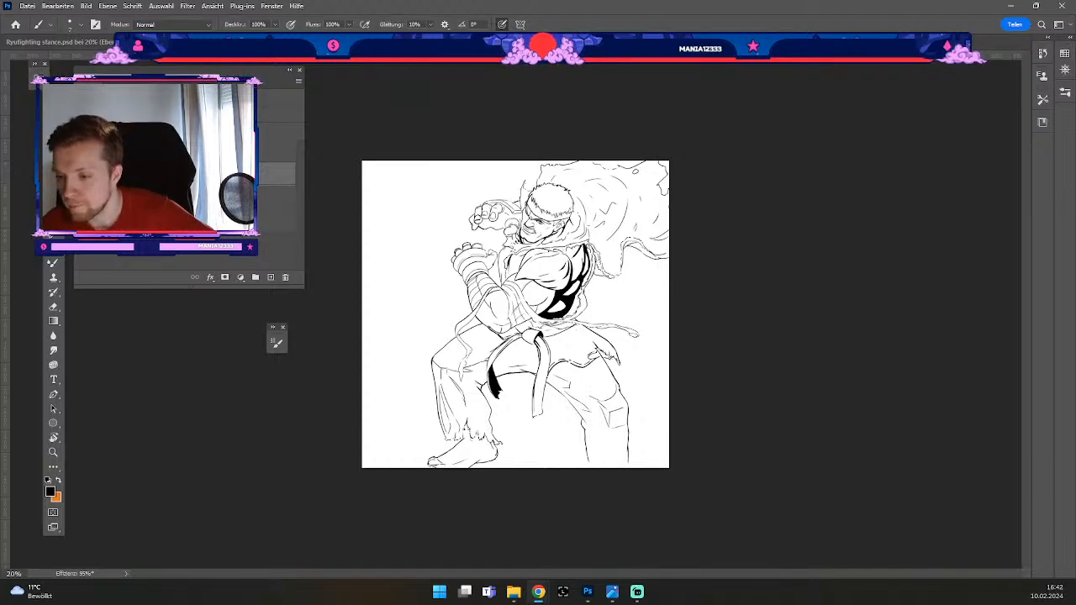
key(super+d)
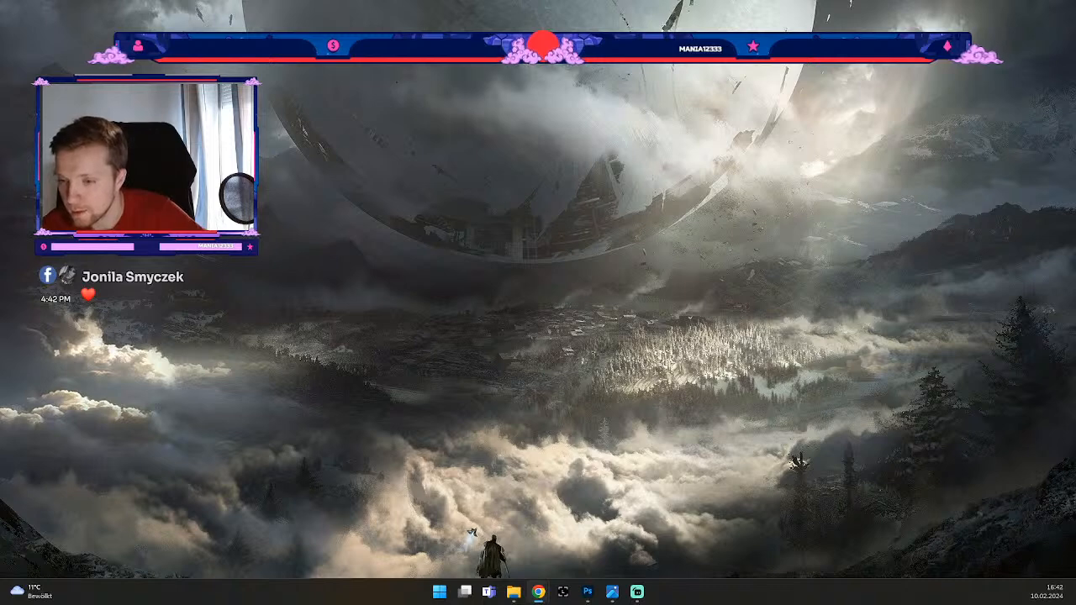
key(super+d)
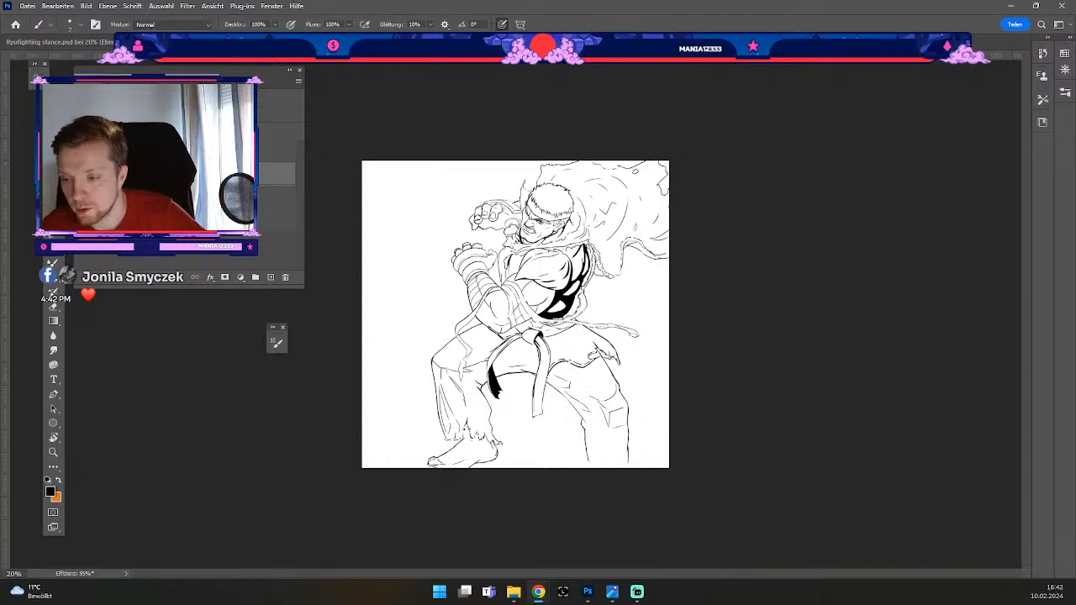
key(super+d)
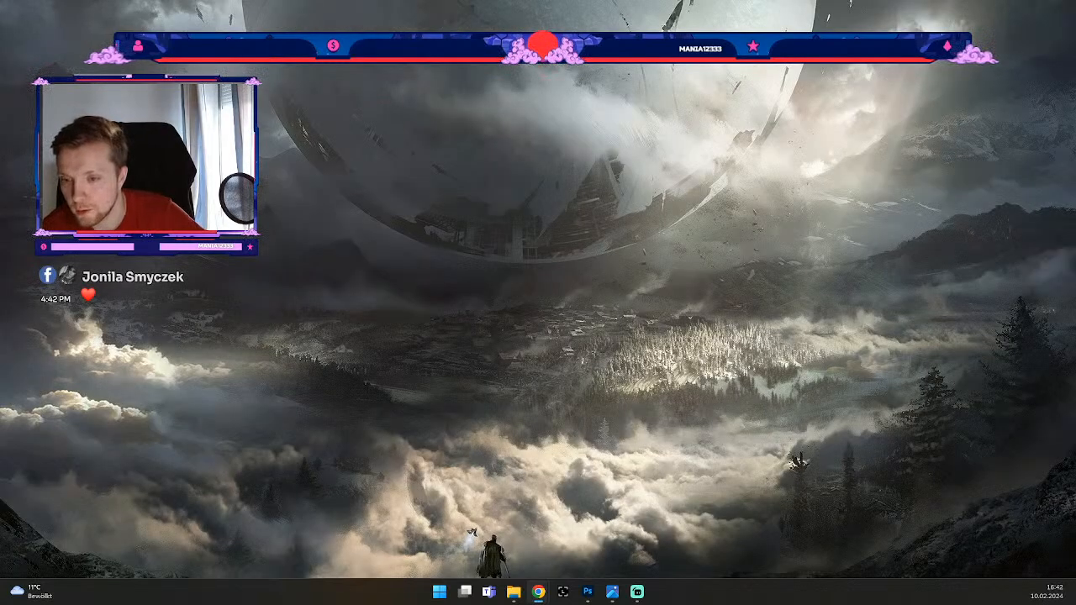
key(super+d)
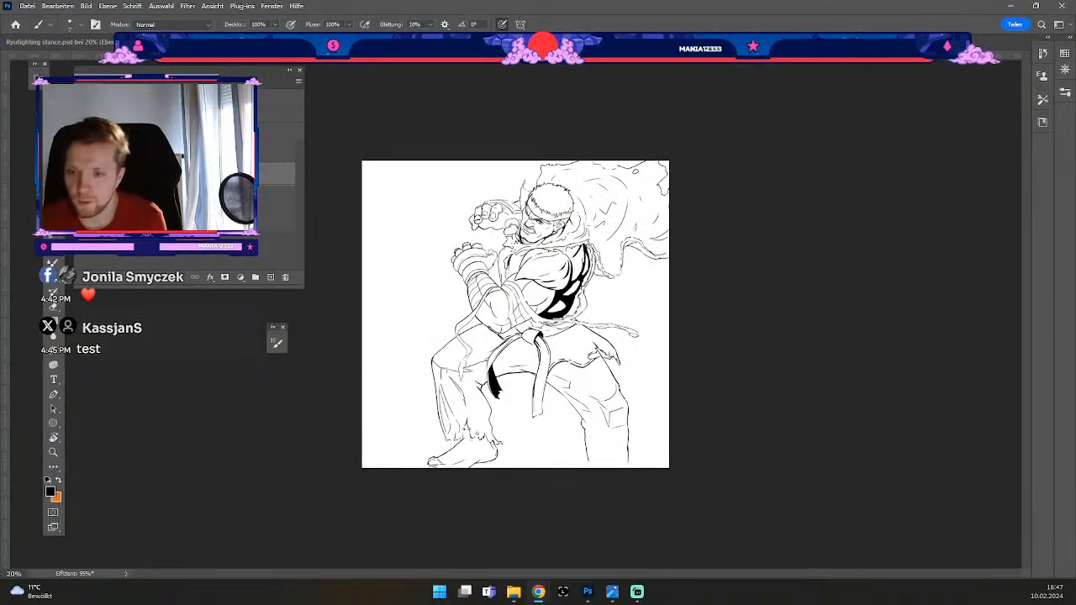
Step: Choose the Brush tool and enlarge the brush tip to size 30 for inking the fighter's torso
click(774, 14)
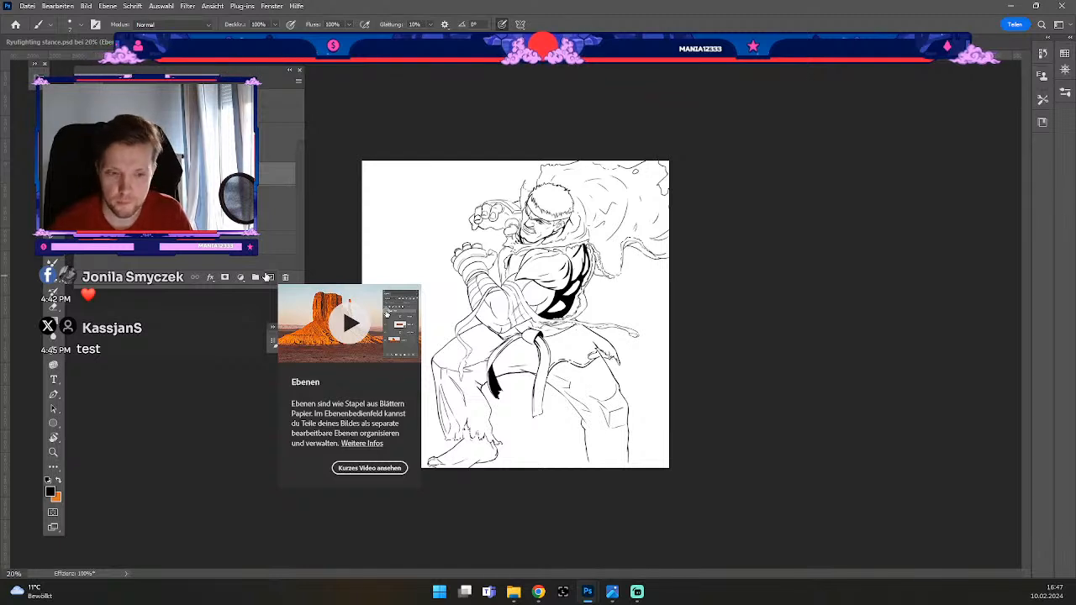
key(ctrl+minus)
key(ctrl+plus)
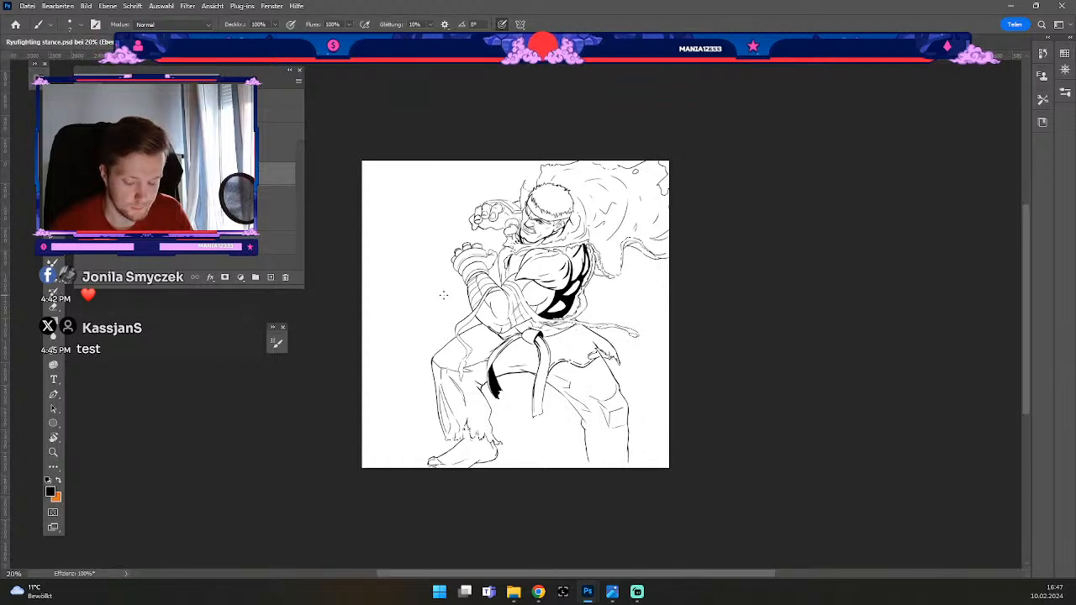
key(ctrl+plus)
key(ctrl+plus)
key(b)
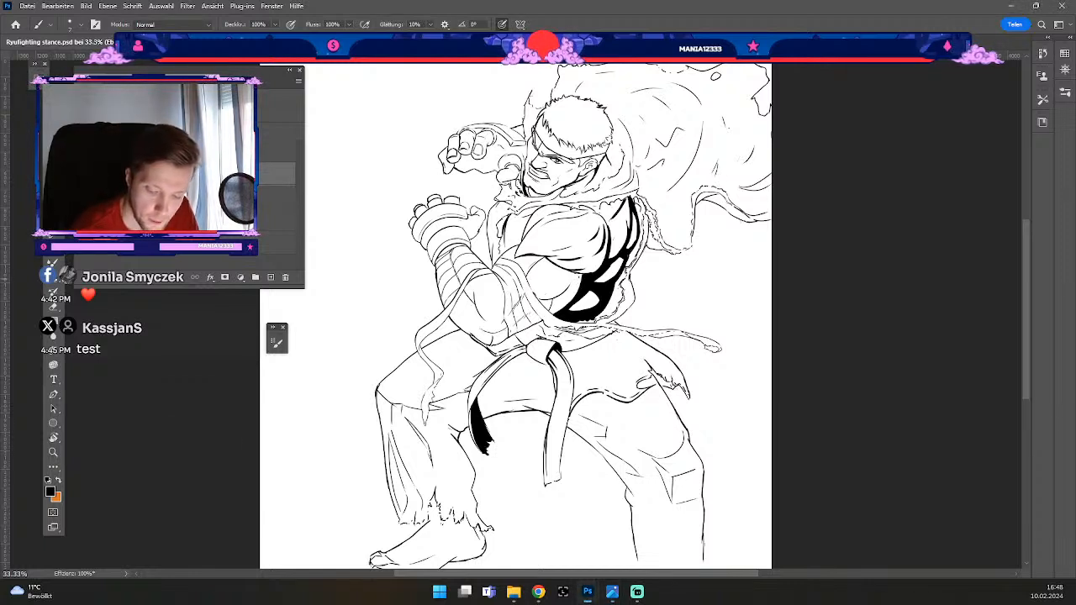
key(odiaeresis)
key(numbersign)
key(numbersign)
key(numbersign)
key(numbersign)
key(numbersign)
key(numbersign)
key(numbersign)
key(numbersign)
Step: Try a thick black shadow stroke across the ribs beneath the chest muscle, undoing the attempts
drag(556, 288, 571, 273)
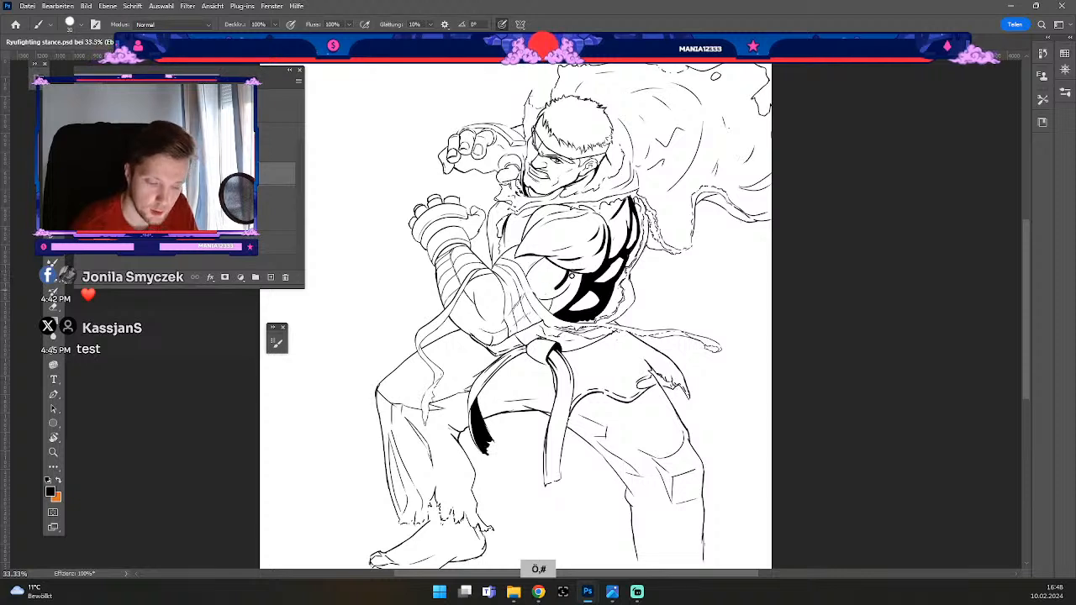
key(ctrl+z)
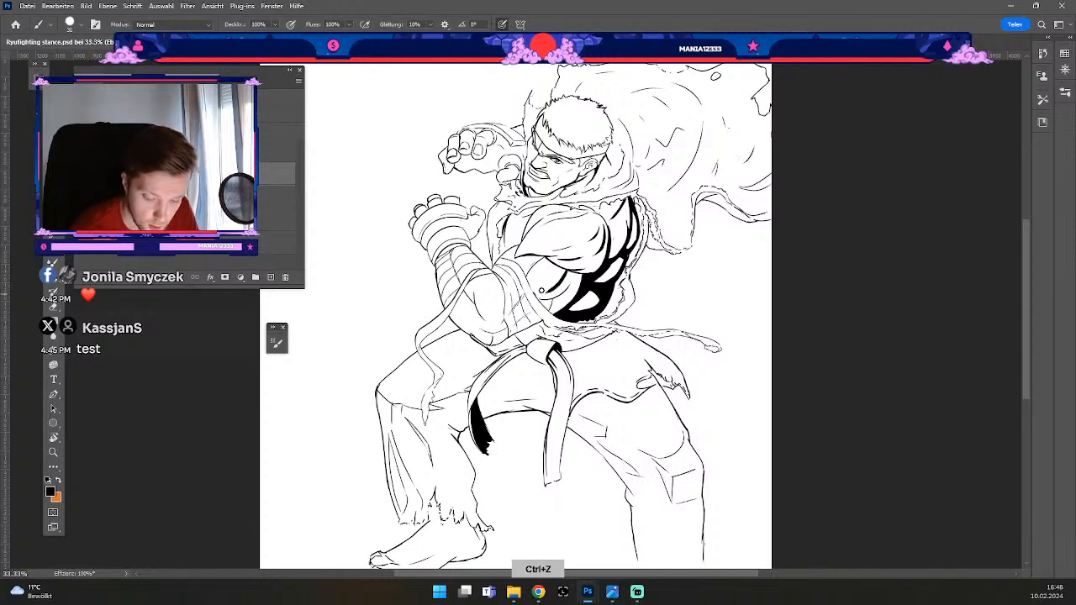
key(ctrl+z)
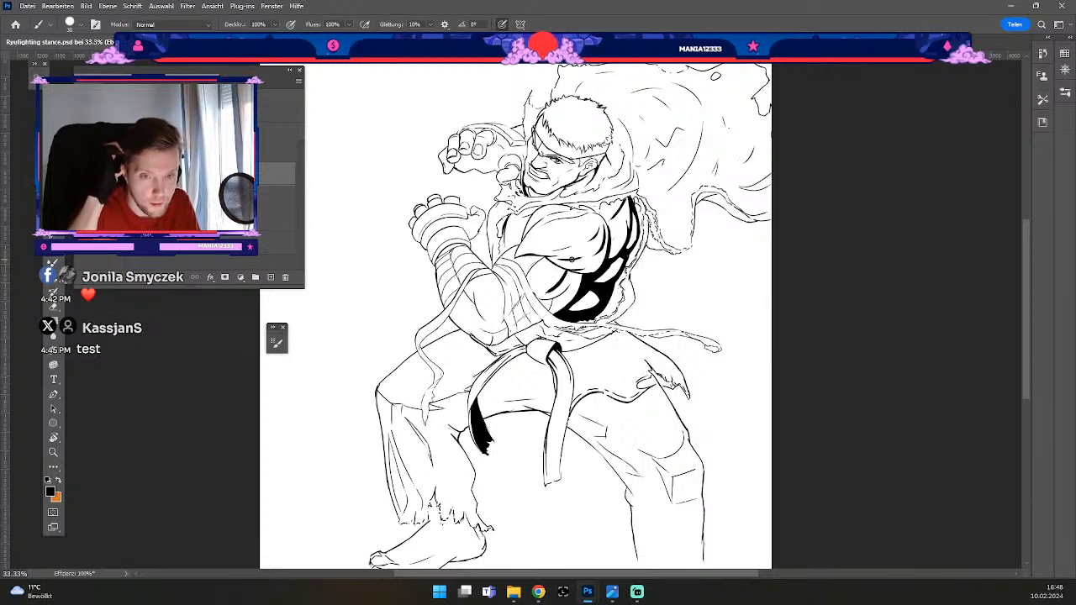
key(ctrl+z)
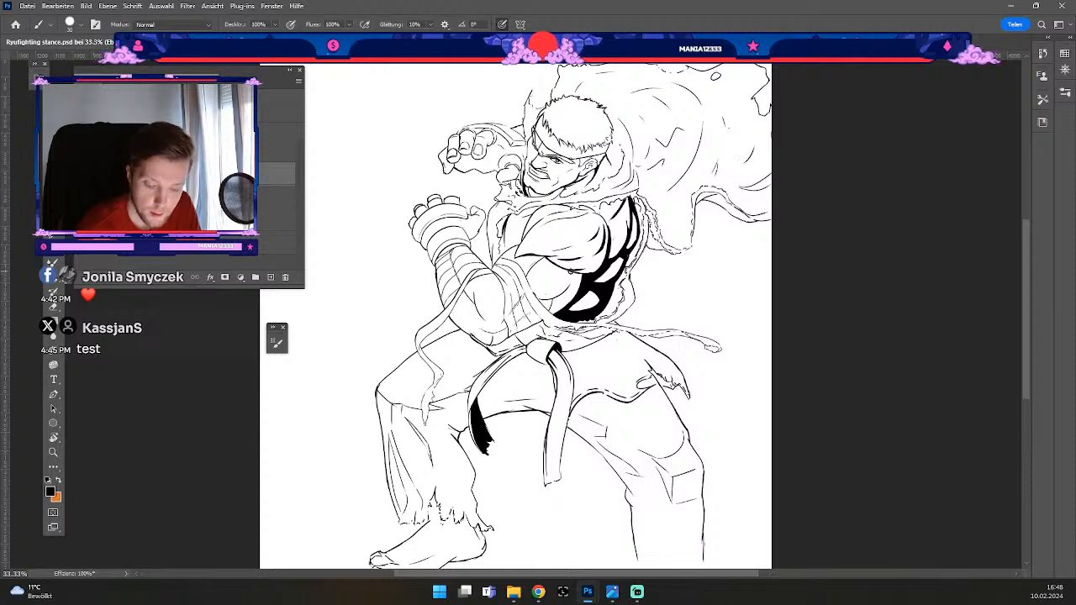
key(ctrl+z)
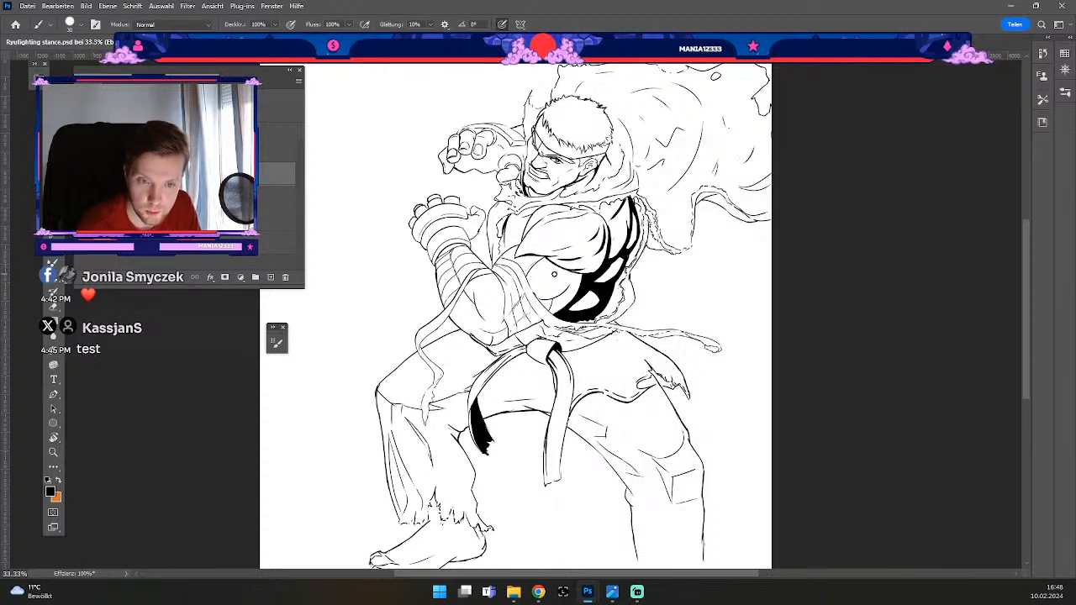
Step: Ink the curved black shadow below the chest muscle with a size 25 brush, undoing poor strokes and trimming with the Eraser
key(odiaeresis)
key(numbersign)
key(ctrl+z)
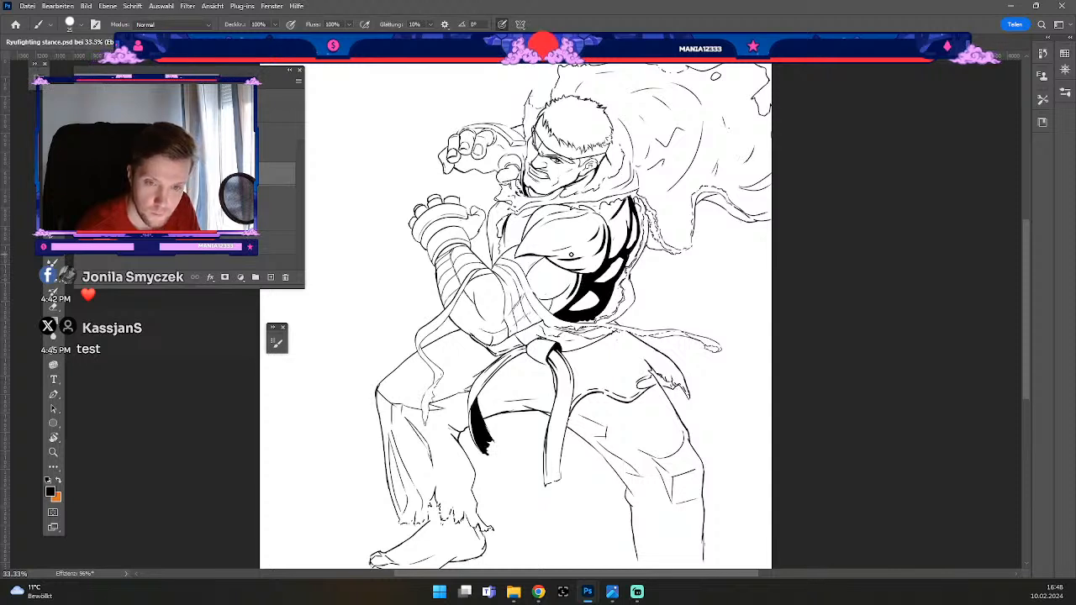
key(ctrl+z)
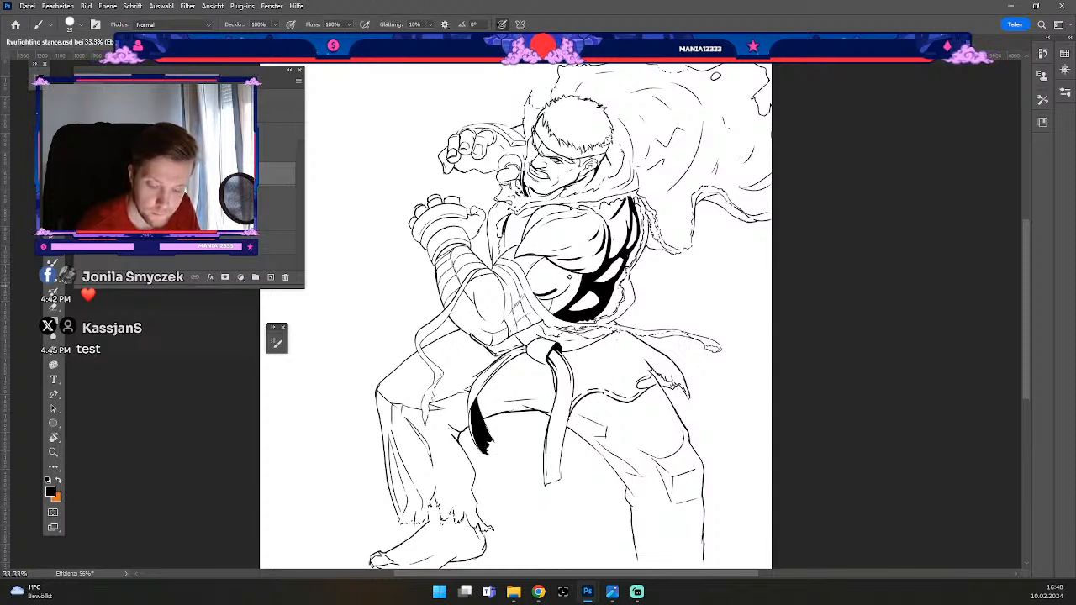
key(ctrl+z)
key(ctrl+z)
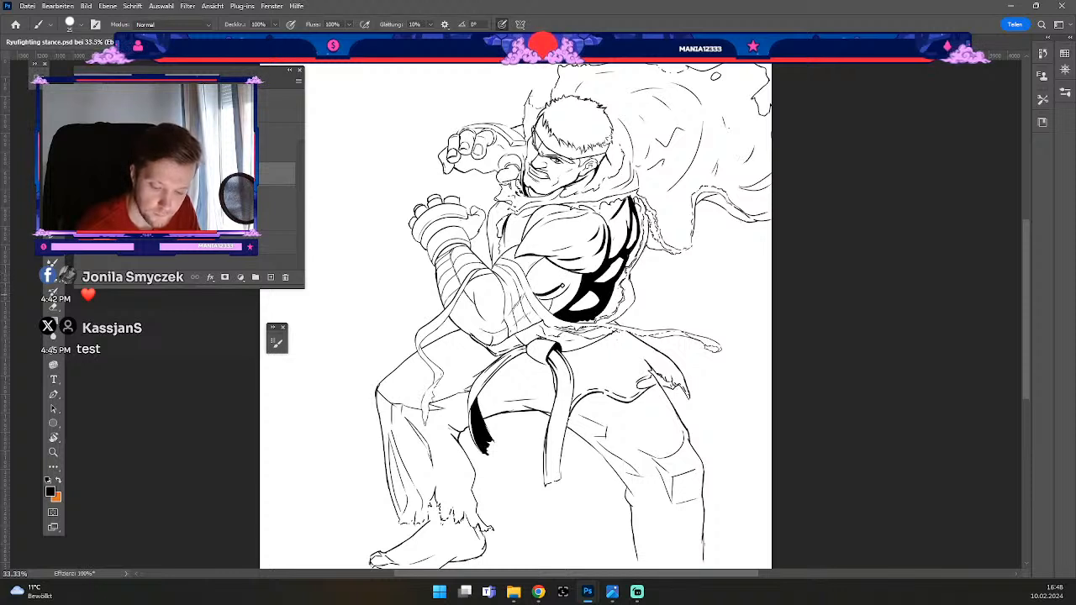
key(ctrl+z)
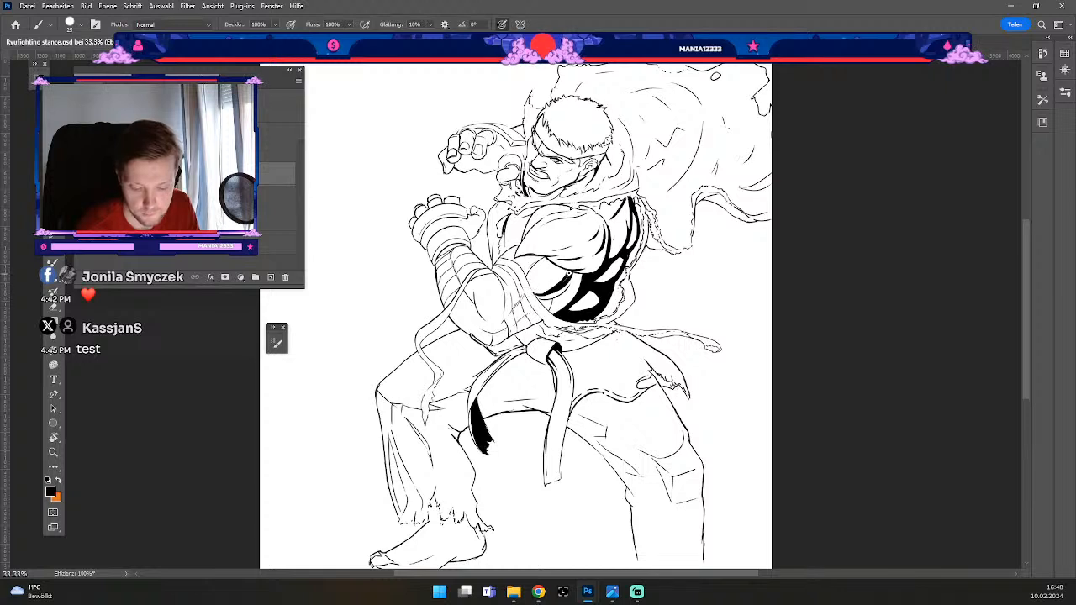
key(e)
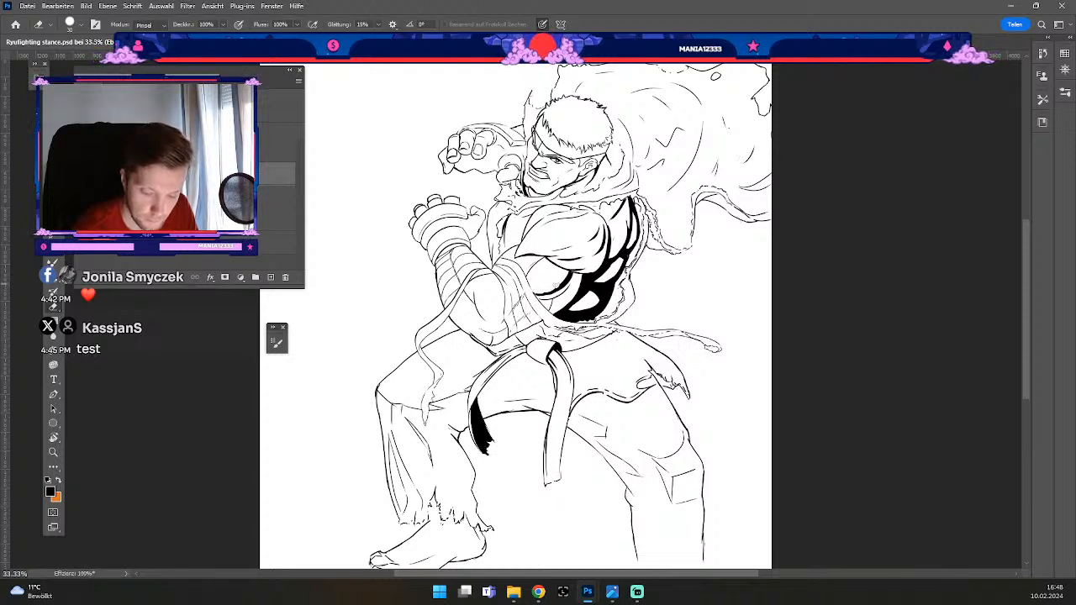
key(b)
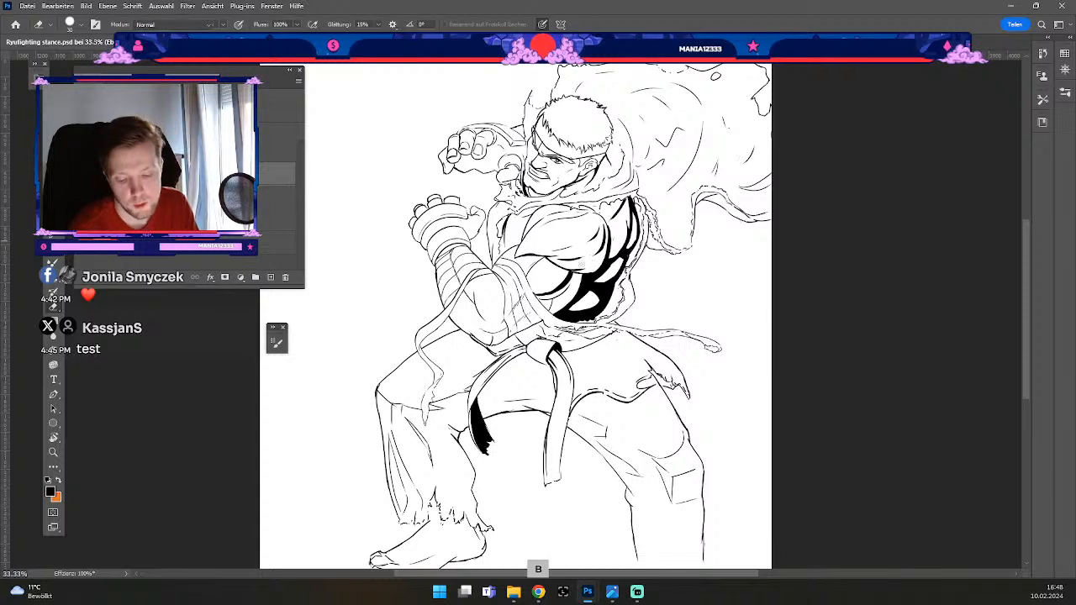
Step: Refine the shadow lines on the lower chest with a size 20 brush, alternating with the Eraser and undoing unwanted strokes
key(odiaeresis)
key(numbersign)
key(ctrl+z)
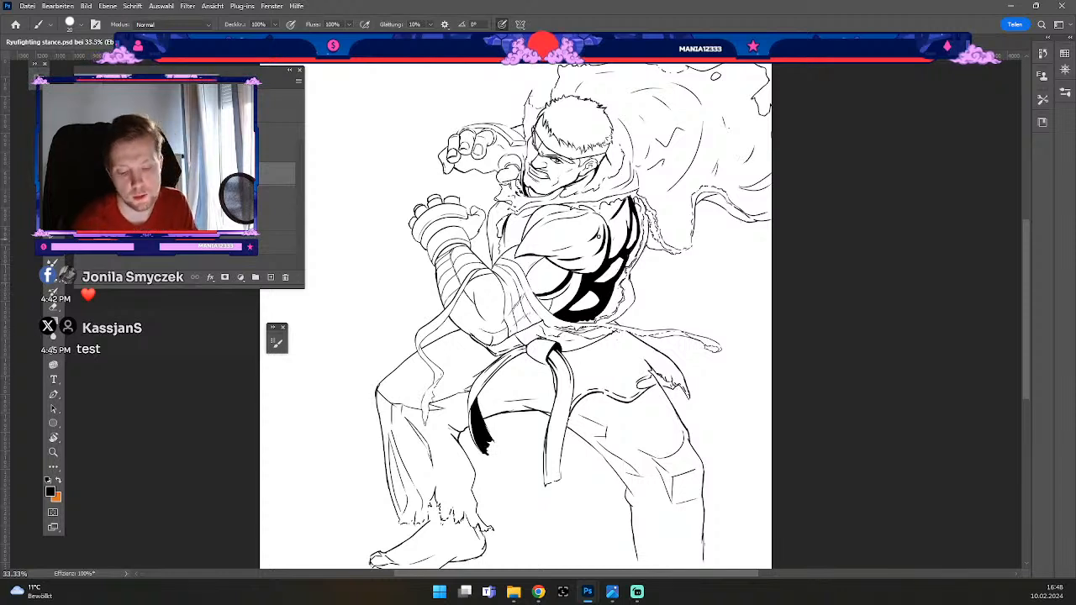
key(e)
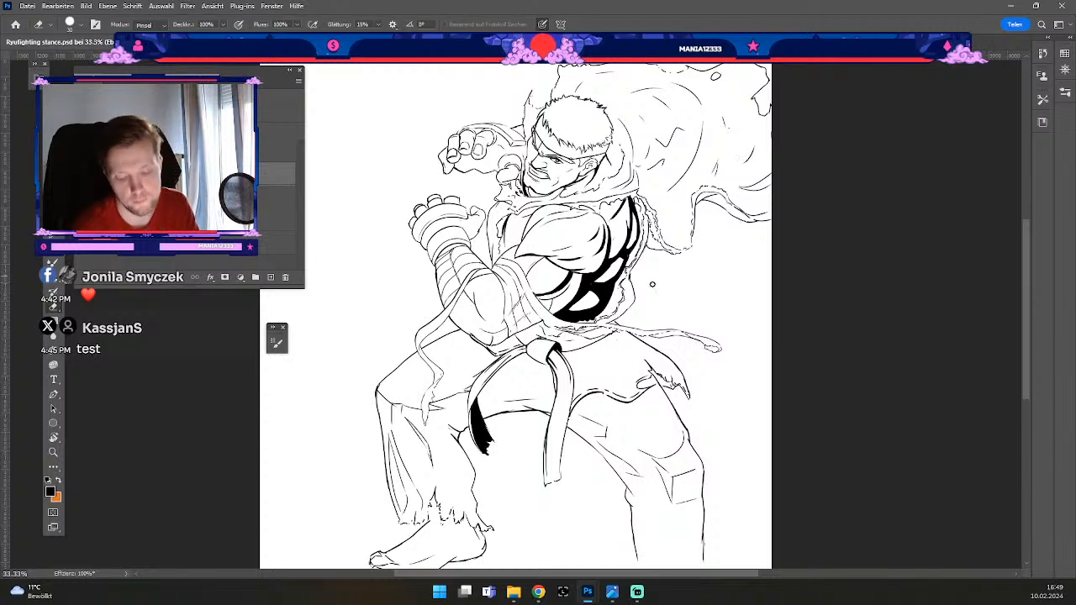
key(b)
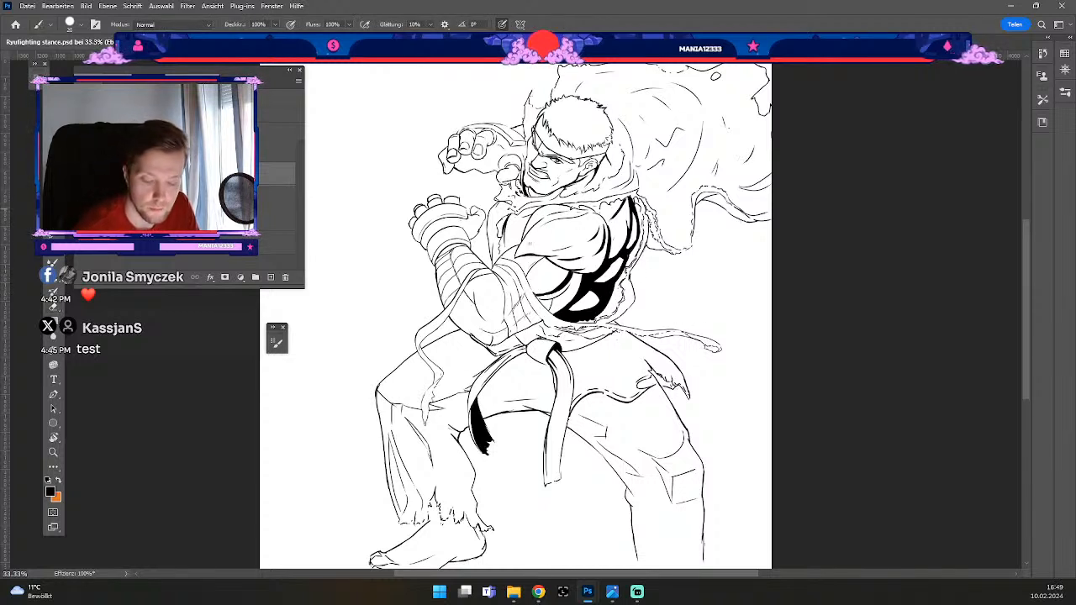
key(ctrl+z)
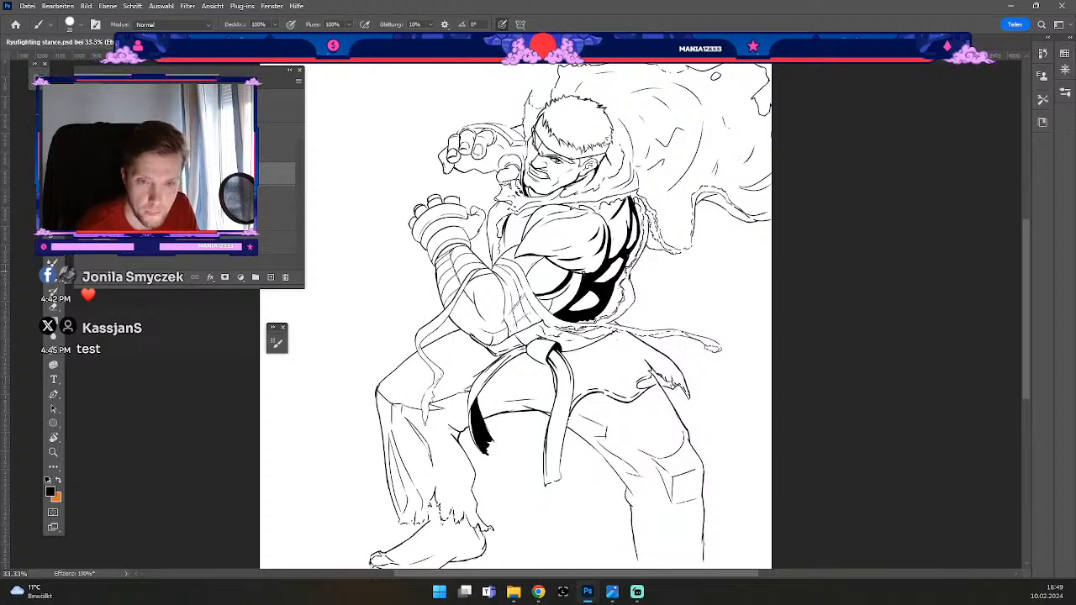
Step: Thicken the lower contour of the chest muscle with a size 15 brush stroke and tidy it with the Eraser
key(odiaeresis)
key(numbersign)
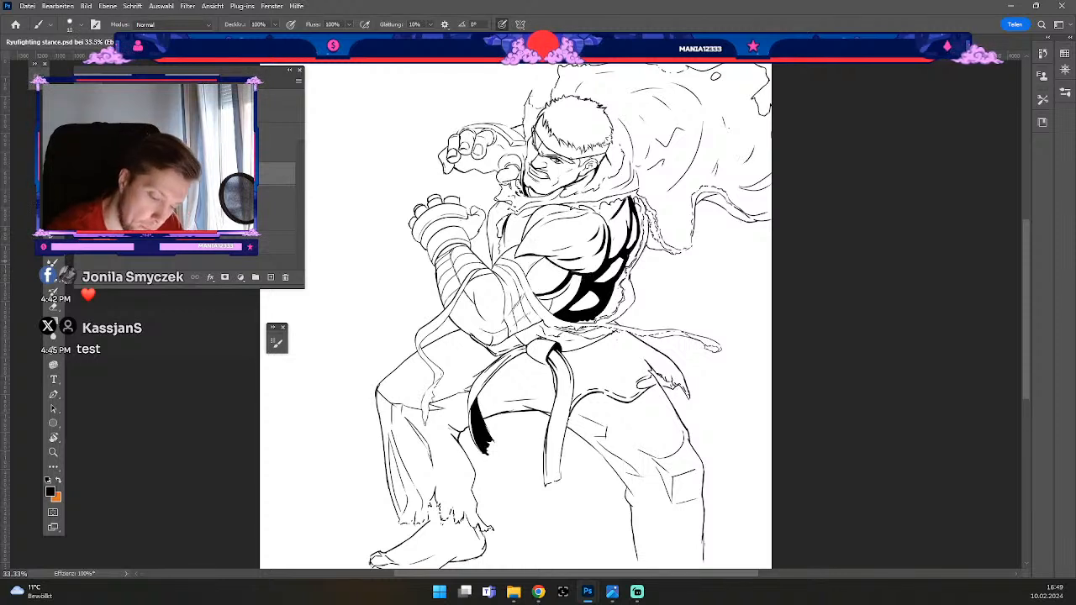
key(ctrl+z)
key(odiaeresis)
drag(555, 264, 577, 274)
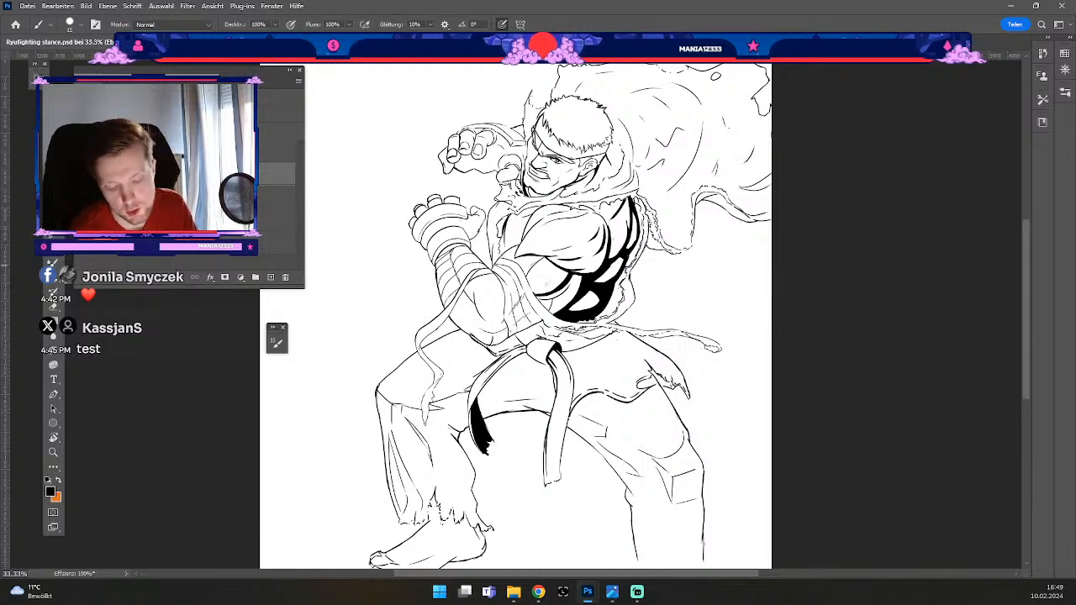
key(e)
key(b)
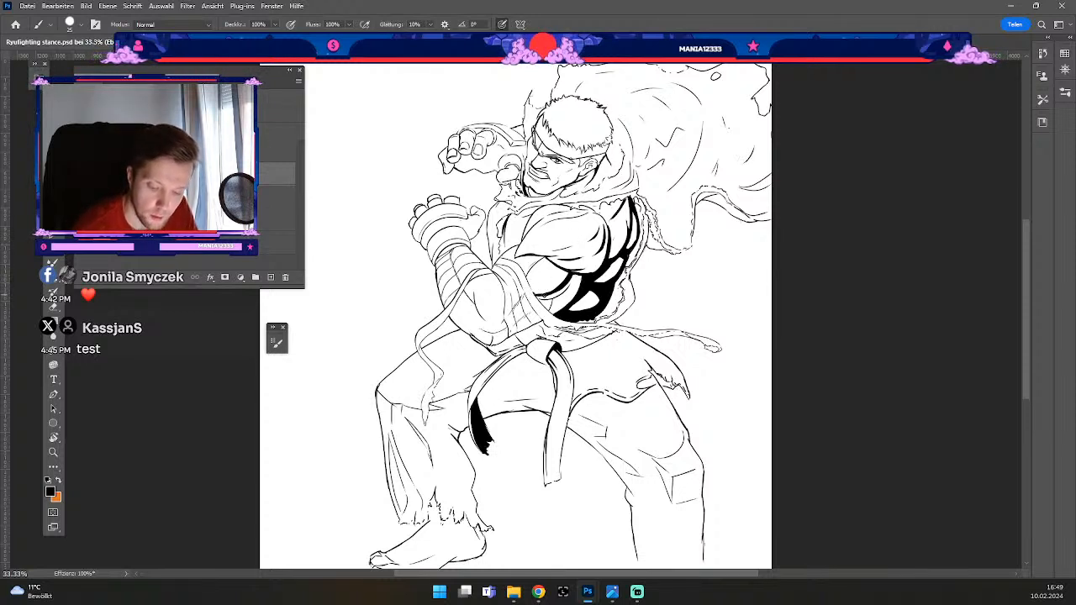
Step: Ink the shadow running from the ribs toward the forearm wraps with a size 15 brush, undoing and erasing faulty strokes
key(odiaeresis)
key(numbersign)
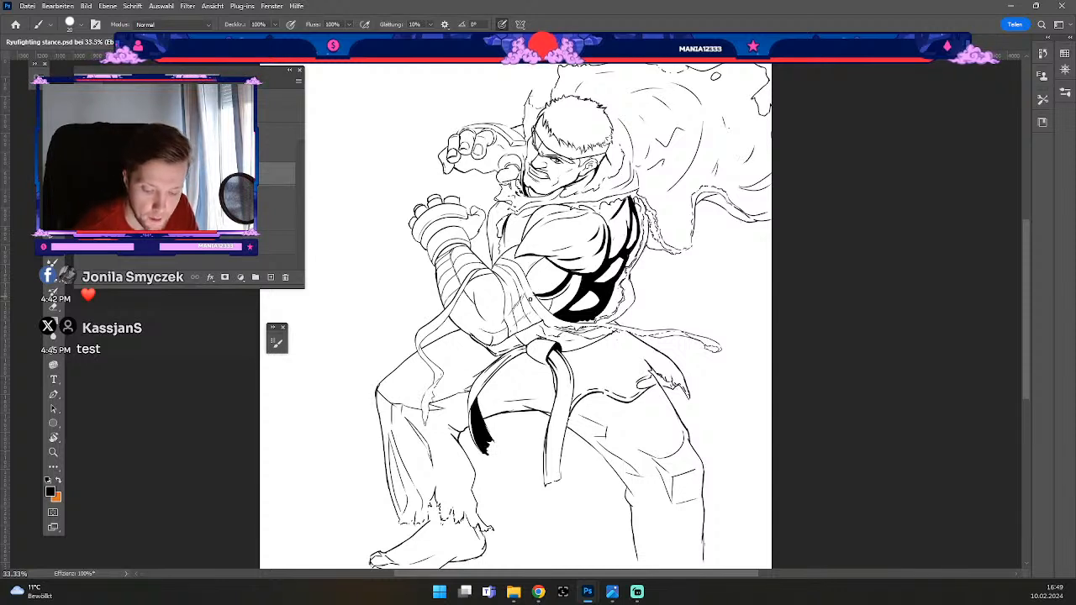
key(ö)
key(ctrl+z)
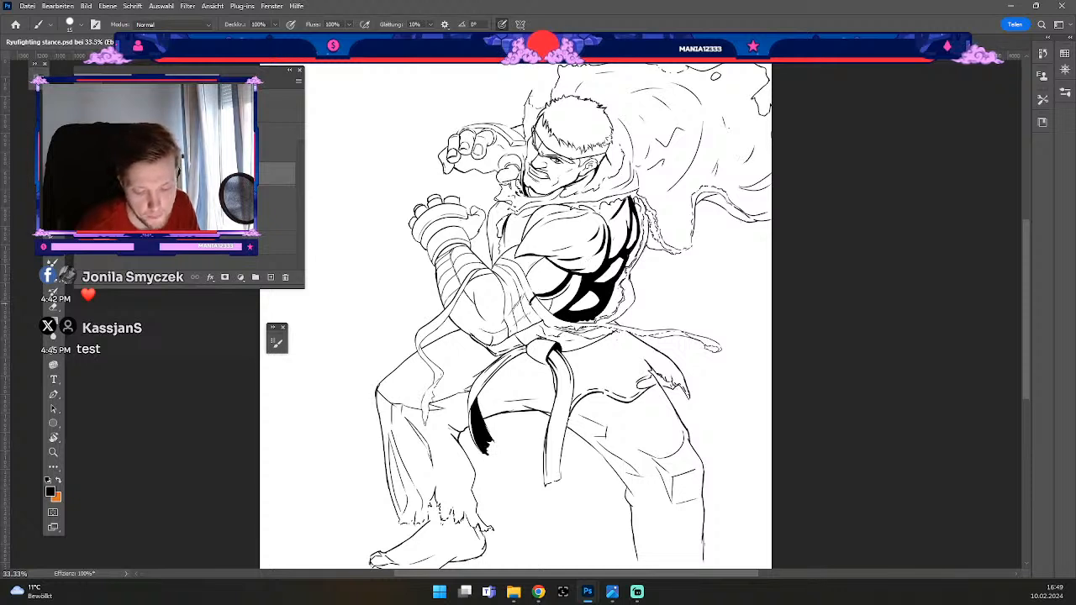
key(ctrl+z)
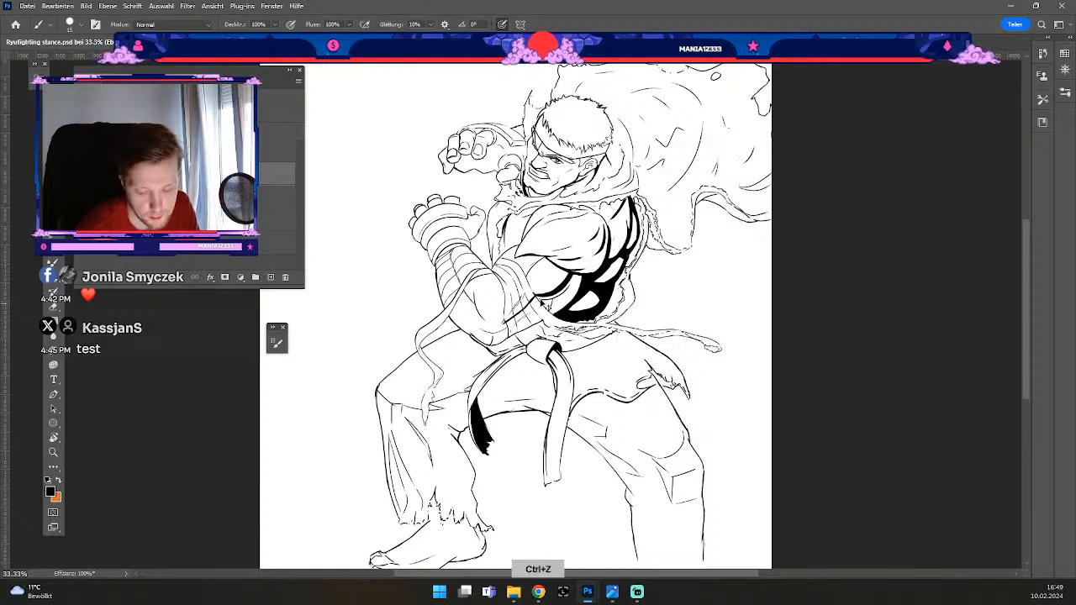
key(ctrl+z)
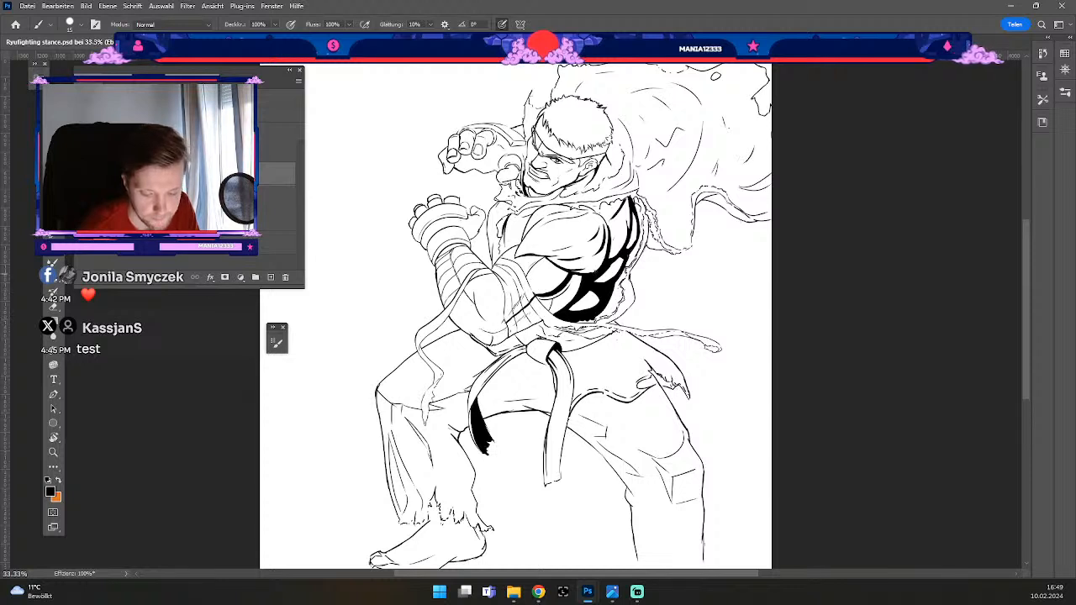
key(e)
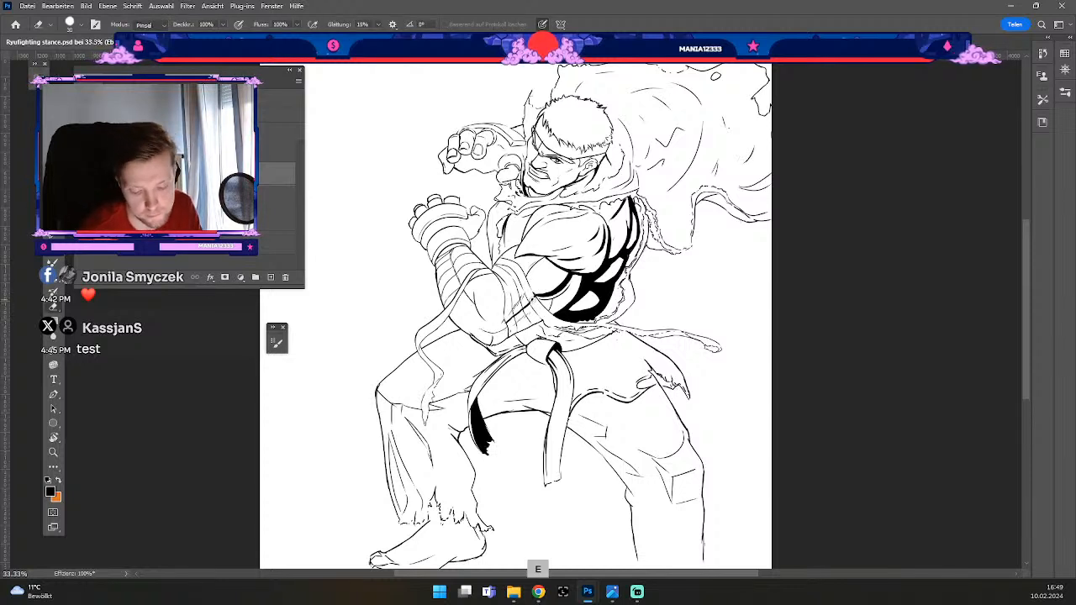
key(b)
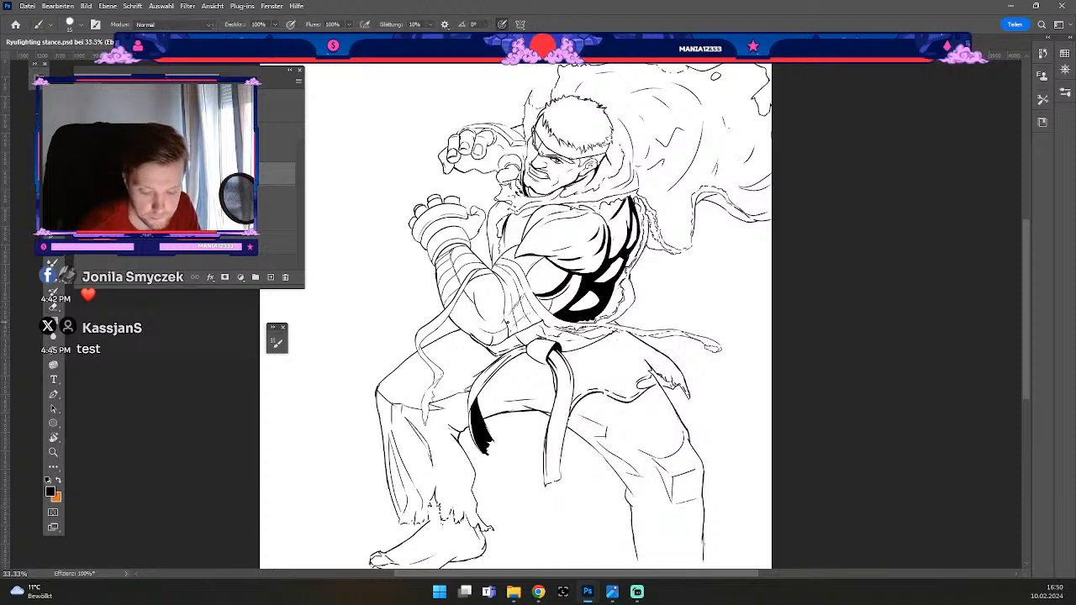
Step: Redraw the diagonal black line across the wraps near the elbow, extending it to the forearm's edge
key(ctrl+z)
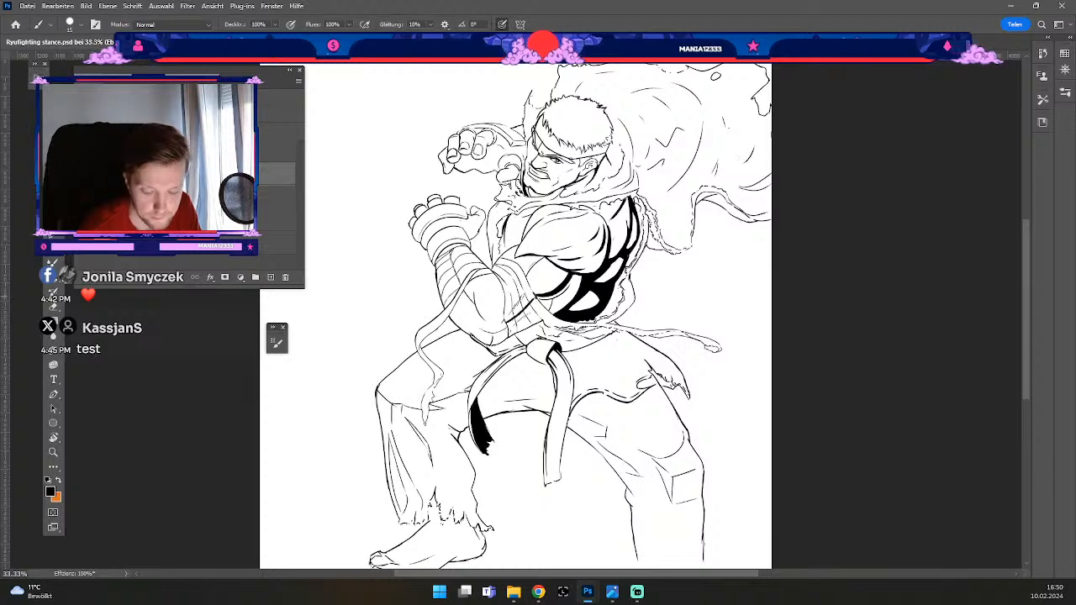
key(ctrl+z)
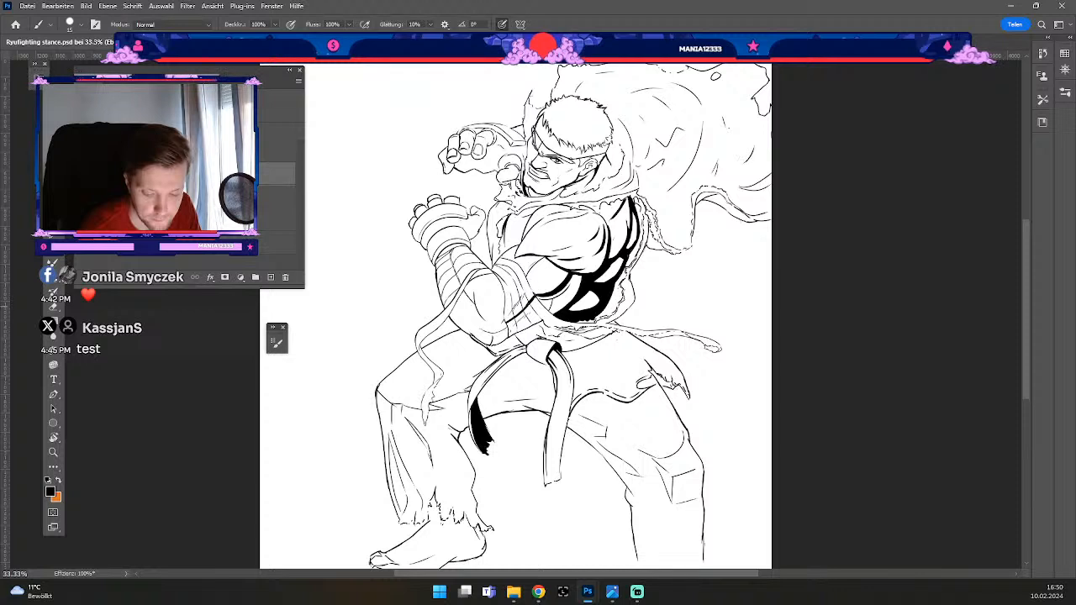
key(ctrl+z)
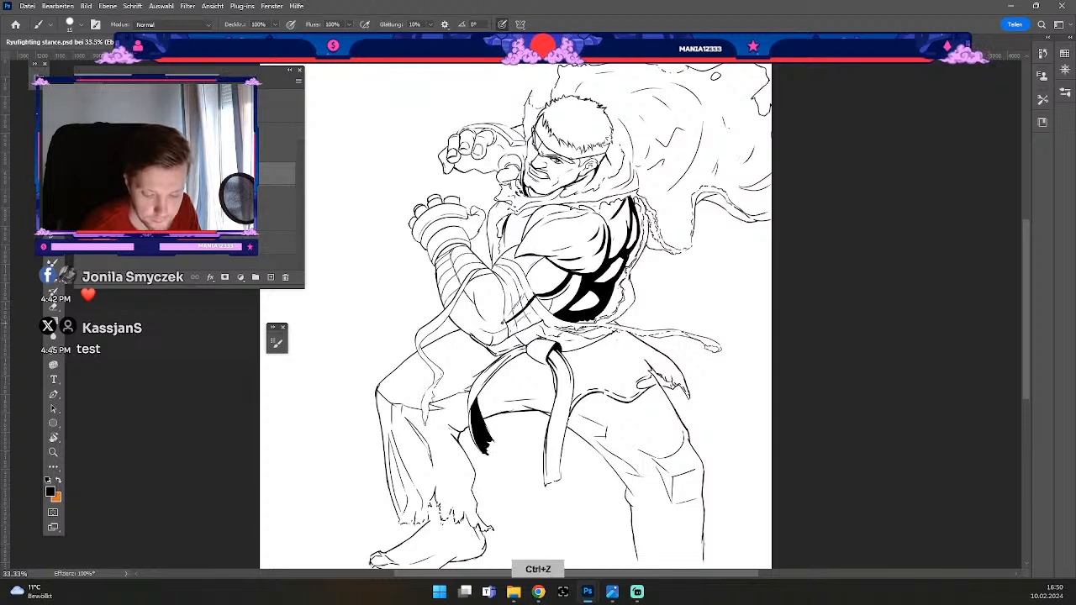
drag(511, 316, 505, 322)
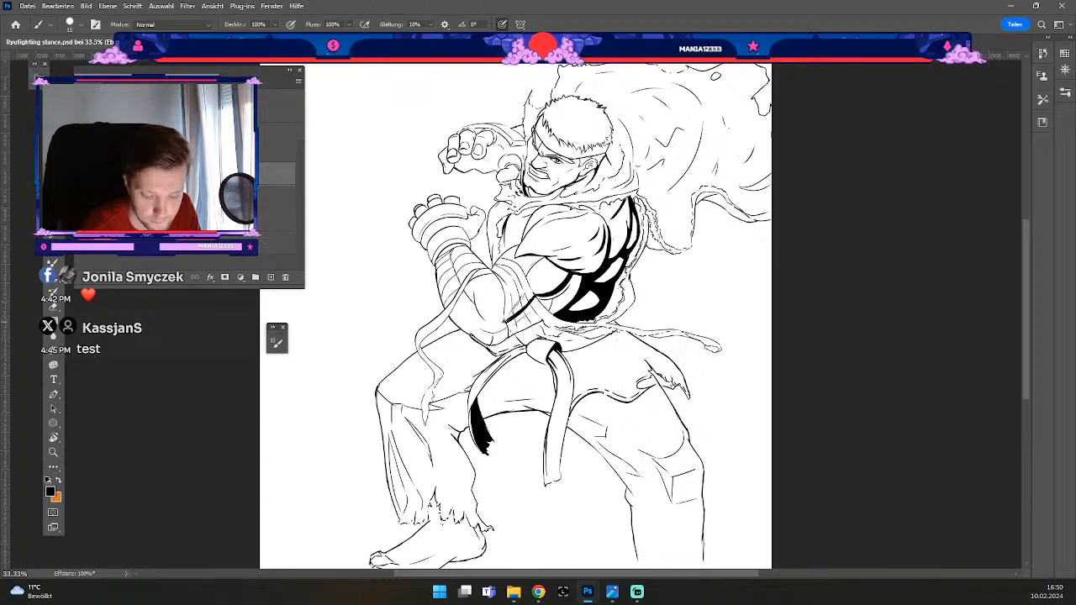
key(ctrl+z)
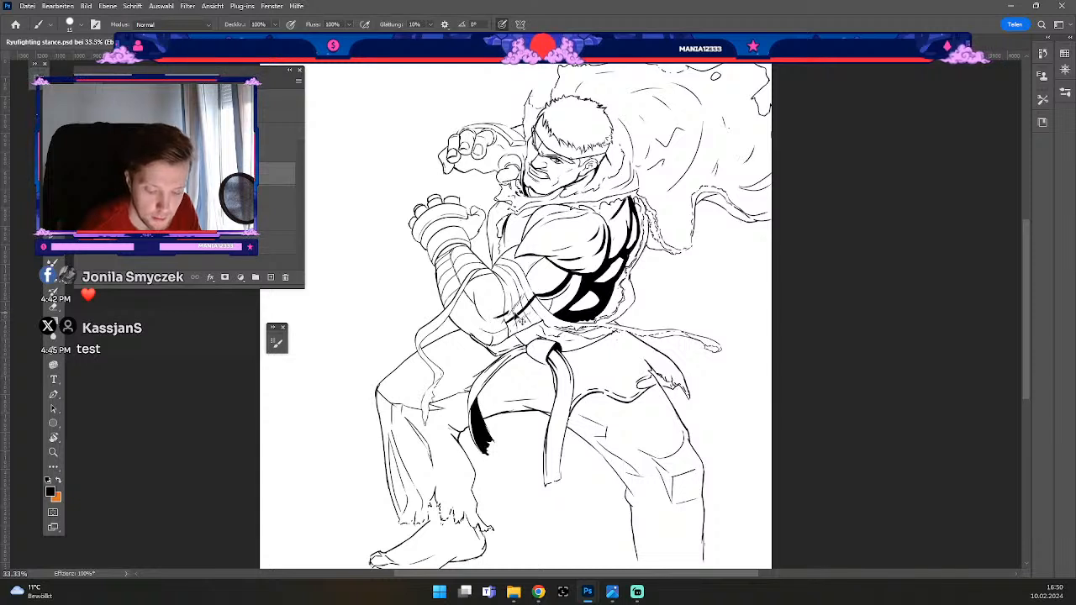
key(ctrl+z)
key(b)
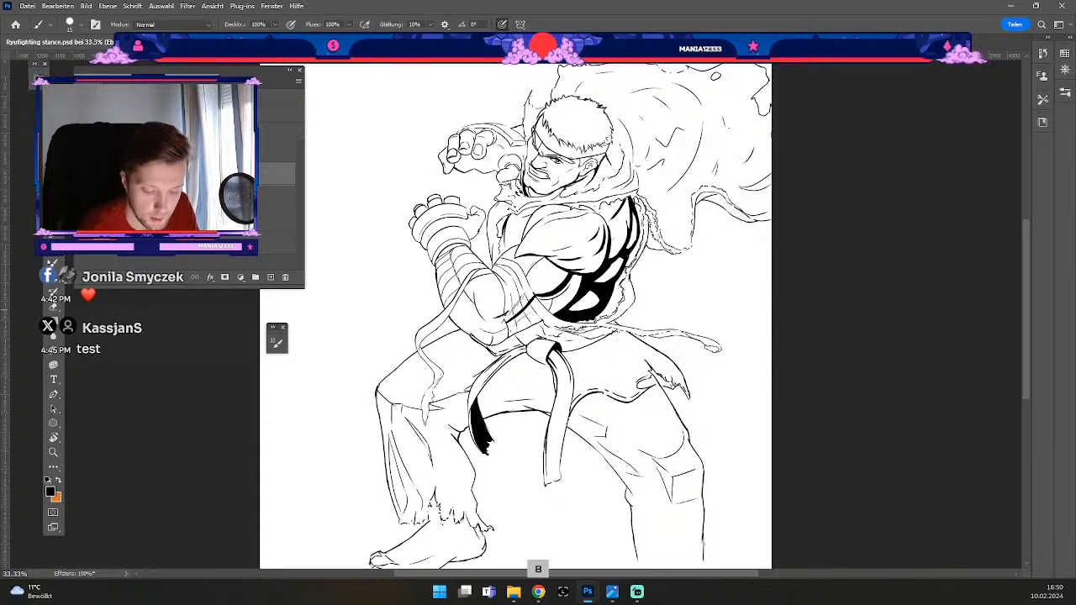
drag(513, 325, 520, 316)
key(ctrl+z)
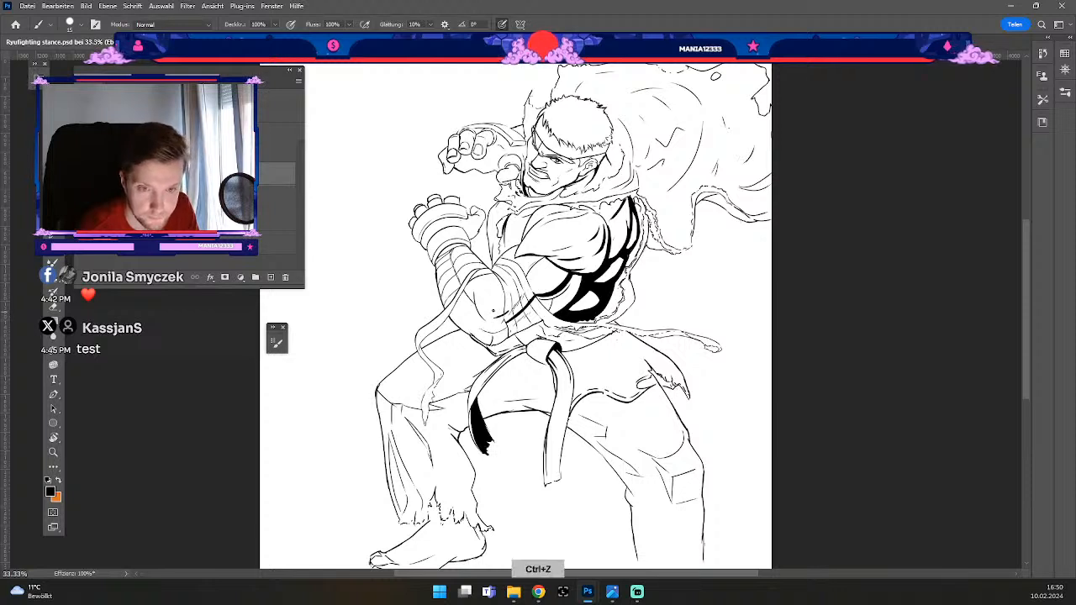
Step: Ink curved shadow lines along the inner side of the wrapped forearm with a size 15 brush, undoing unwanted strokes
key(ctrl+z)
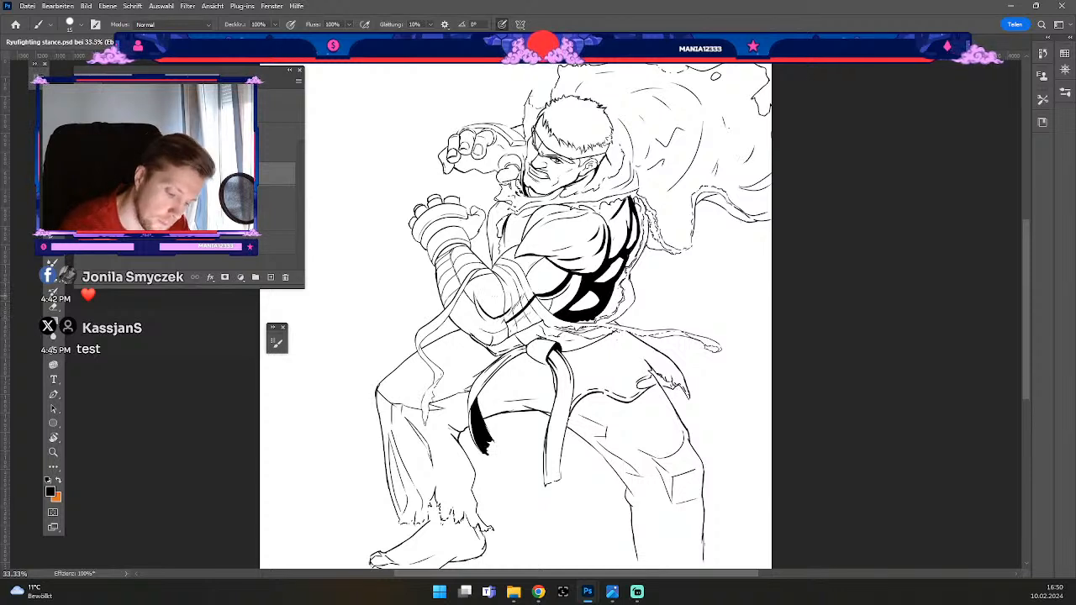
key(ctrl+z)
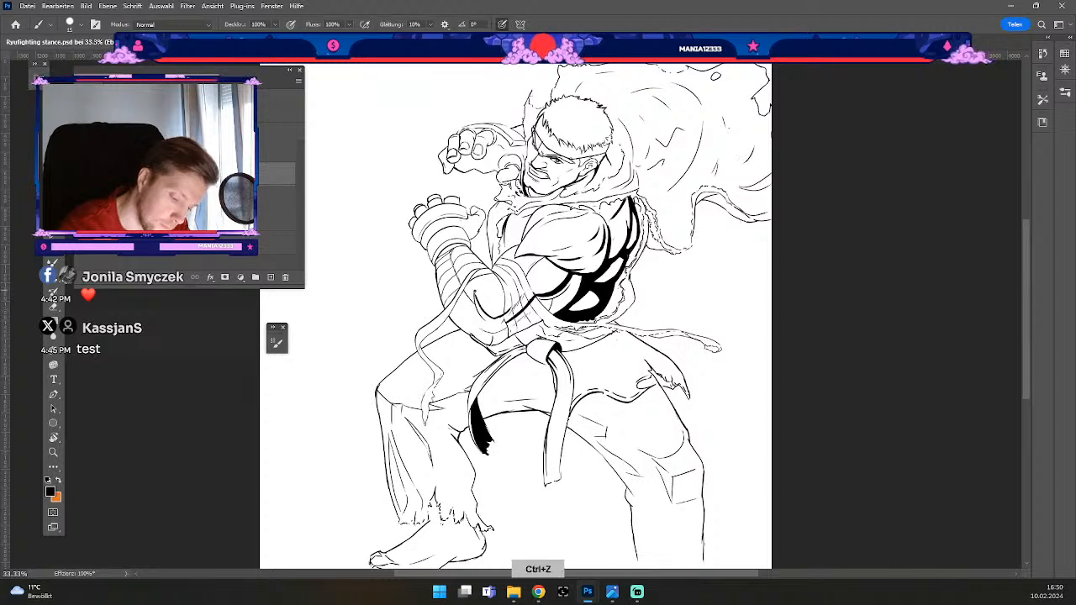
drag(474, 290, 482, 307)
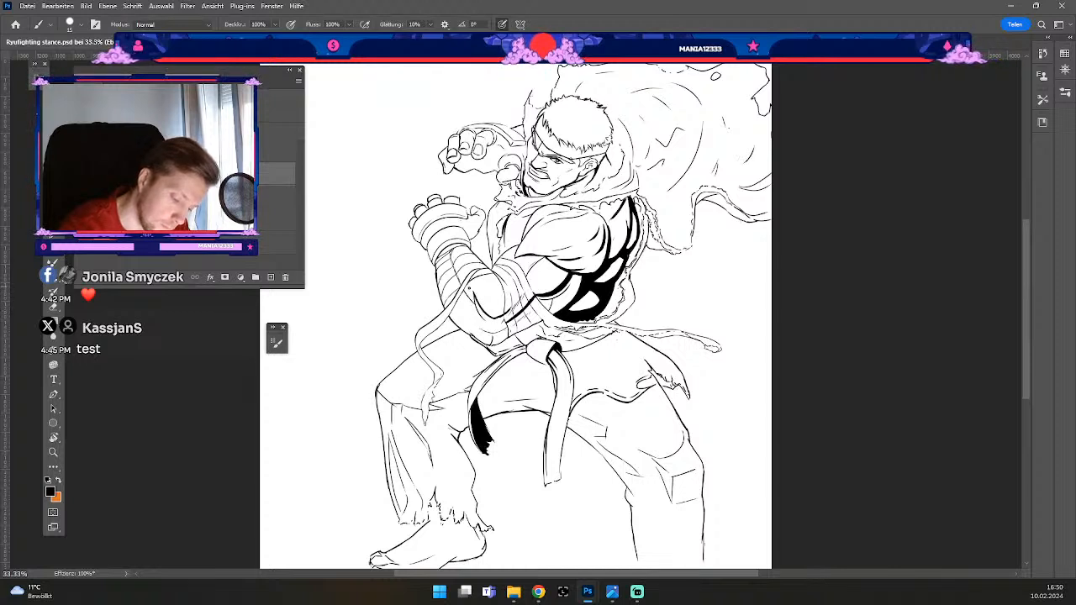
drag(459, 268, 475, 299)
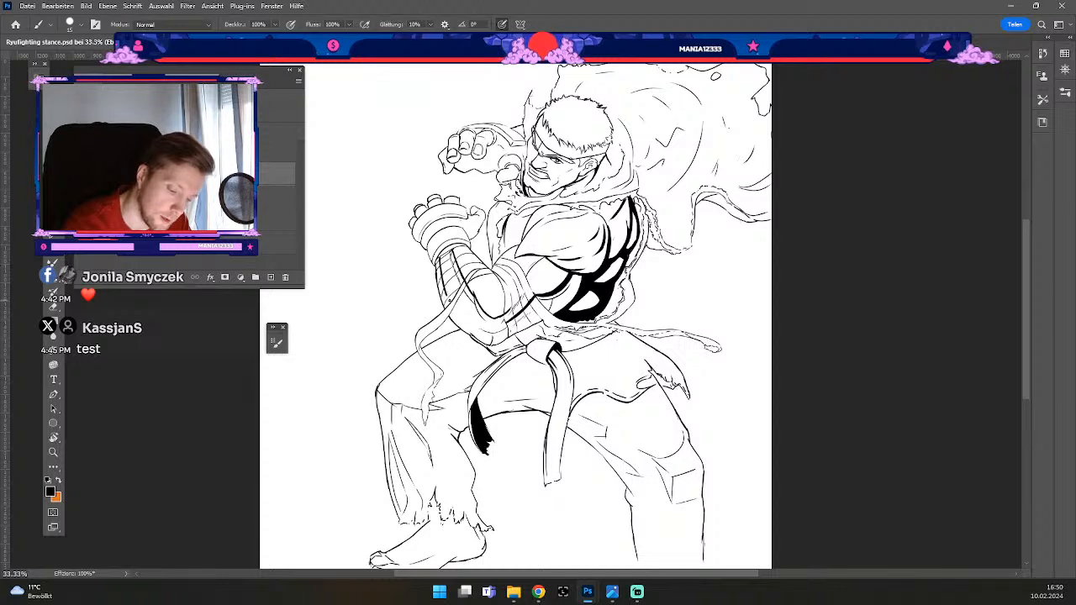
Step: Thicken the outer edge of the wrapped forearm just below the wrist, undoing faulty strokes
key(ctrl+z)
drag(437, 259, 456, 310)
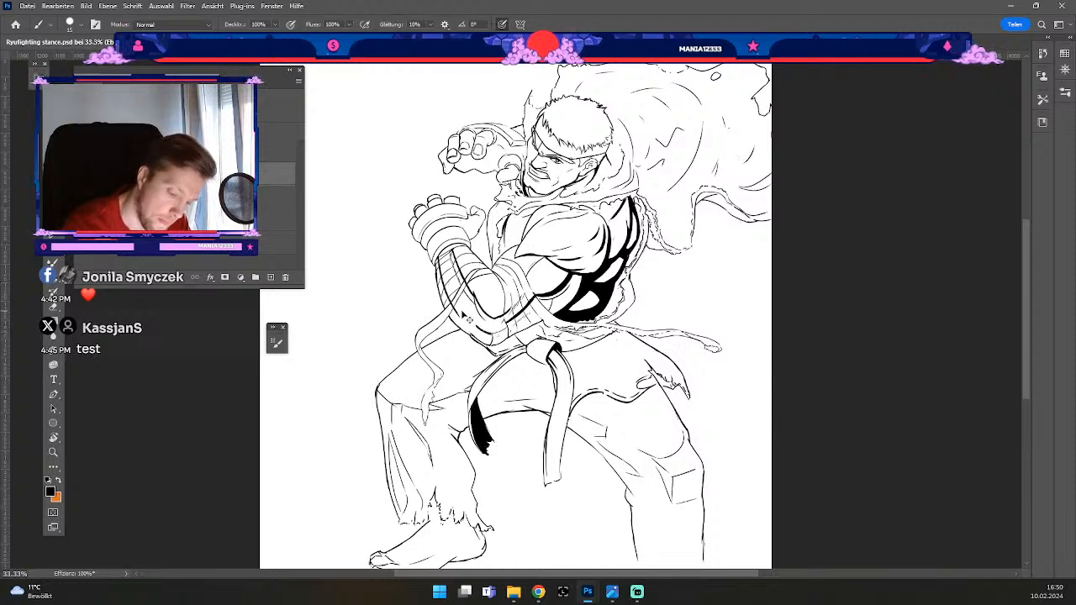
key(ctrl+z)
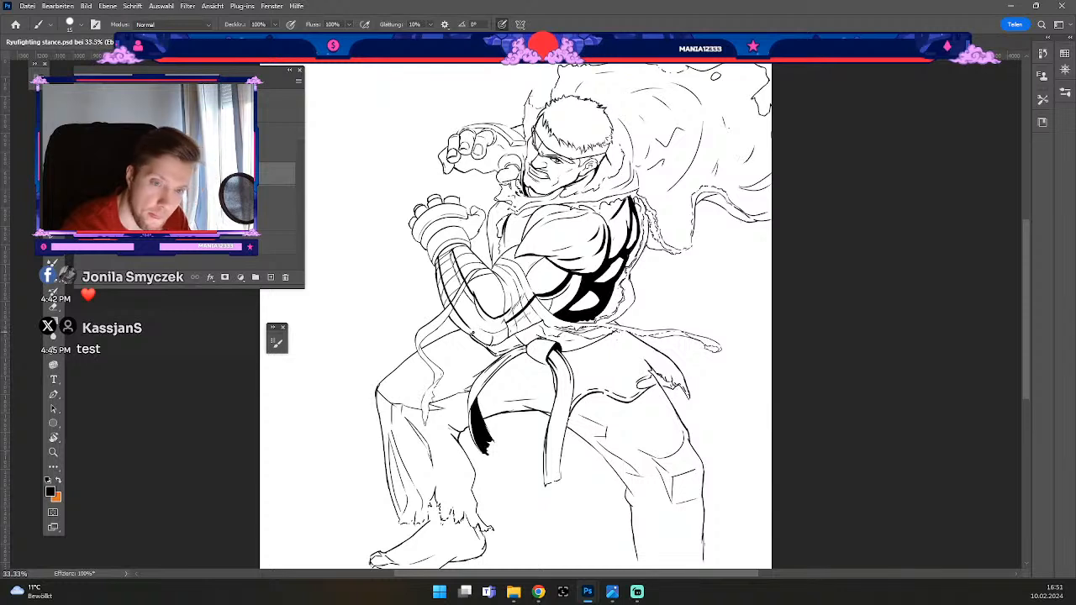
key(ctrl+z)
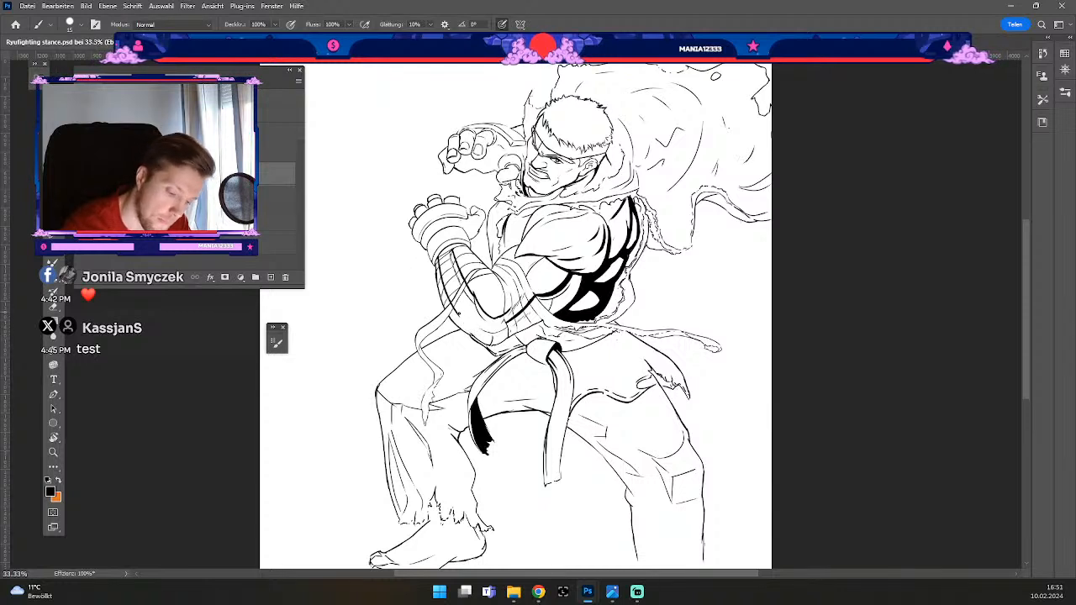
Step: Thicken the forearm's outer contour down toward the elbow with a size 15 brush, undoing and redrawing until the curve follows the edge
key(e)
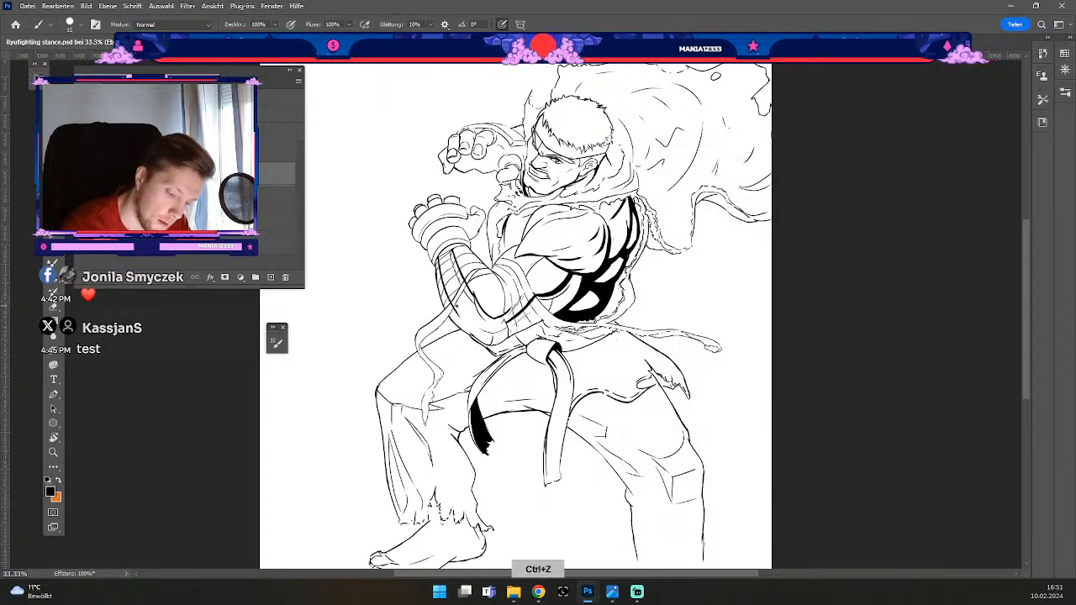
key(b)
drag(451, 296, 467, 327)
key(ctrl+z)
key(e)
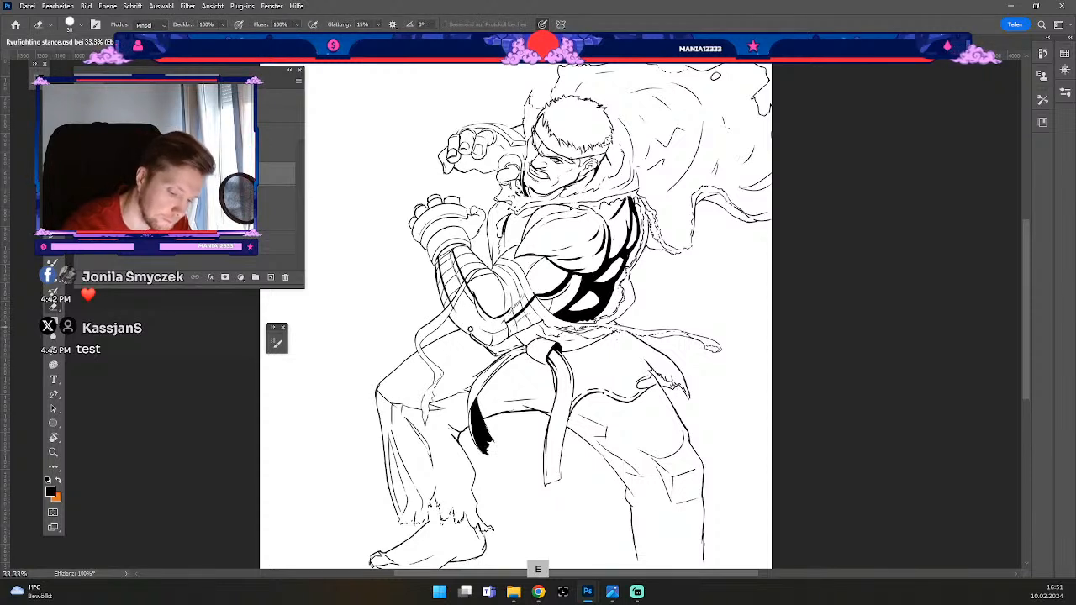
key(b)
key(odiaeresis)
key(numbersign)
drag(450, 294, 467, 331)
key(ctrl+z)
drag(448, 291, 470, 338)
key(ctrl+z)
drag(448, 295, 470, 340)
key(ctrl+z)
drag(448, 294, 470, 339)
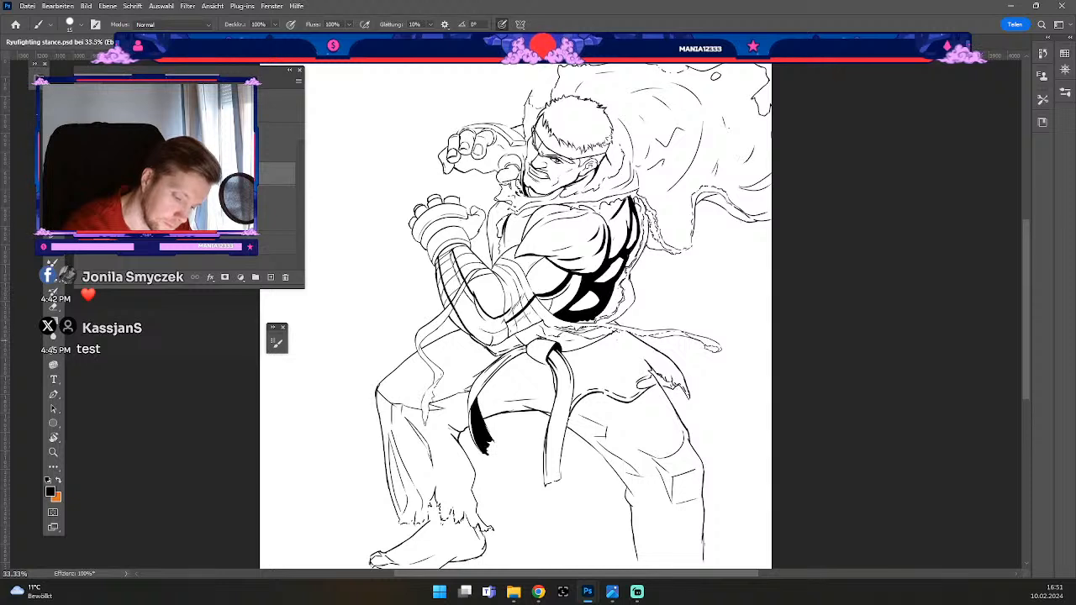
key(ctrl+z)
drag(448, 294, 469, 340)
key(ctrl+z)
drag(448, 296, 469, 338)
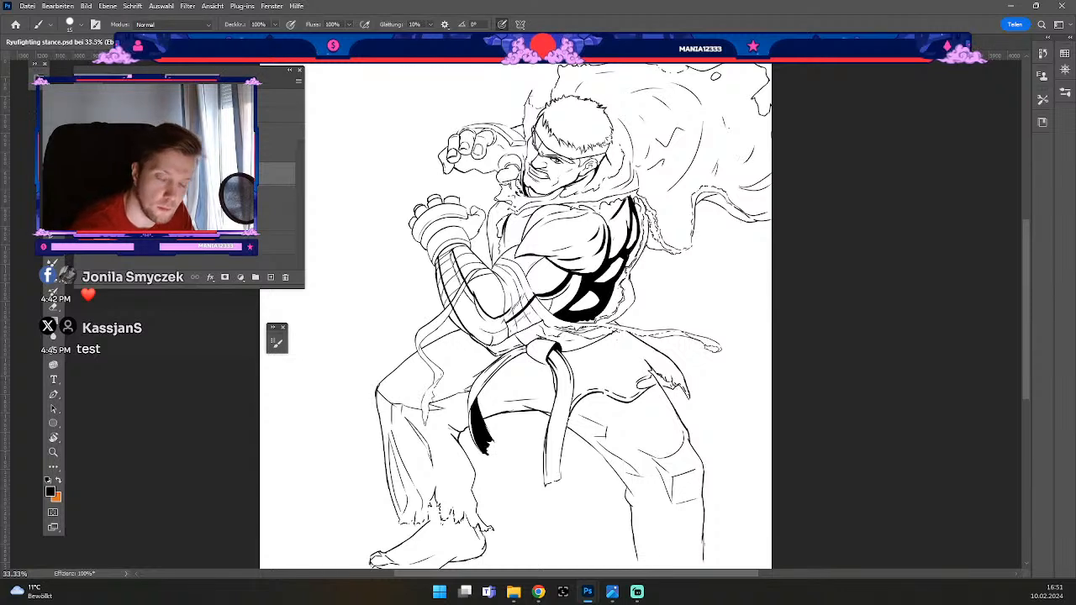
Step: Refine the shadow contour on the underside of the elbow, undoing strokes that miss the line
key(b)
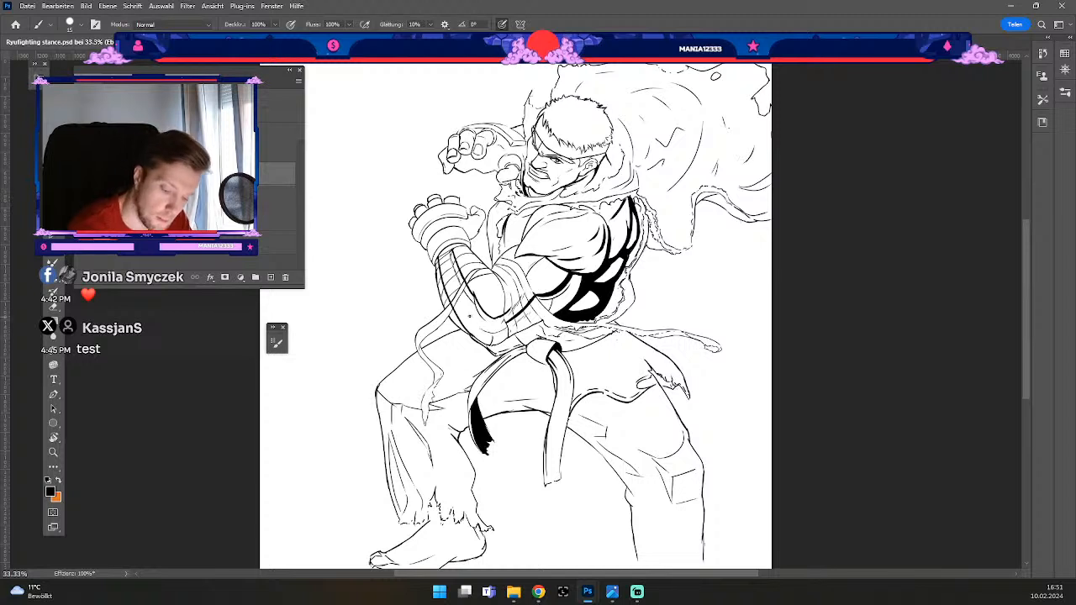
drag(475, 325, 484, 332)
key(ctrl+z)
key(ctrl+z)
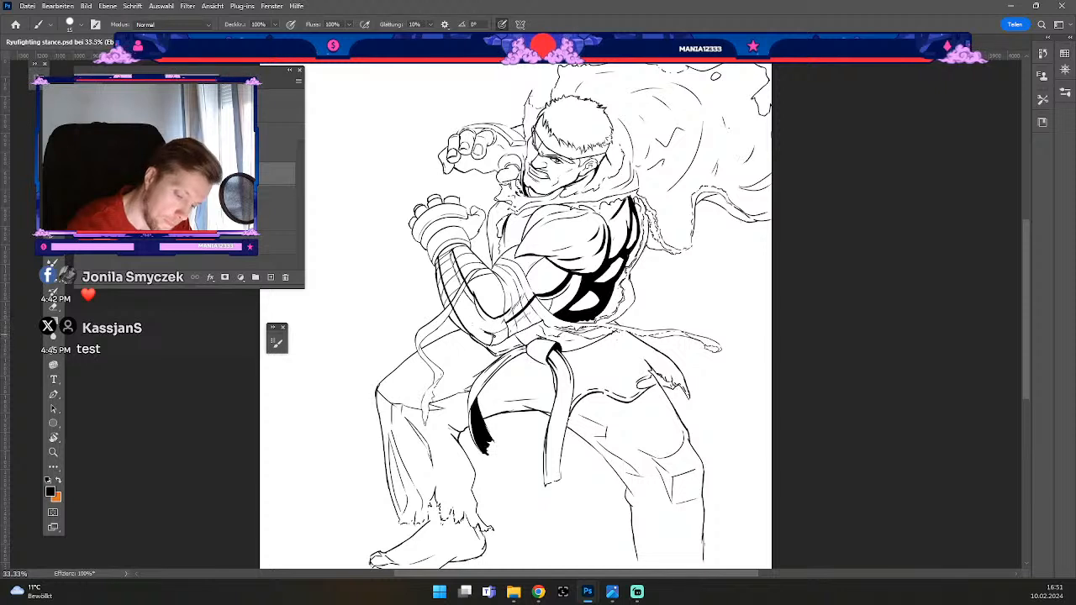
key(ctrl+z)
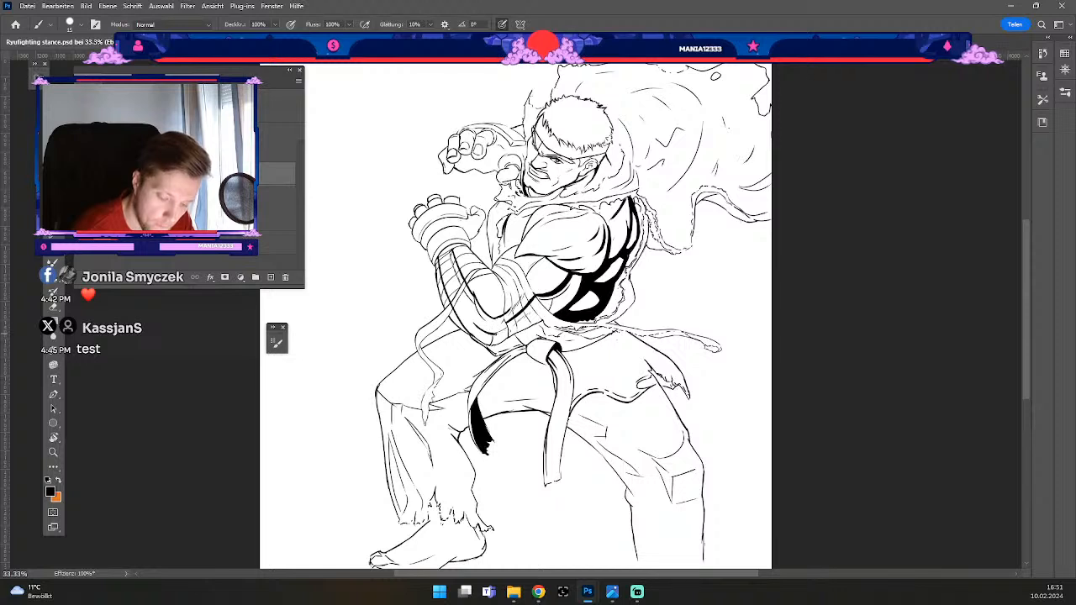
key(ctrl+z)
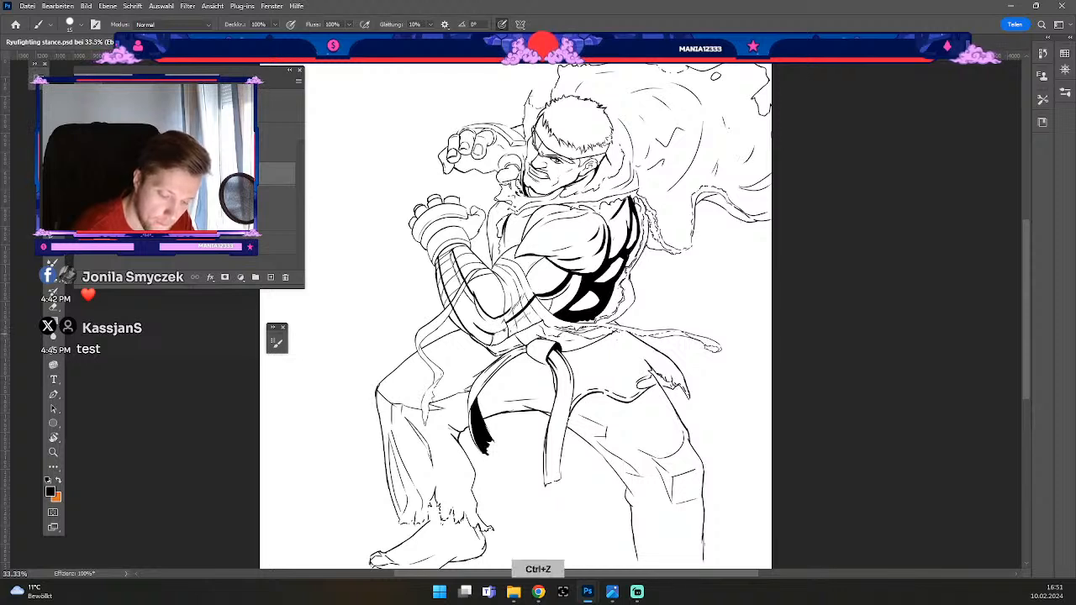
key(ctrl+z)
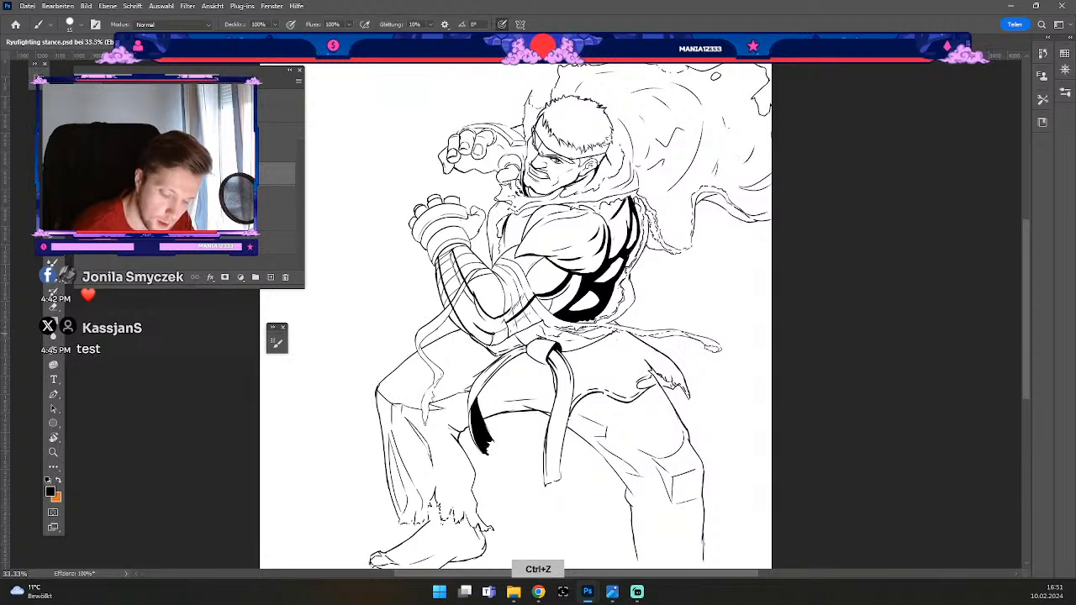
key(e)
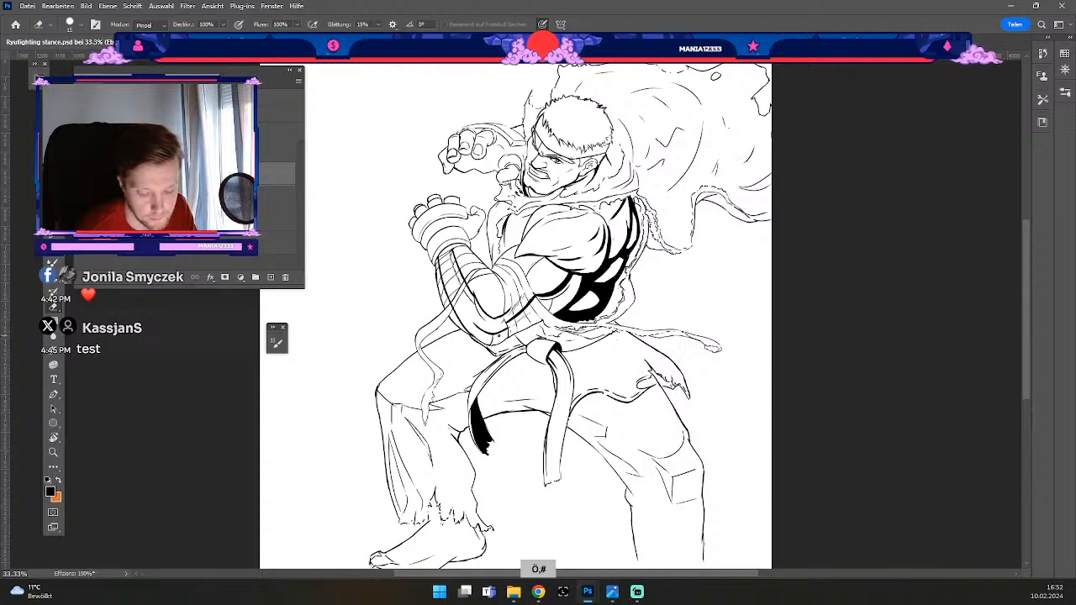
Step: Ink the contour between the lower fist and the wrist, alternating between the Brush and Eraser and undoing faulty strokes
key(b)
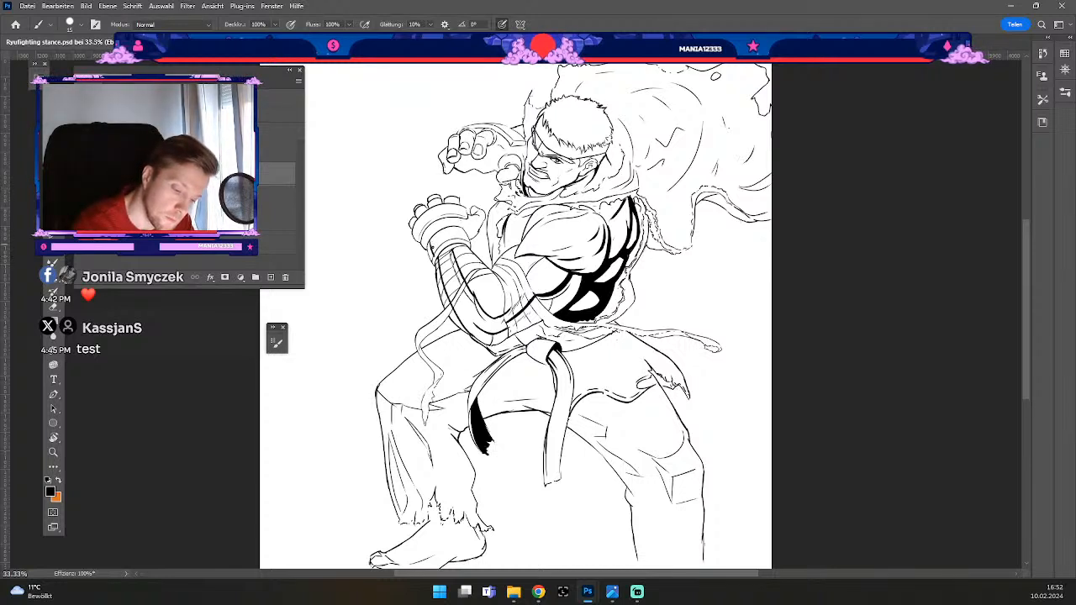
key(e)
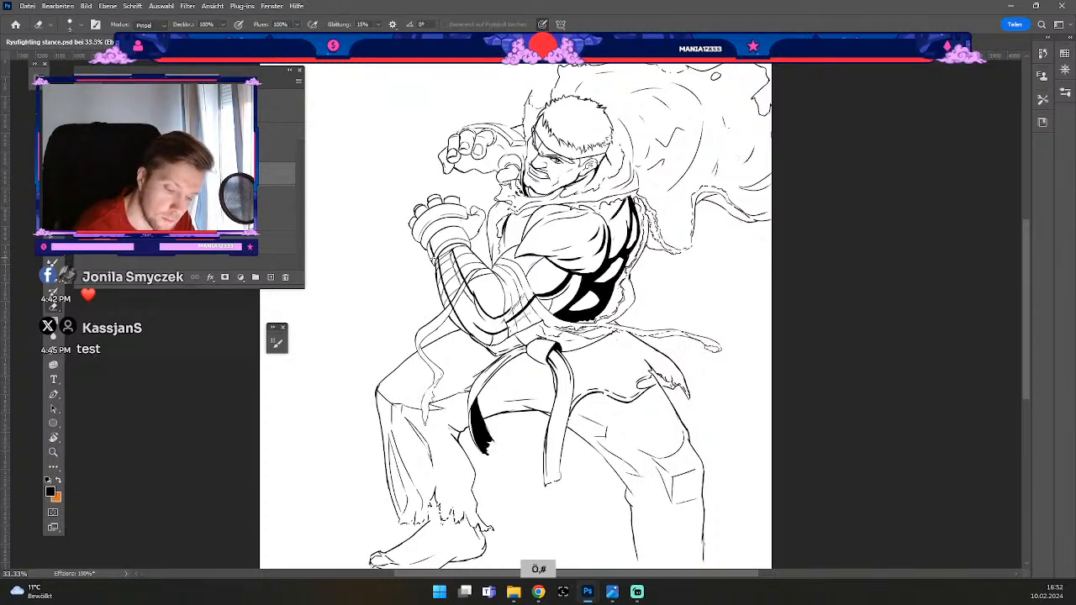
key(#)
key(#)
key(#)
key(b)
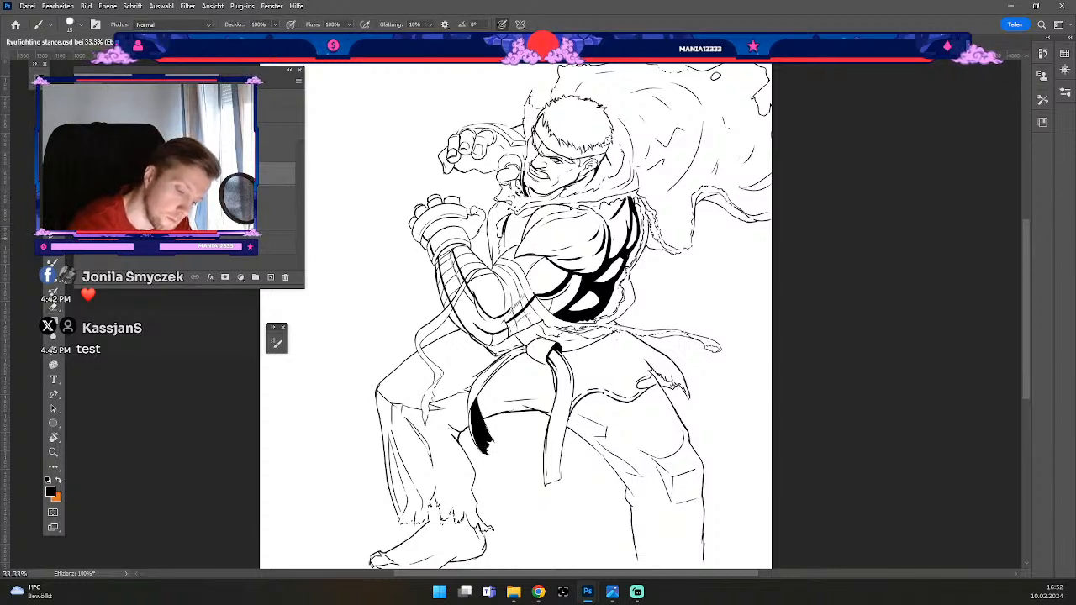
key(ctrl+z)
drag(428, 241, 435, 252)
key(ctrl+z)
Step: Ink small black shadows on the folded fingers of the lower fist, adjusting the brush size and tidying with the Eraser
key(ö)
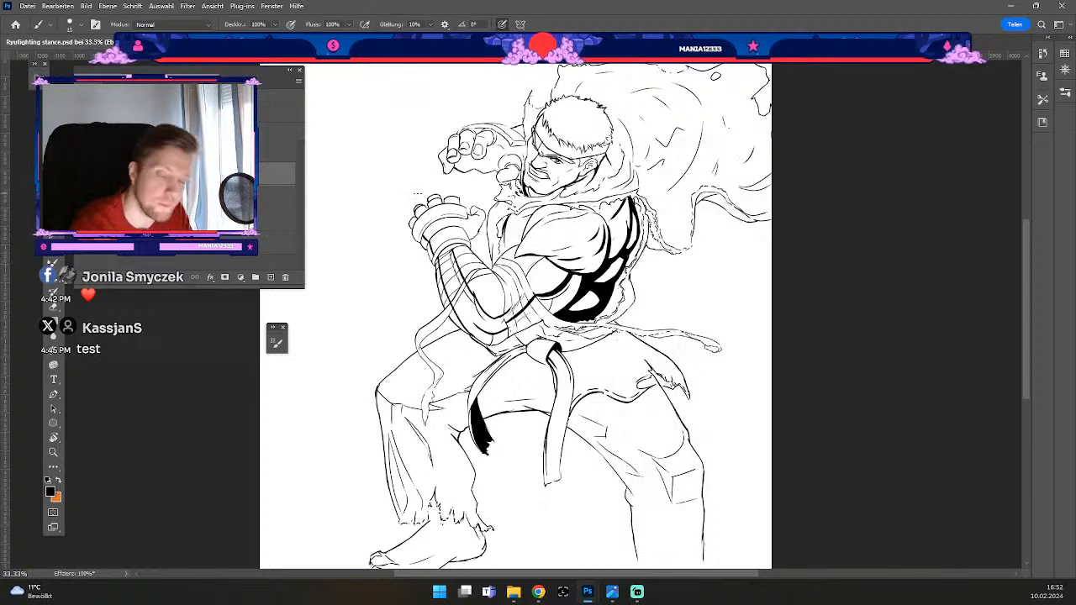
key(b)
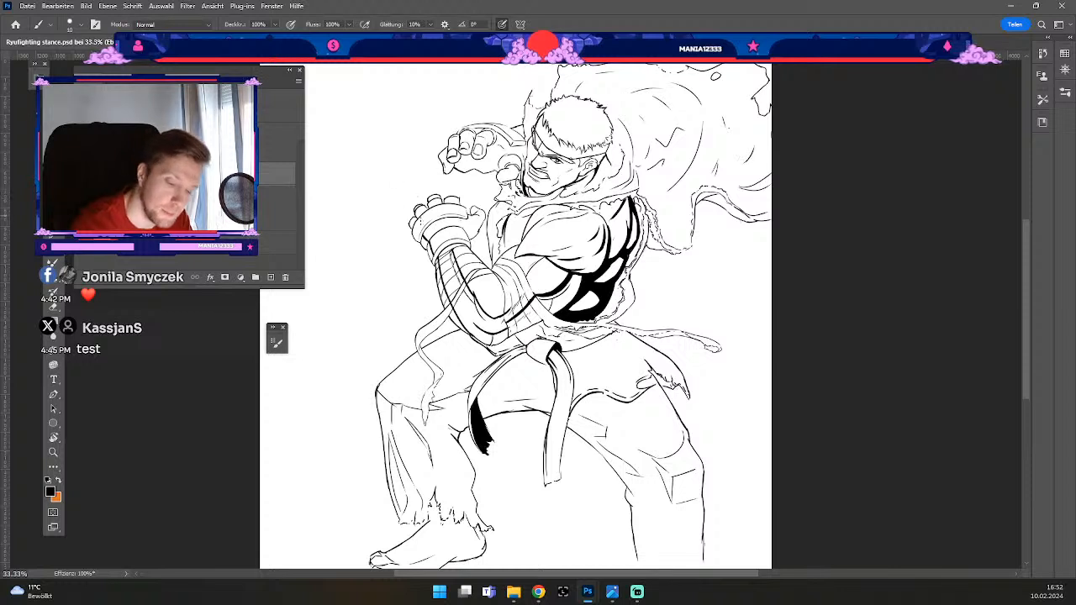
key(numbersign)
key(numbersign)
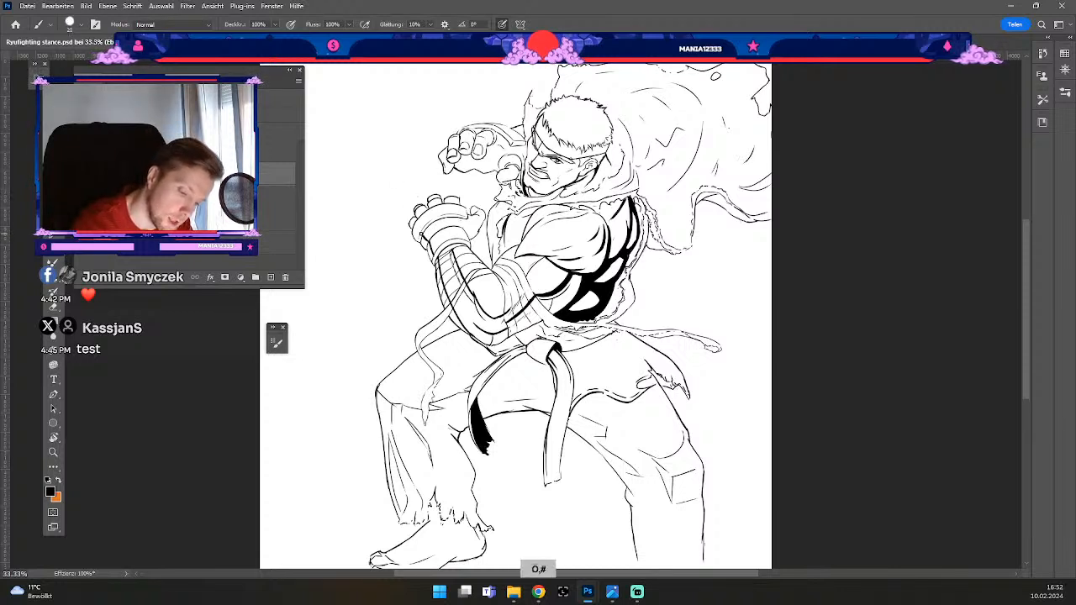
key(numbersign)
key(numbersign)
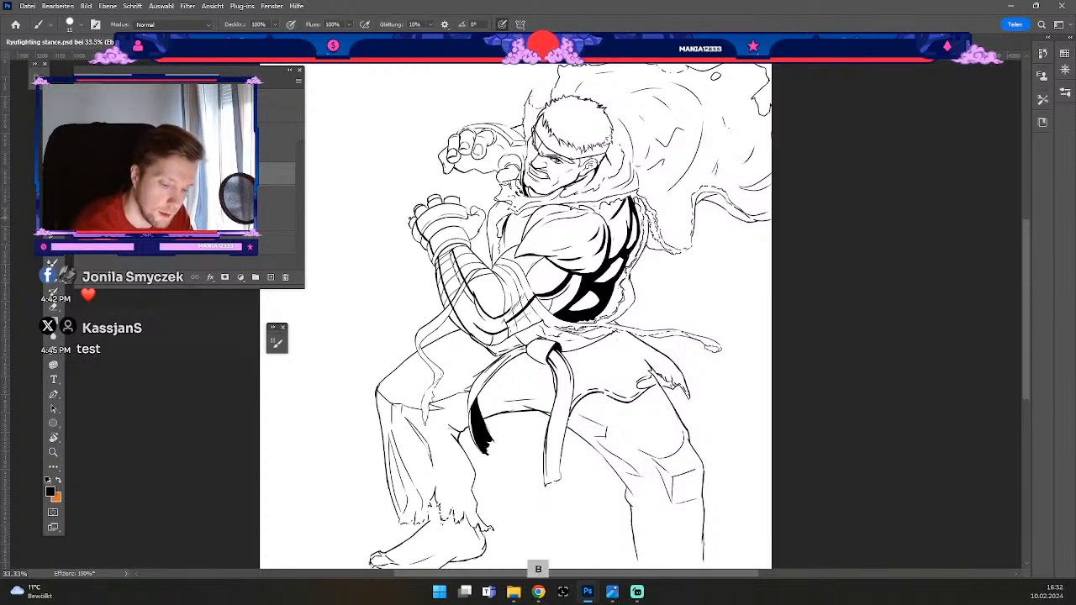
key(e)
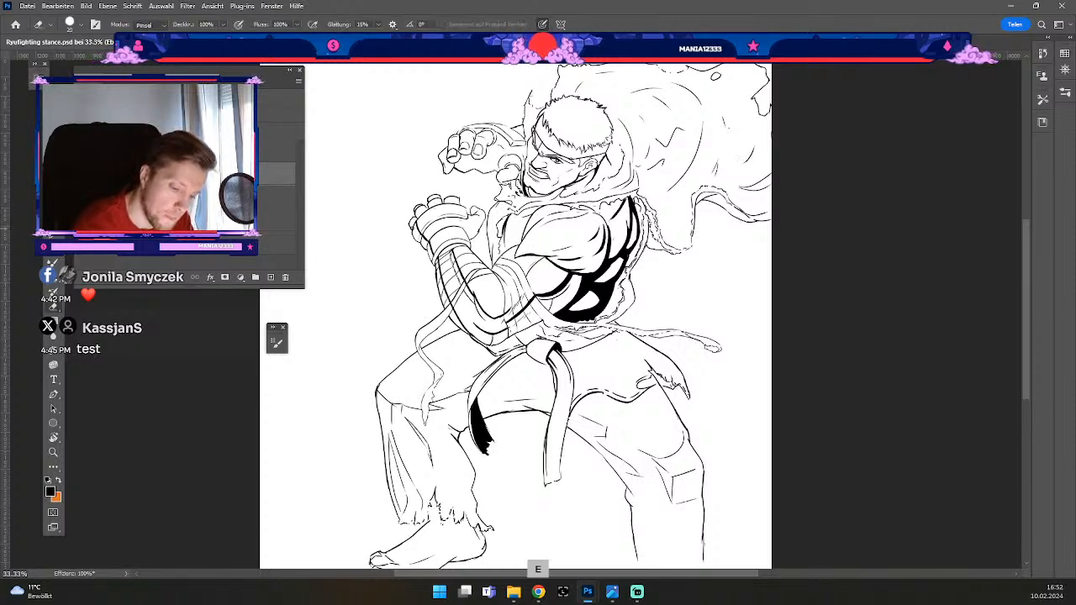
key(b)
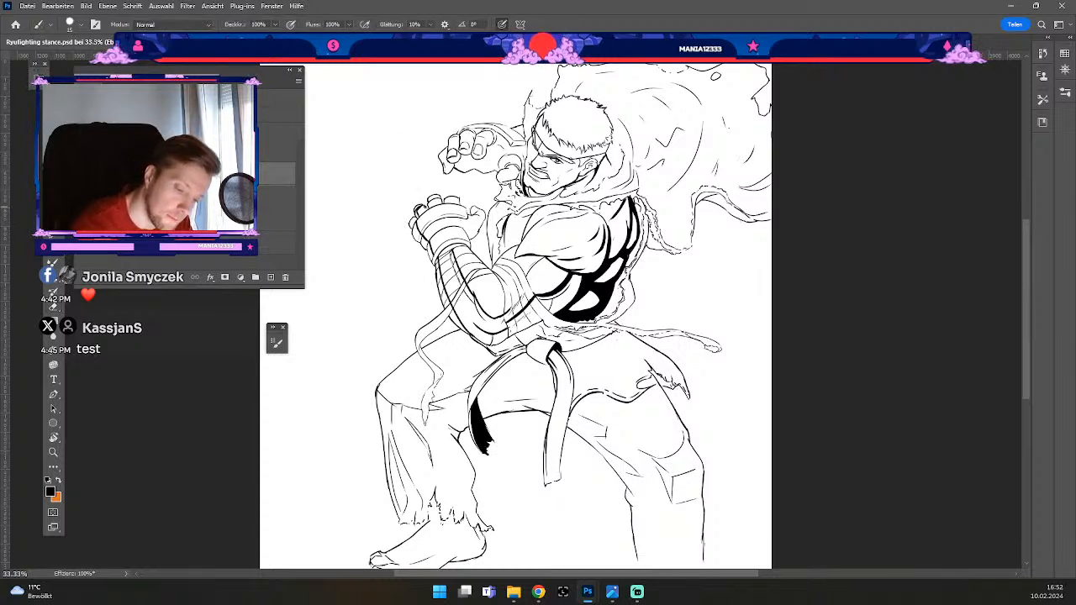
Step: Refine the ink lines on the fingers and back of the lower fist, undoing faulty strokes and cleaning edges with the Eraser
key(ctrl+z)
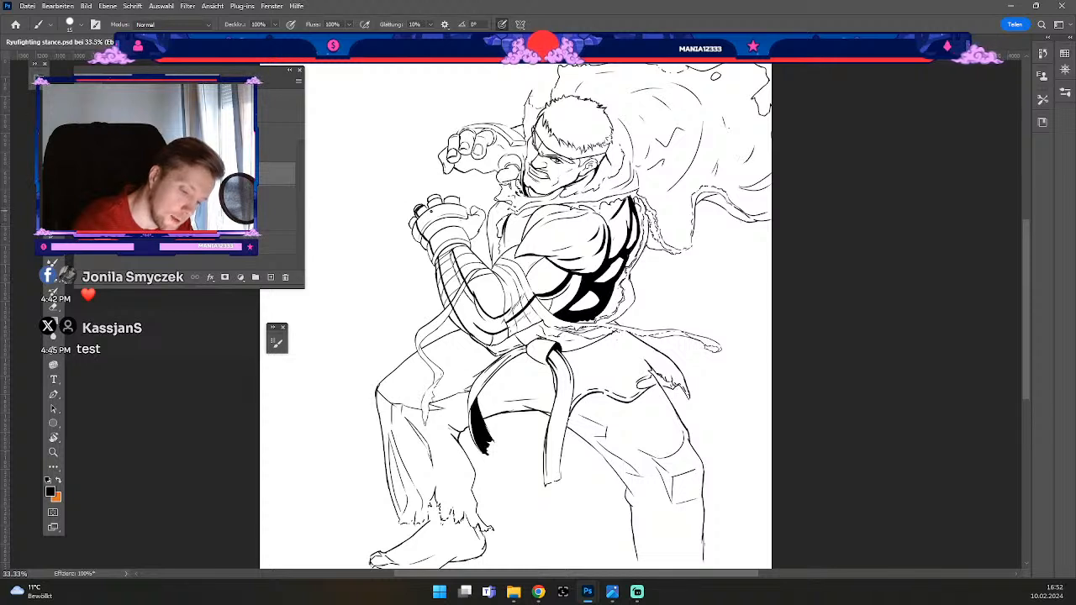
key(ctrl+z)
key(ctrl+z)
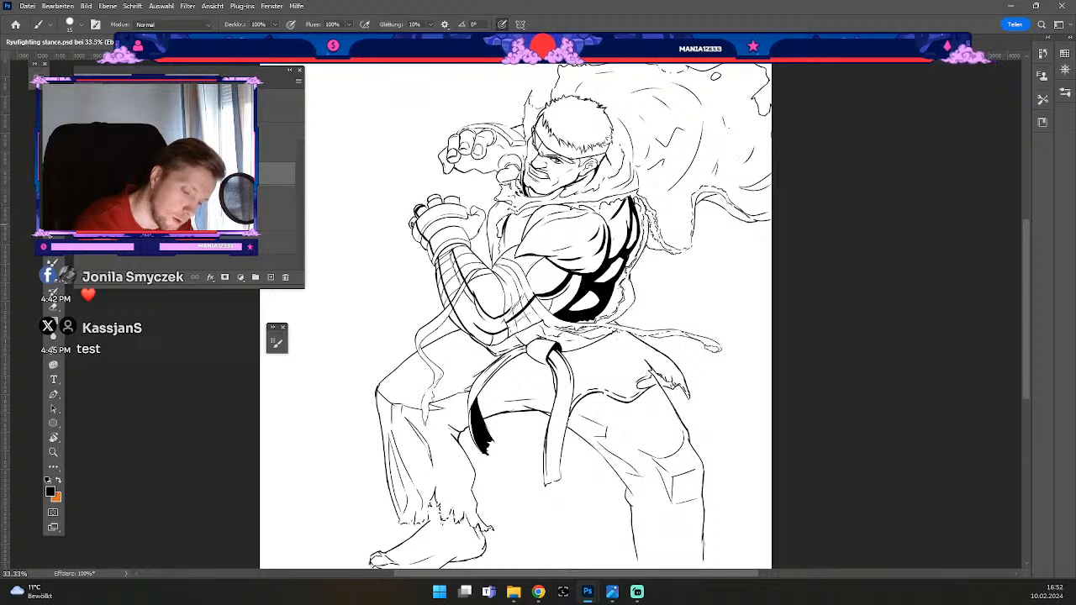
key(ctrl+z)
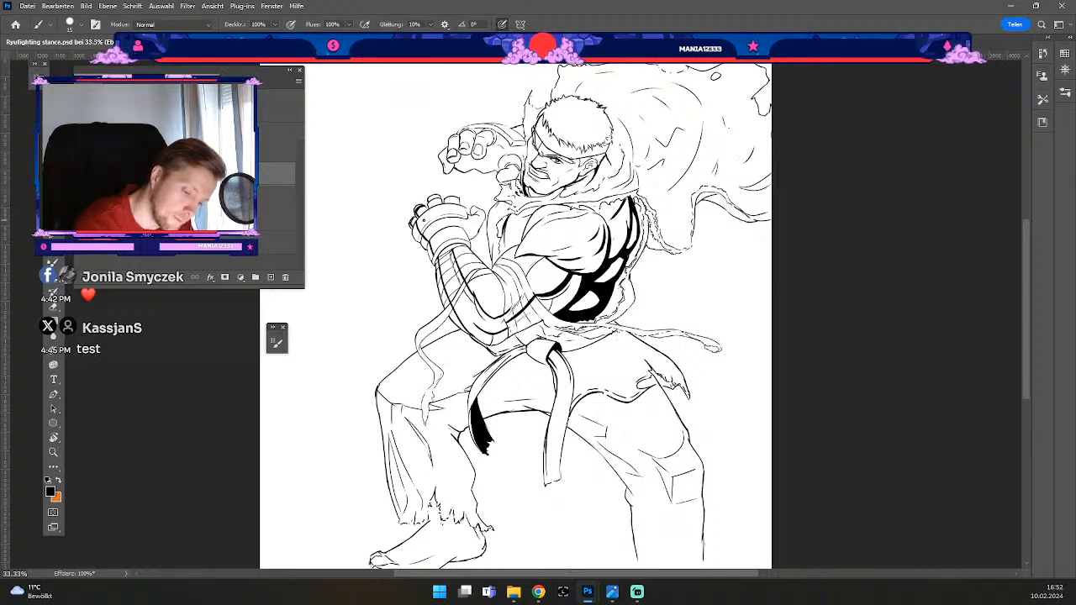
key(ctrl+z)
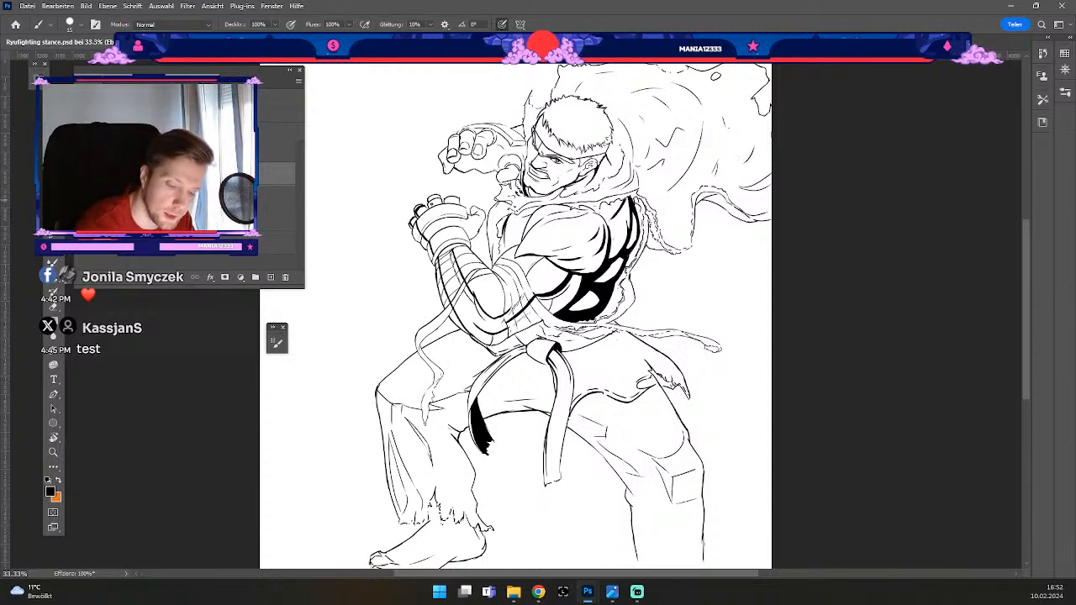
key(ctrl+z)
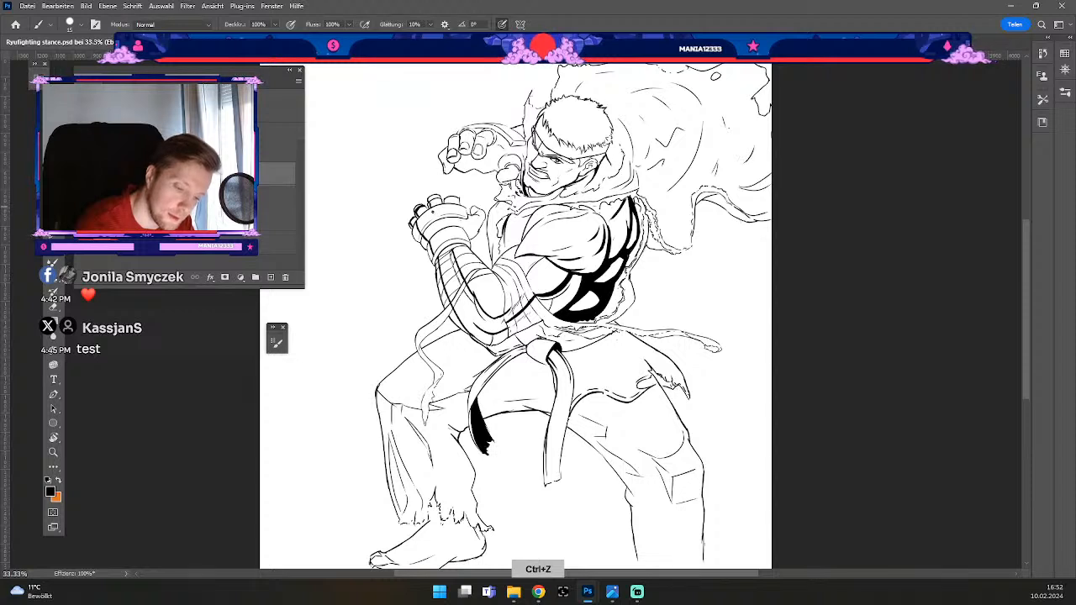
key(odiaeresis)
key(numbersign)
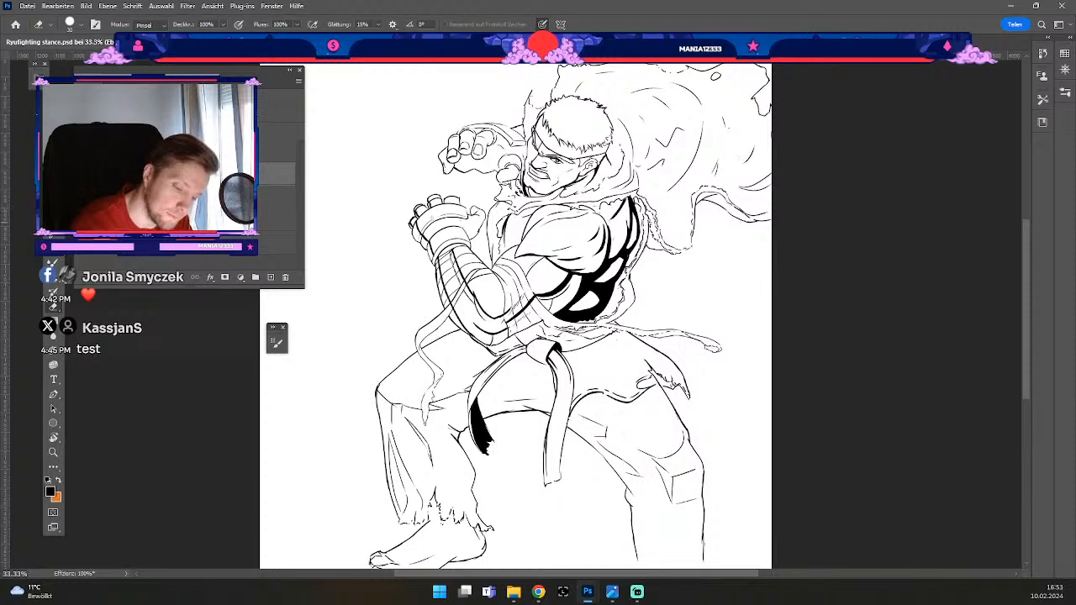
key(b)
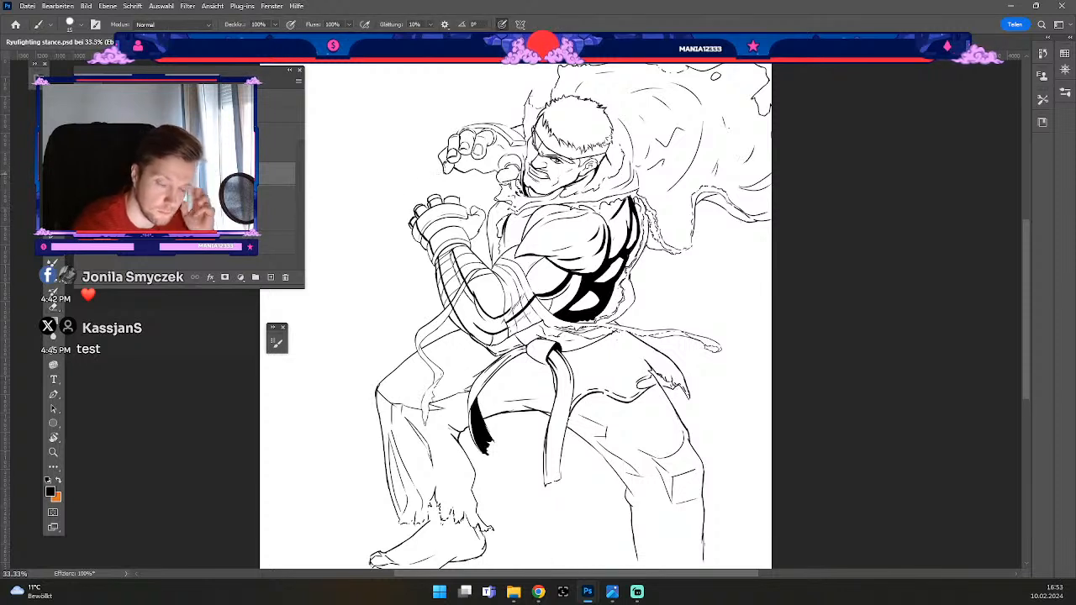
Step: Thicken the thumb contour of the lower fist, undoing missed strokes and trimming the line with the Eraser
key(b)
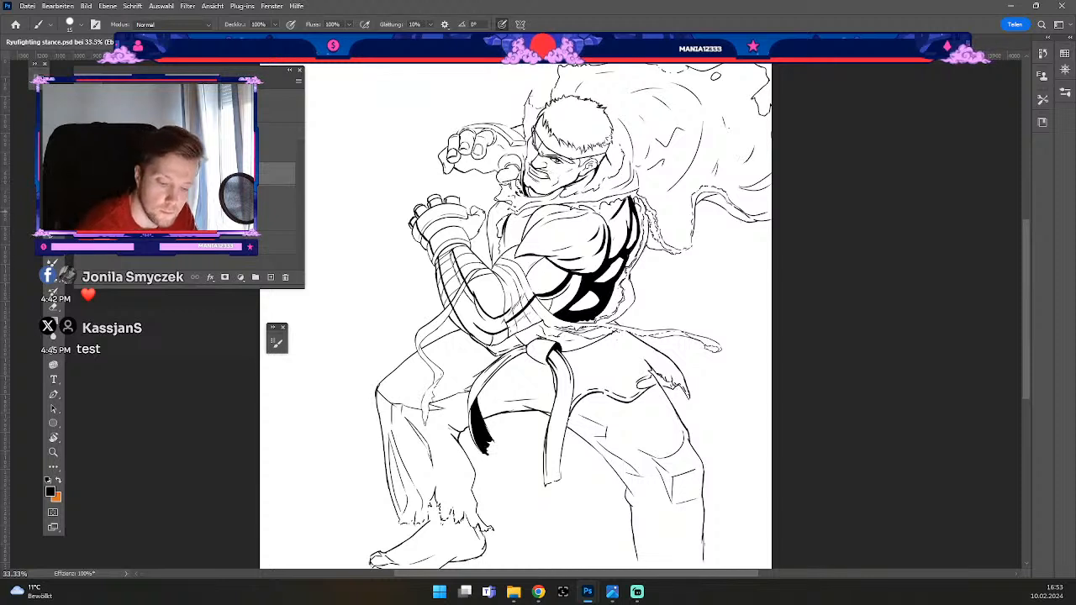
key(ctrl+z)
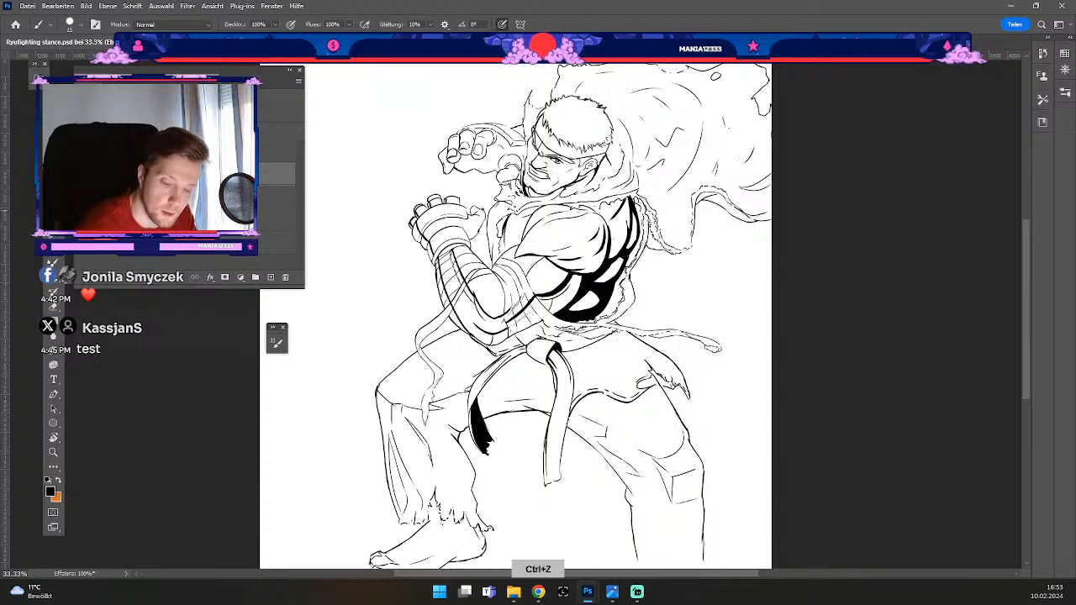
key(ctrl+z)
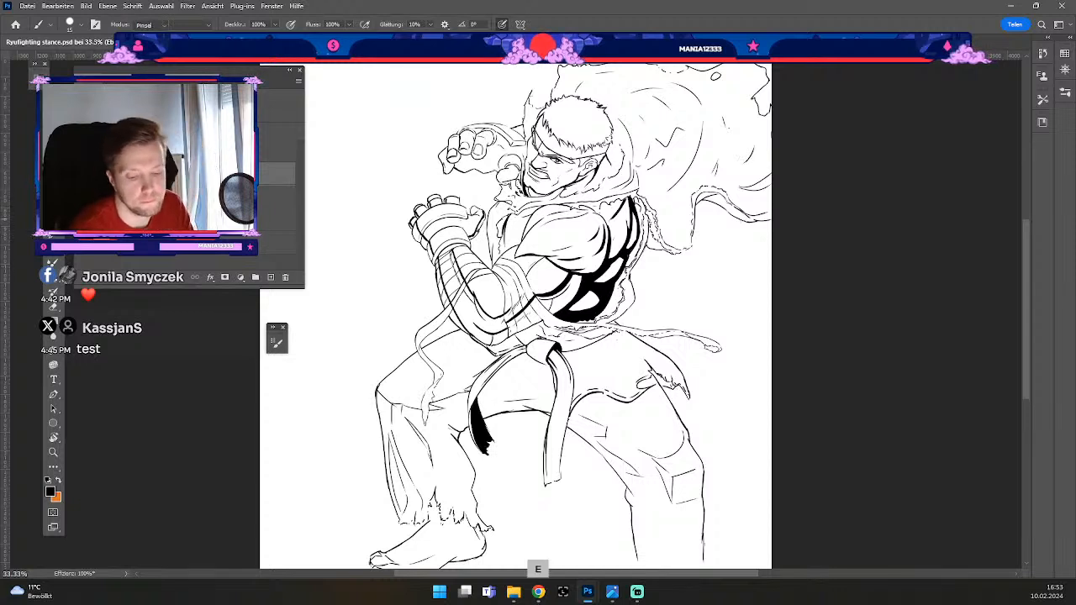
key(e)
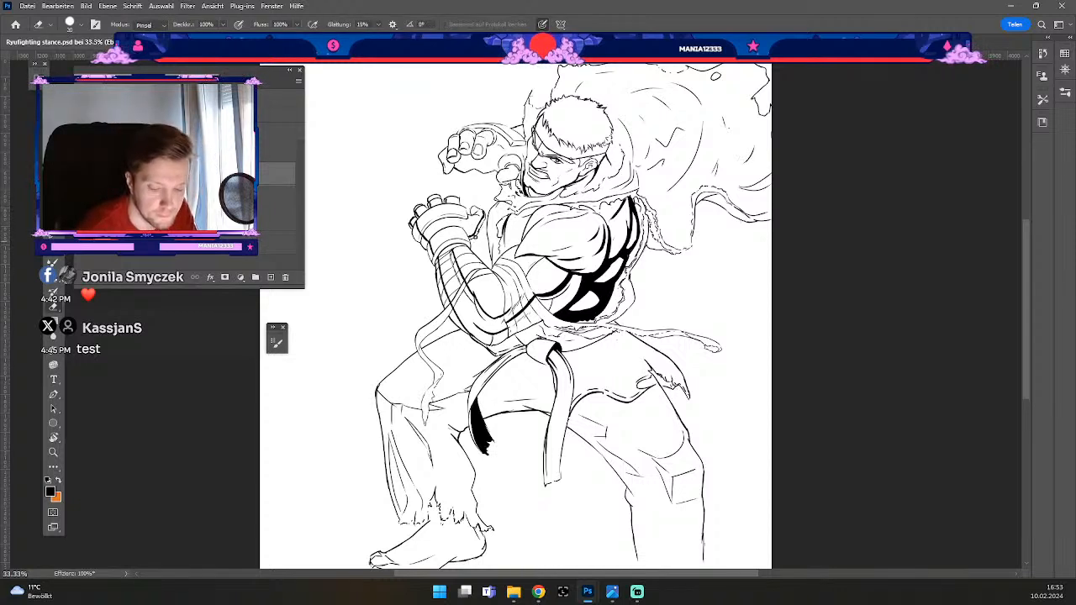
key(b)
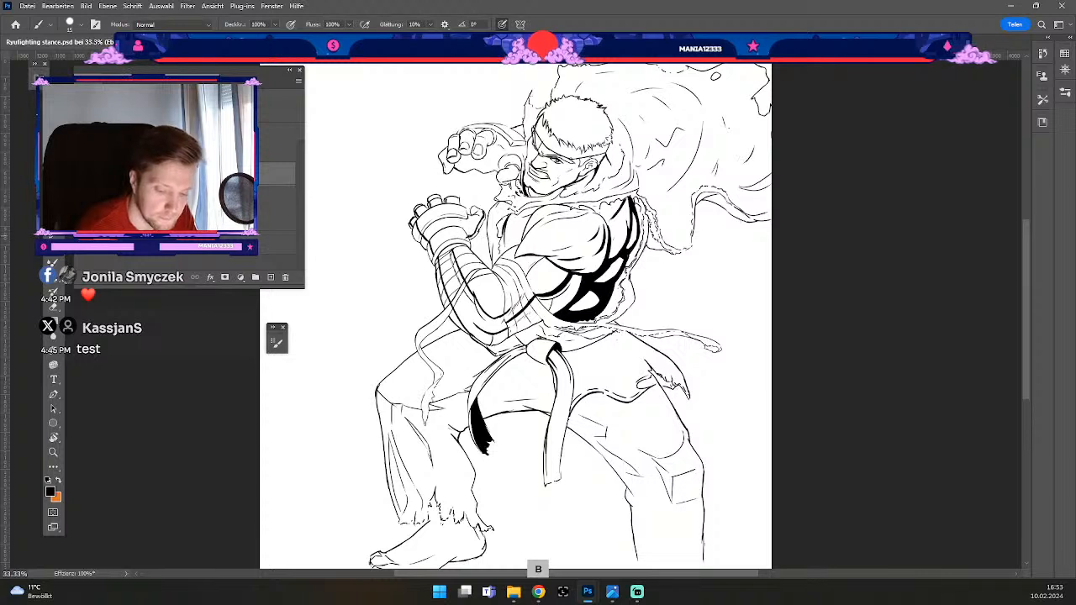
key(e)
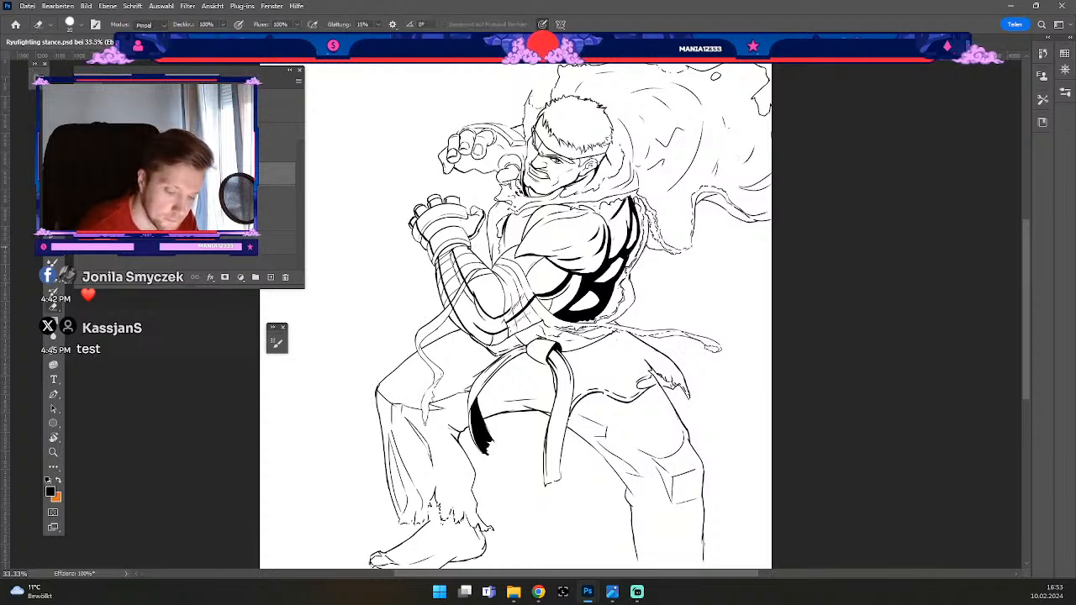
key(b)
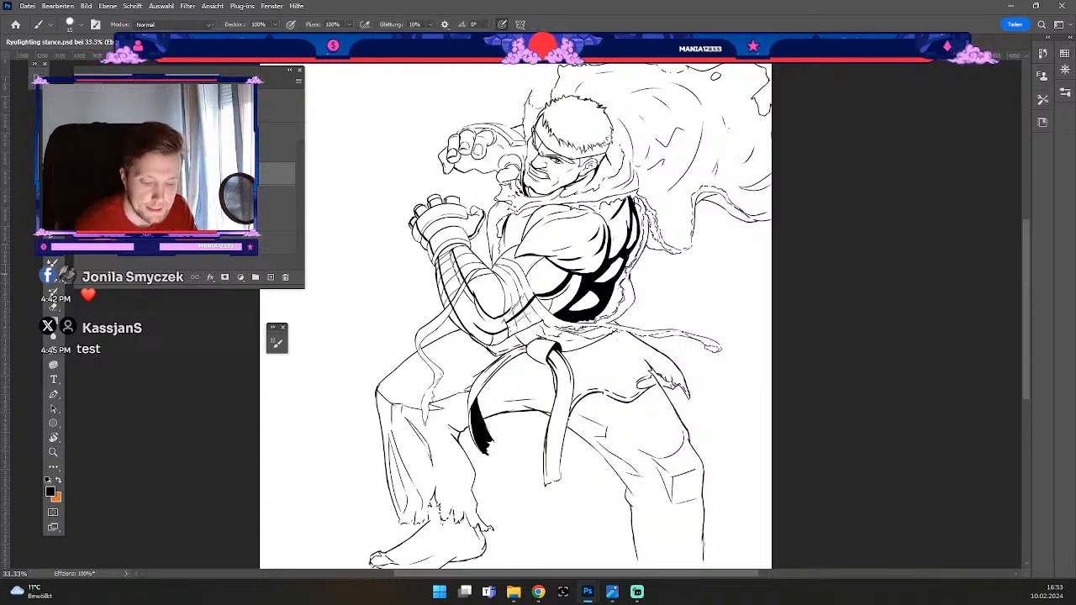
Step: Ink the upper part of the loose bandage strip hanging from the forearm, erasing excess and reducing the brush size for finer lines
key(e)
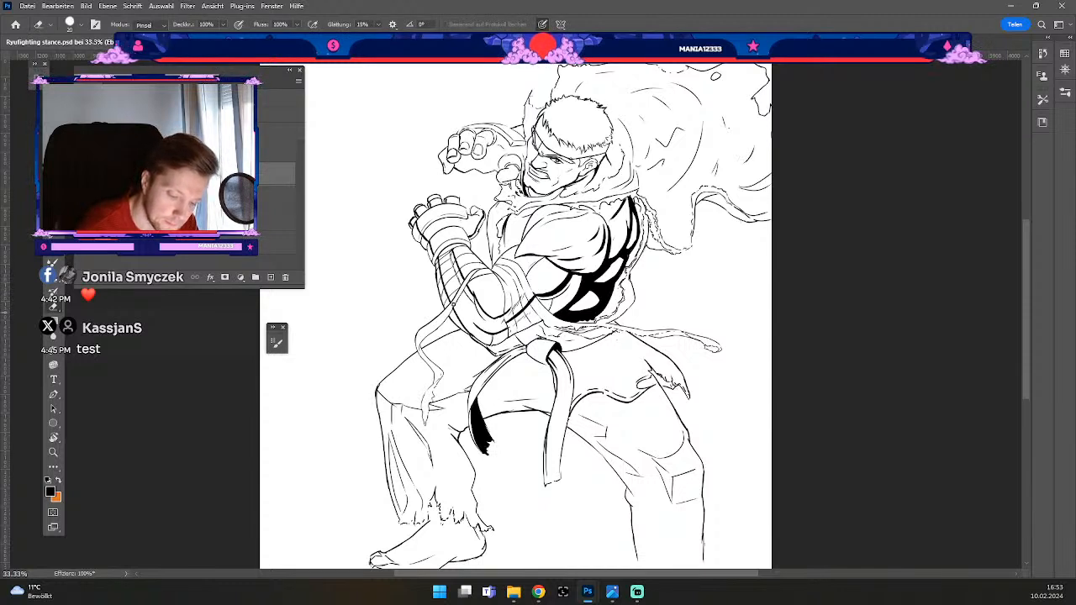
key(b)
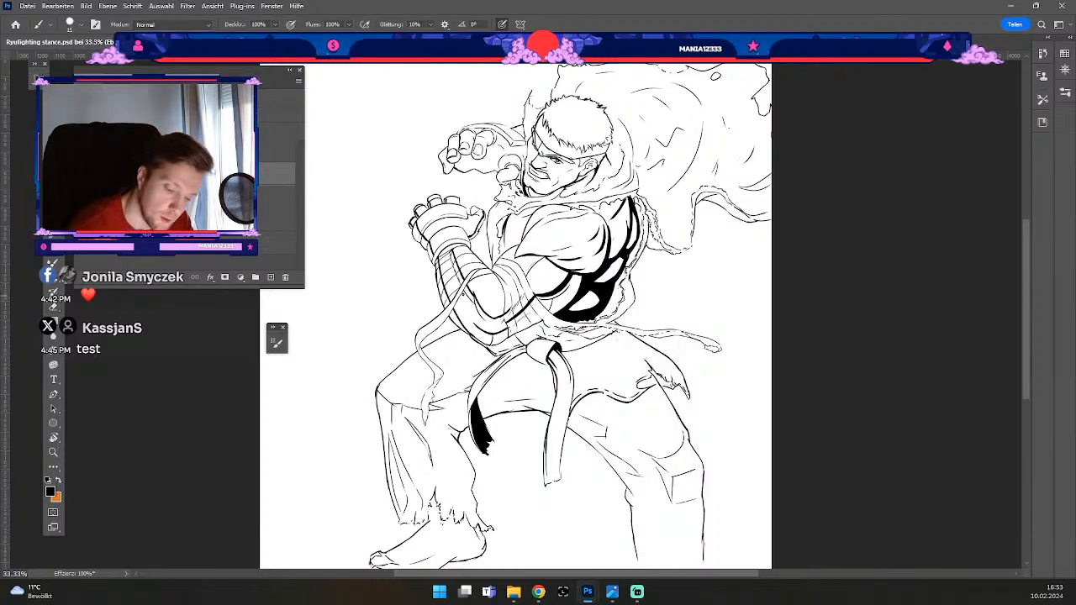
key(odiaeresis)
key(odiaeresis)
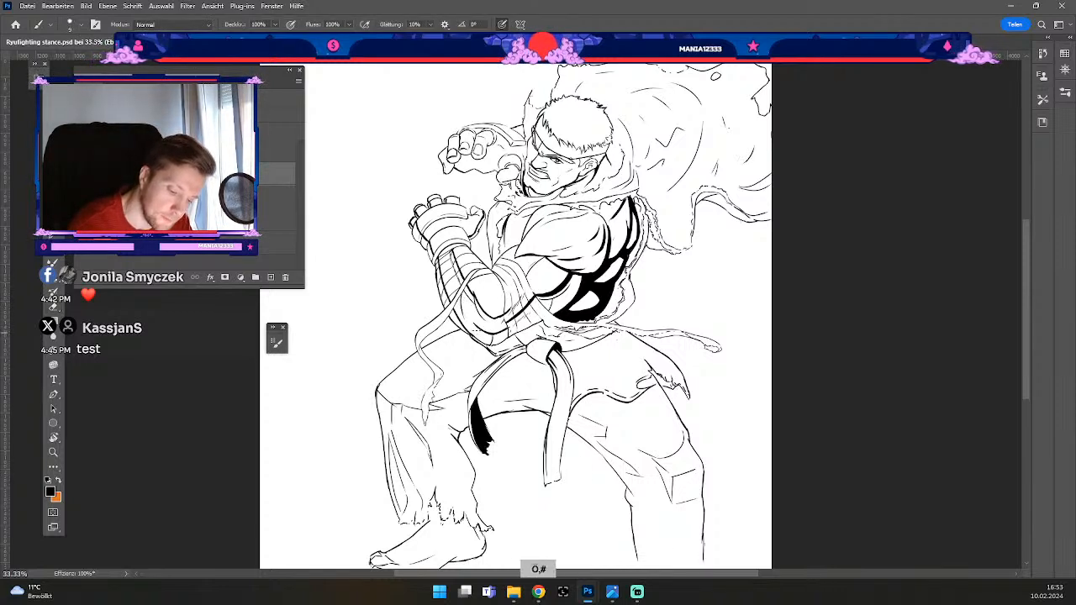
key(odiaeresis)
key(odiaeresis)
key(odiaeresis)
key(odiaeresis)
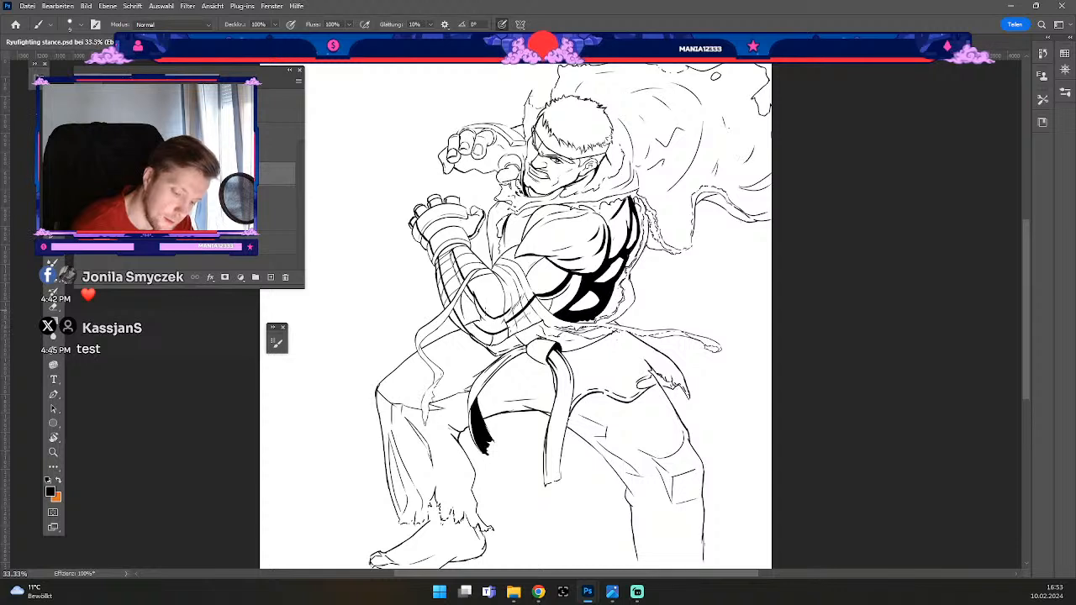
Step: Ink thin wrap lines on the lower forearm beside the hanging bandage strip, undoing faulty strokes and correcting them with the Eraser
key(ctrl+z)
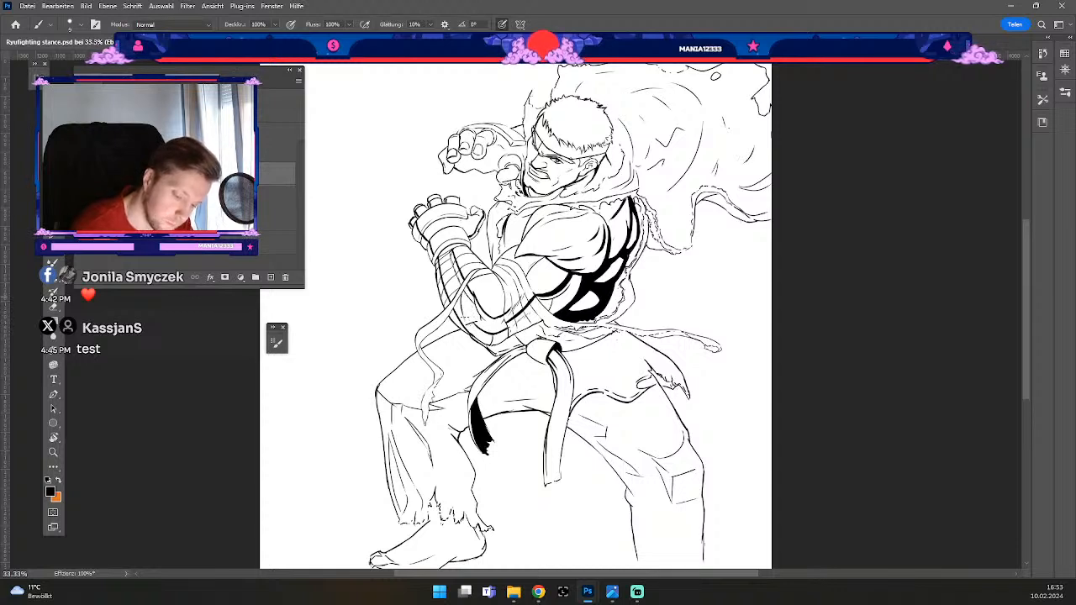
key(e)
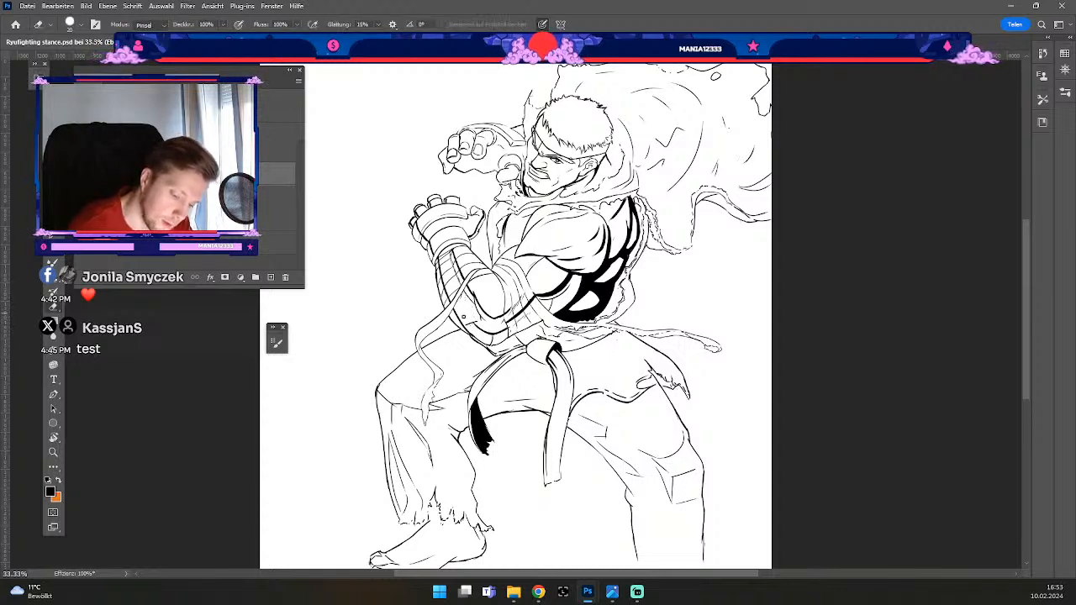
key(b)
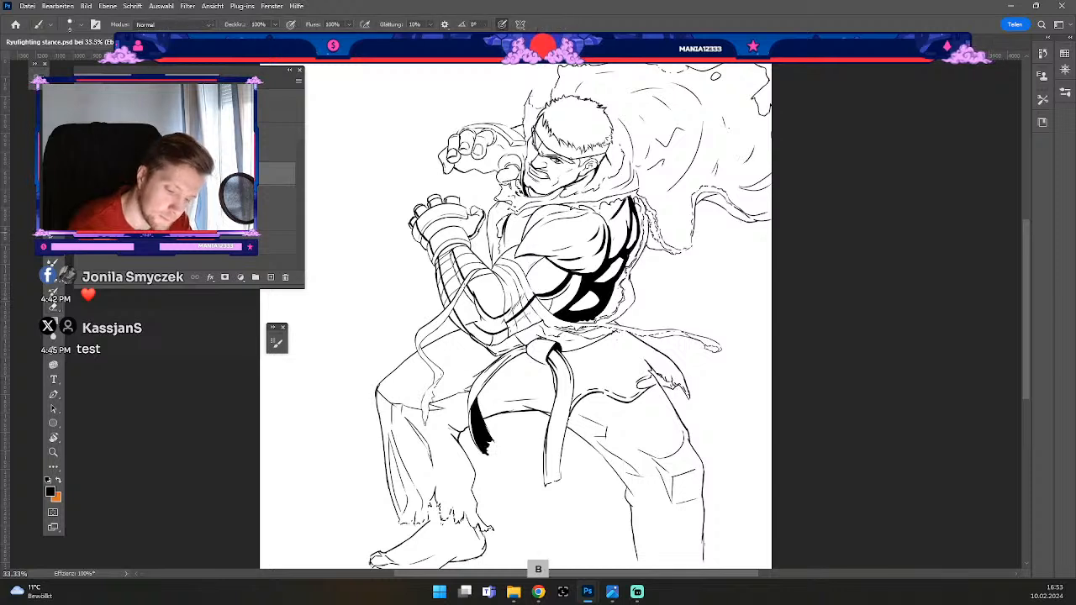
key(ctrl+z)
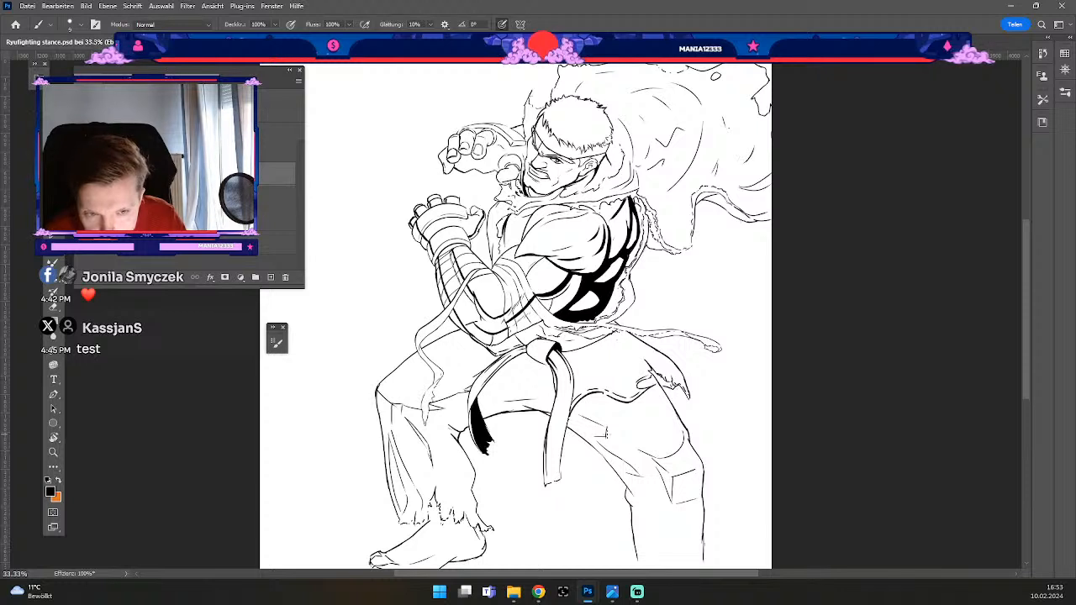
key(e)
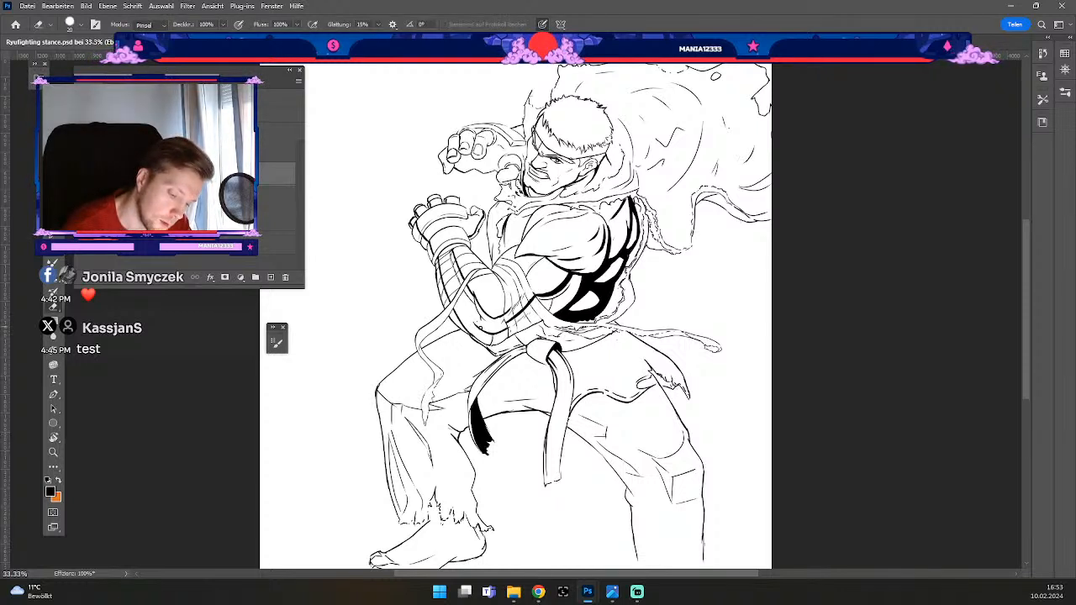
key(b)
key(ctrl+z)
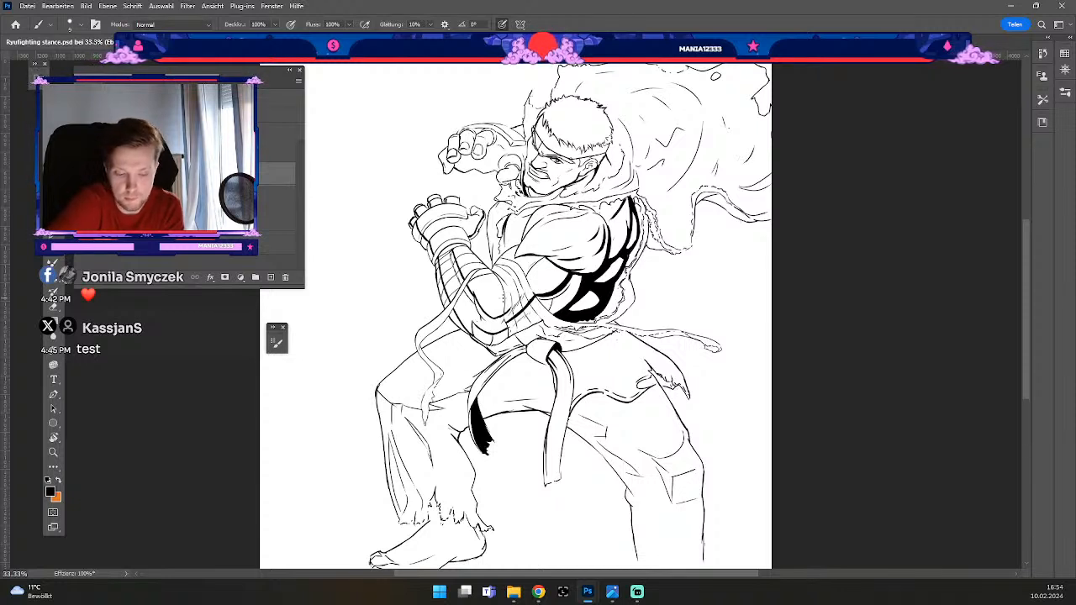
Step: Ink the bandage edge around the elbow with fine brush strokes, undoing those that miss and trimming with the Eraser
key(b)
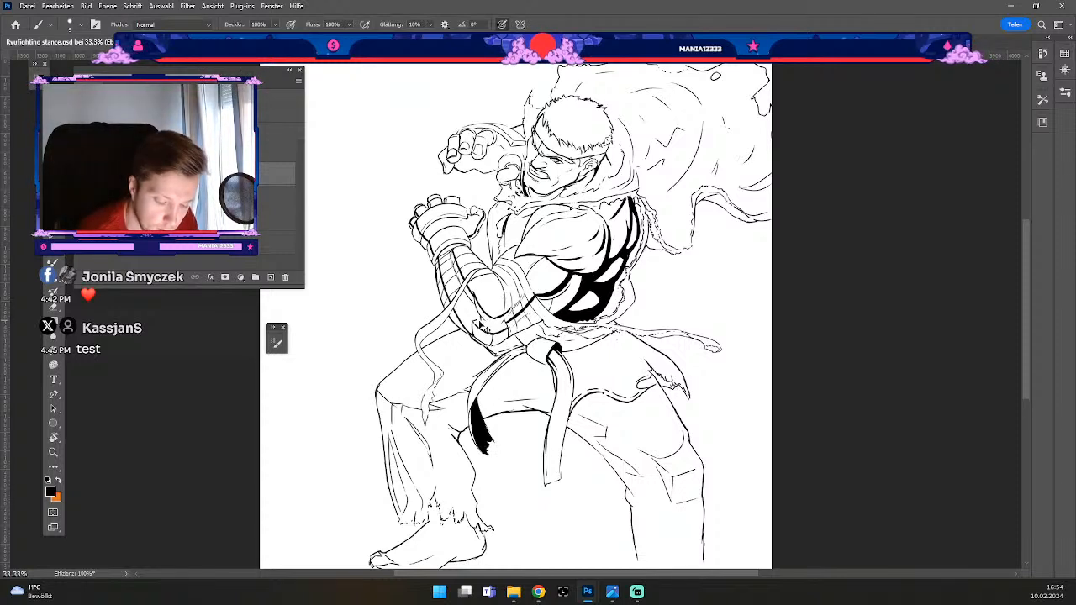
key(ctrl+z)
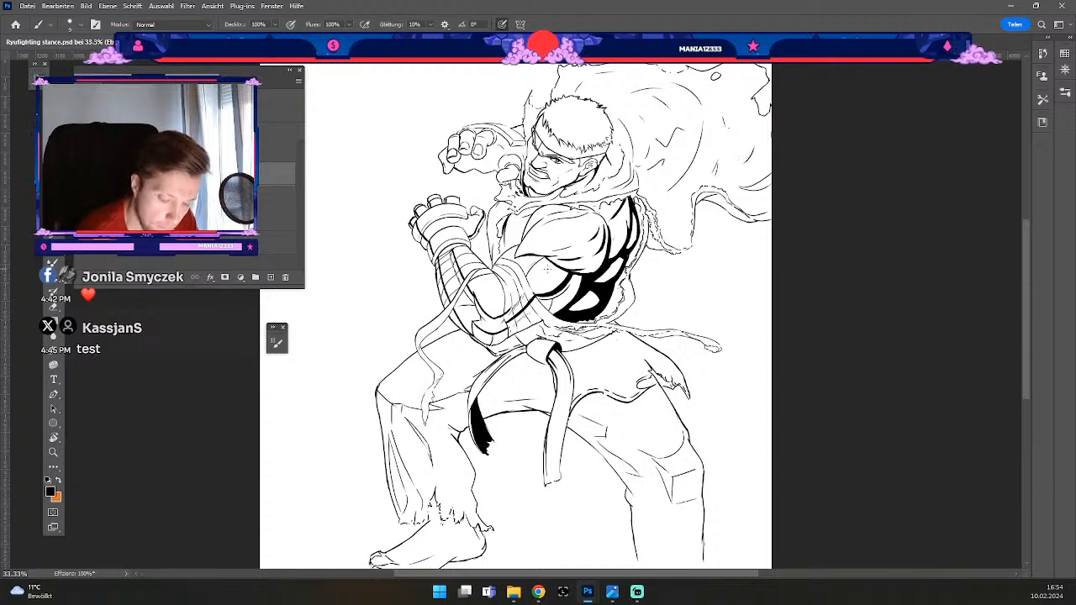
key(ctrl+z)
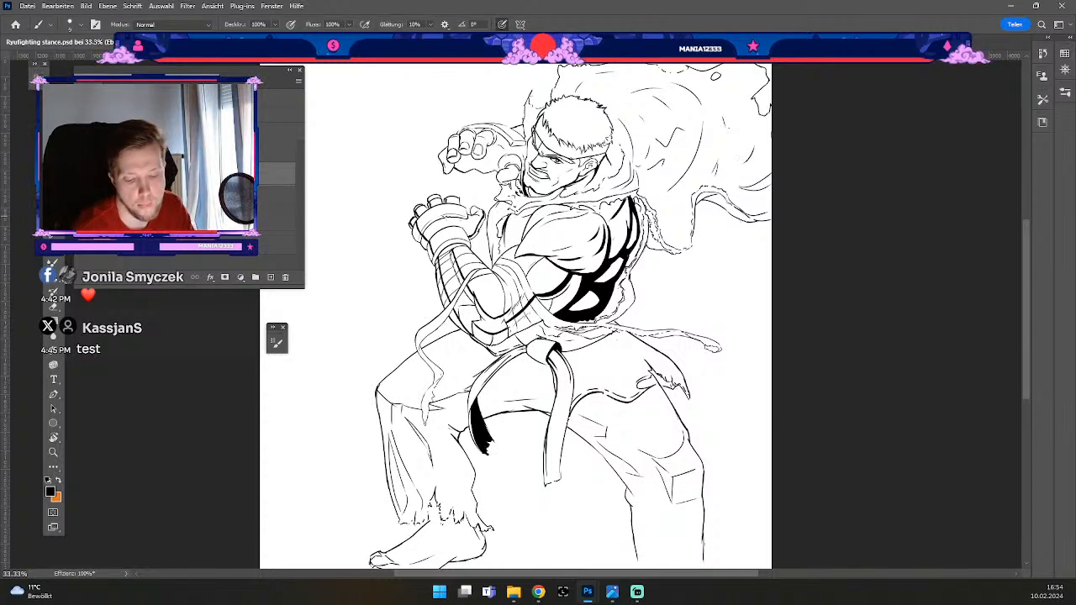
key(e)
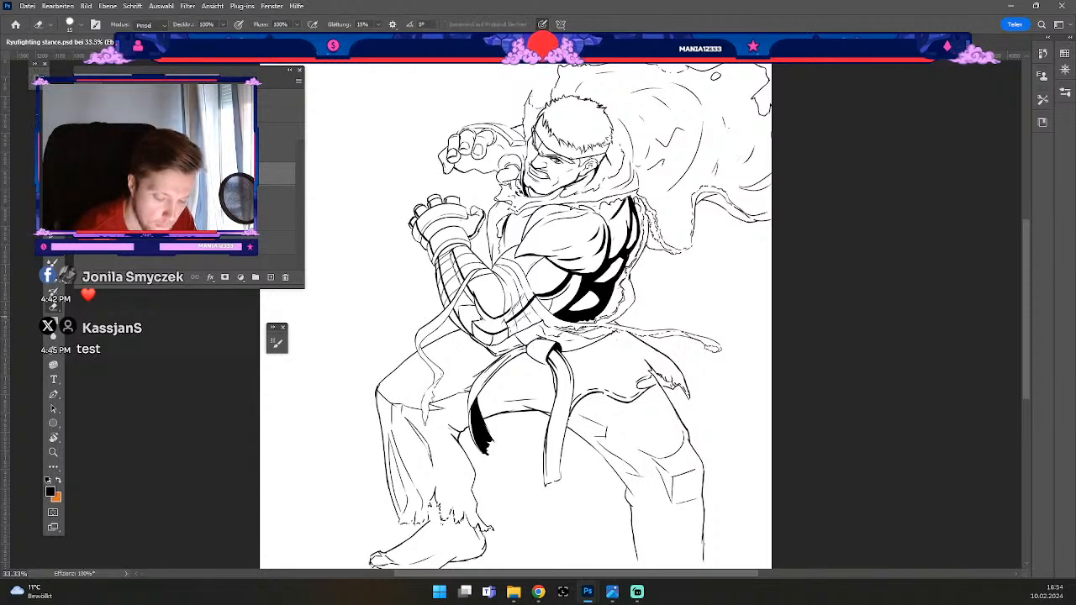
key(b)
key(ctrl+z)
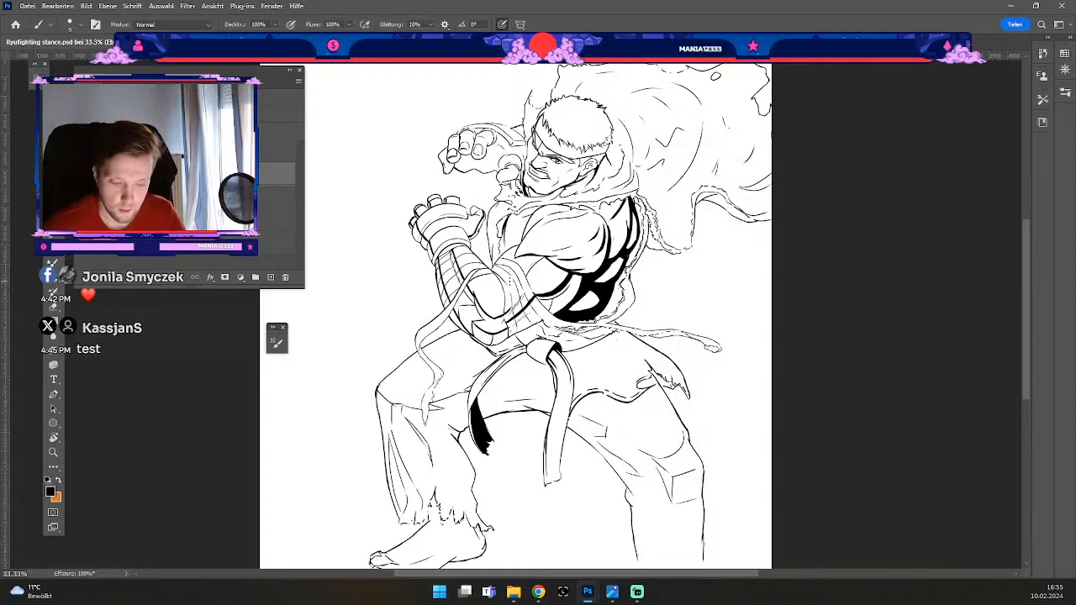
Step: Erase stray lines on the lower forearm wraps with a size 30 Eraser, switch back to the Brush and undo the faulty stroke
key(e)
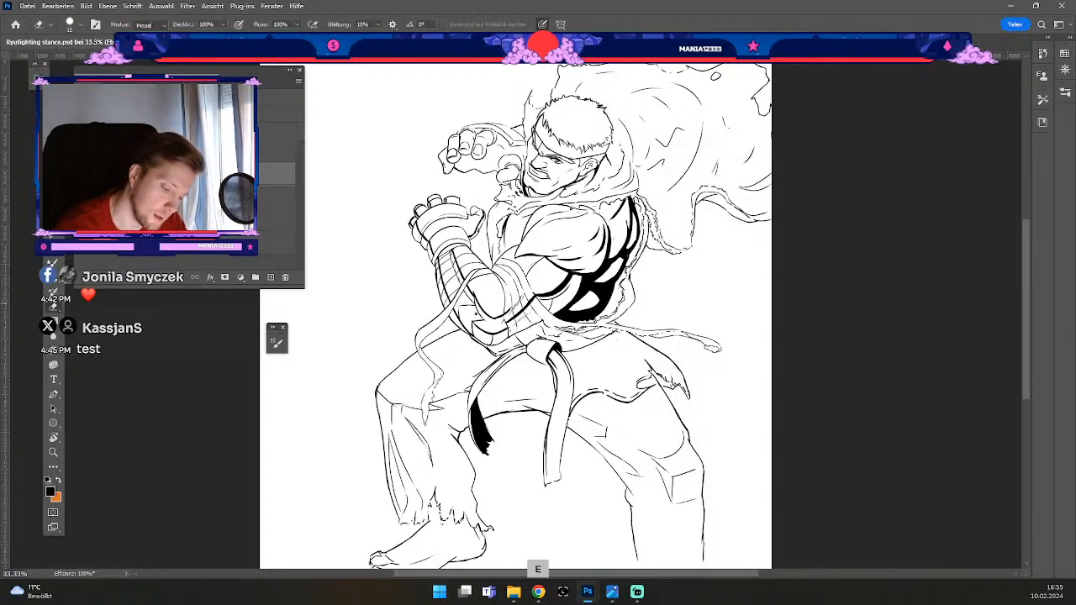
key(numbersign)
key(numbersign)
key(numbersign)
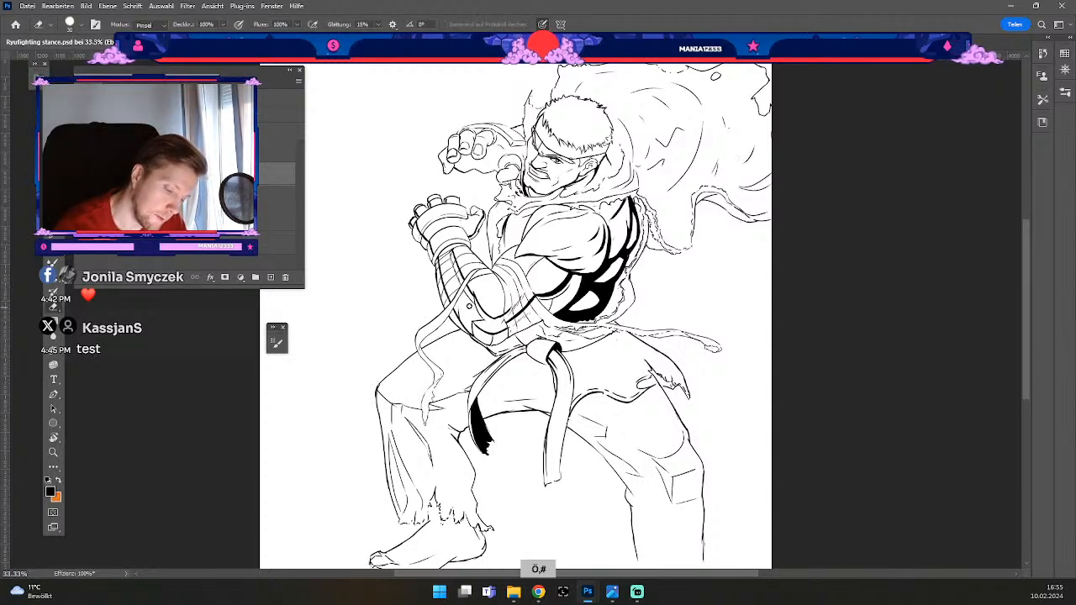
key(b)
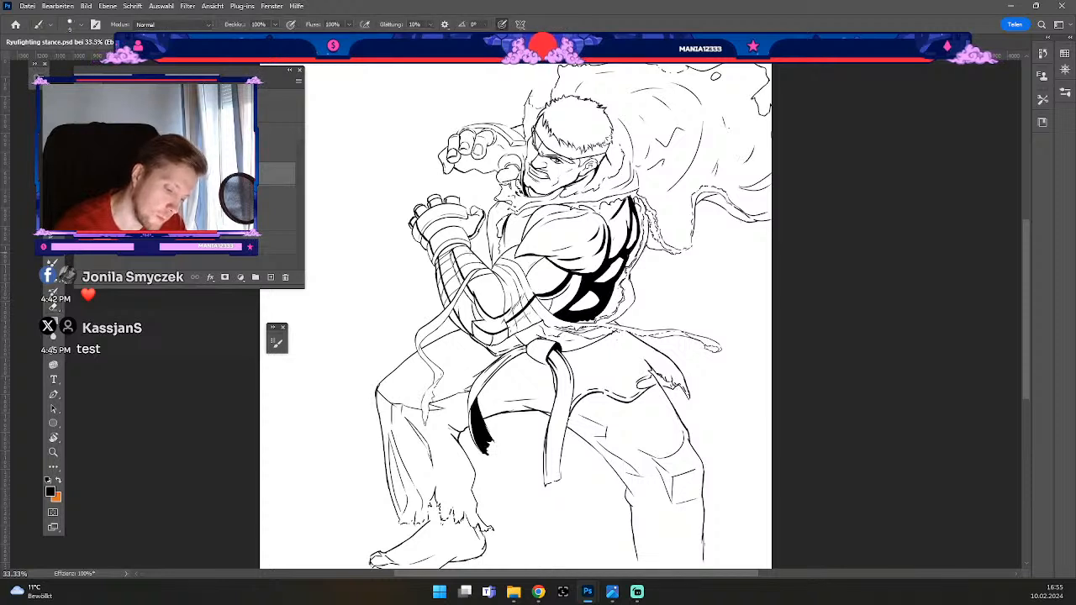
key(ctrl+z)
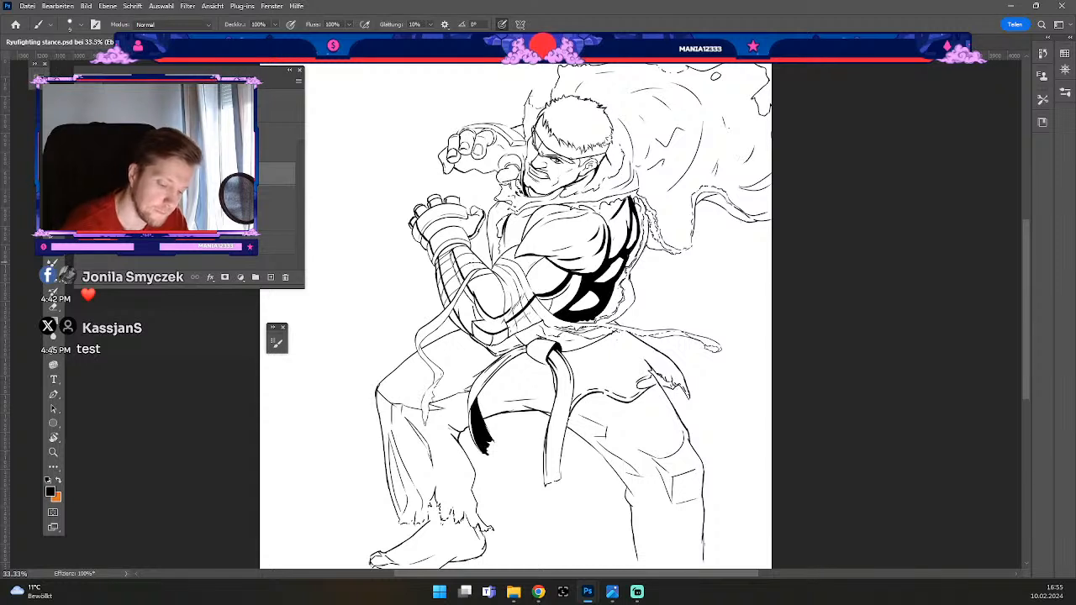
Step: Clean up the bandage lines around the elbow with the Eraser reduced to size 15, undoing passes that remove too much
key(e)
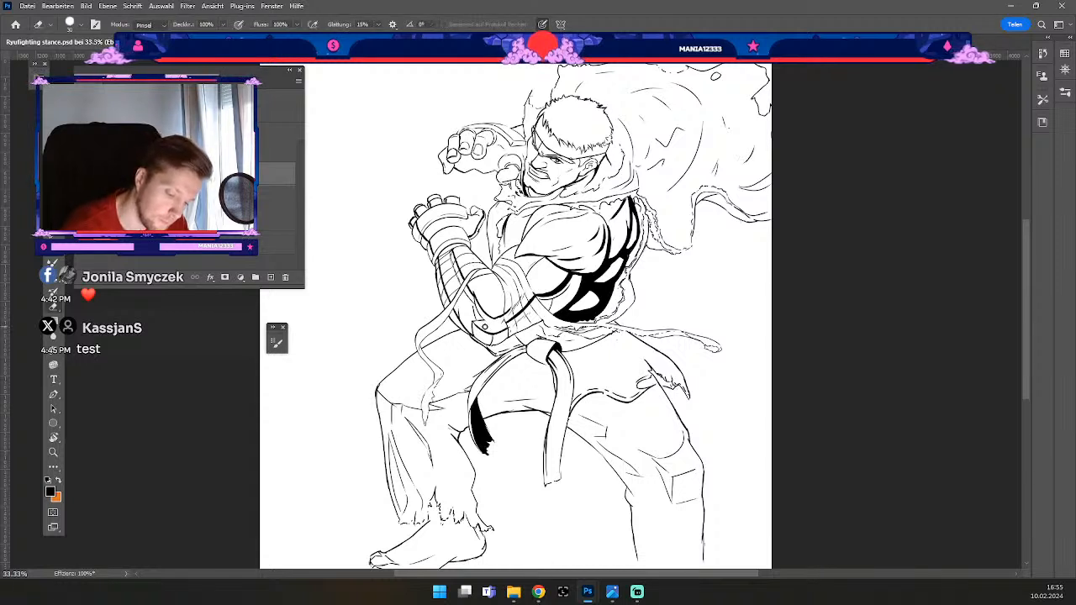
key(ctrl+z)
key(numbersign)
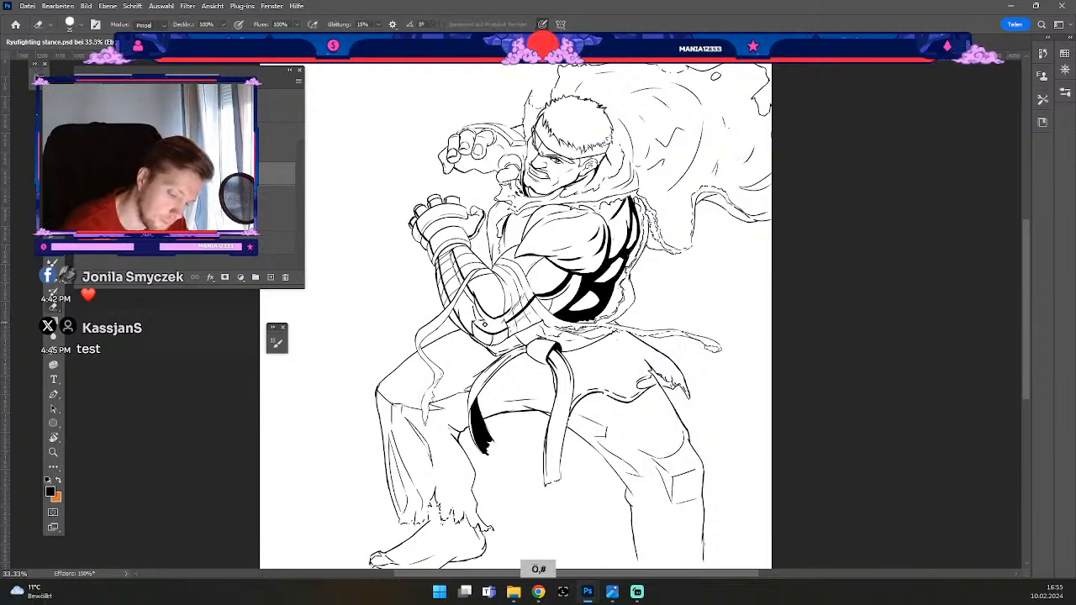
key(ctrl+z)
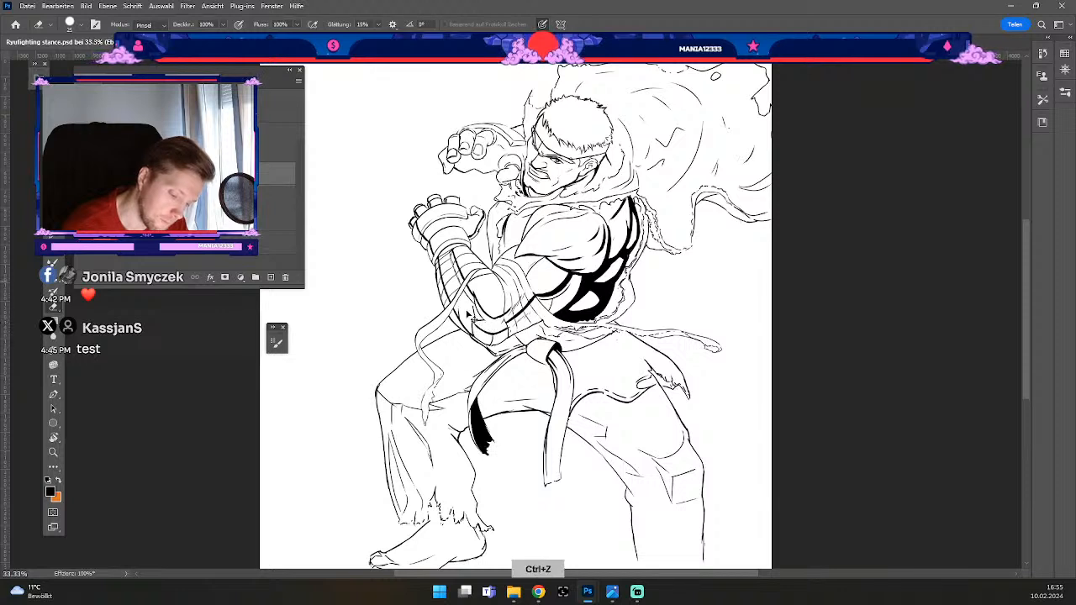
key(odiaeresis)
key(odiaeresis)
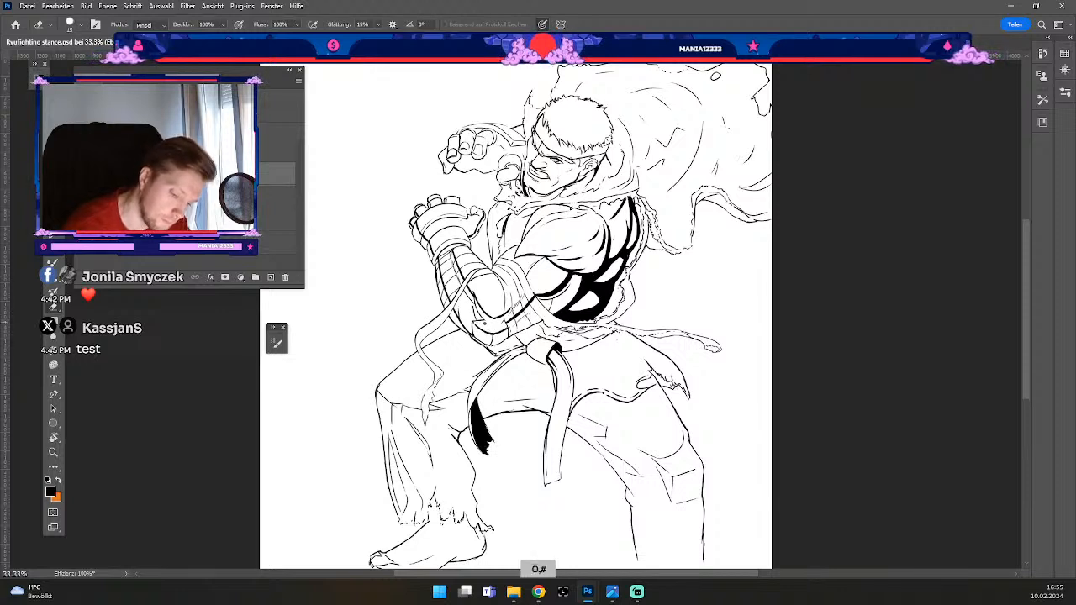
key(e)
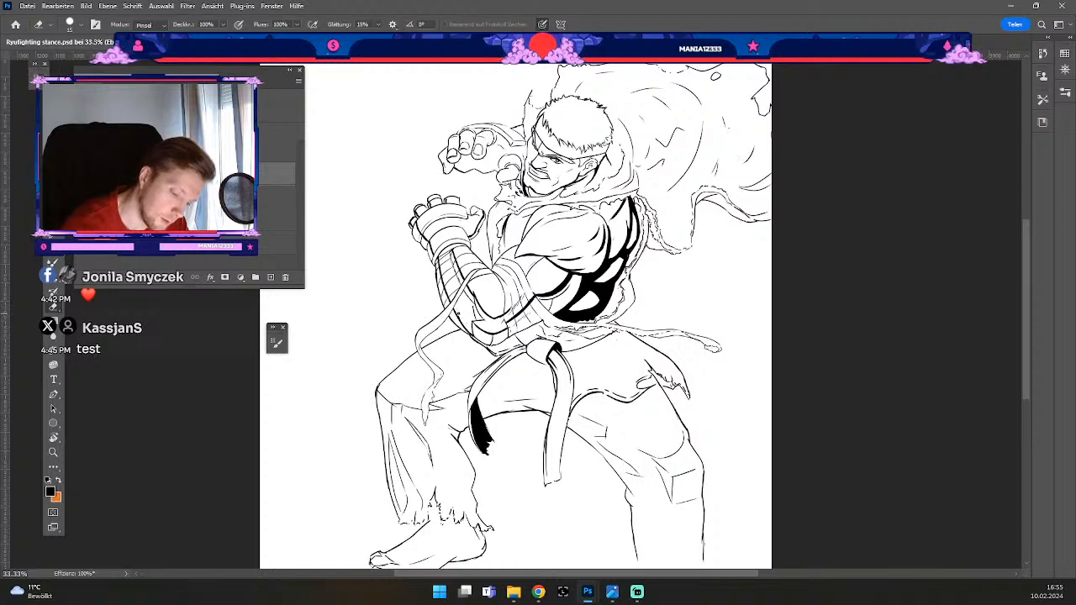
key(ctrl+z)
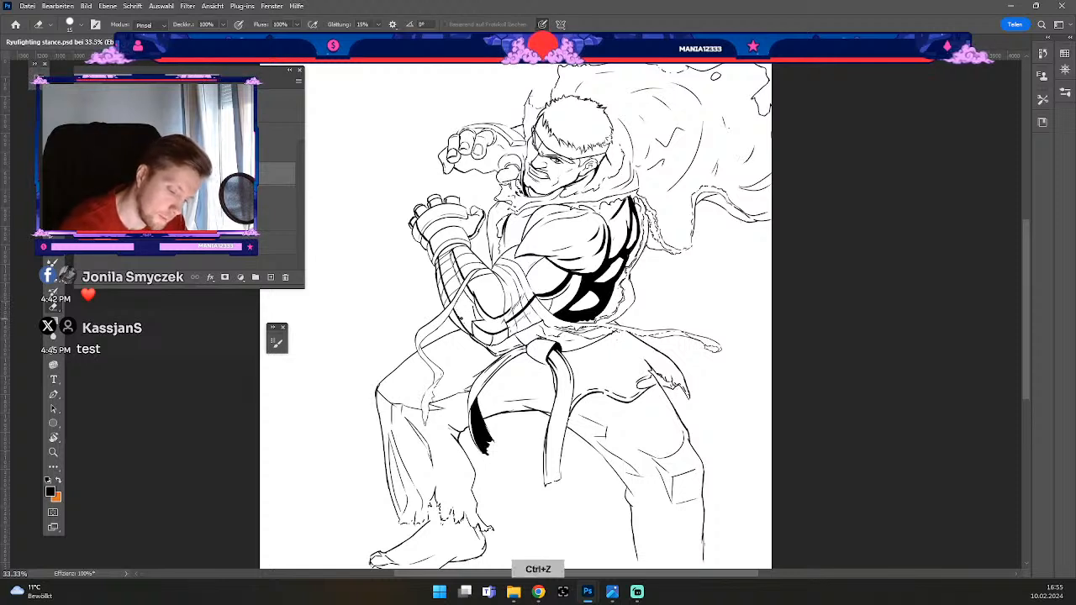
Step: Redraw the bandage lines at the bottom of the elbow with fine brush strokes, undoing misses and trimming with the Eraser
key(b)
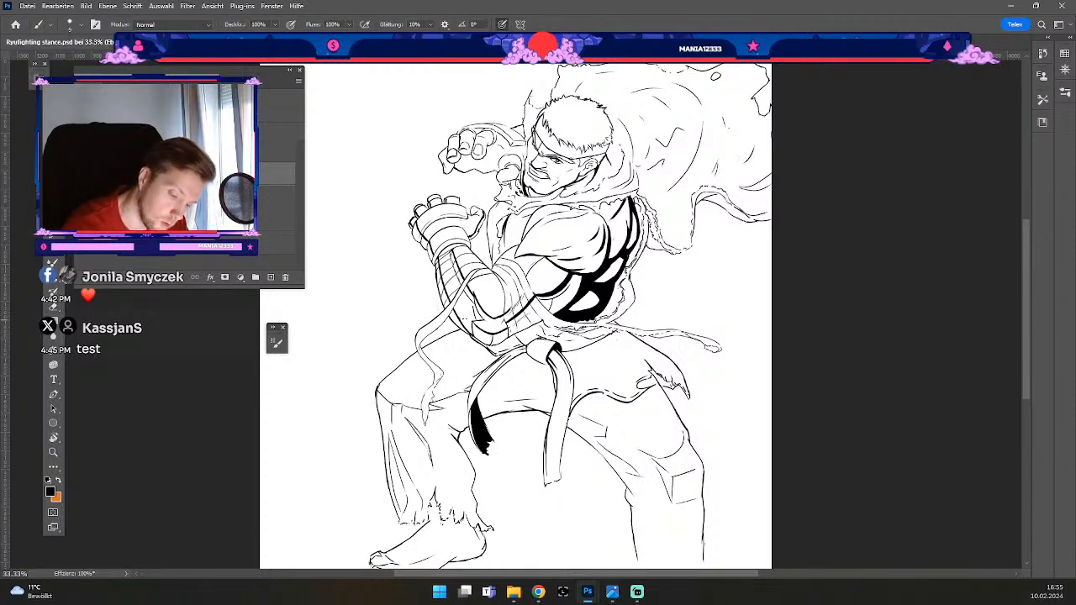
key(ctrl+z)
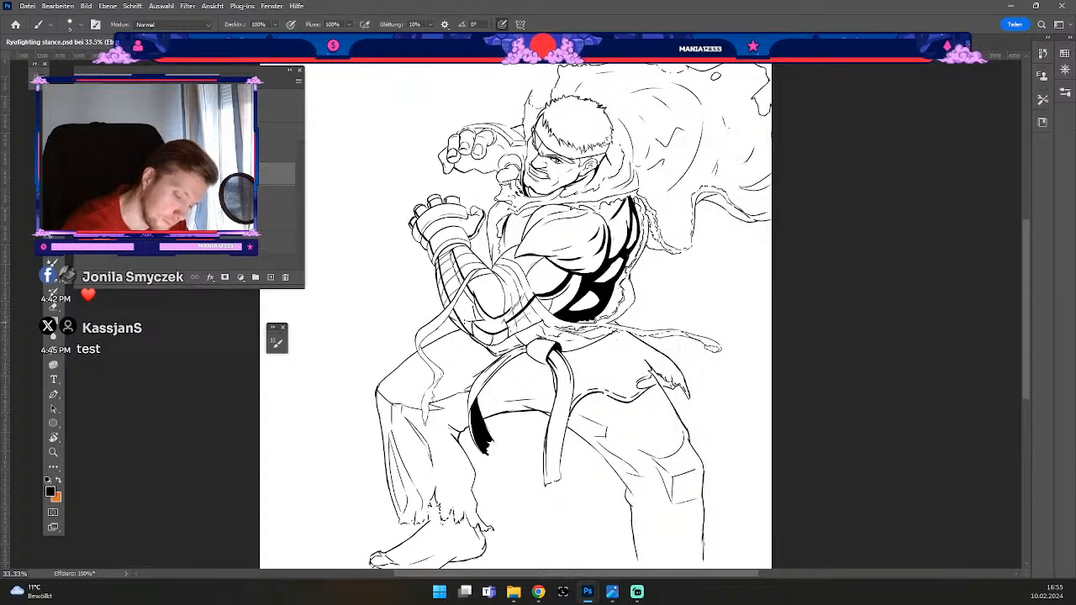
key(e)
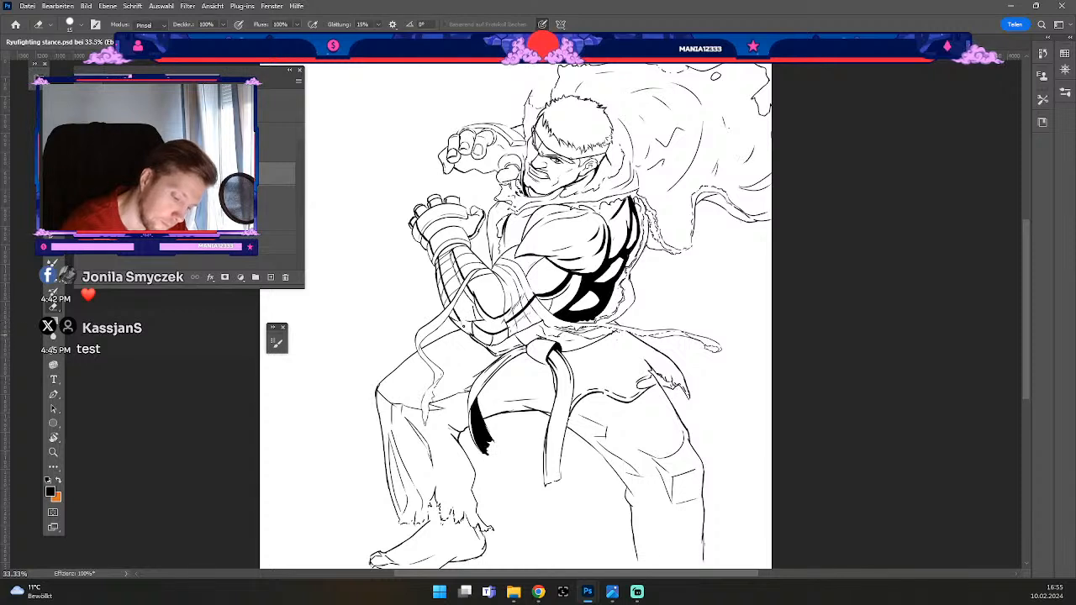
key(b)
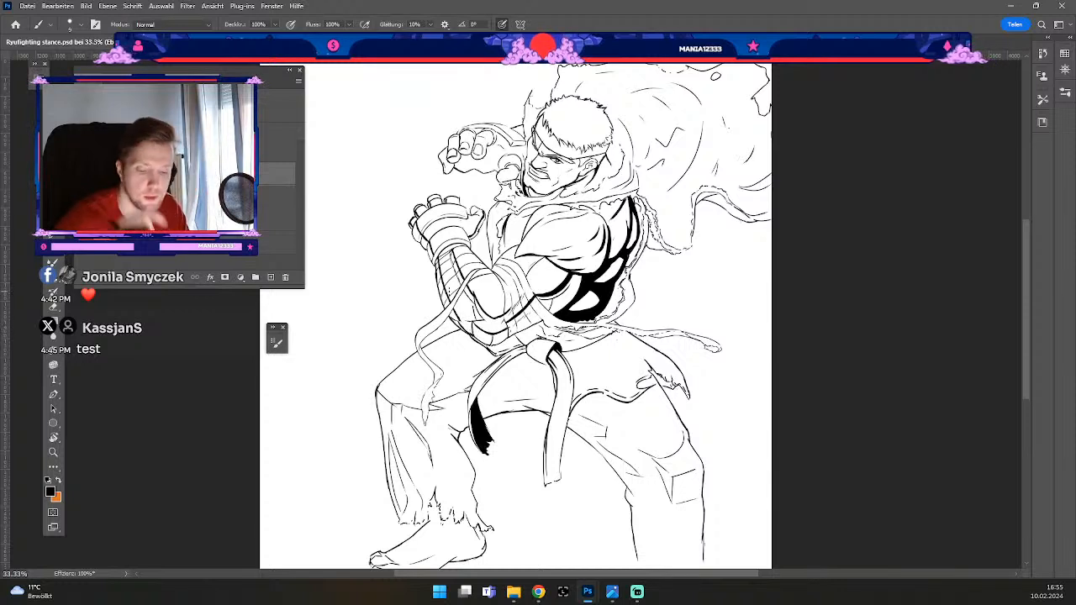
key(b)
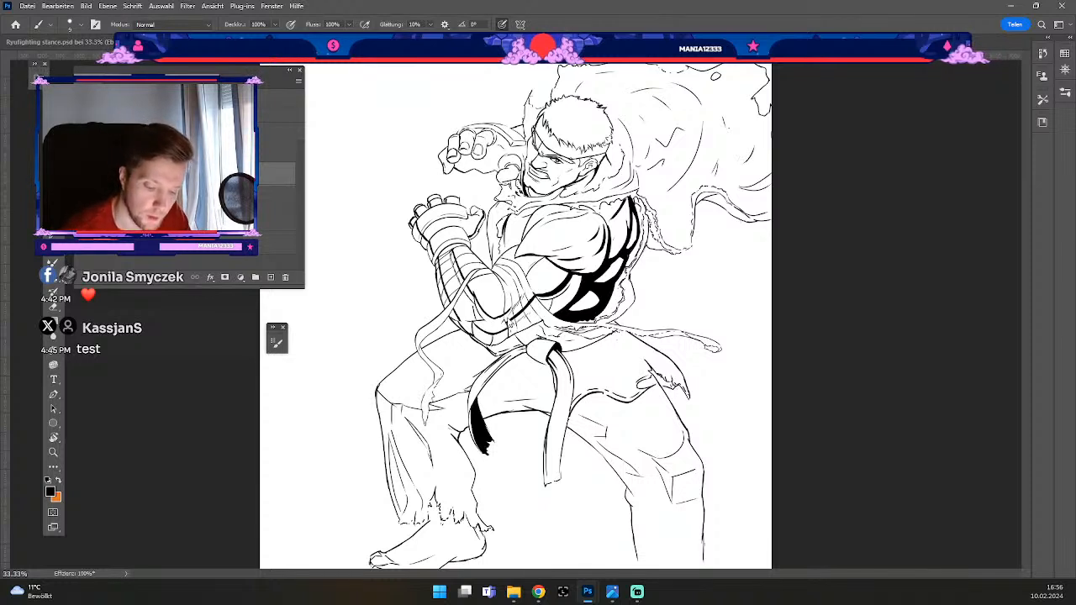
Step: Refine the contour at the inner elbow bend by alternating Eraser and Brush, undoing the strokes that miss
key(e)
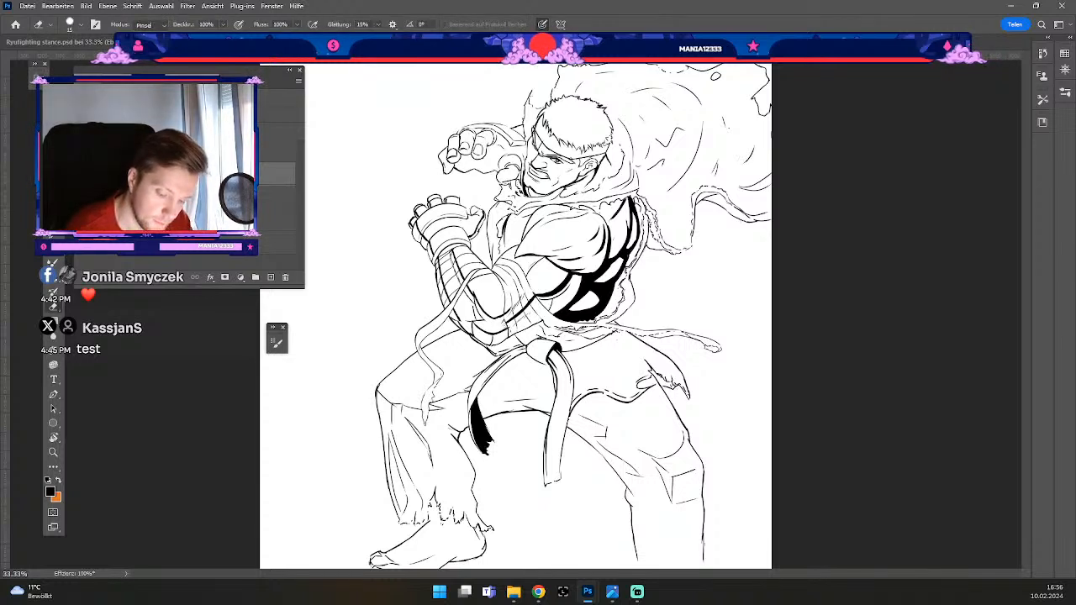
key(e)
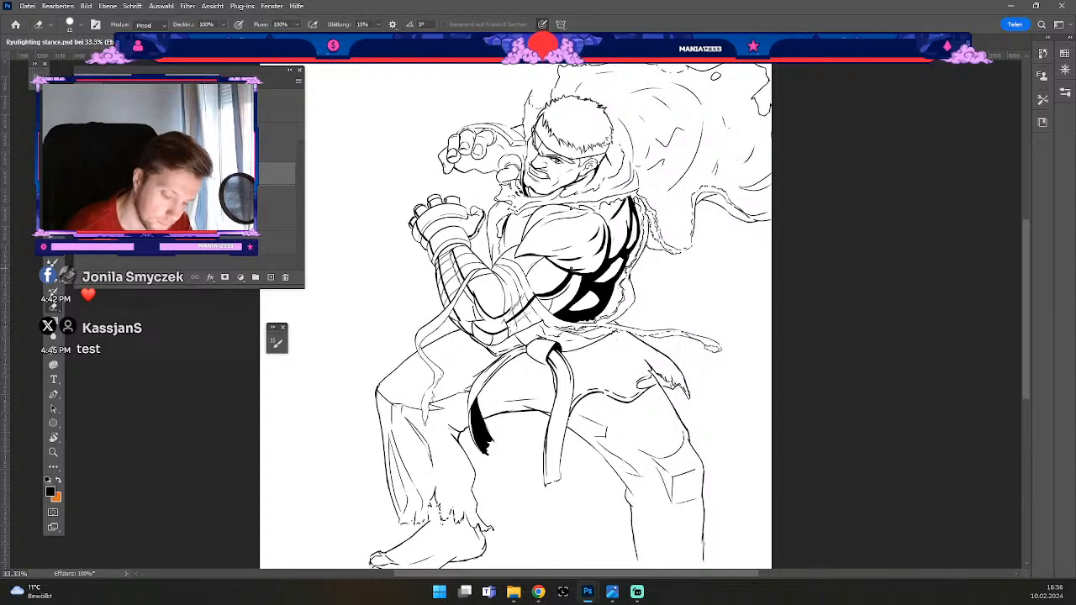
key(b)
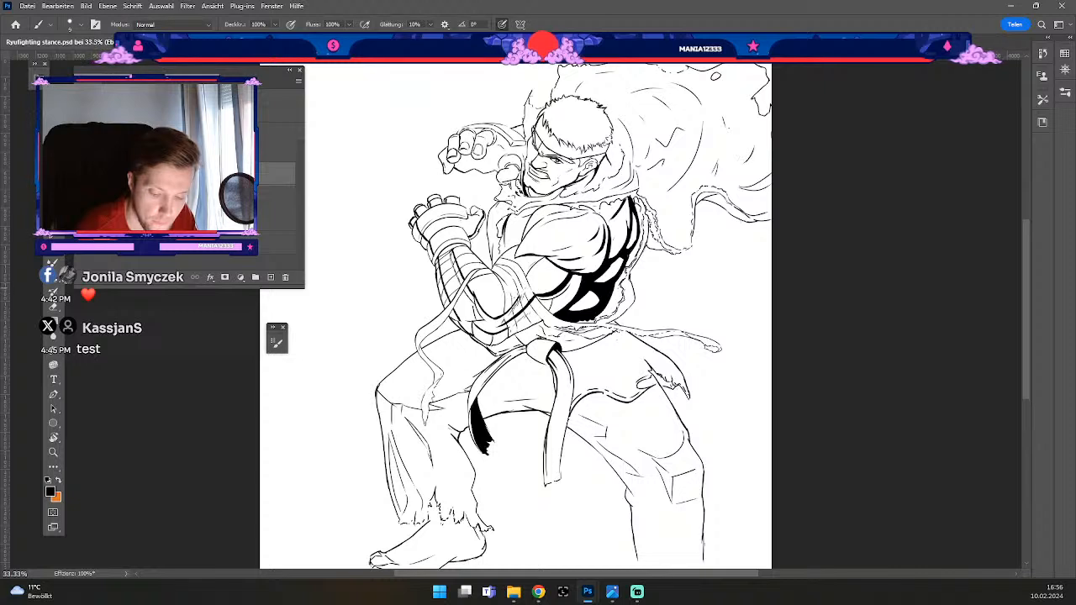
key(e)
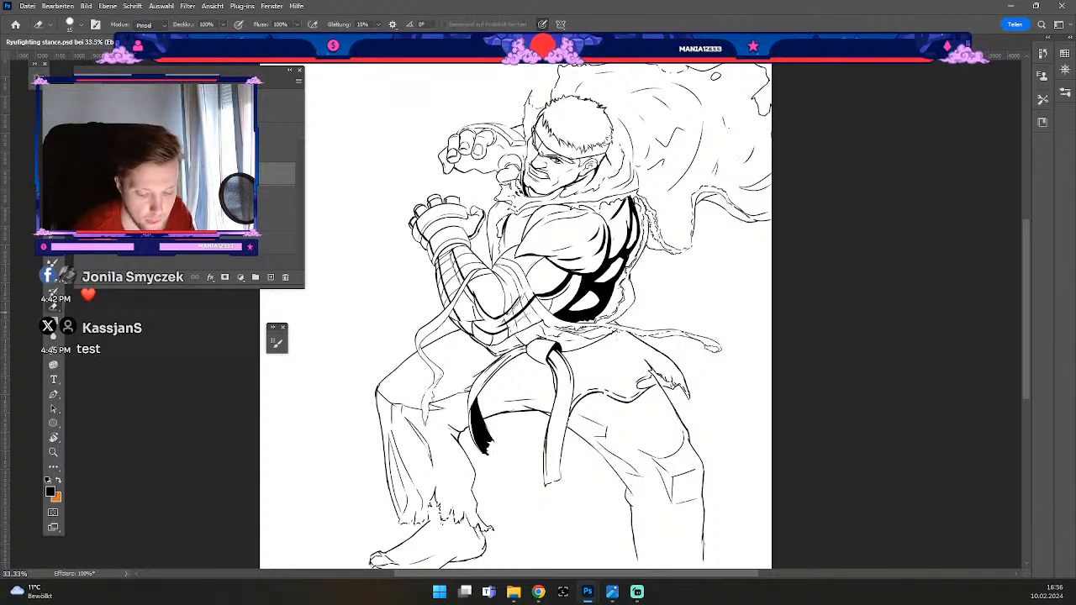
key(ctrl+z)
key(b)
key(ctrl+z)
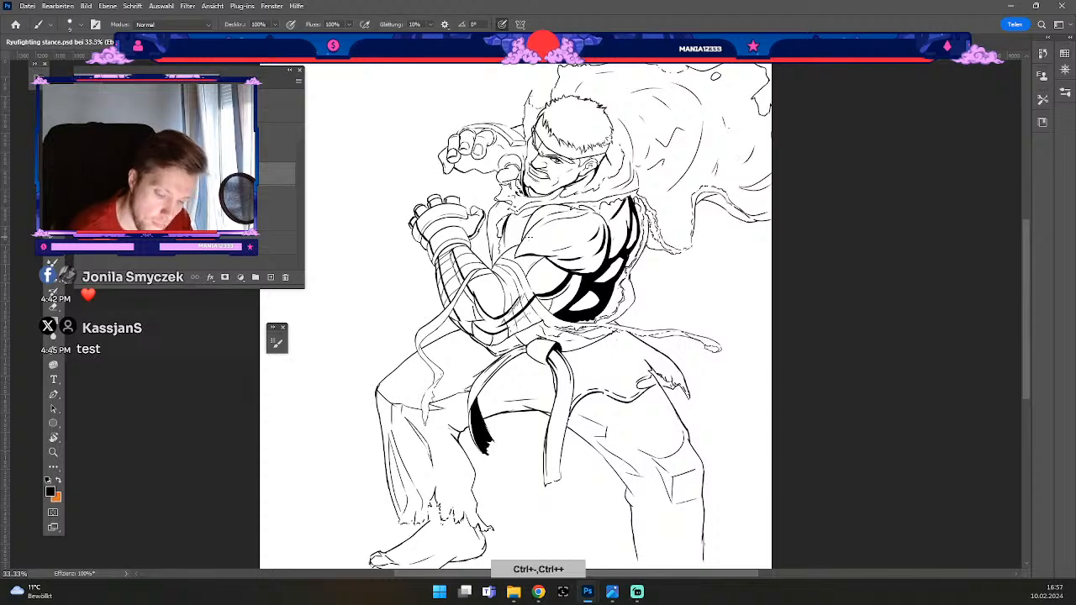
Step: Try short wrap strokes below the elbow bend and along the upper arm bandage, undoing misses and touching up with the Eraser
key(ctrl+plus)
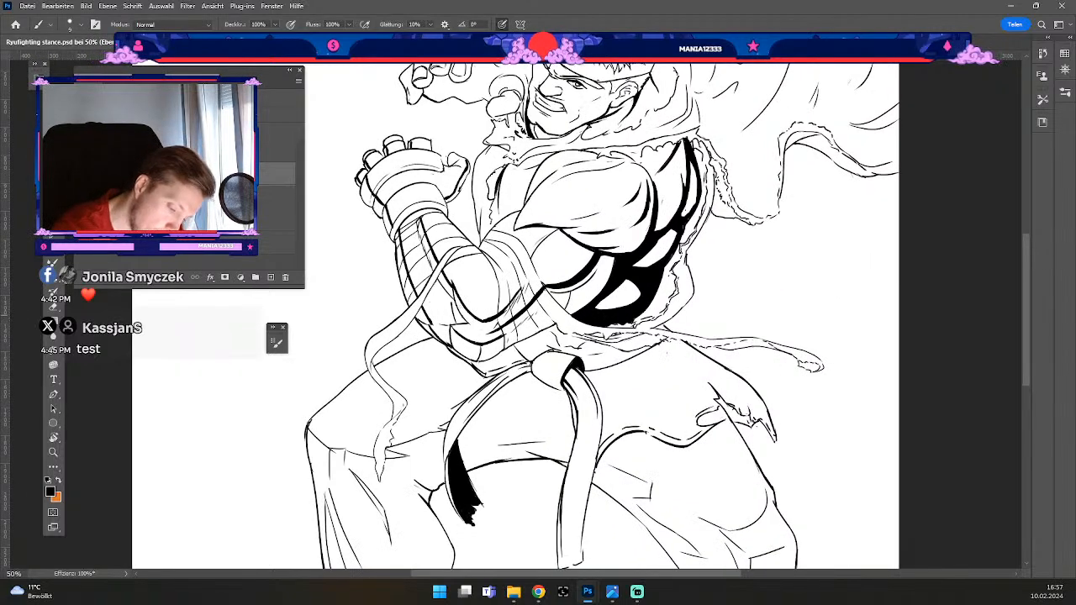
drag(476, 316, 489, 330)
key(ctrl+z)
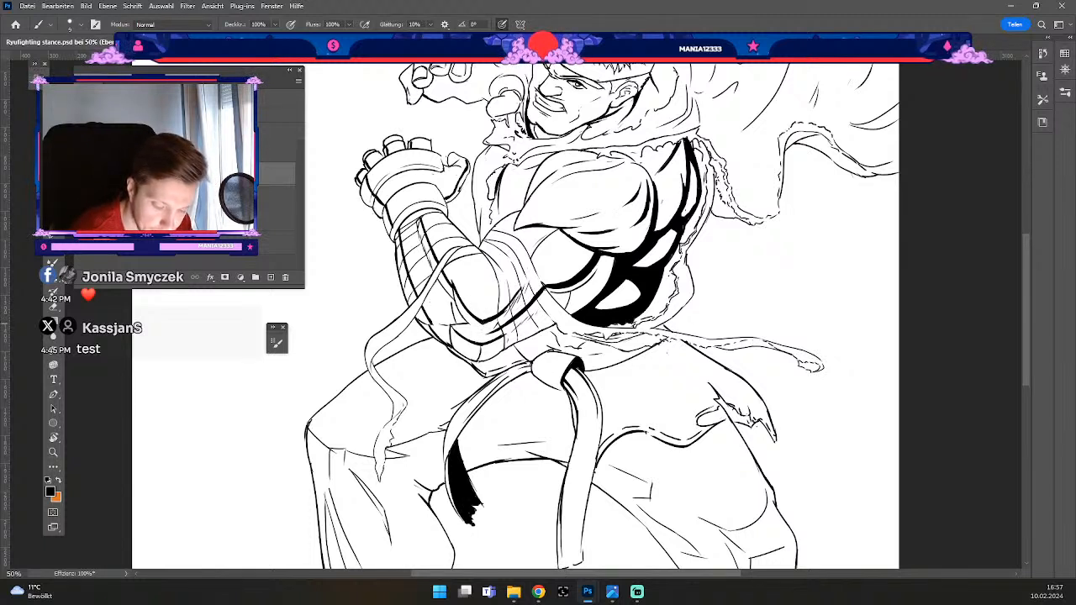
drag(488, 321, 503, 331)
key(ctrl+z)
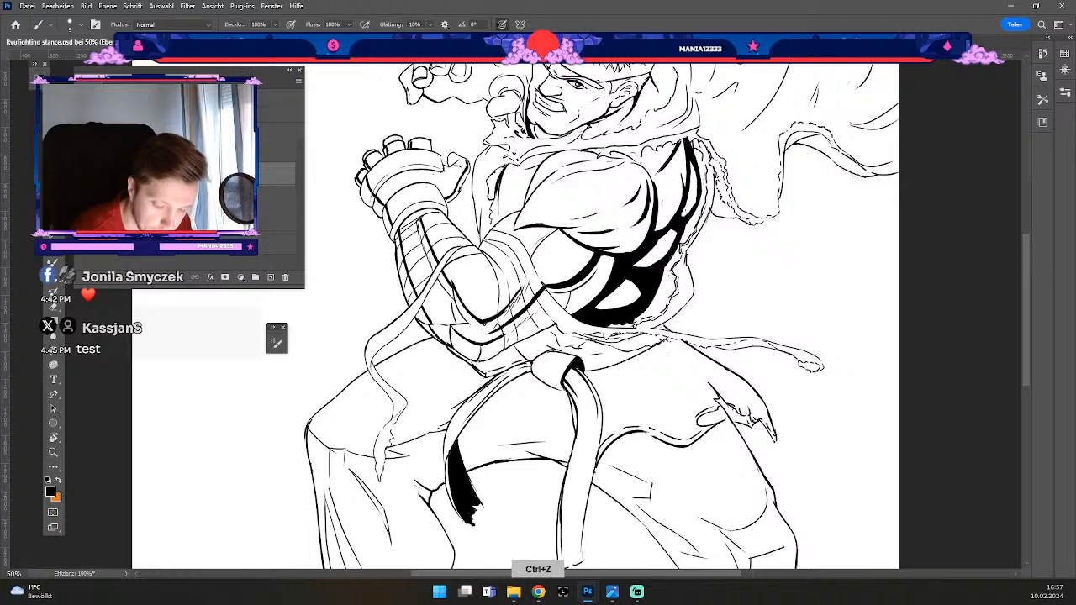
key(e)
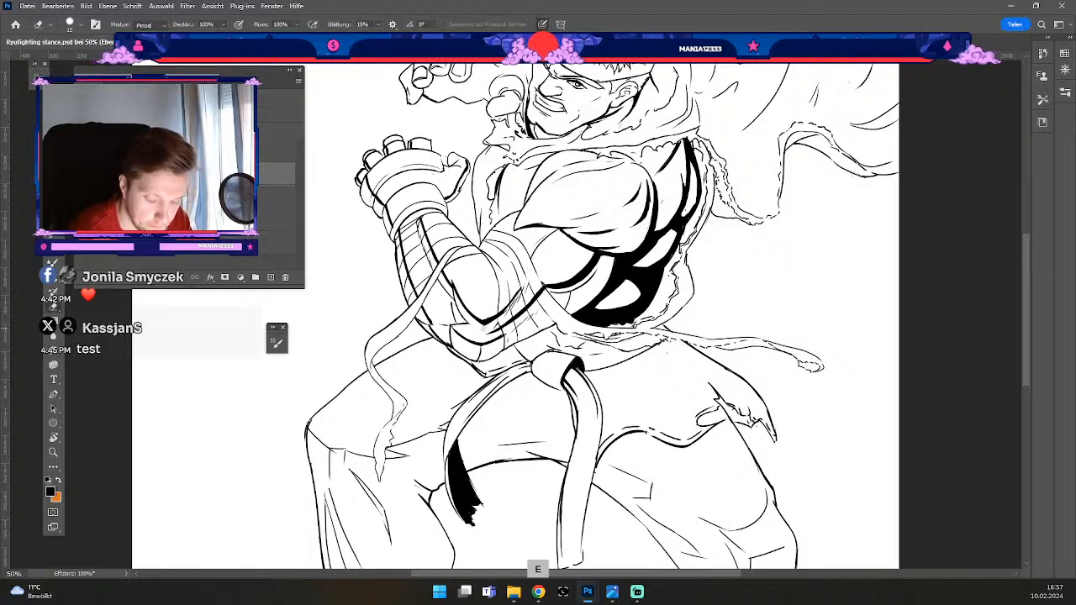
key(b)
drag(506, 312, 524, 281)
key(ctrl+z)
key(e)
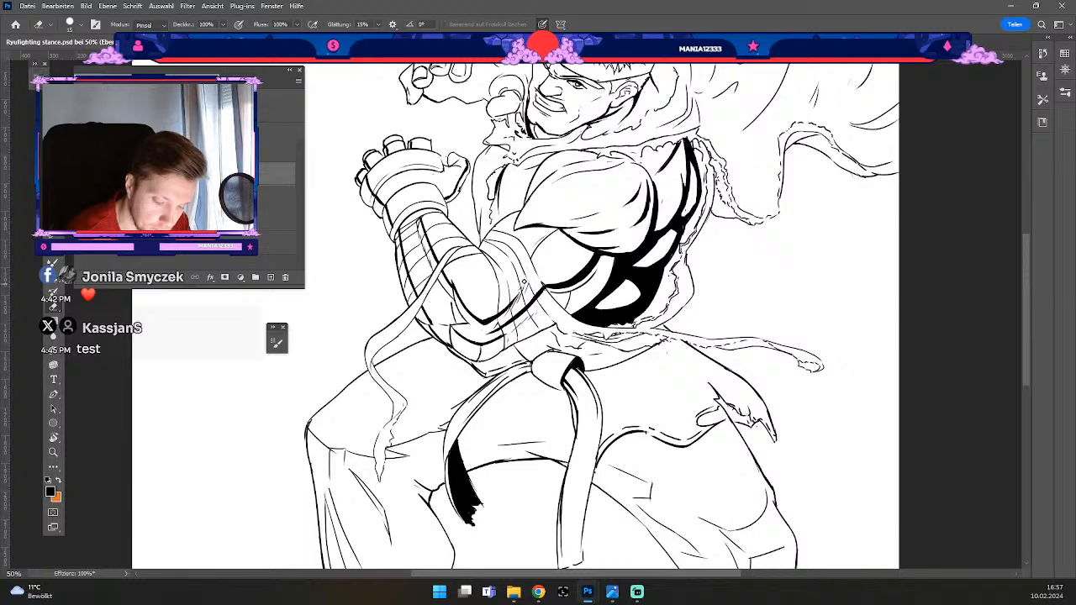
key(b)
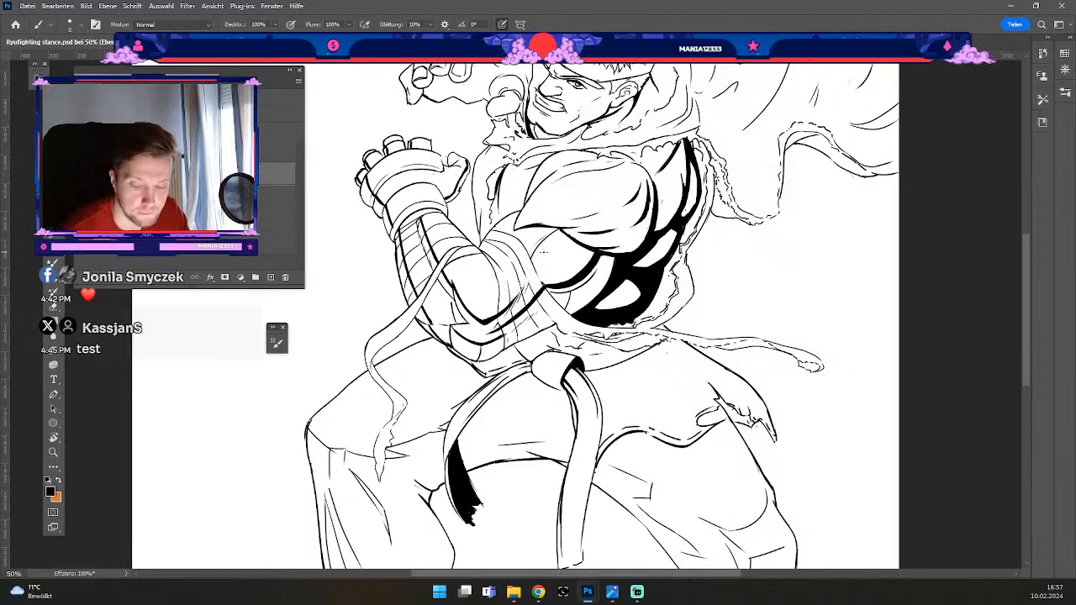
Step: Ink a tapered shadow along the rear edge of the shoulder muscle with a size 10 brush, undoing misses and trimming with the Eraser
key(ctrl+minus)
key(b)
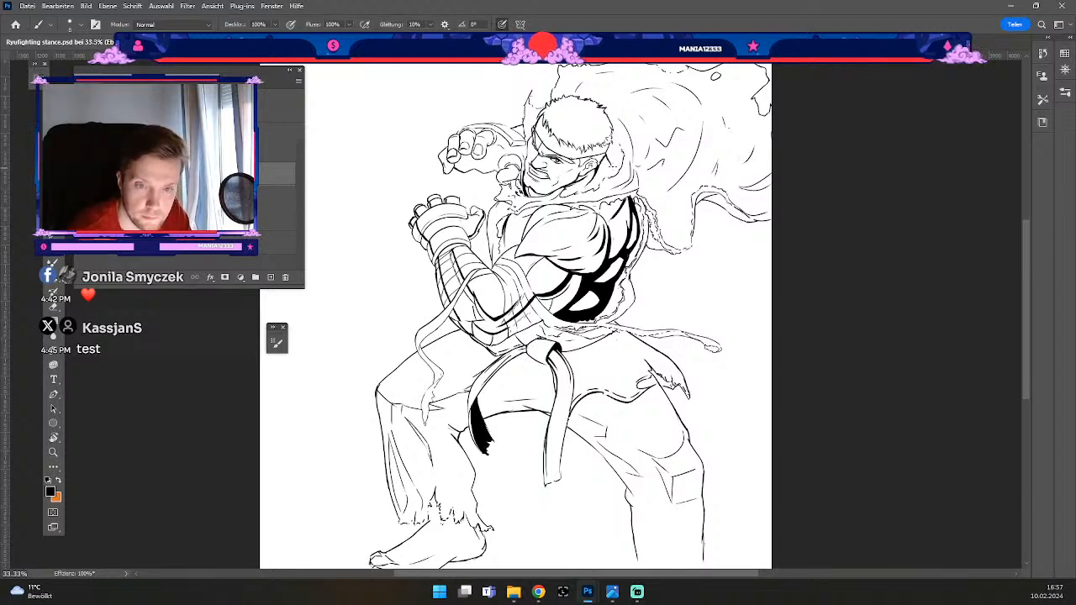
key(odiaeresis)
key(odiaeresis)
key(odiaeresis)
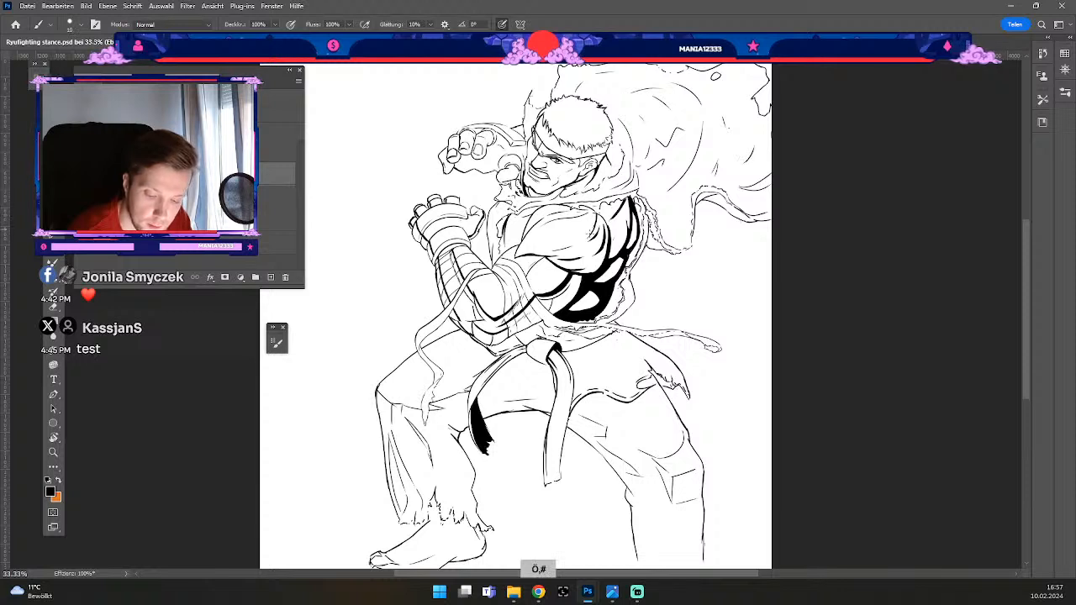
key(ctrl+z)
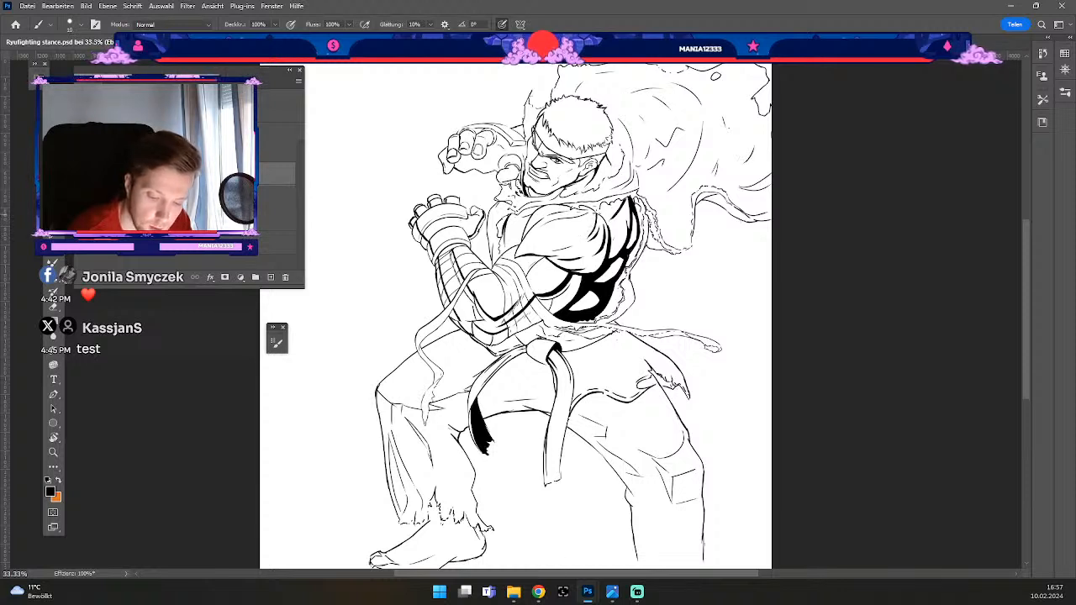
key(ctrl+z)
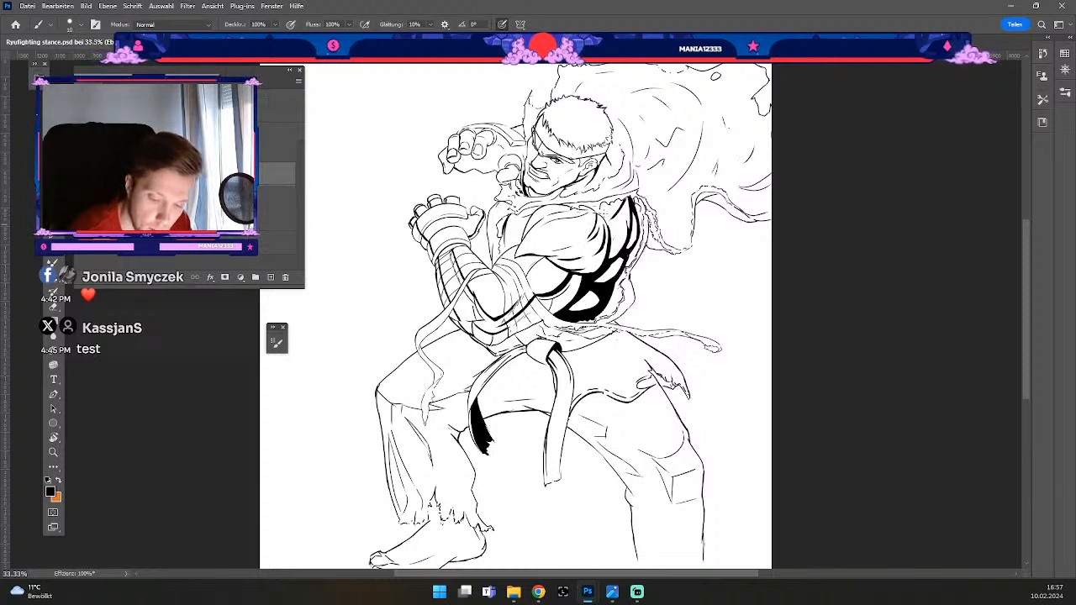
drag(596, 227, 588, 237)
key(e)
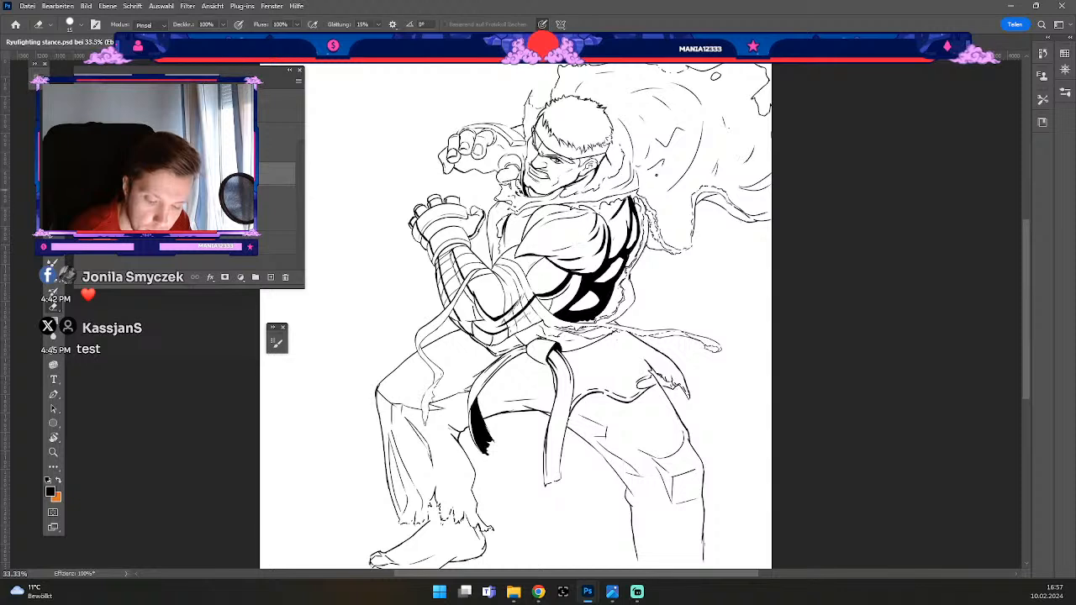
key(e)
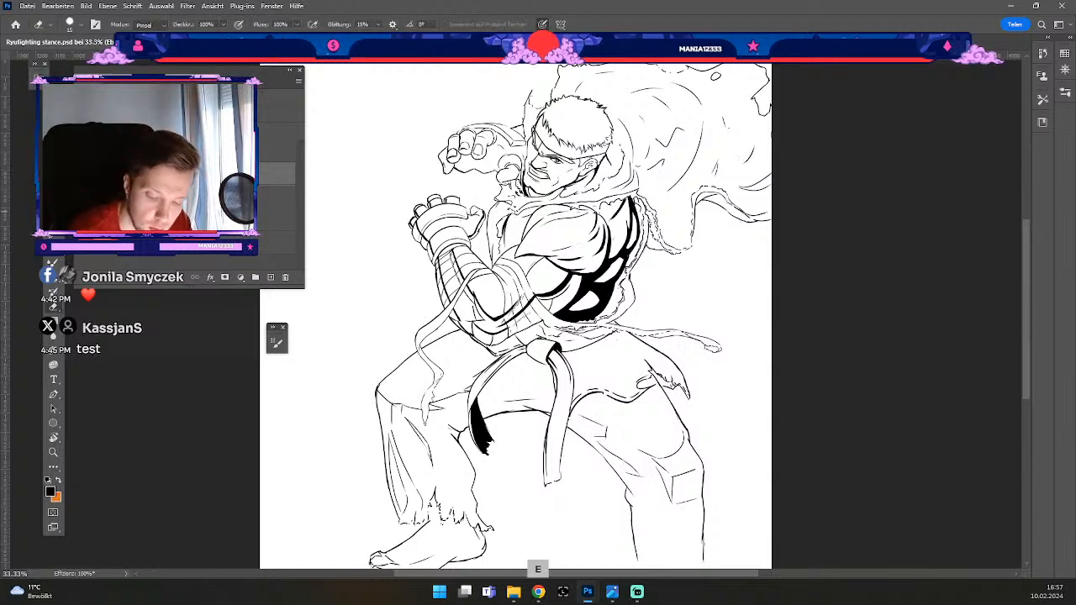
Step: Thicken the black shadow along the underside of the shoulder muscle using a size 20 brush
key(b)
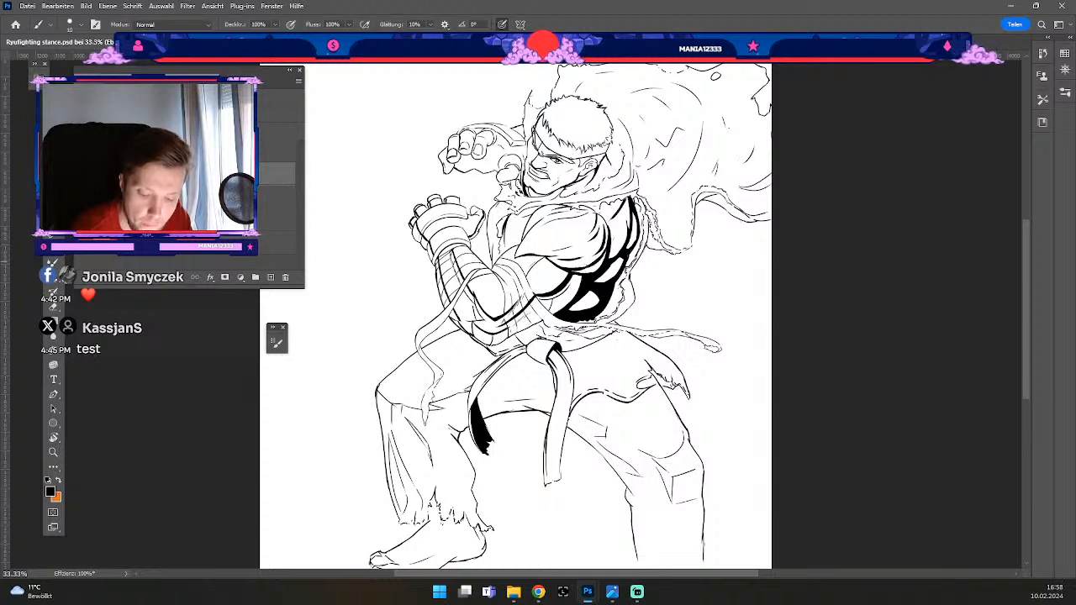
key(numbersign)
key(numbersign)
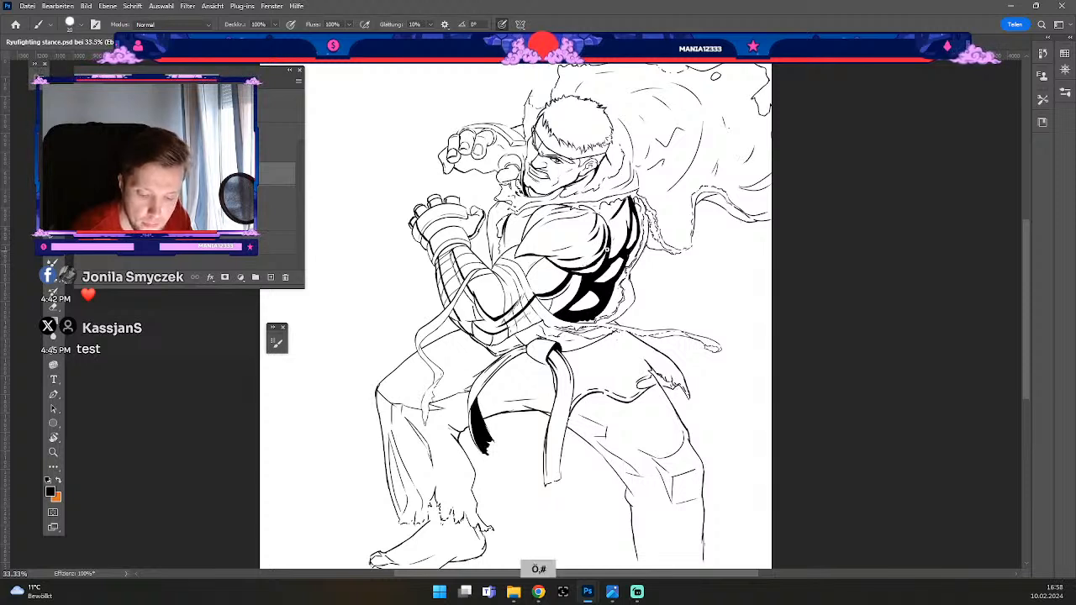
drag(558, 265, 592, 263)
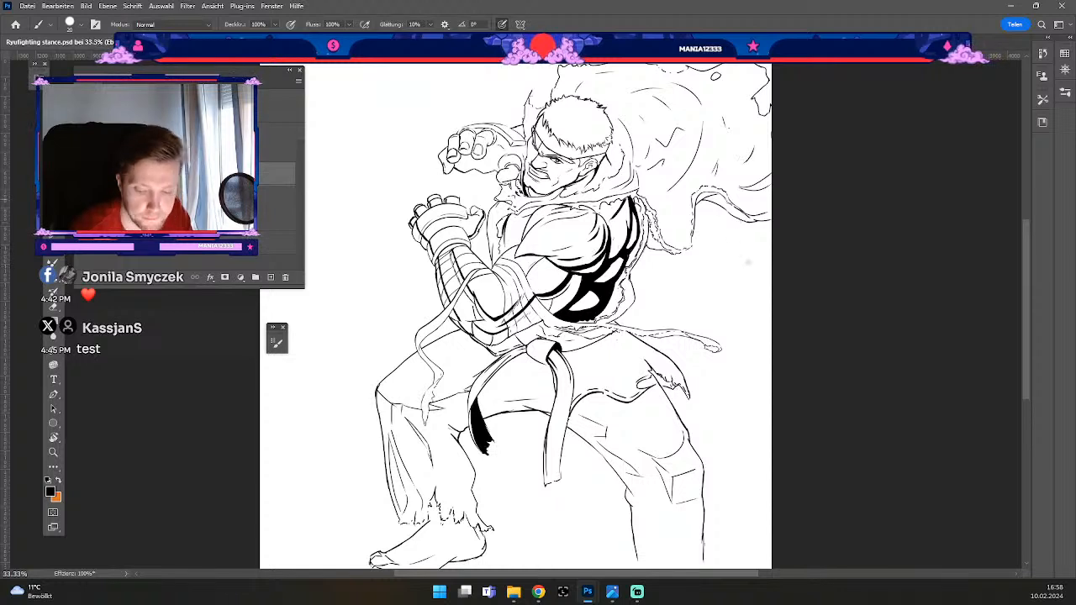
Step: Thicken the contour of the raised hand's outermost finger with a size 10 brush, undoing misses and trimming with the Eraser
key(b)
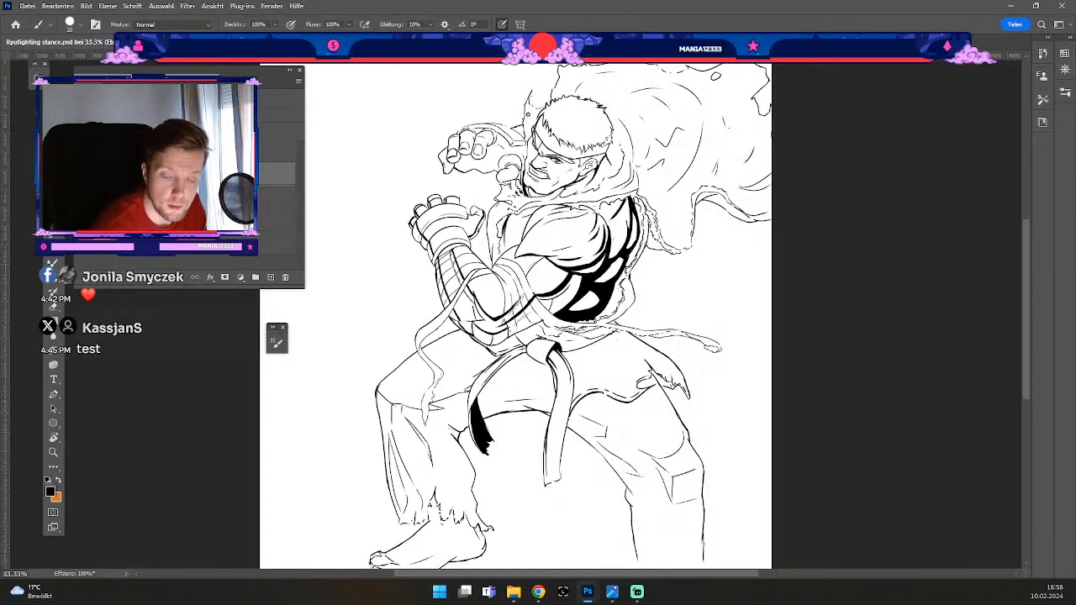
key(b)
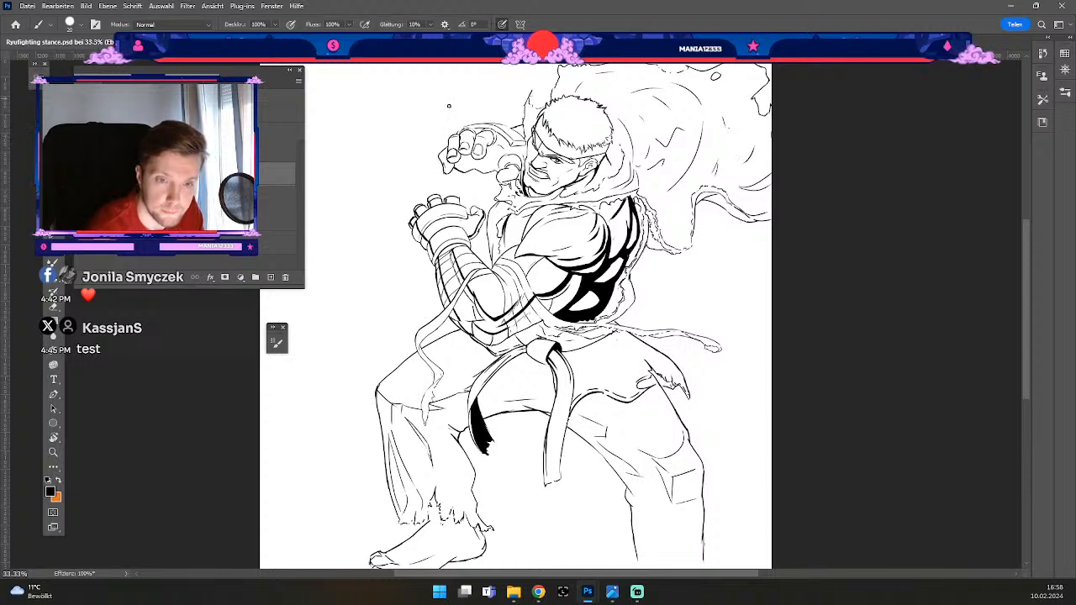
key(bracketleft)
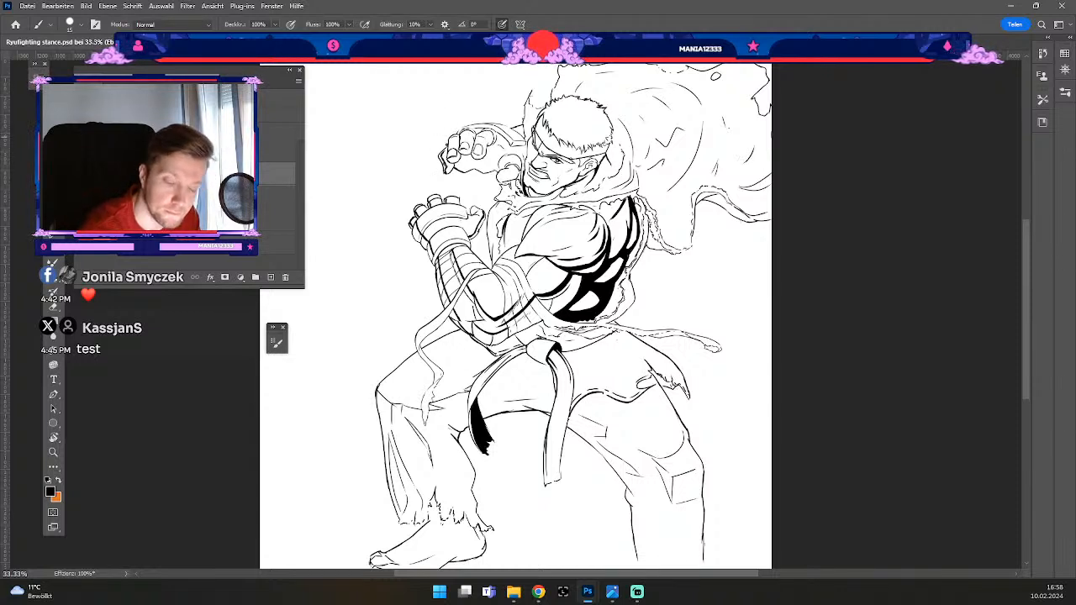
key(bracketleft)
key(ctrl+z)
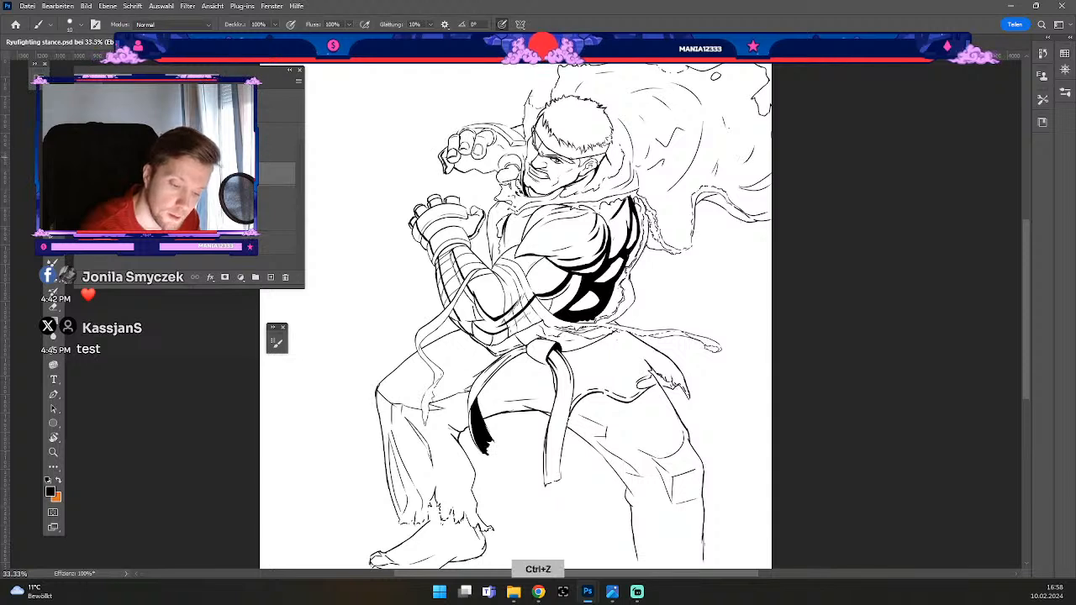
key(e)
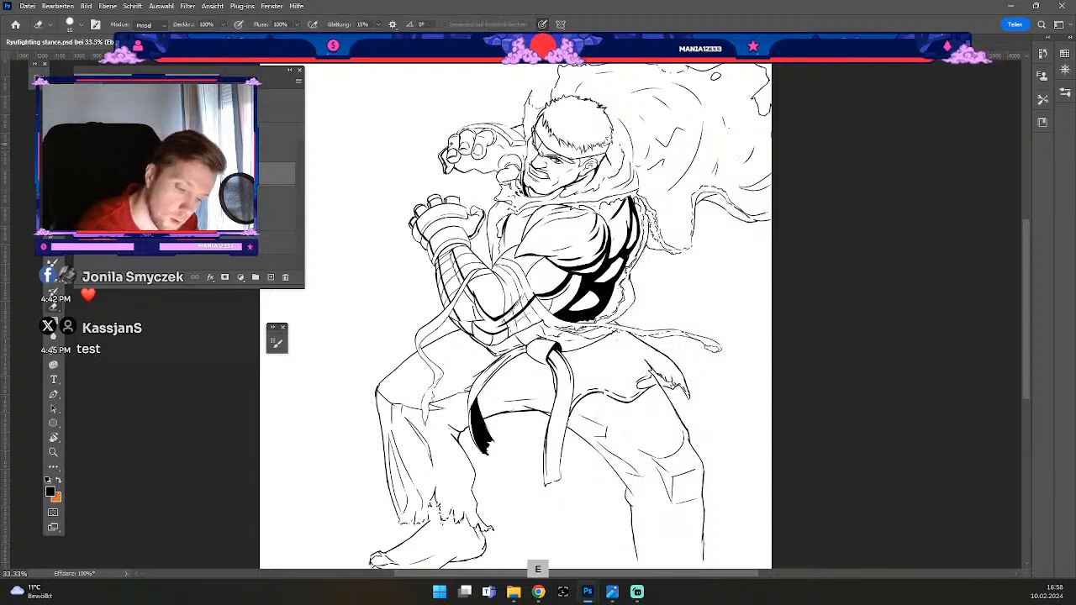
key(b)
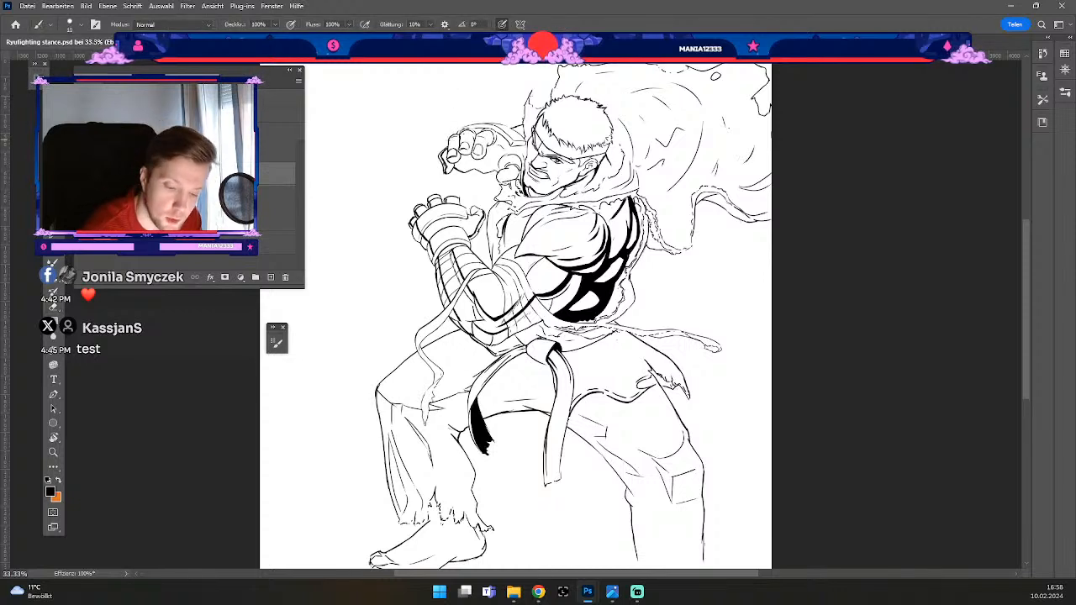
key(ctrl+z)
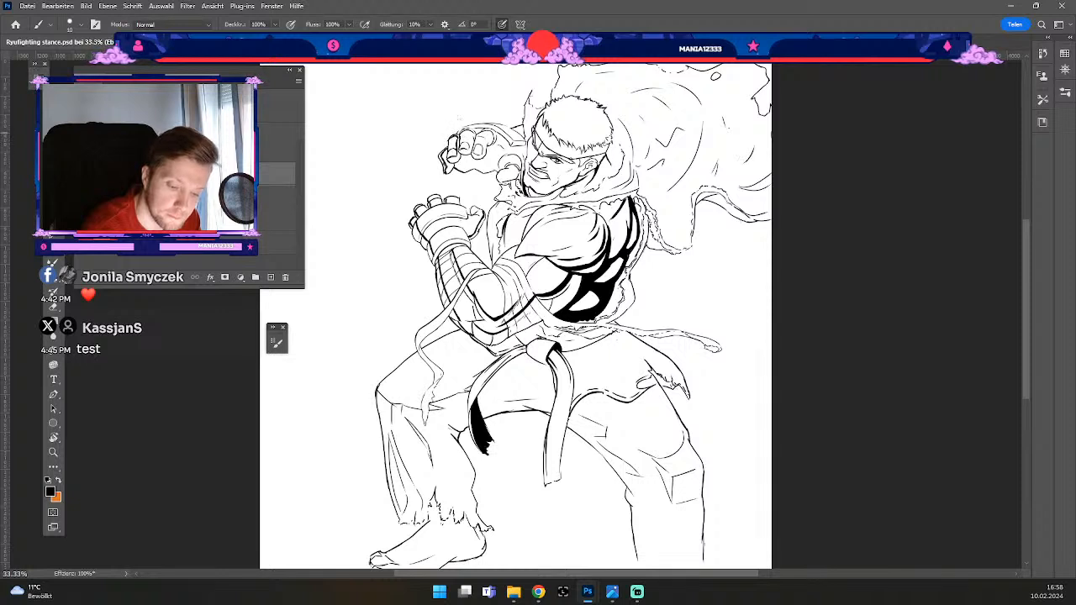
Step: Ink heavier contours around the raised hand's middle fingers, alternating Brush and Eraser and undoing the strokes that miss
key(b)
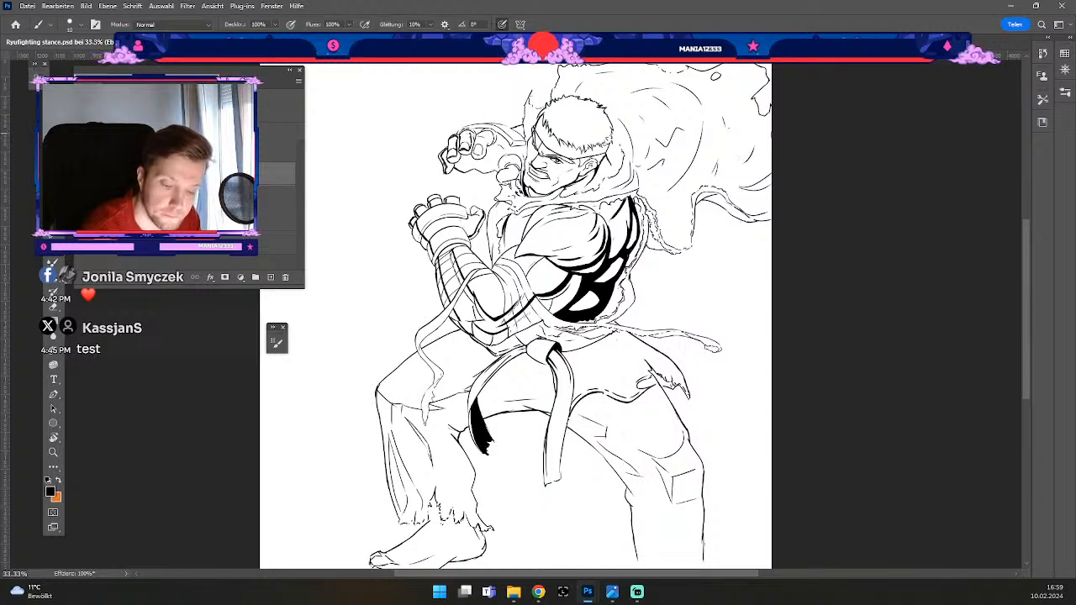
key(e)
key(b)
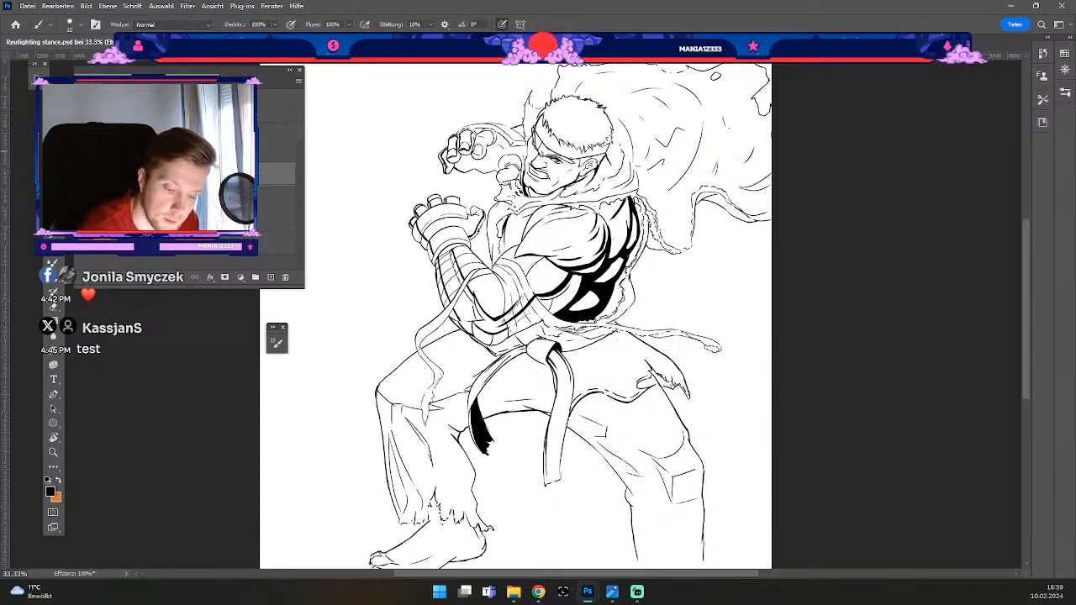
key(ctrl+z)
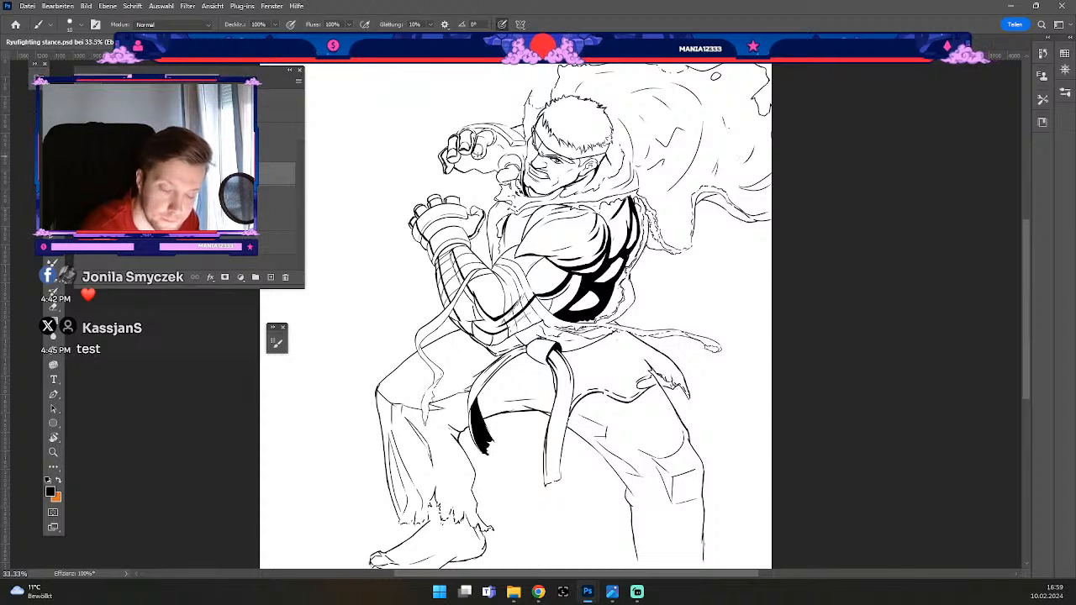
key(ctrl+z)
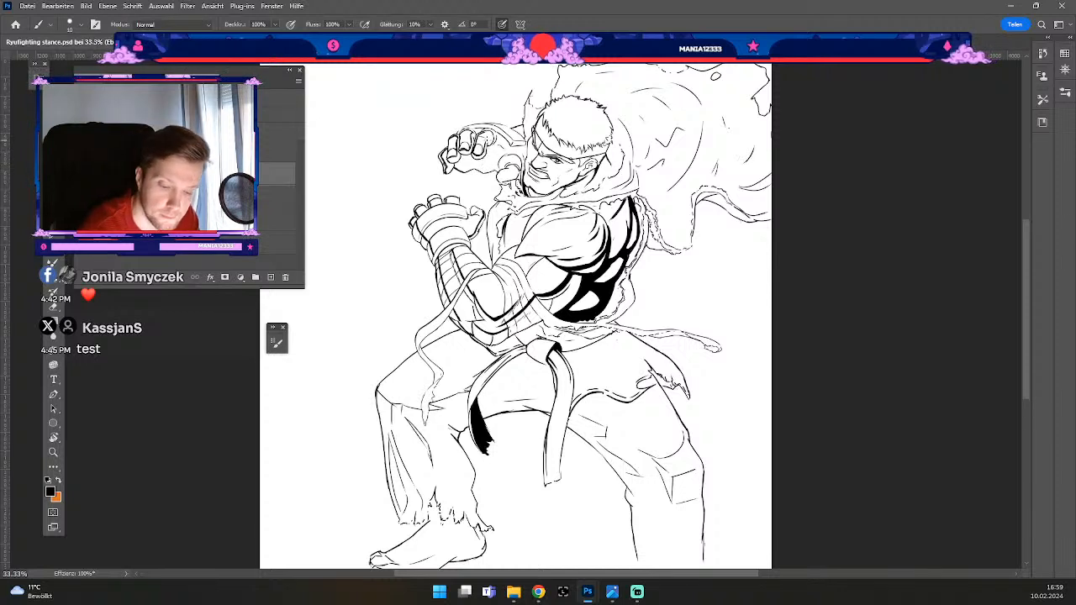
Step: Darken the outline of the raised hand's finger nearest the face with the Brush, undoing repeated misses
key(ctrl+z)
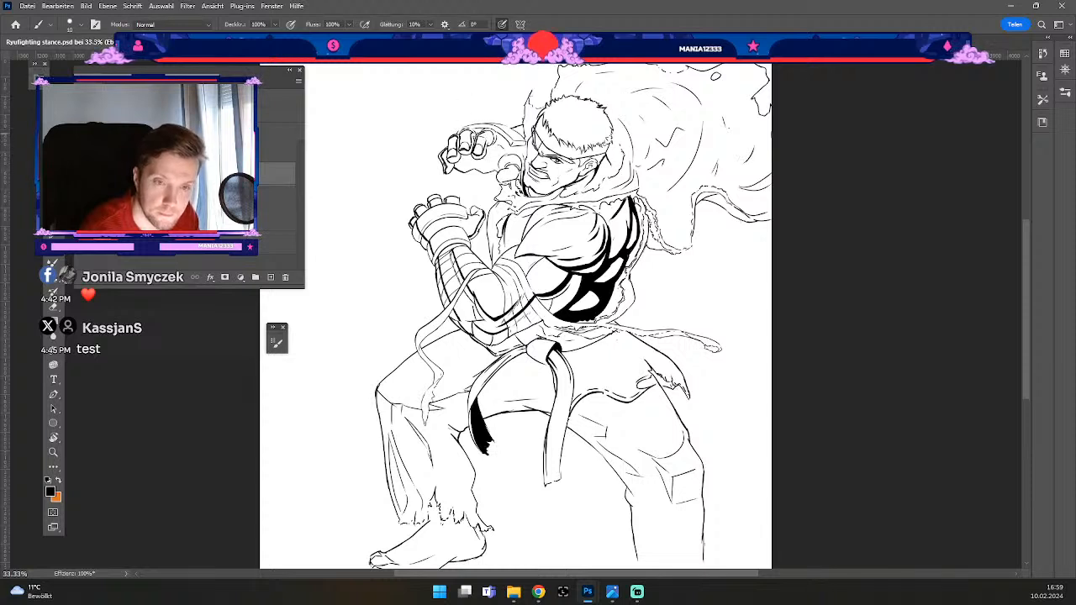
key(ctrl+z)
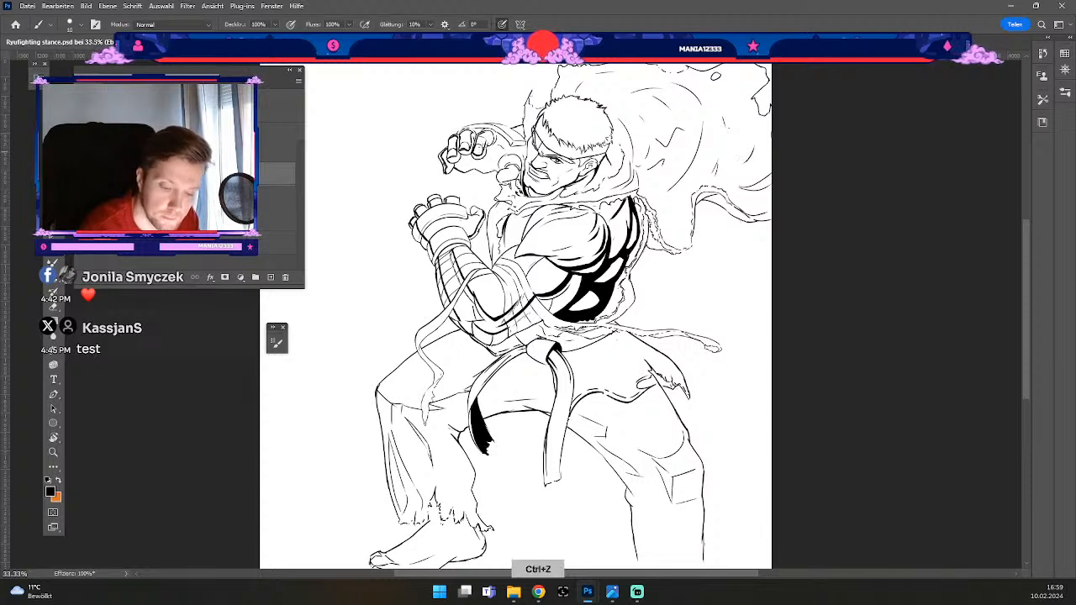
key(ctrl+z)
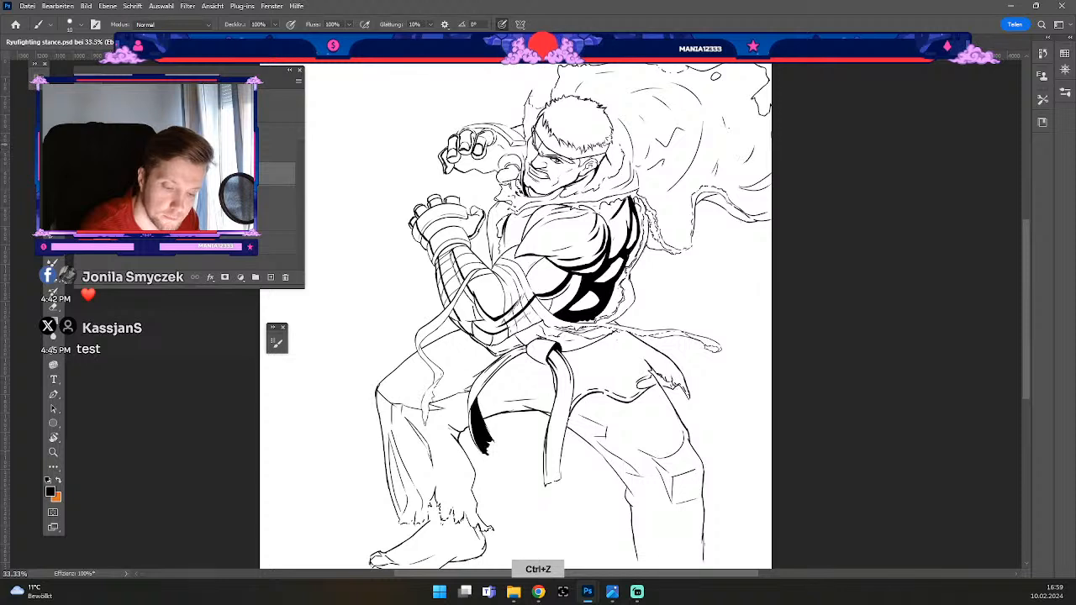
key(ctrl+z)
key(b)
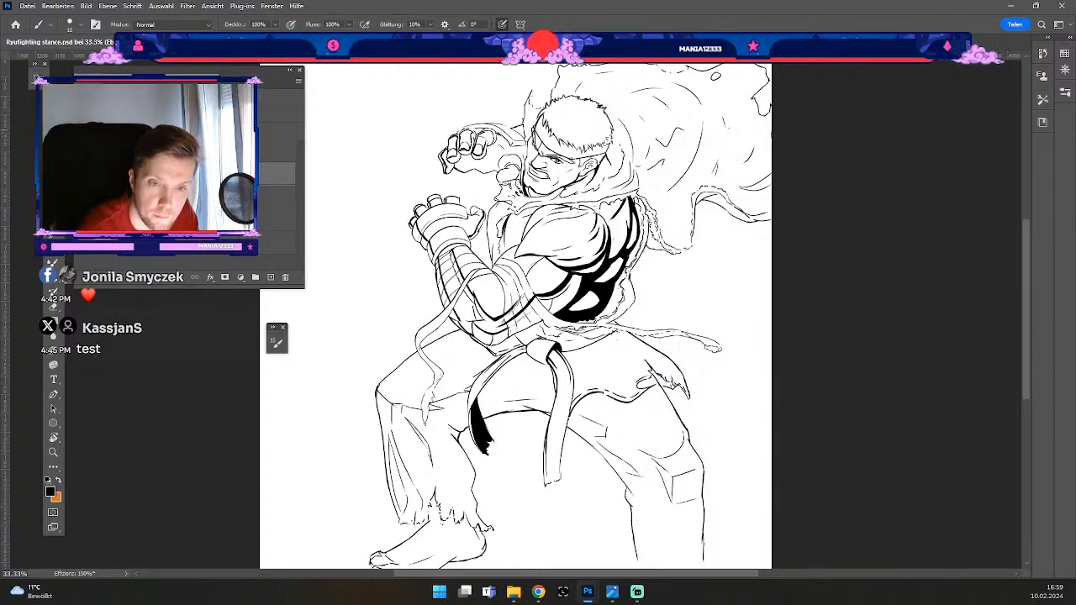
key(ctrl+z)
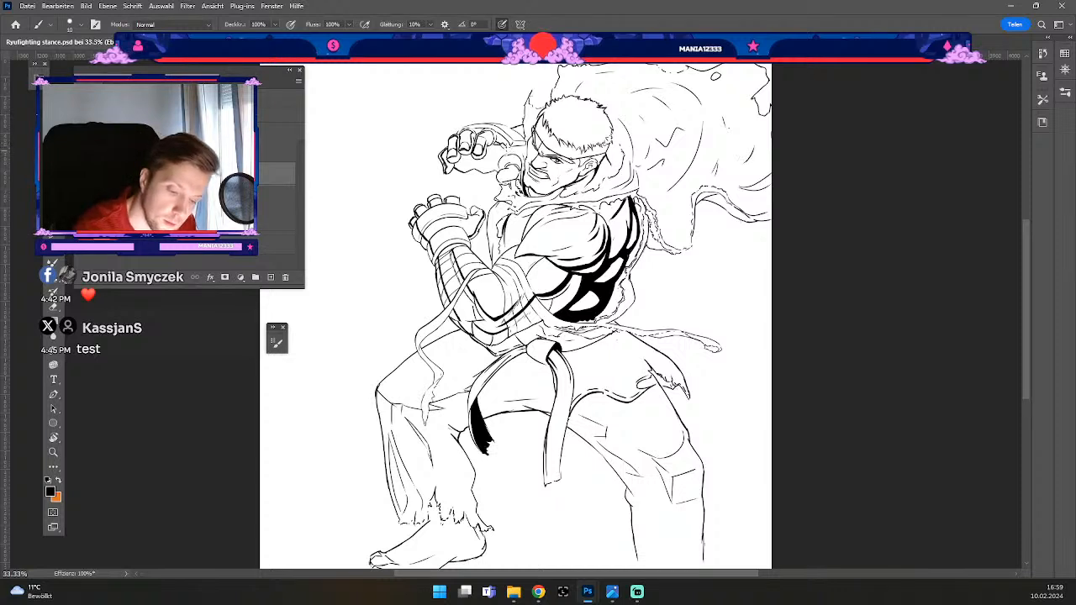
key(ctrl+z)
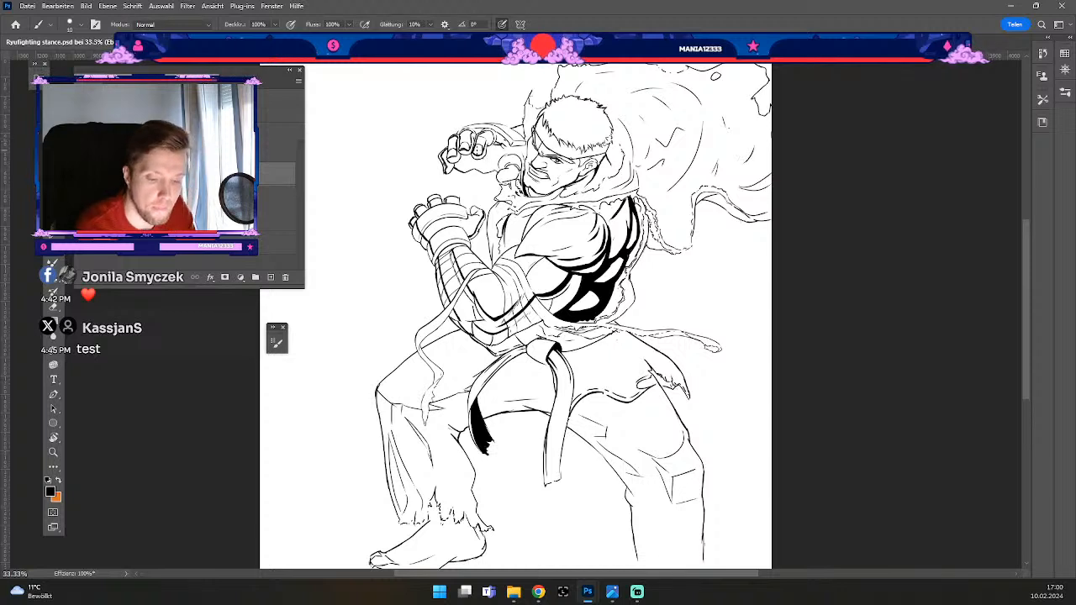
Step: Trim the contour of the finger nearest the face with the Eraser and rework it using a smaller brush, undoing misses
key(e)
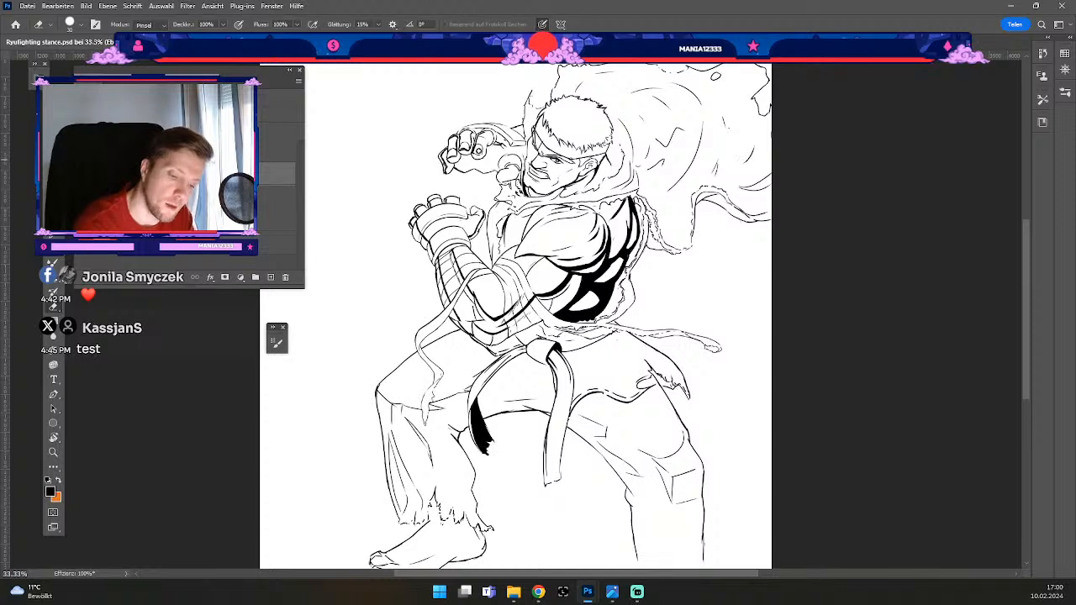
key(b)
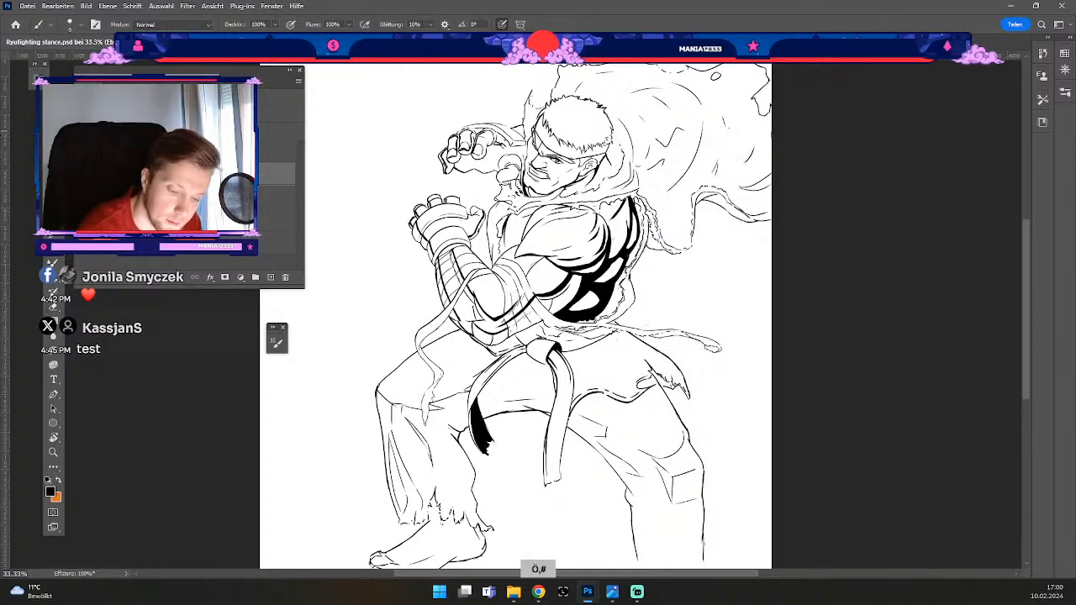
key(b)
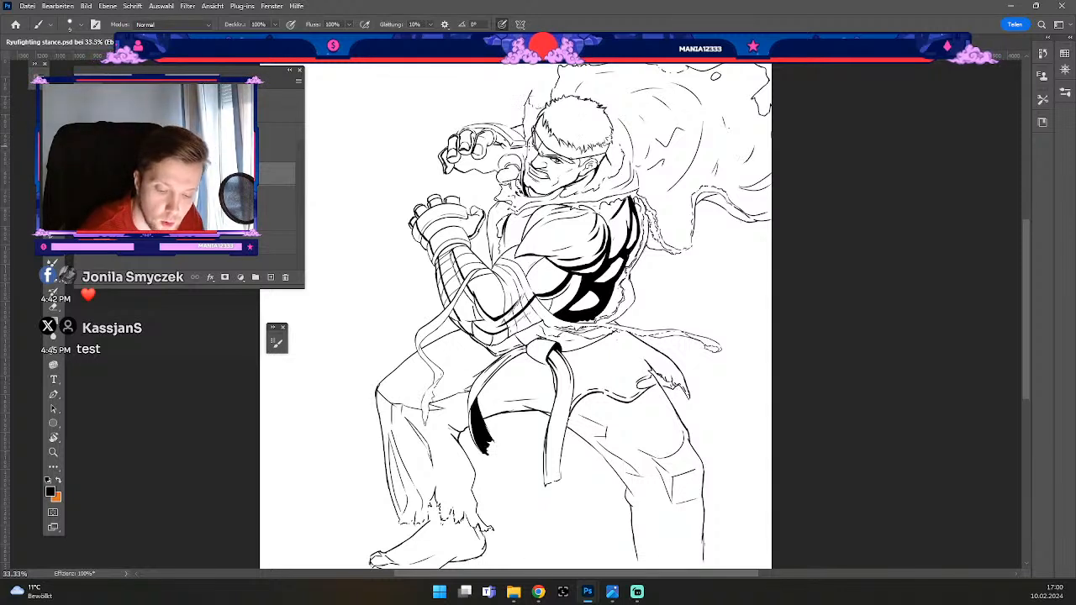
key(ctrl+z)
key(ö)
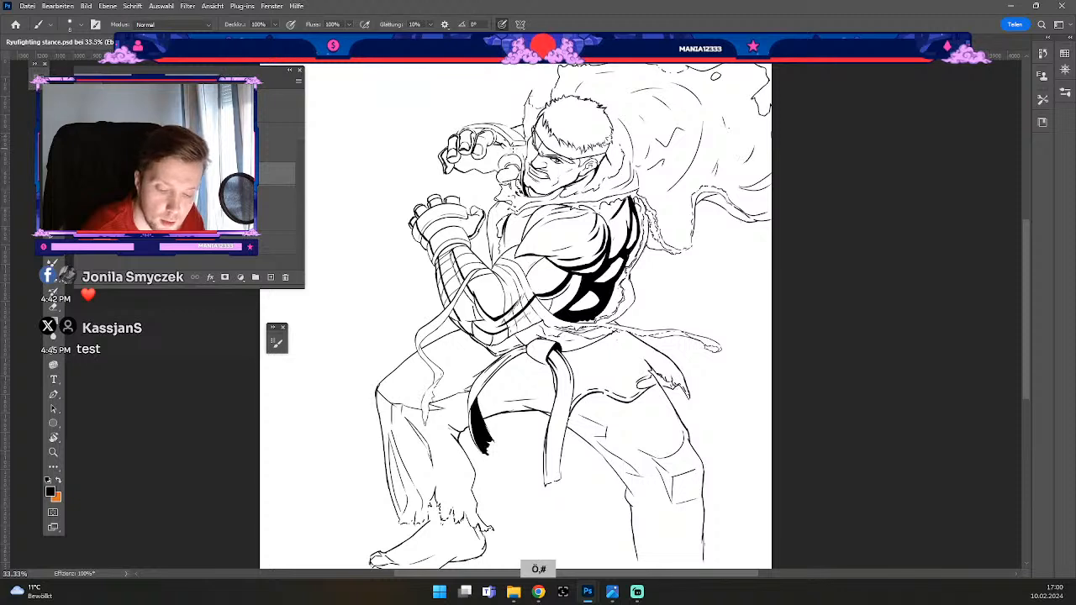
key(ctrl+z)
key(#)
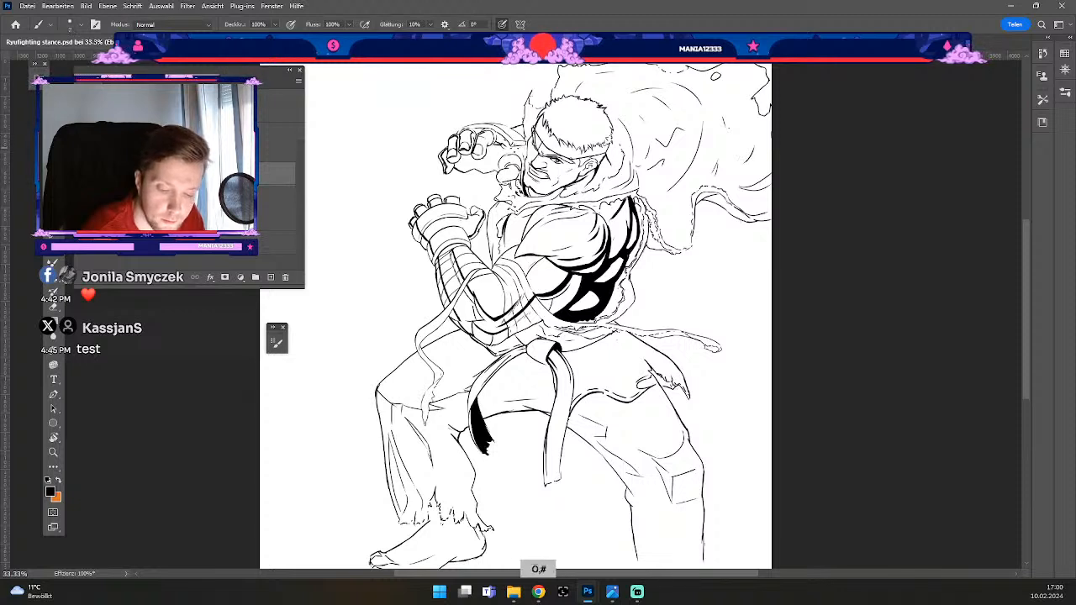
Step: Ink a fine line along the upper edge of the raised hand above the knuckles, cleaning it with the Eraser and undoing misses
key(b)
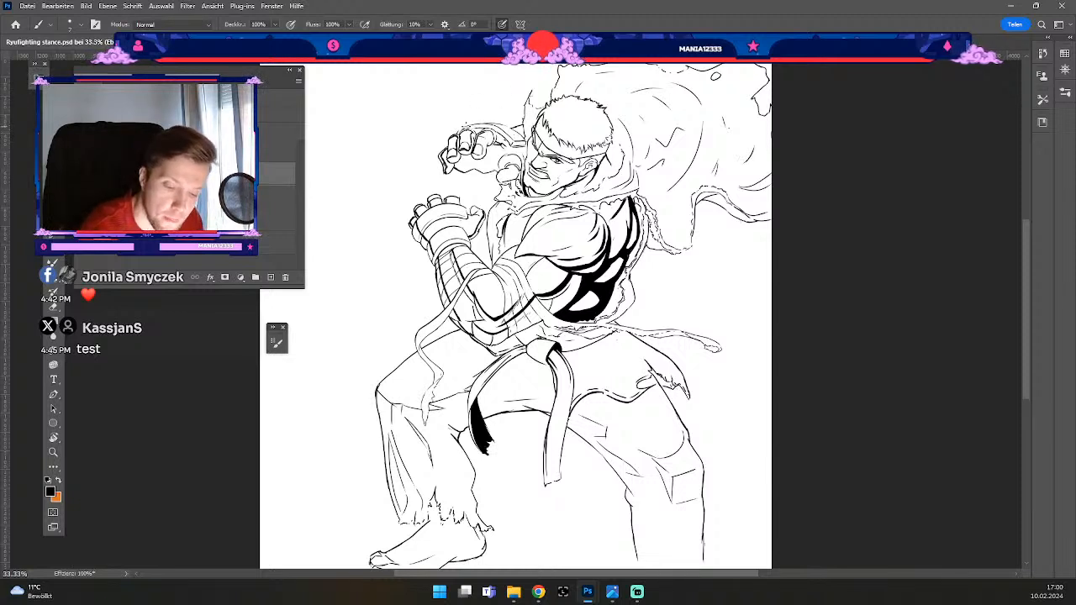
key(ctrl+z)
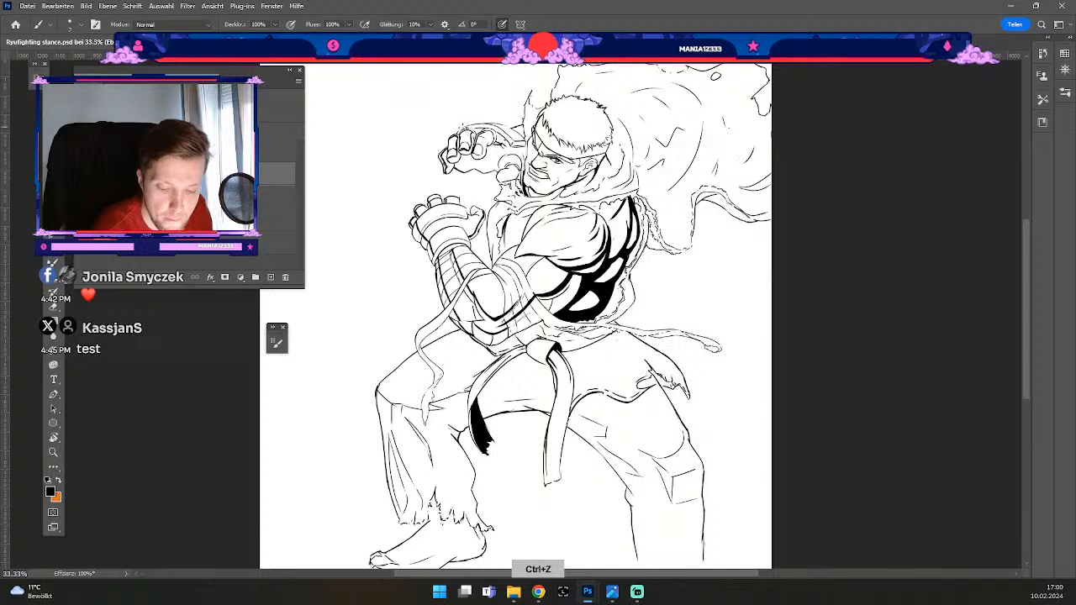
drag(461, 126, 498, 131)
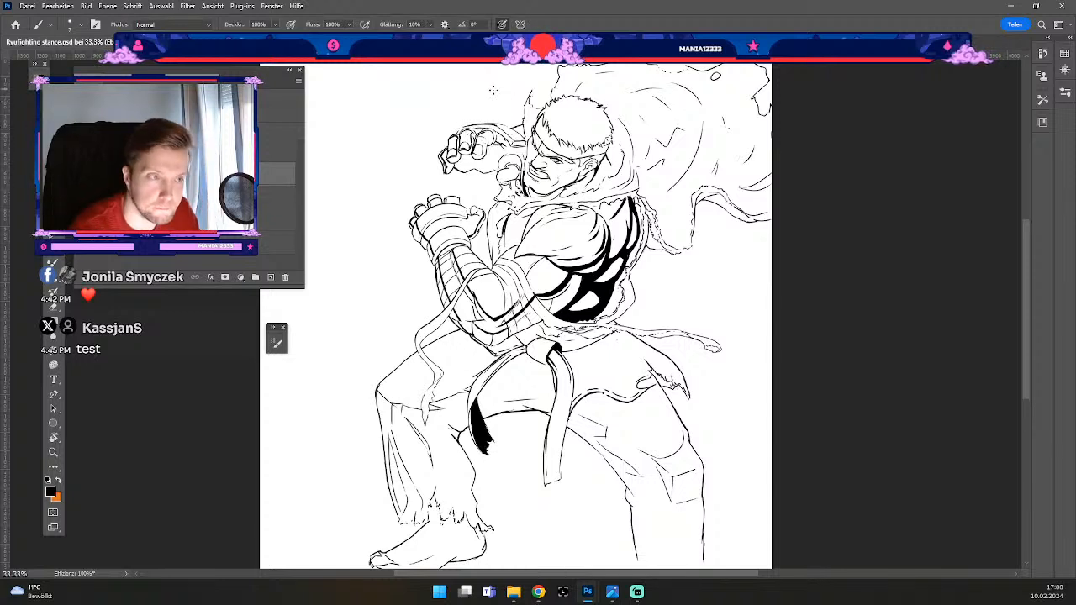
key(e)
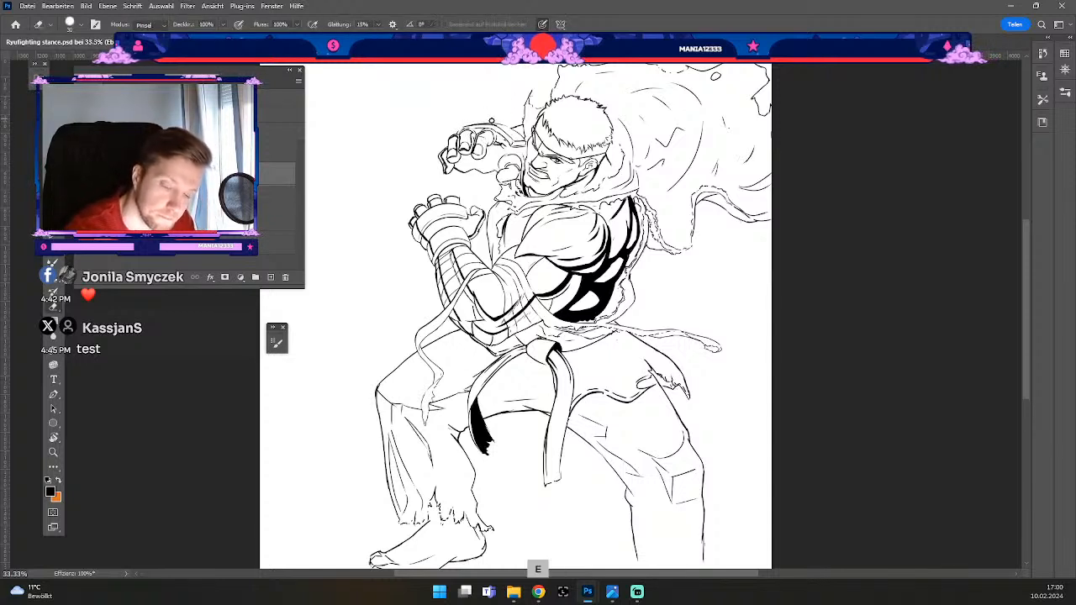
key(b)
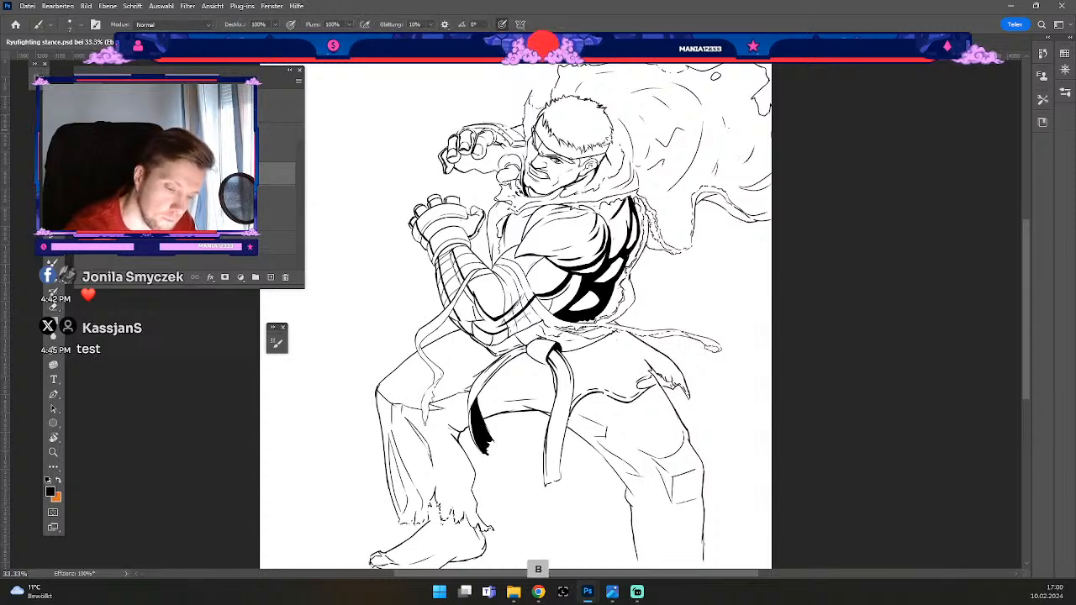
key(ctrl+z)
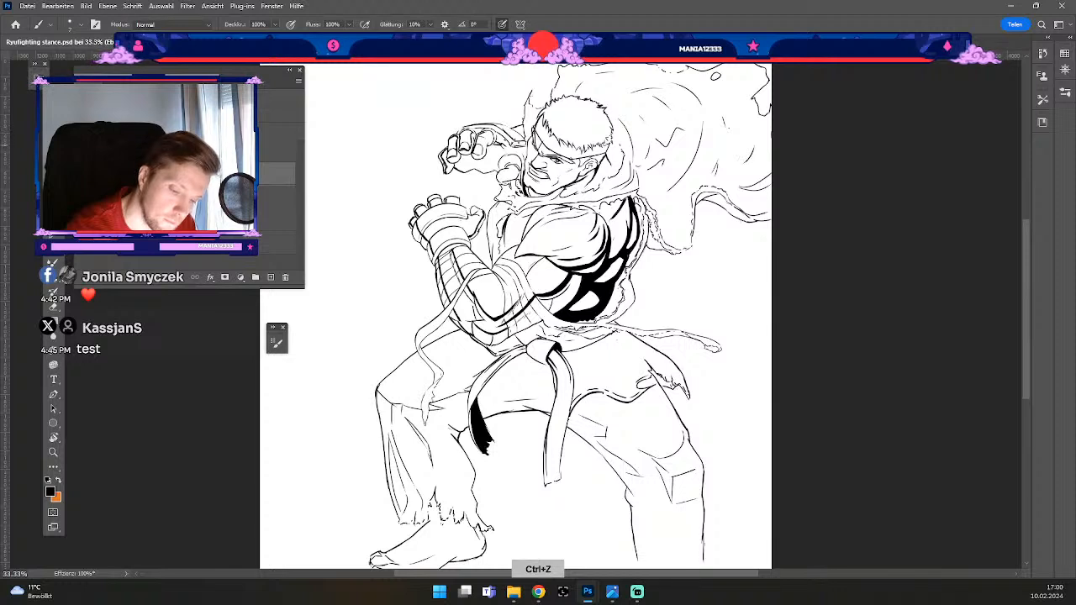
Step: Strengthen the line across the back of the raised hand toward the wrist with the fine brush, undoing misses
key(b)
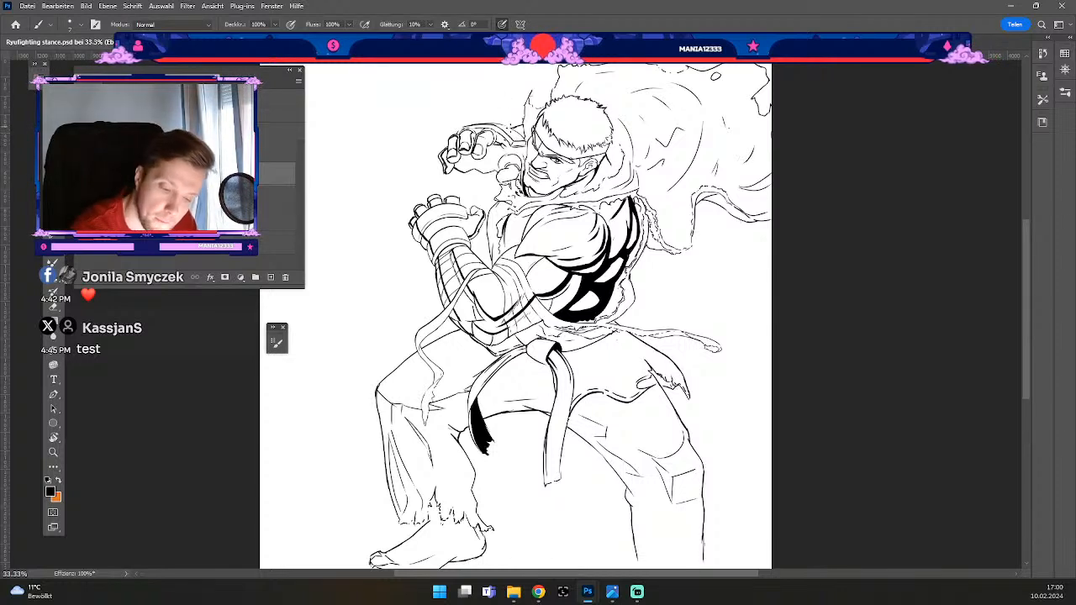
key(ctrl+z)
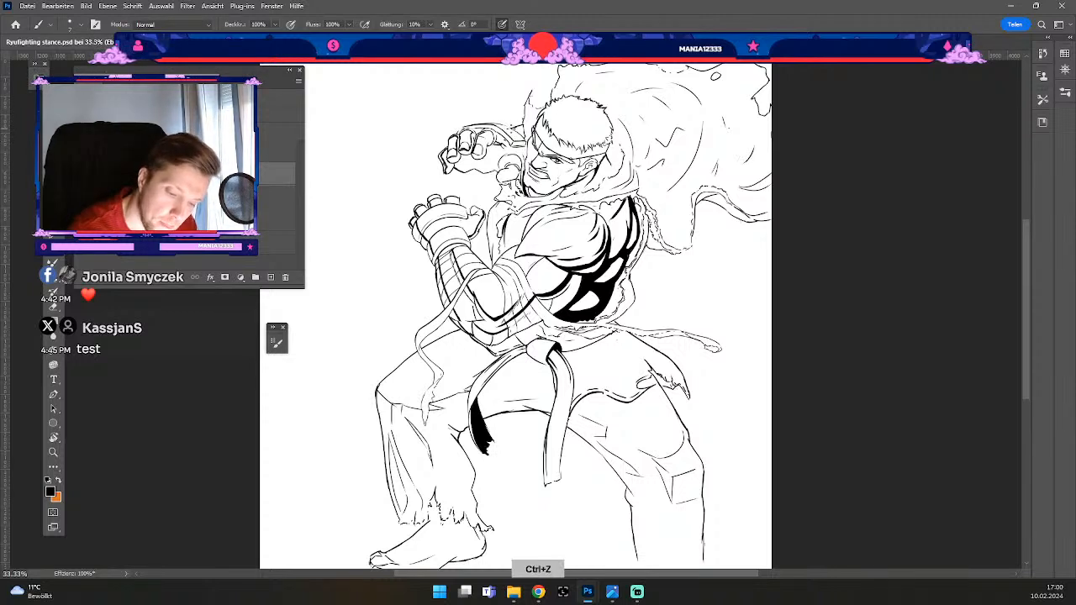
key(b)
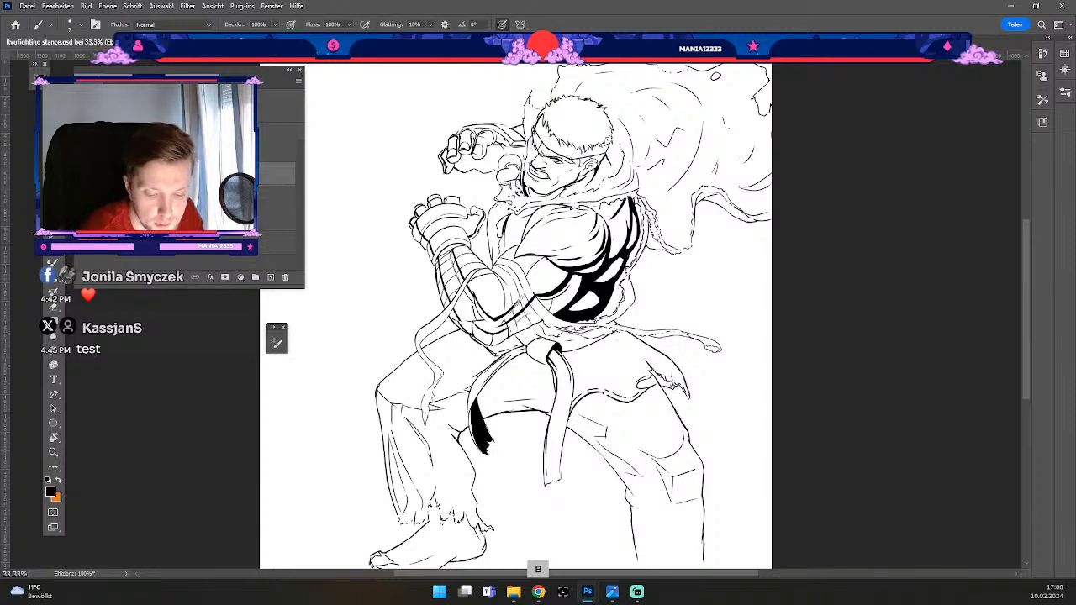
key(ctrl+z)
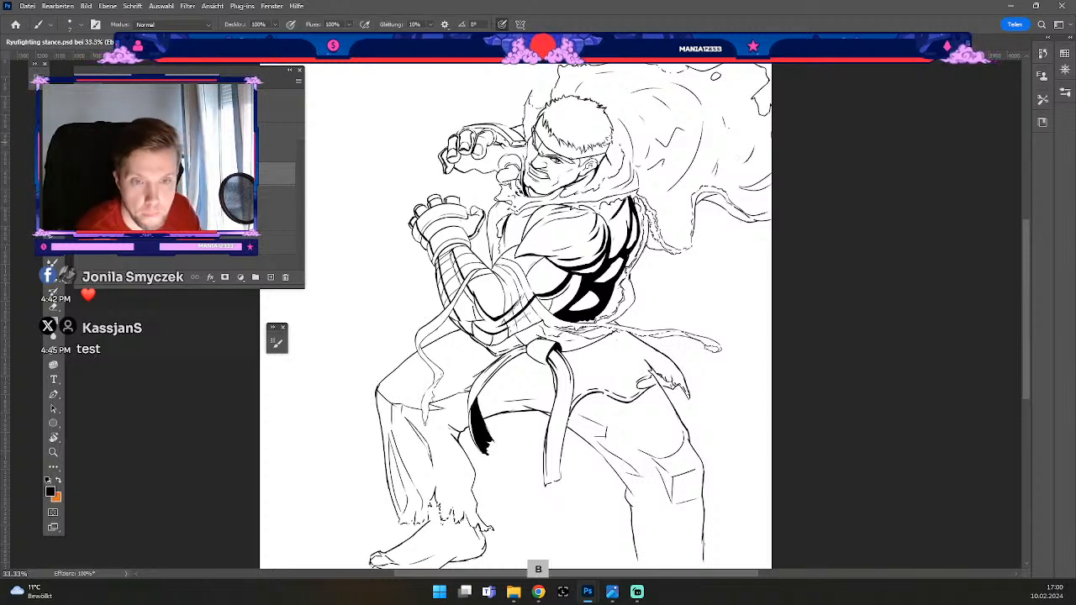
key(ctrl+z)
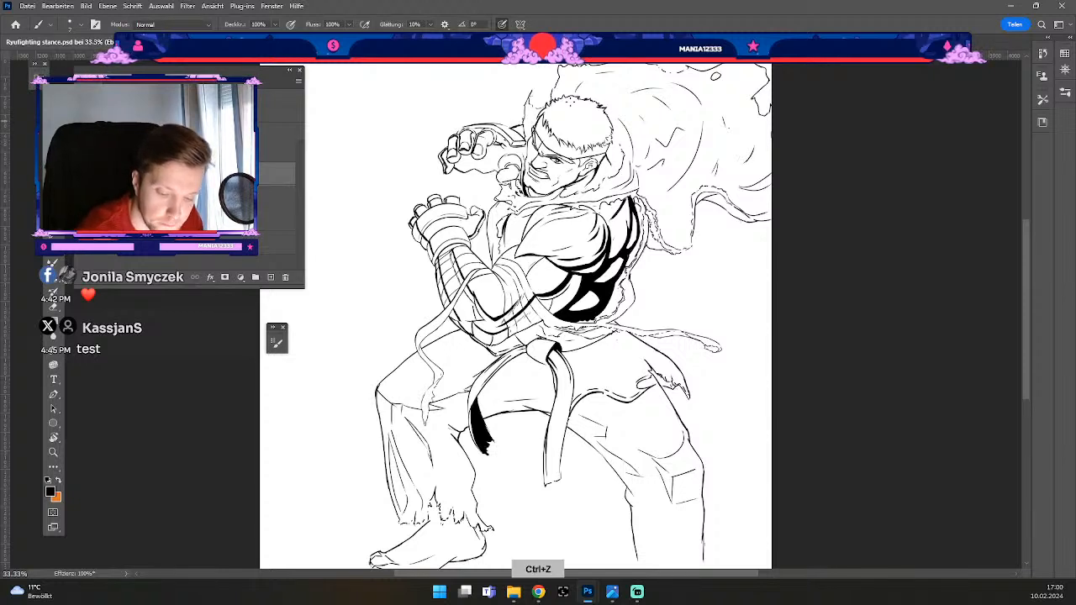
key(b)
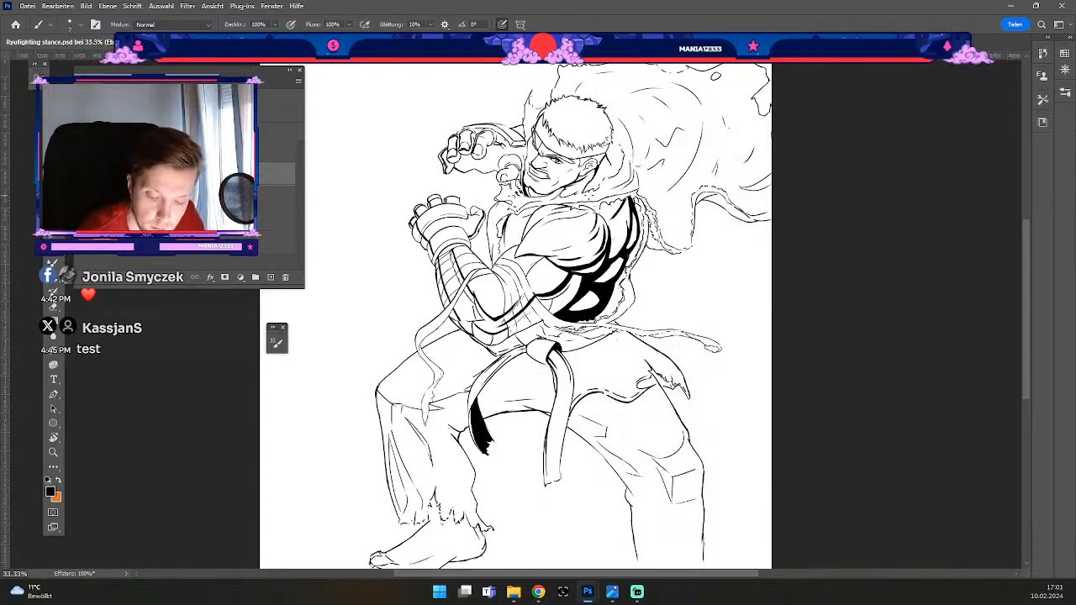
key(ctrl+z)
key(ctrl+z)
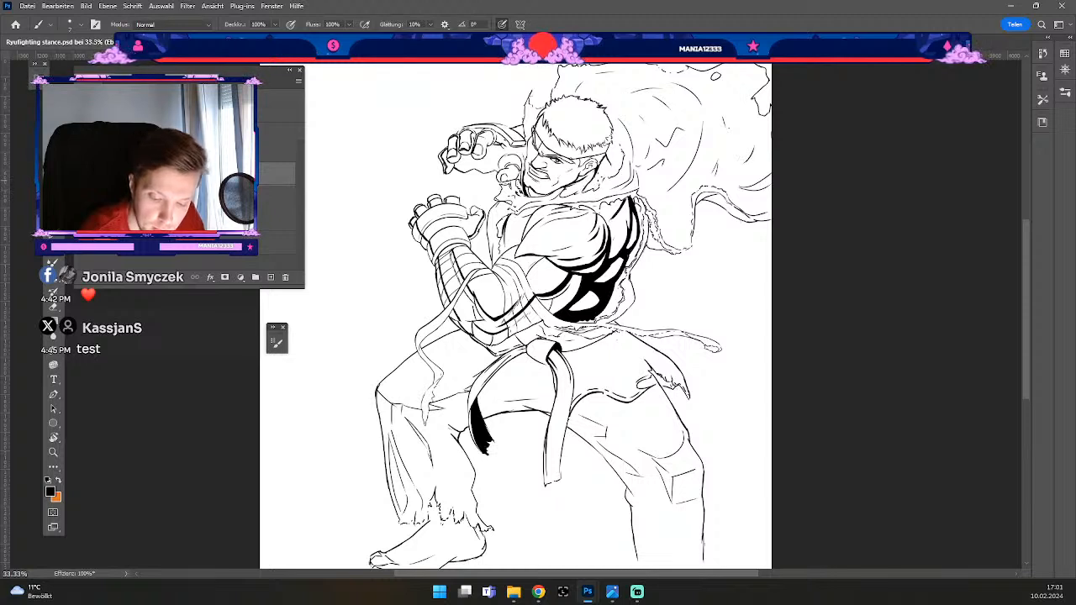
key(ctrl+z)
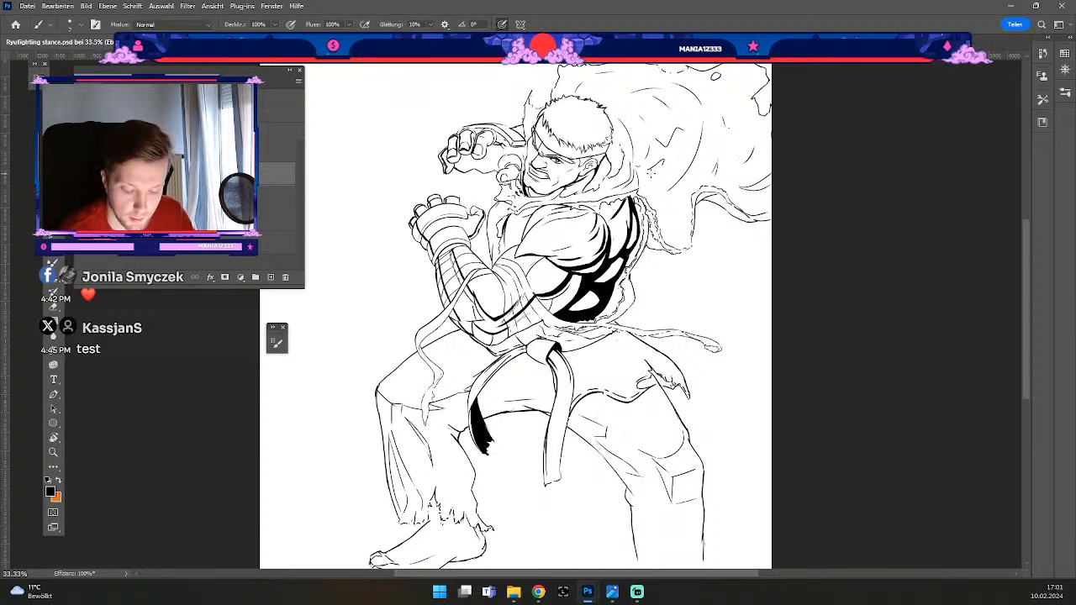
key(b)
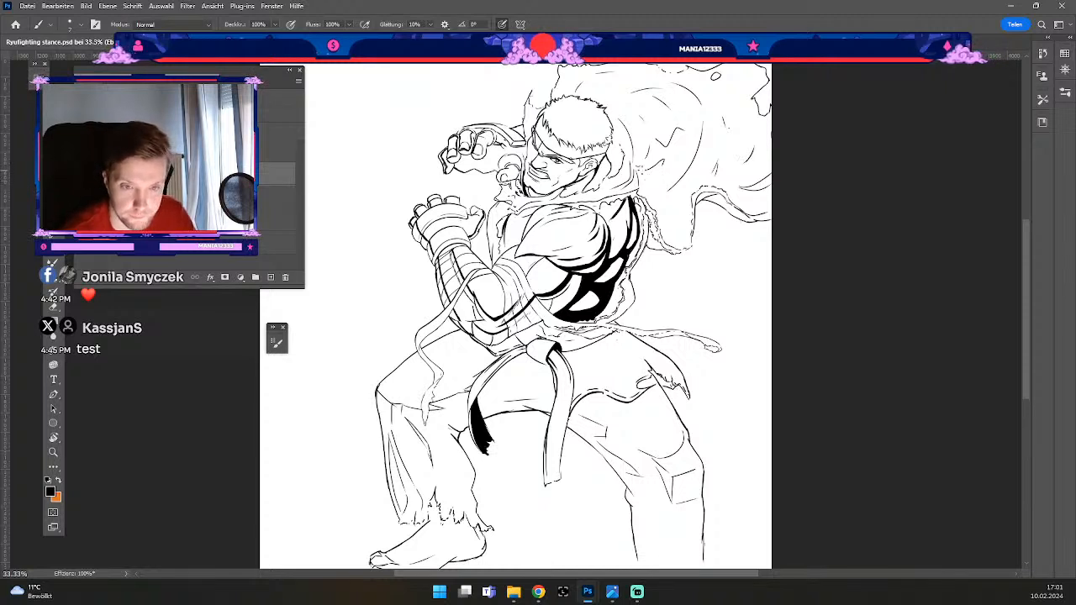
key(b)
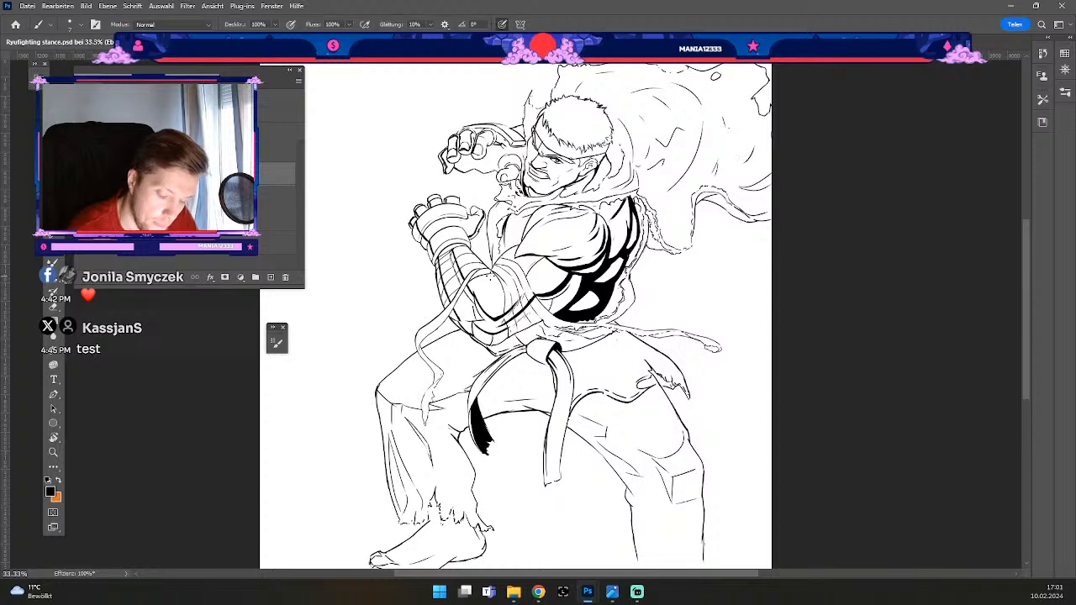
Step: Clean up the lines along the lower edge of the wrapped front forearm with a 20 px Eraser
key(e)
key(odiaeresis)
key(numbersign)
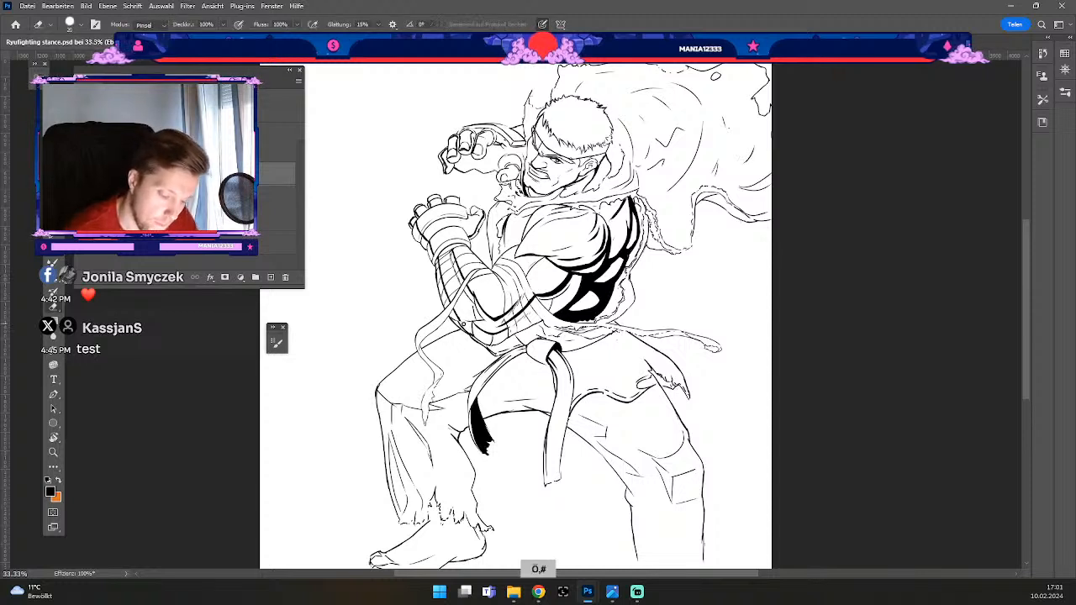
key(b)
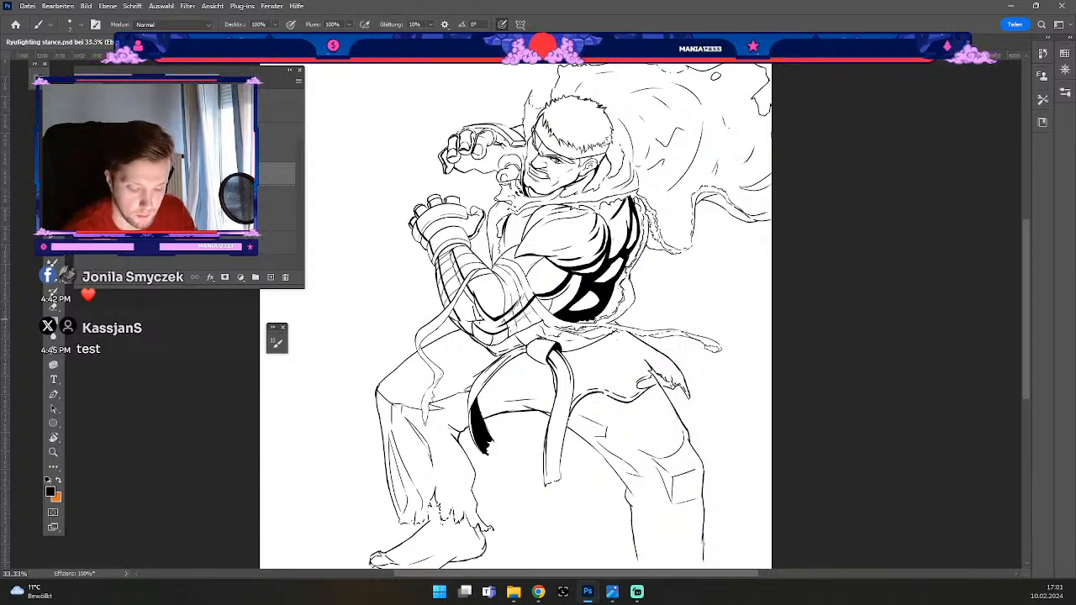
Step: Thicken the outer corner of the bent front knee with the Brush and enlarge the brush to 15 px
key(odiaeresis)
key(numbersign)
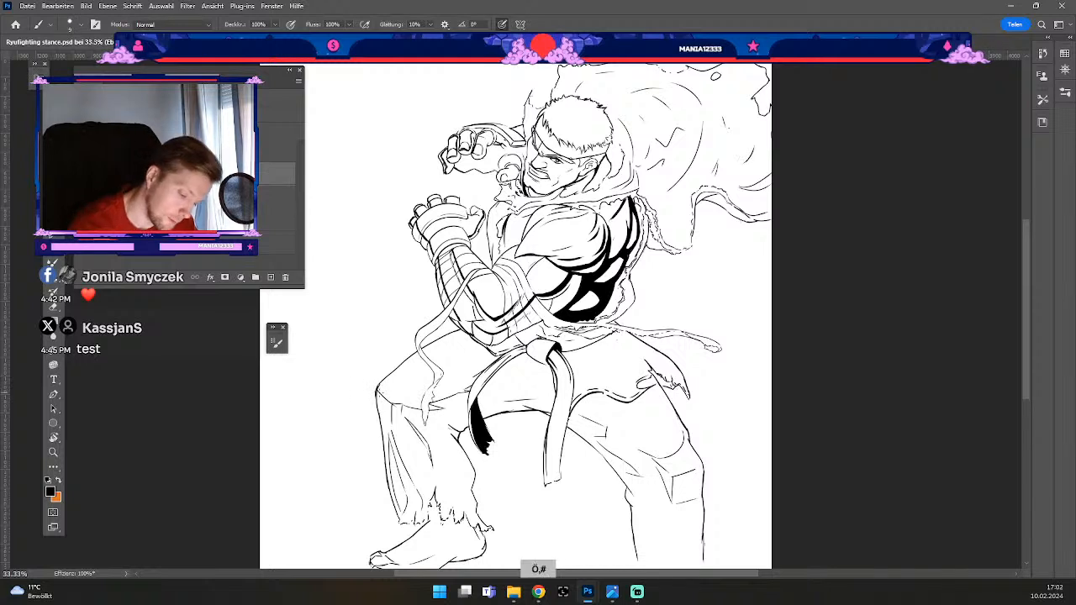
key(odiaeresis)
key(odiaeresis)
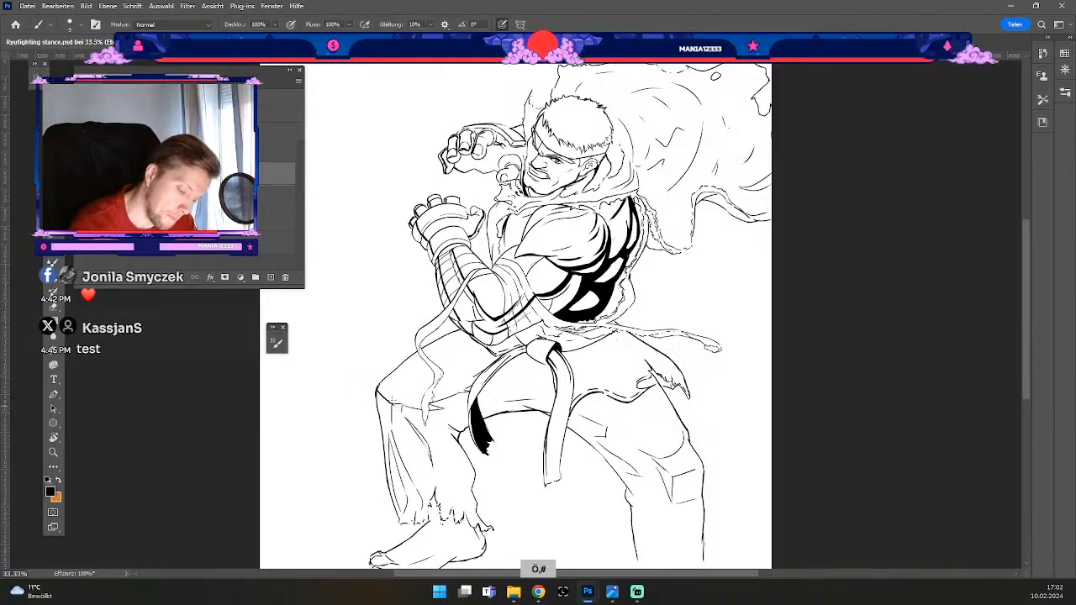
key(odiaeresis)
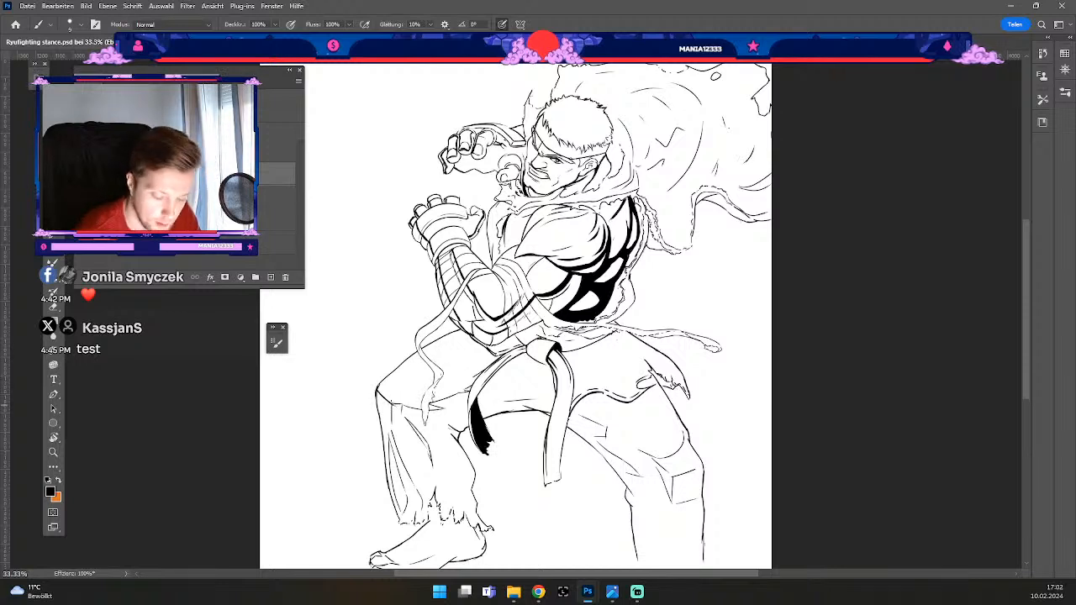
key(numbersign)
key(numbersign)
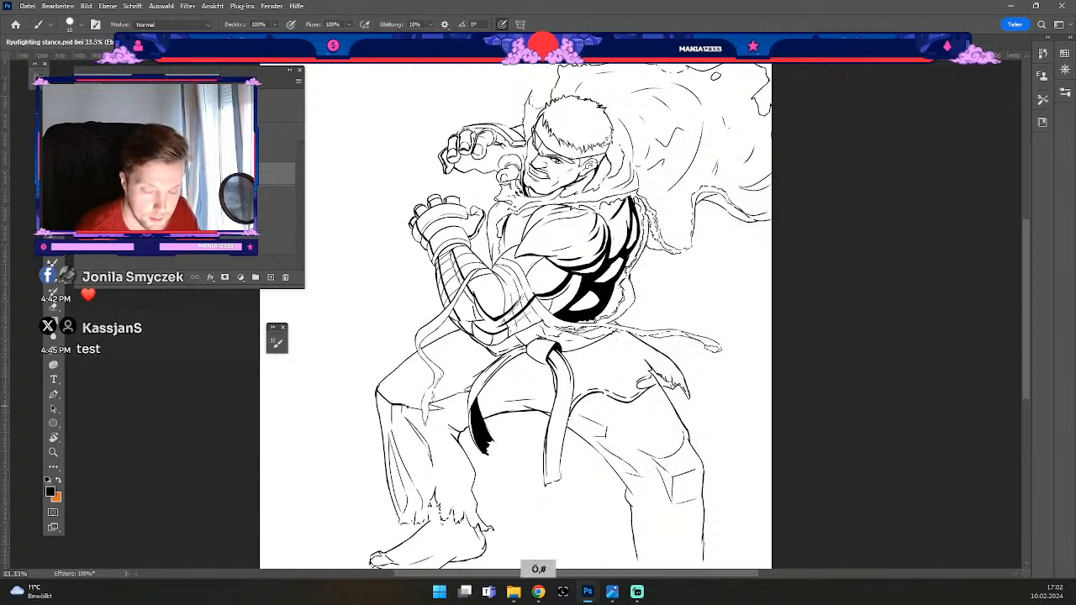
Step: Ink a tapered bold fold line across the front knee toward the hanging belt end, trimming it with the Eraser and undoing misses
drag(404, 408, 428, 405)
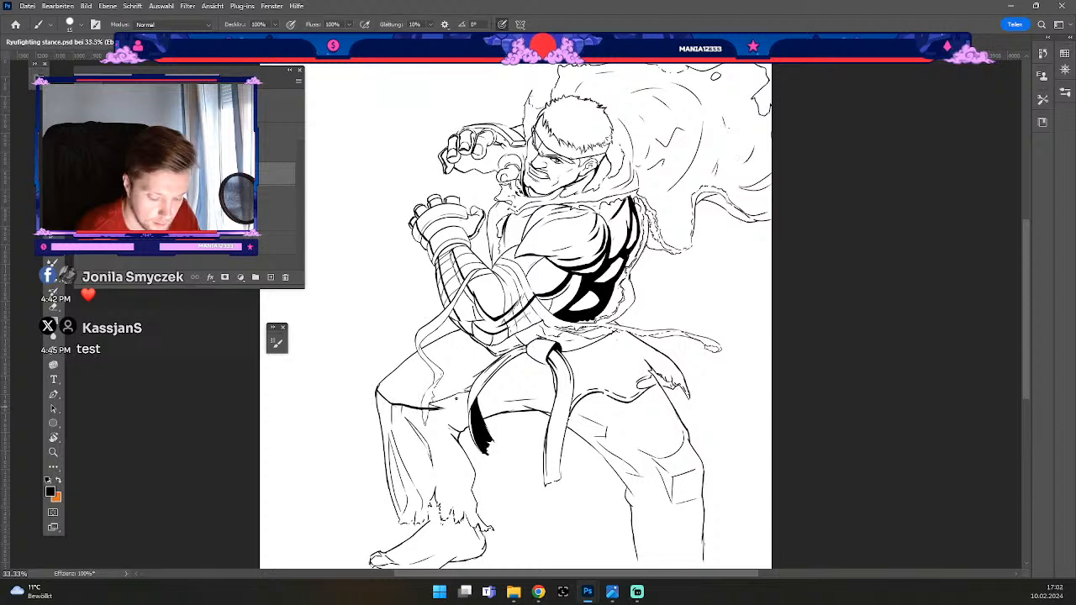
key(e)
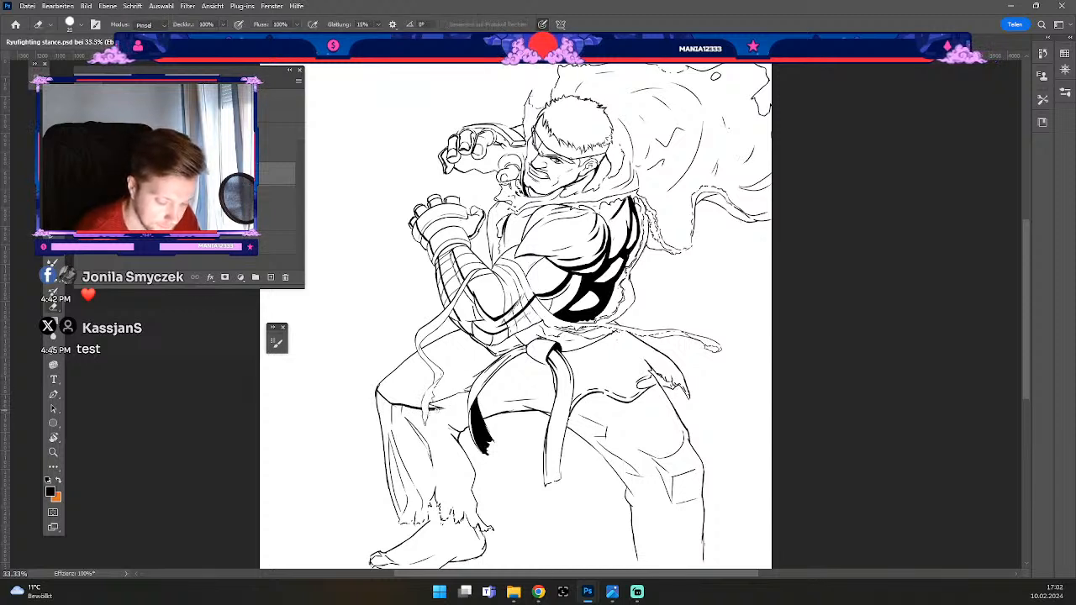
key(b)
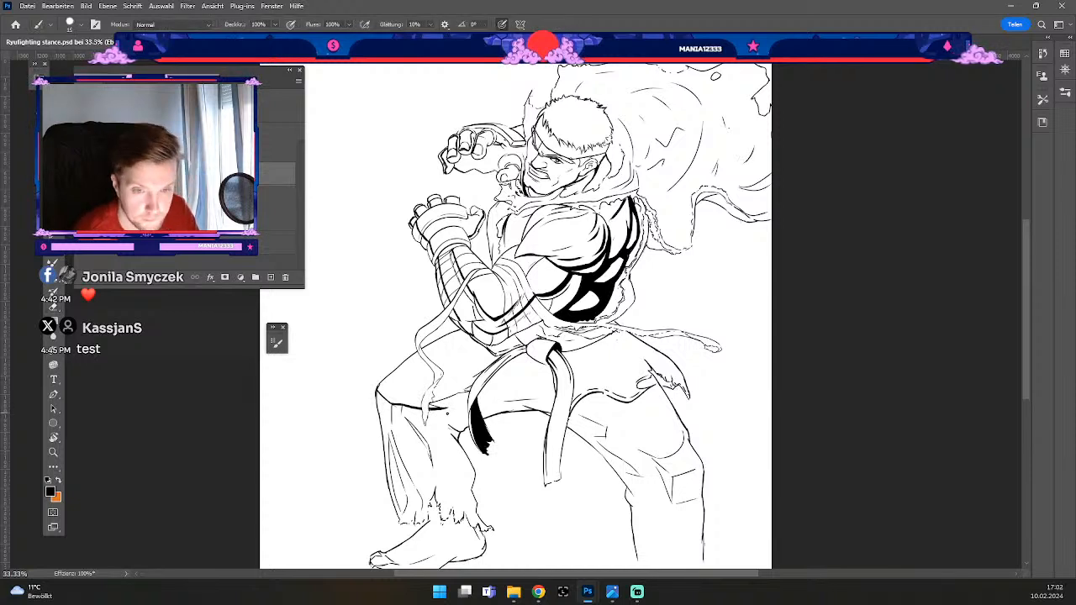
key(e)
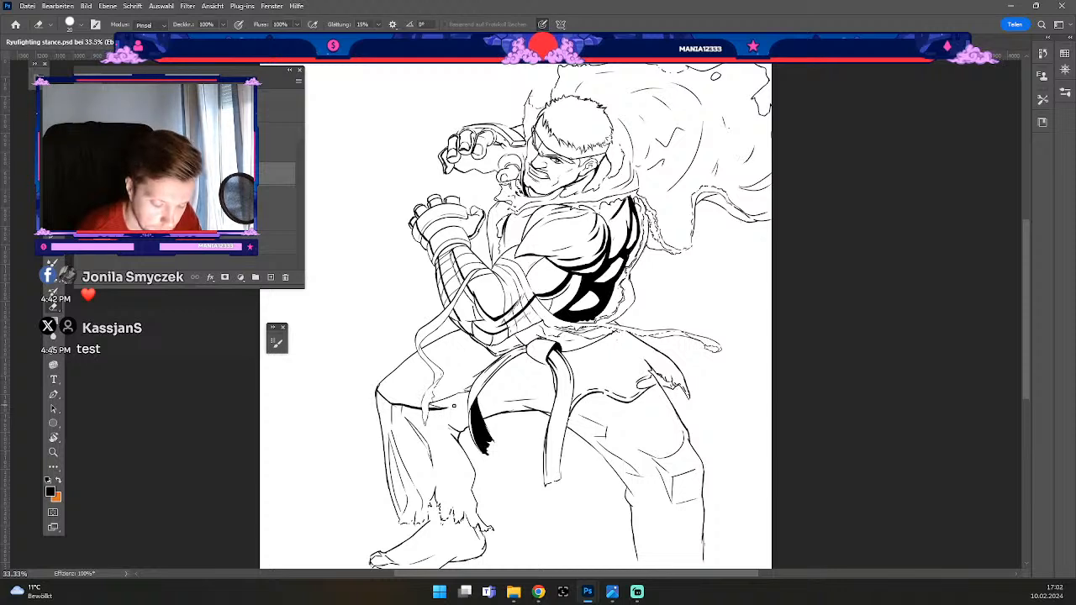
key(ctrl+z)
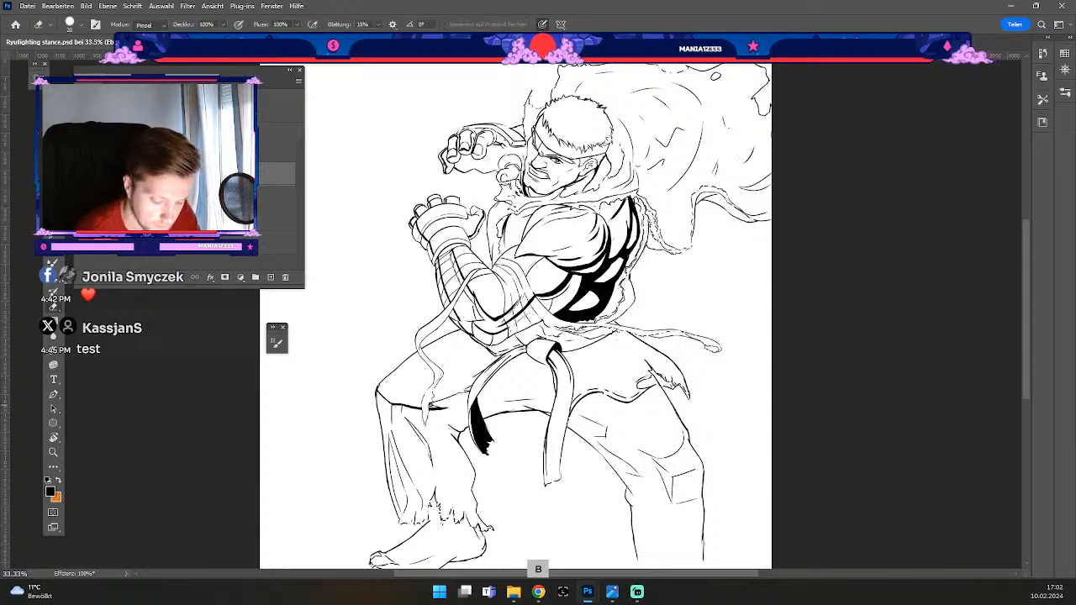
key(b)
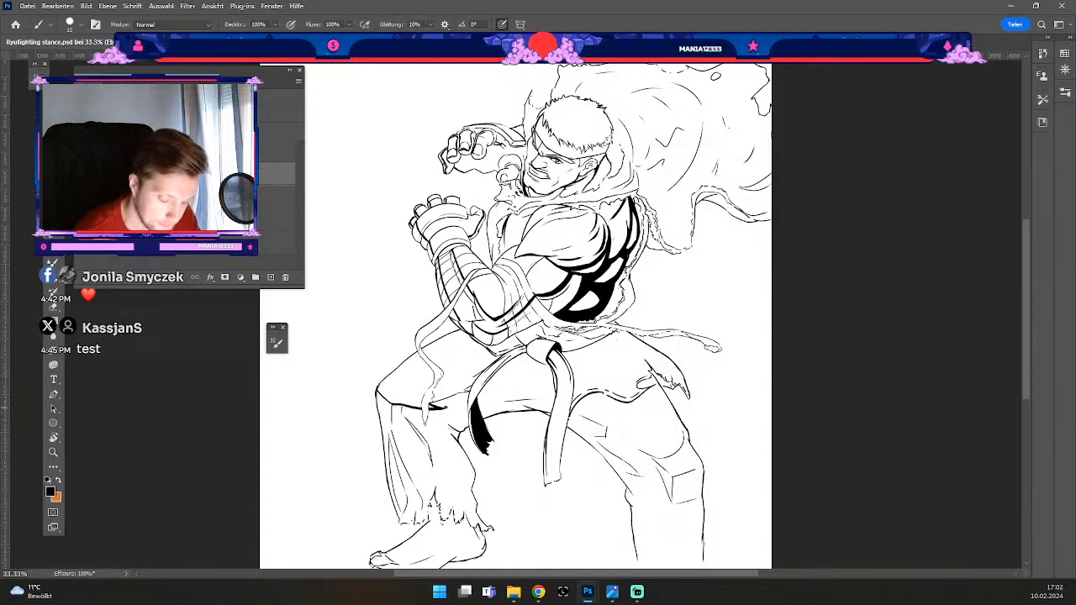
key(ctrl+z)
key(odiaeresis)
key(odiaeresis)
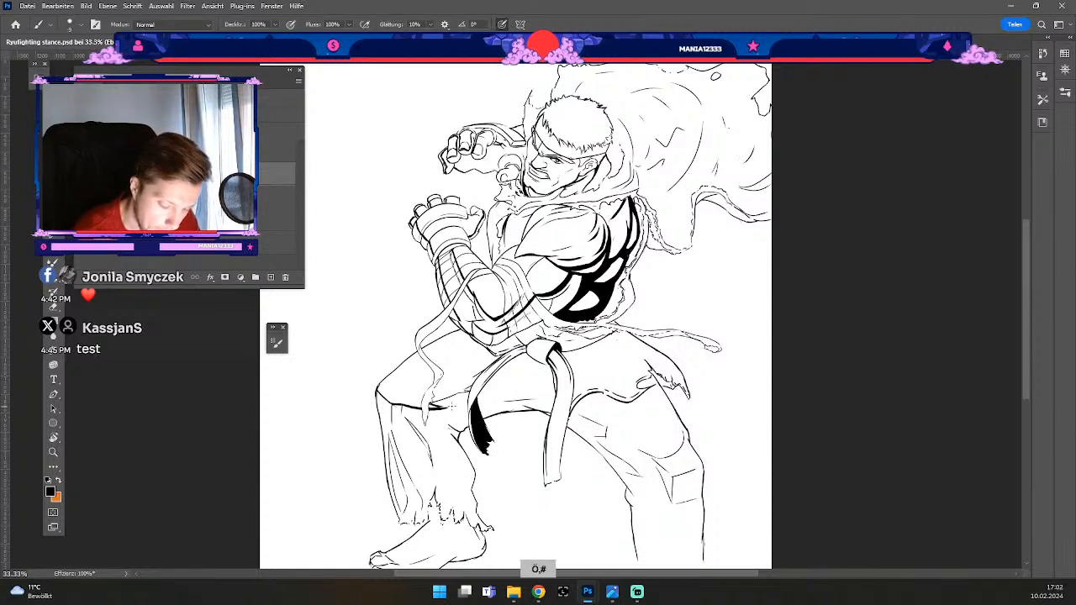
Step: Strengthen the trouser crease at the hip beside the belt with a smaller brush, trimming it with the Eraser and undoing misses
key(odiaeresis)
key(odiaeresis)
key(odiaeresis)
key(odiaeresis)
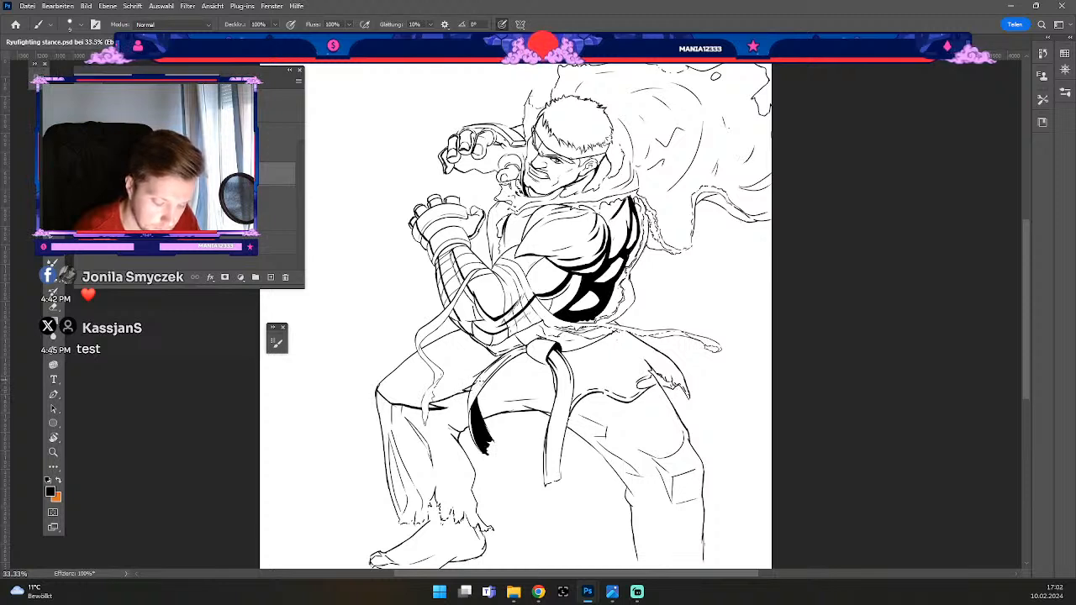
key(e)
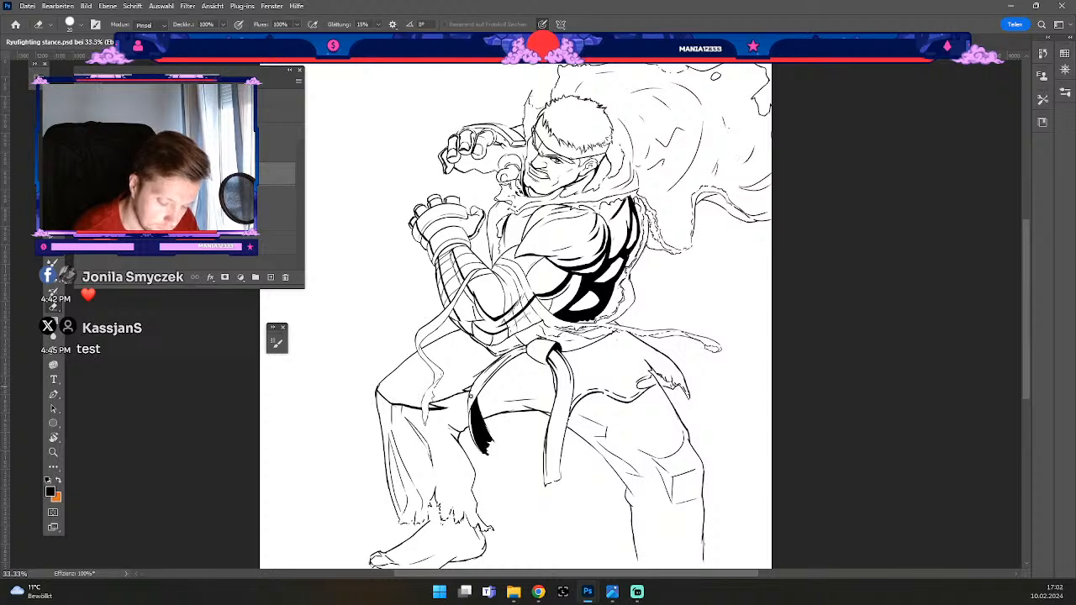
key(b)
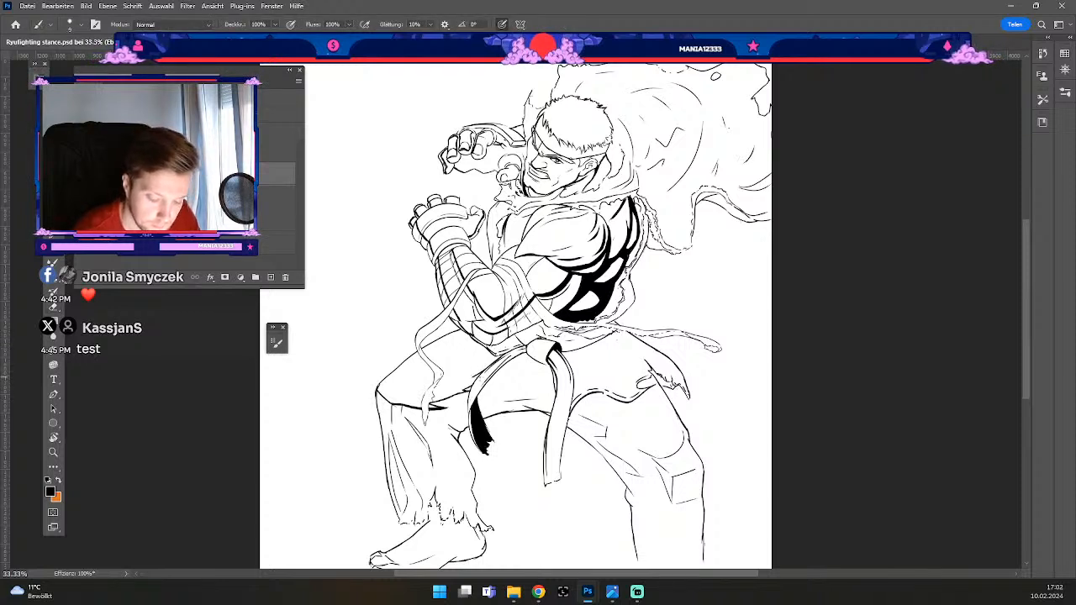
key(e)
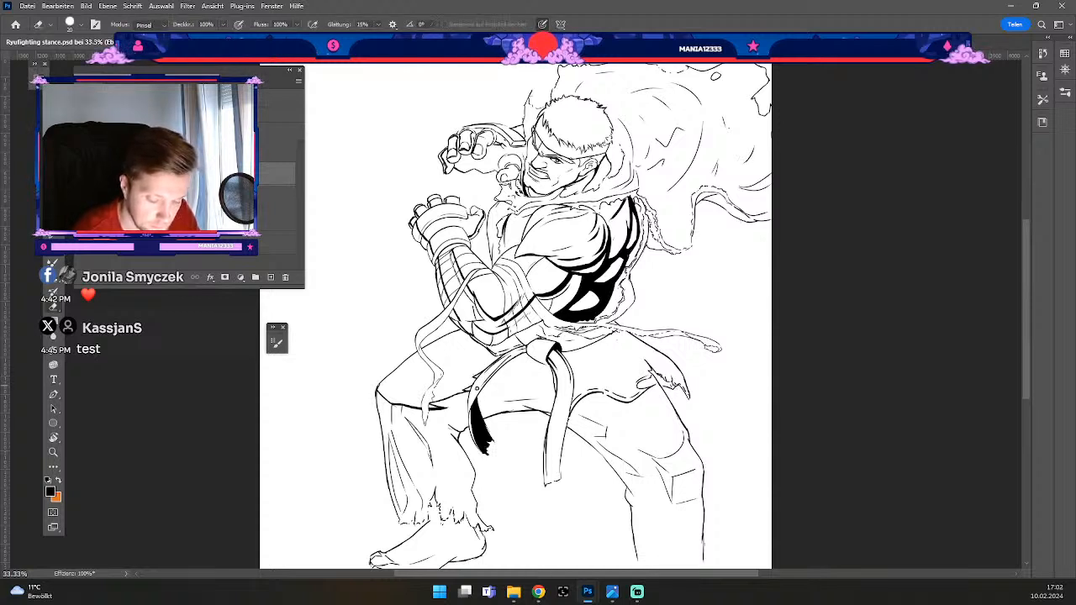
key(b)
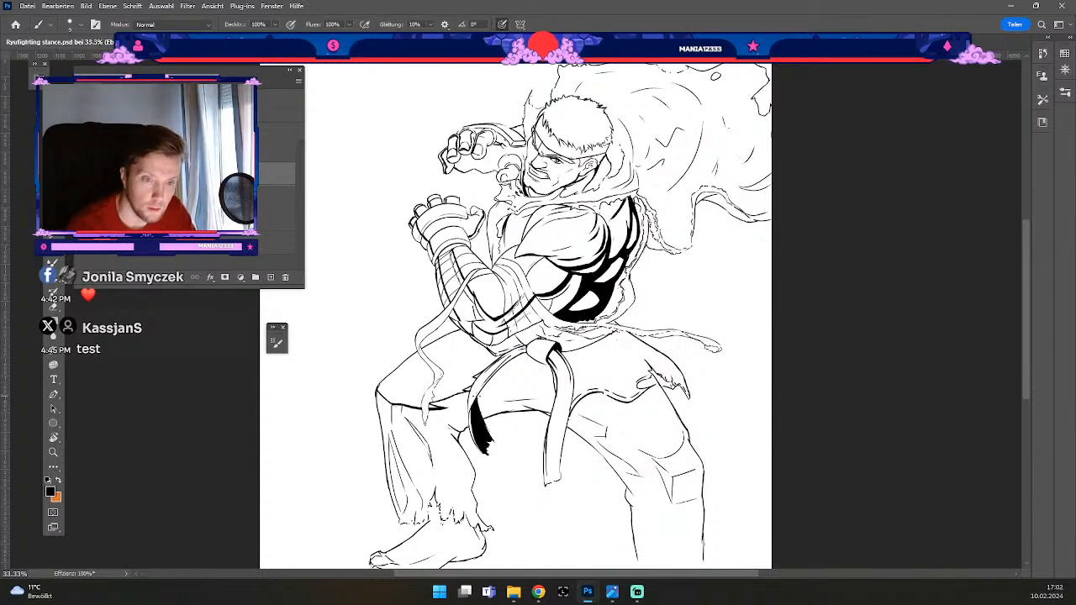
key(ctrl+z)
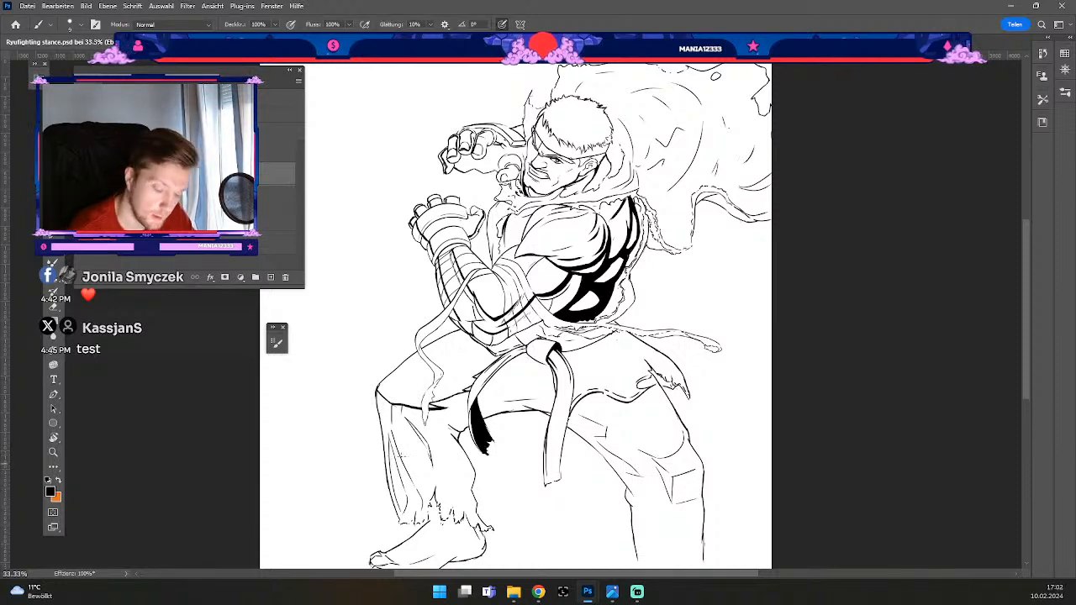
Step: Ink a heavier line down the outer side of the front lower trouser leg, trimming it with the Eraser and undoing misses
drag(389, 440, 400, 485)
key(ctrl+z)
drag(388, 436, 394, 481)
key(e)
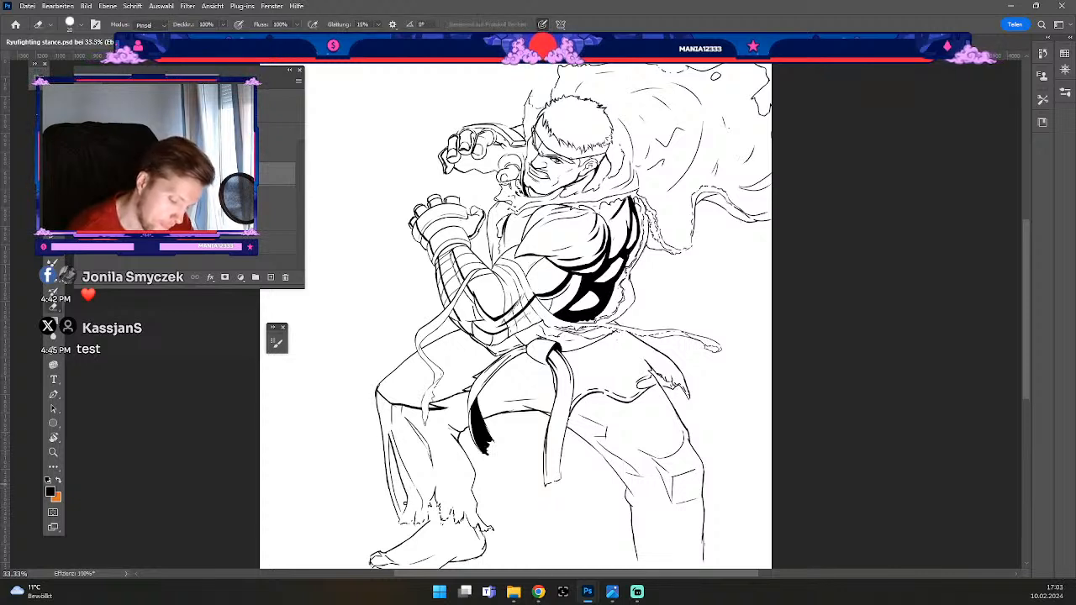
key(b)
key(ctrl+z)
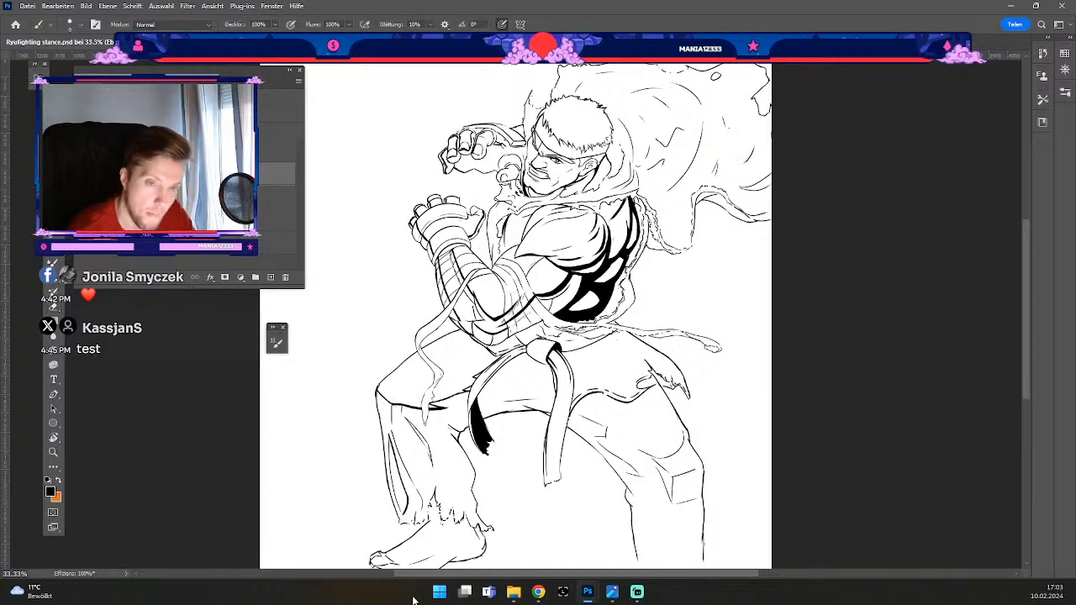
Step: Ink the torn hem of the front trouser leg with heavier jagged strokes, undoing misses
key(b)
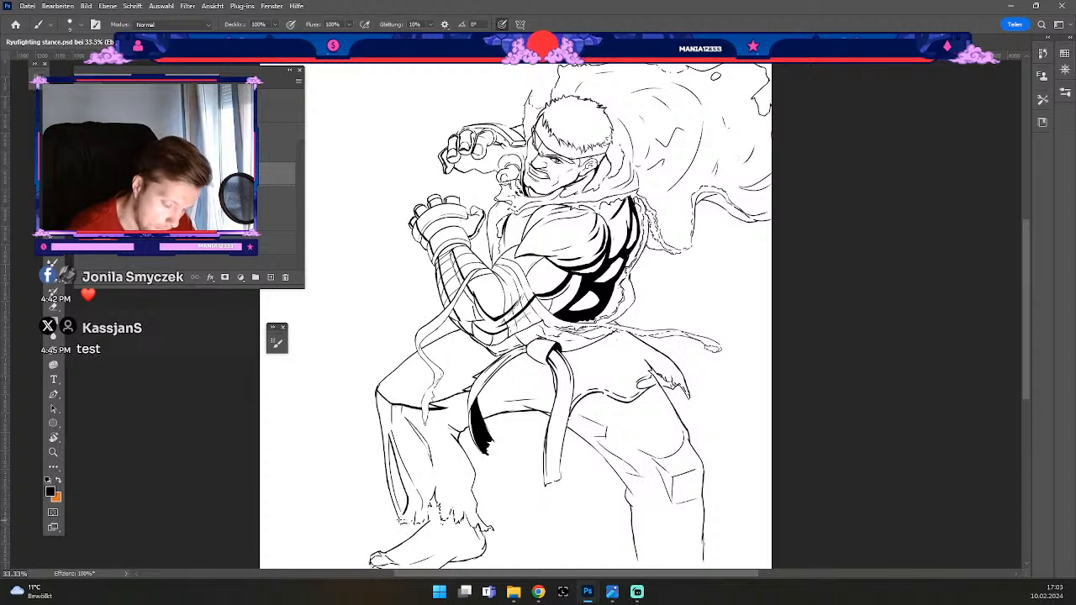
key(ctrl+z)
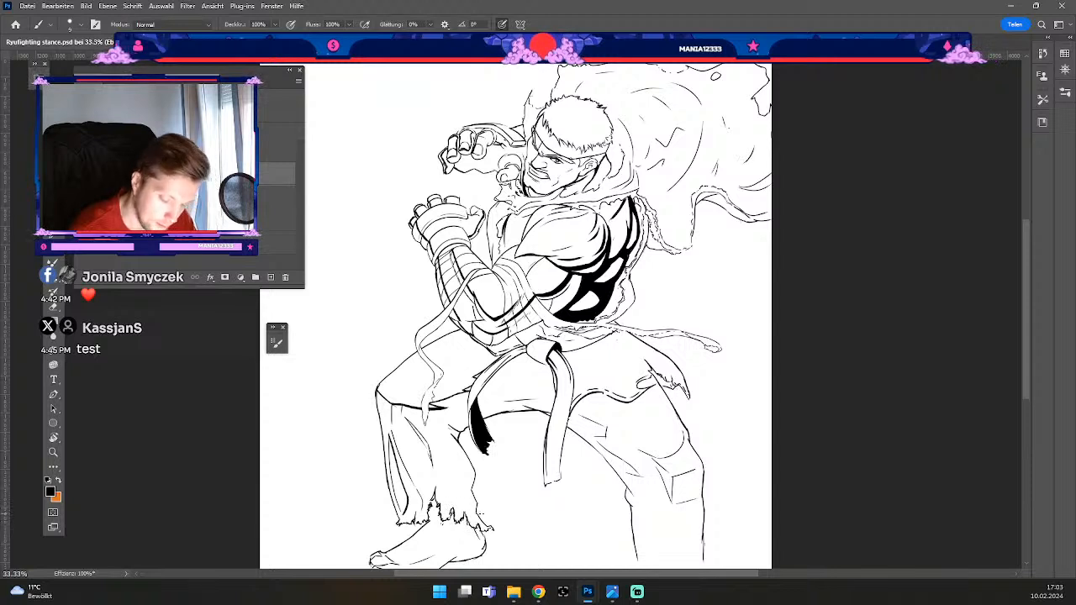
Step: Darken the inner contour of the front lower trouser leg with the Brush at 0% smoothing, undoing misses and trimming with the Eraser
key(b)
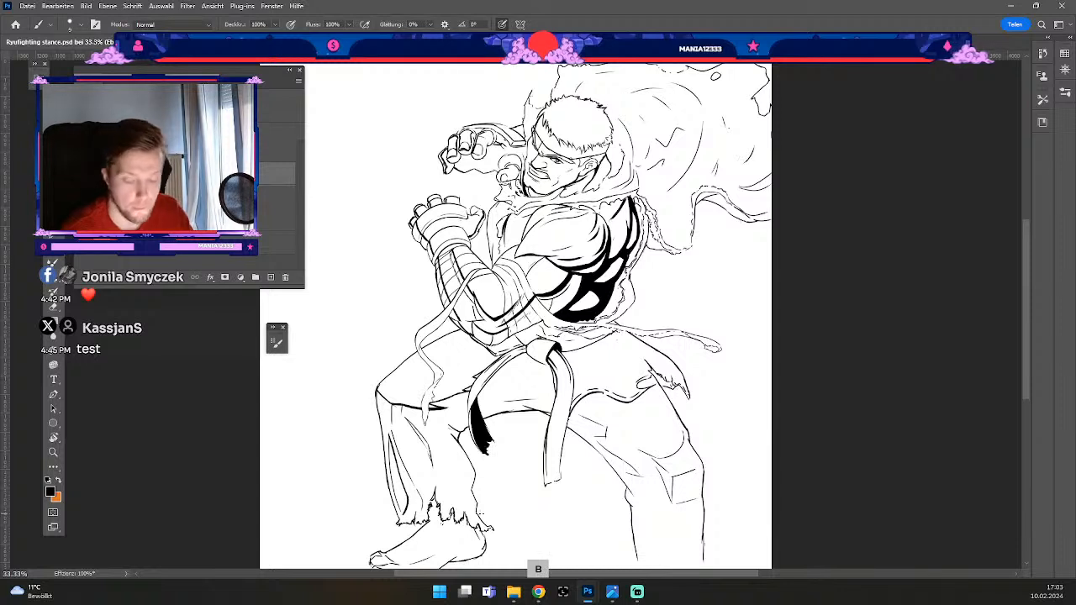
drag(461, 446, 479, 482)
key(ctrl+z)
key(ctrl+z)
drag(460, 445, 473, 493)
key(ctrl+z)
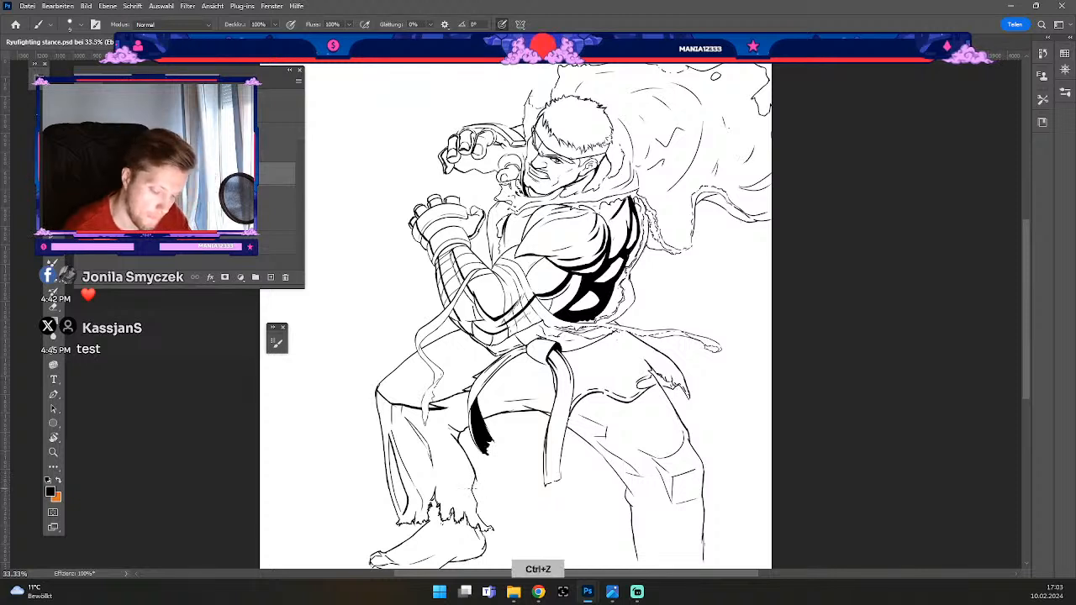
key(e)
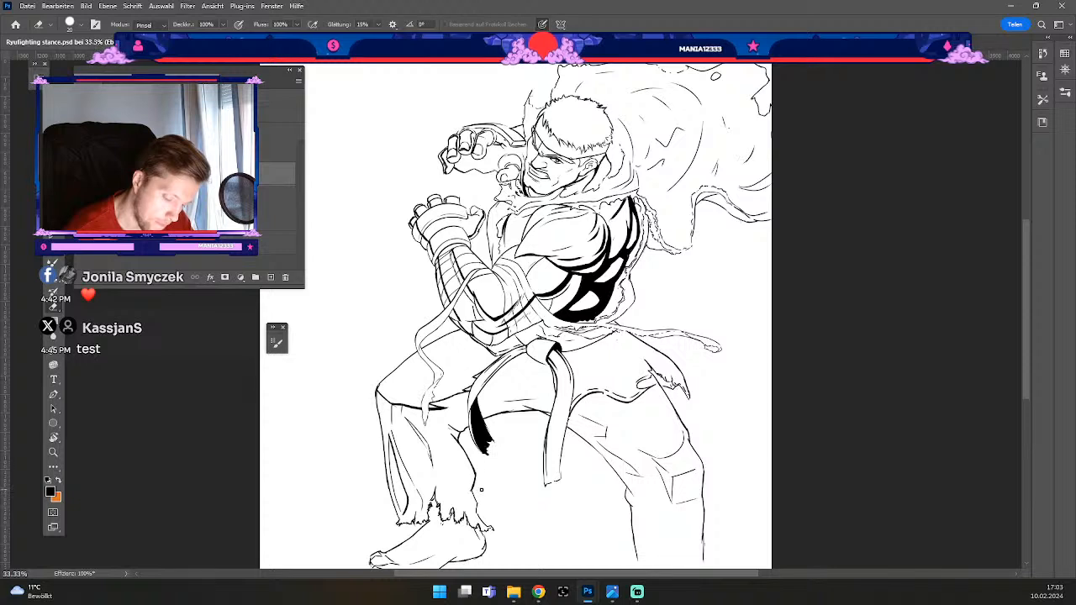
key(b)
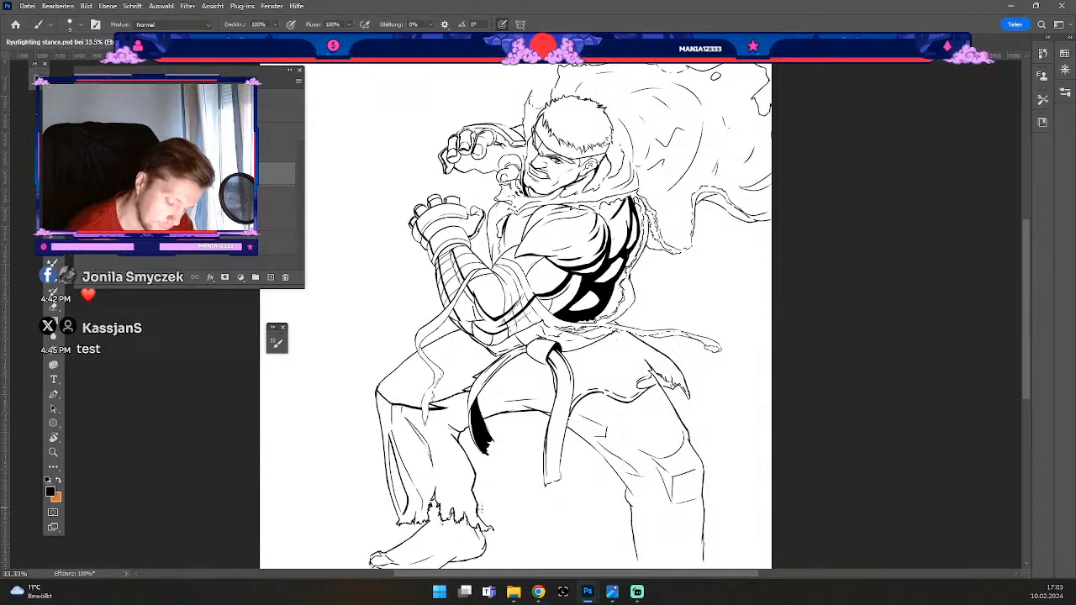
Step: Clean up the inner corner of the front trouser leg's torn hem with the Brush and Eraser, undoing the missed stroke
key(e)
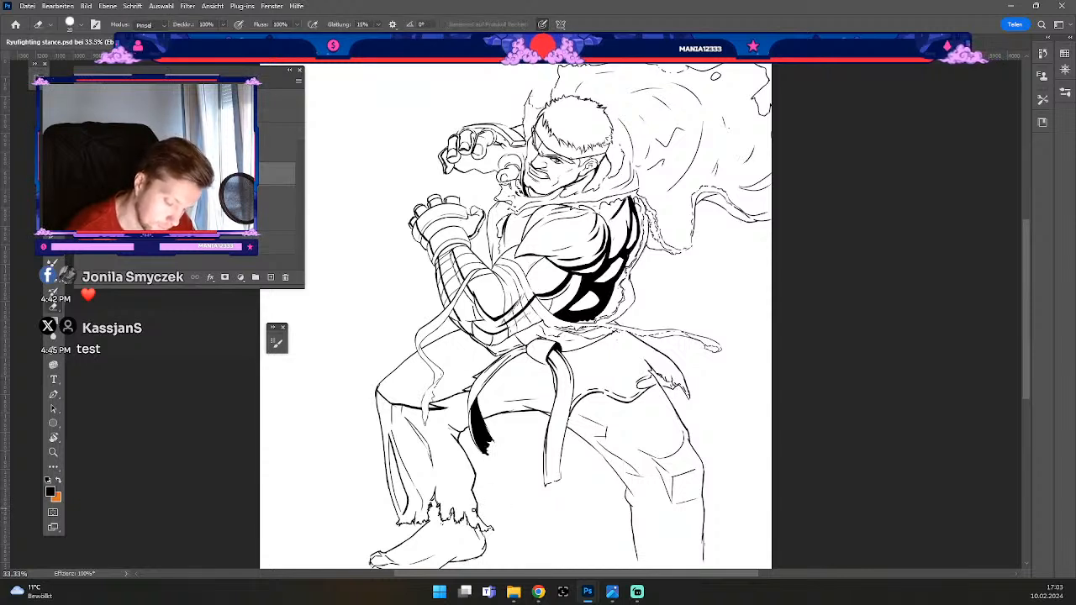
key(b)
key(ctrl+z)
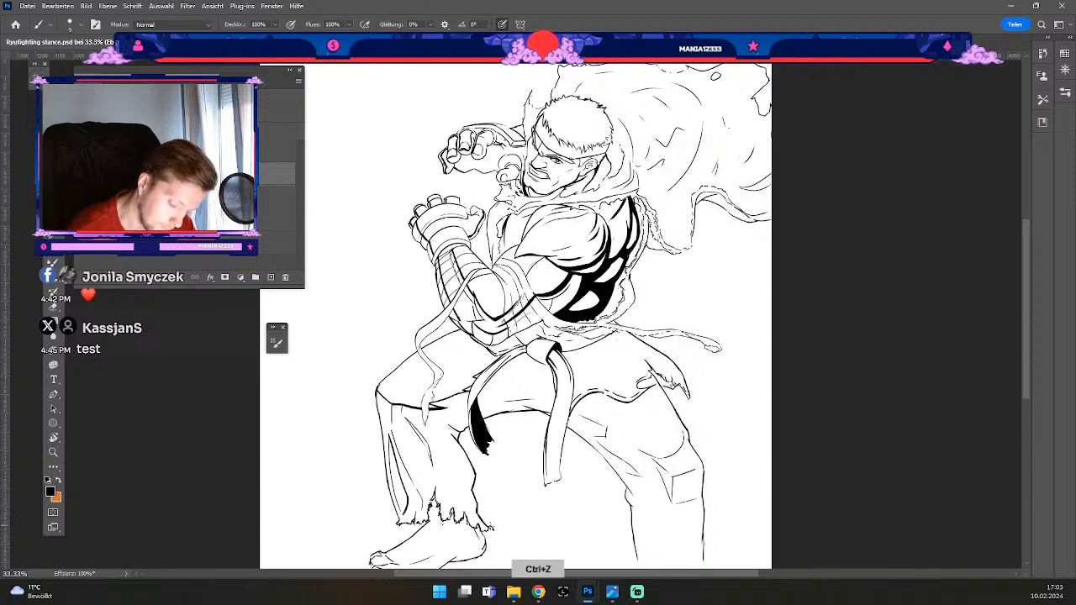
key(e)
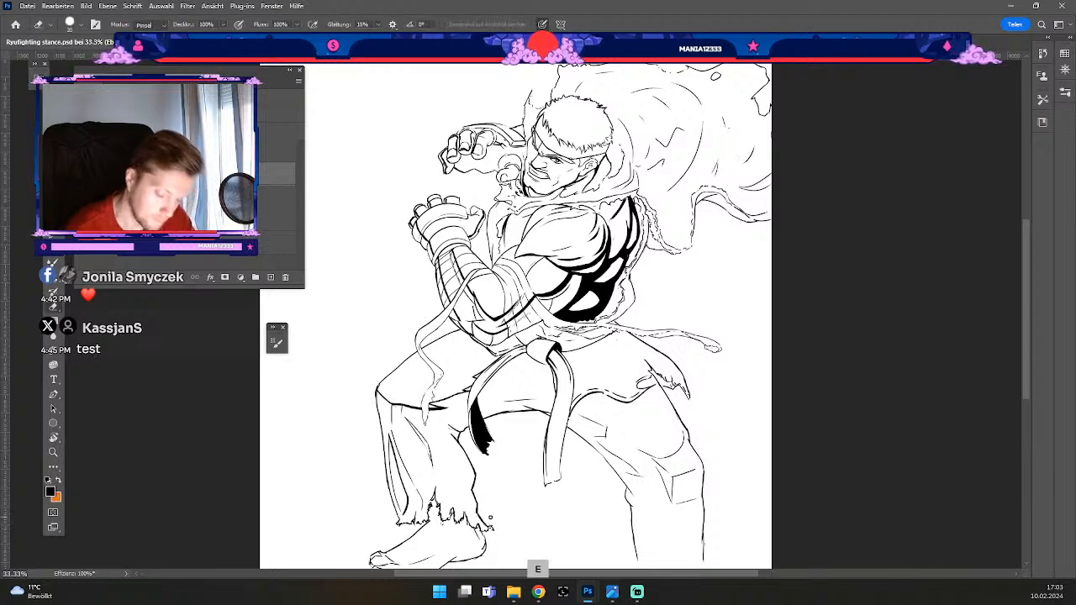
key(b)
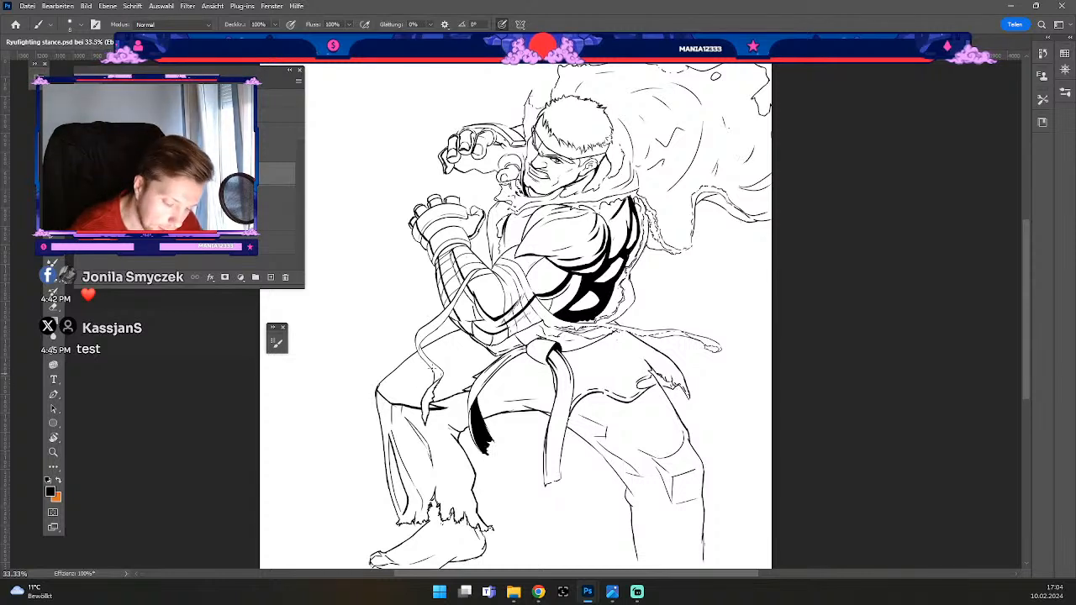
Step: Darken the contours of the loose wrap strip hanging from the forearm over the front thigh, undoing misses
key(ctrl+z)
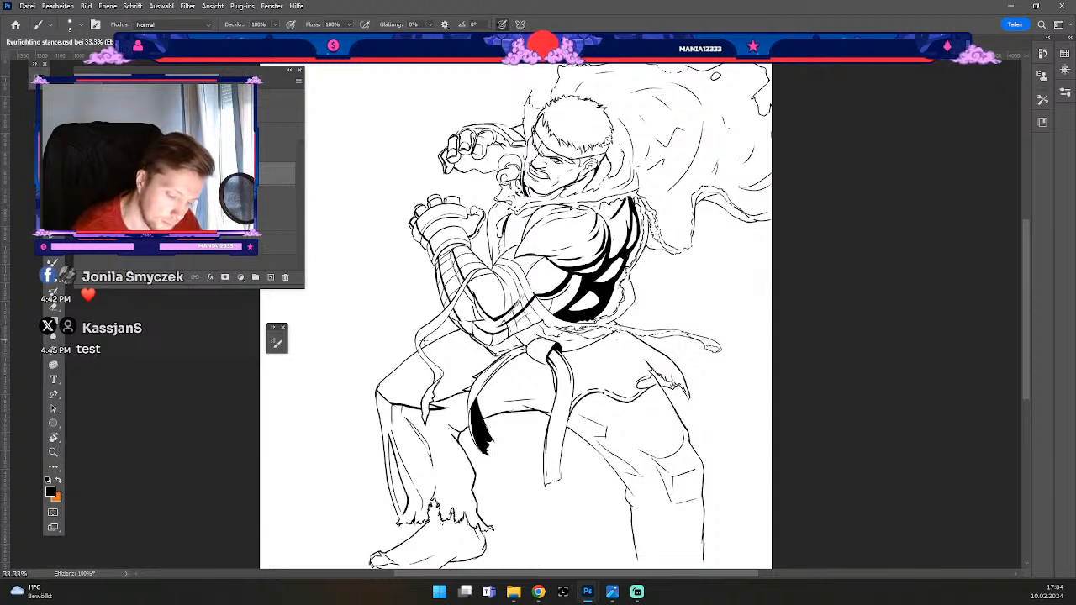
key(ctrl+z)
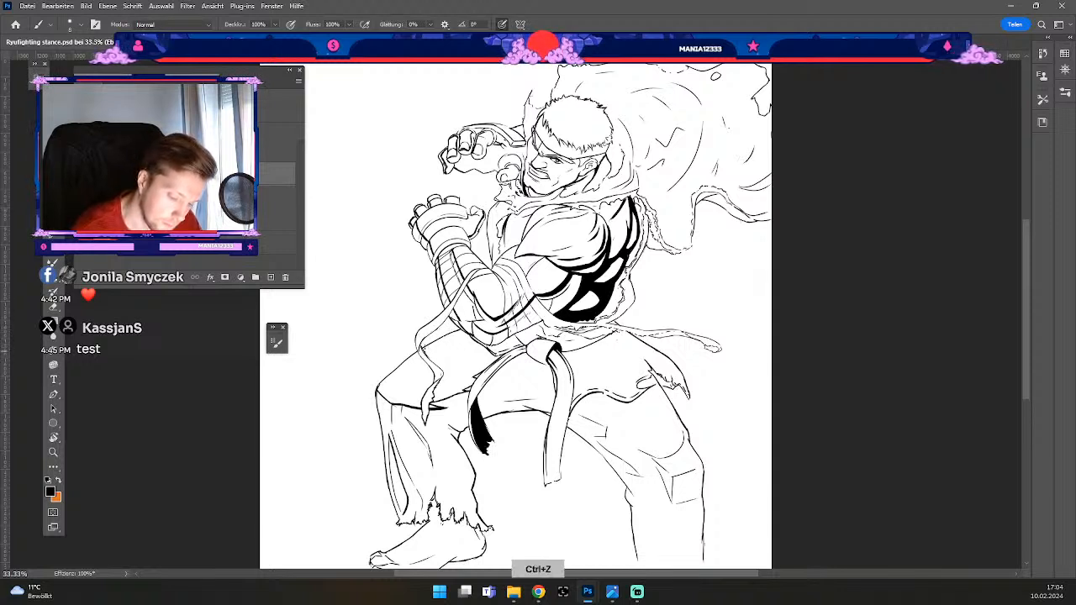
drag(419, 345, 431, 357)
key(ctrl+z)
key(ctrl+z)
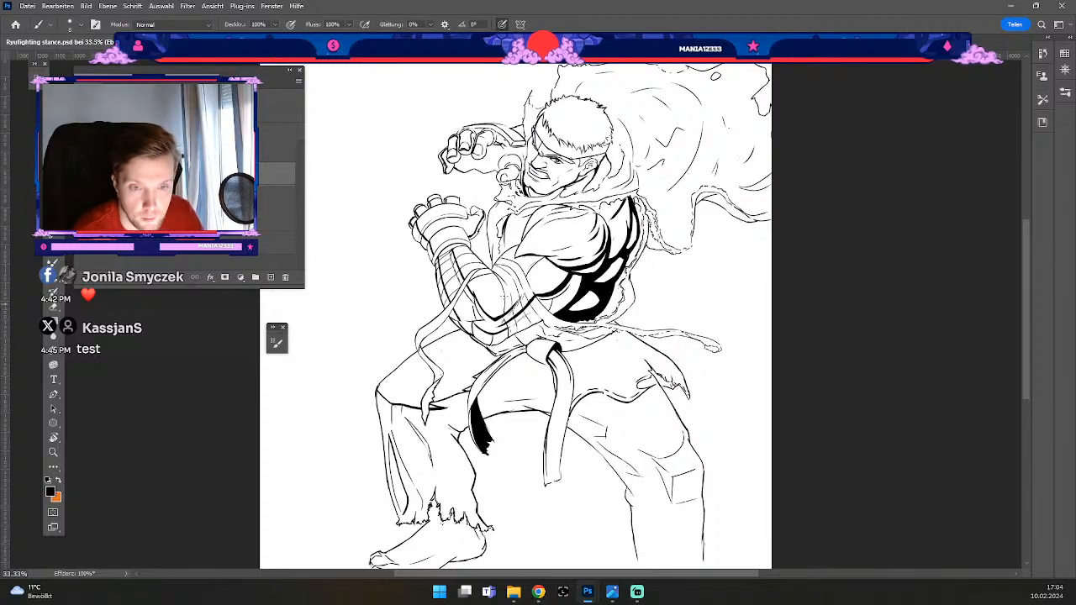
key(ctrl+z)
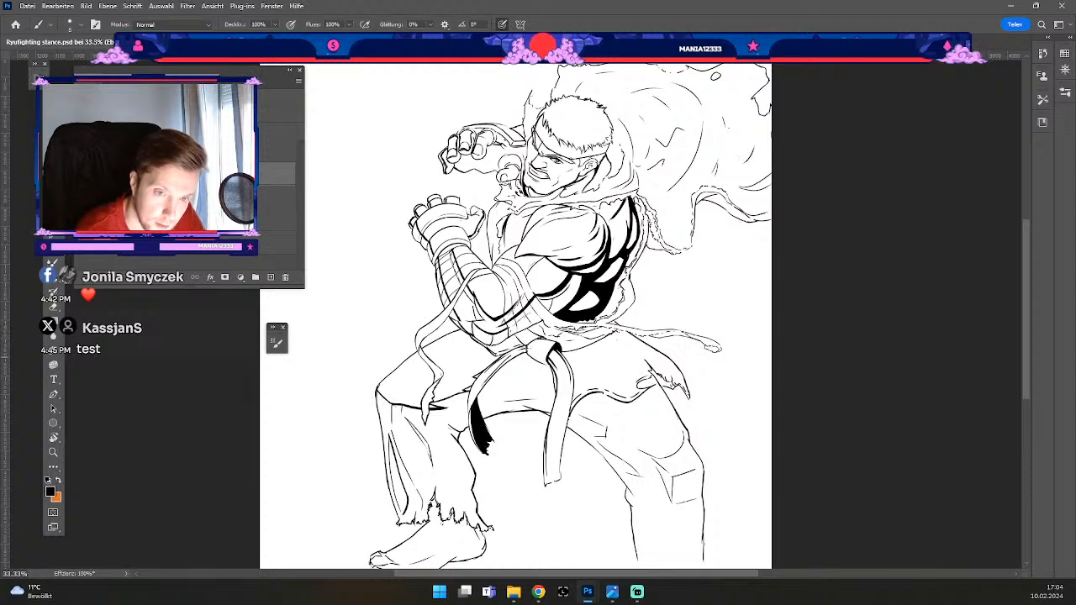
key(ctrl+z)
key(ctrl+z)
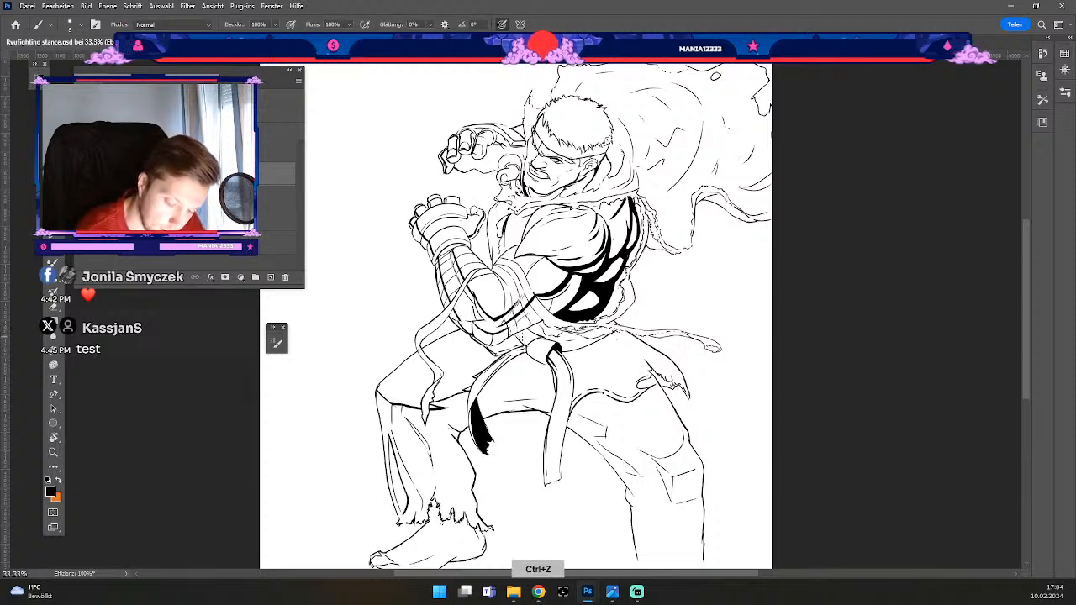
Step: Ink a heavier line along the waist belt beside the knot, undoing missed strokes
key(ctrl+z)
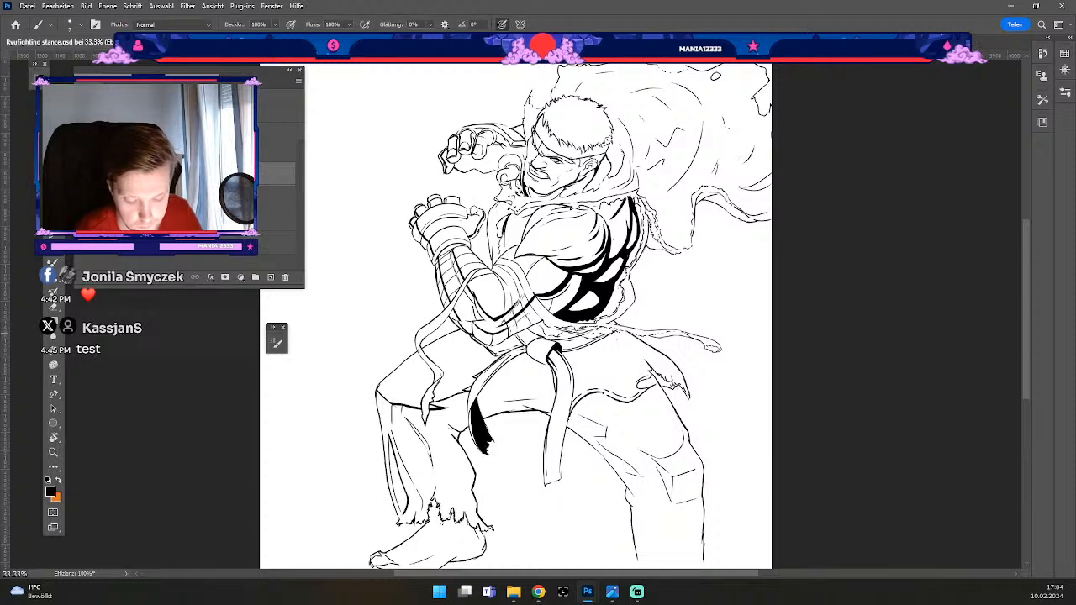
key(ctrl+z)
drag(578, 337, 553, 342)
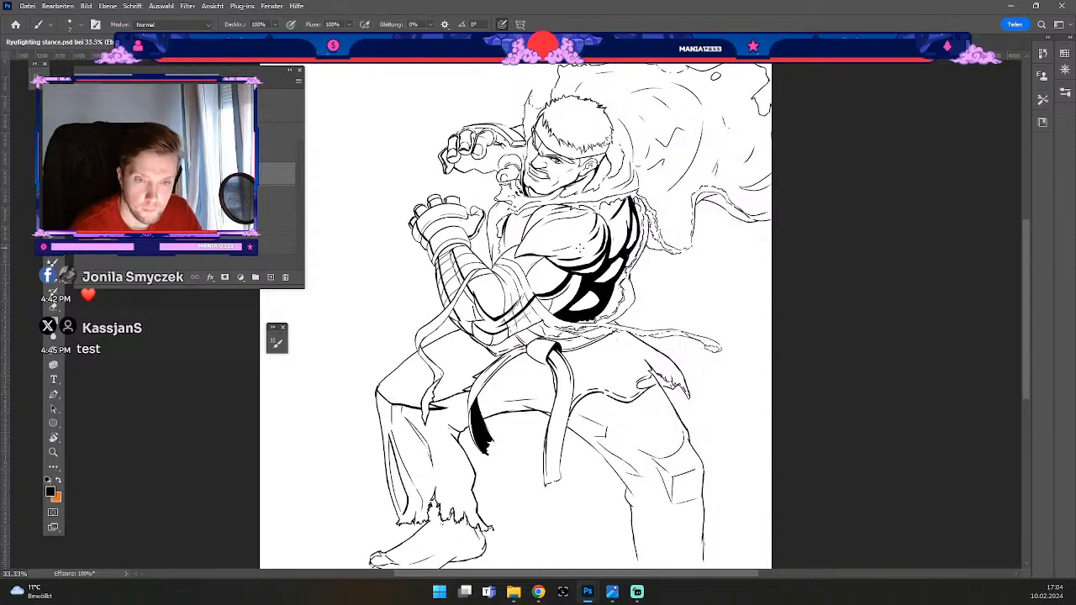
Step: Add a black shadow under the belt between the front hip and the knot with a 15 px brush, trimming it with the Eraser
key(#)
key(#)
key(#)
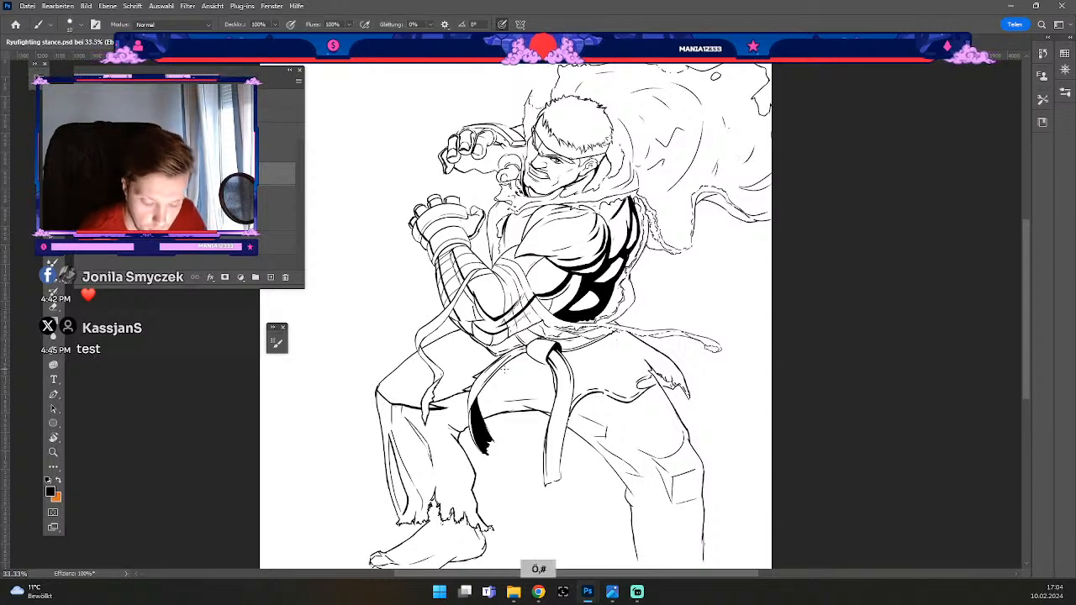
drag(502, 368, 532, 372)
key(ctrl+z)
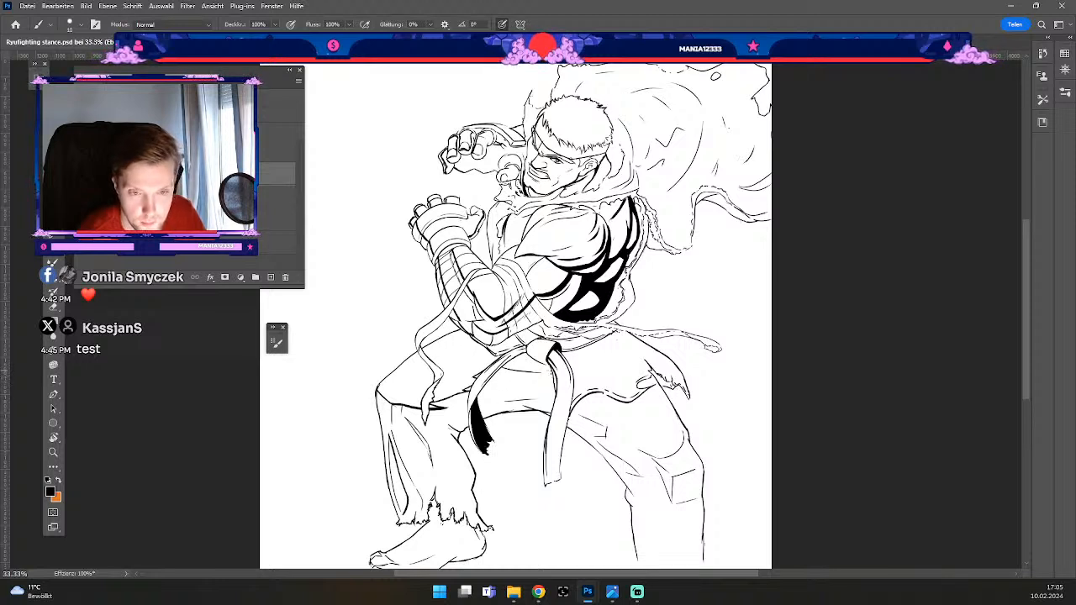
key(odiaeresis)
key(numbersign)
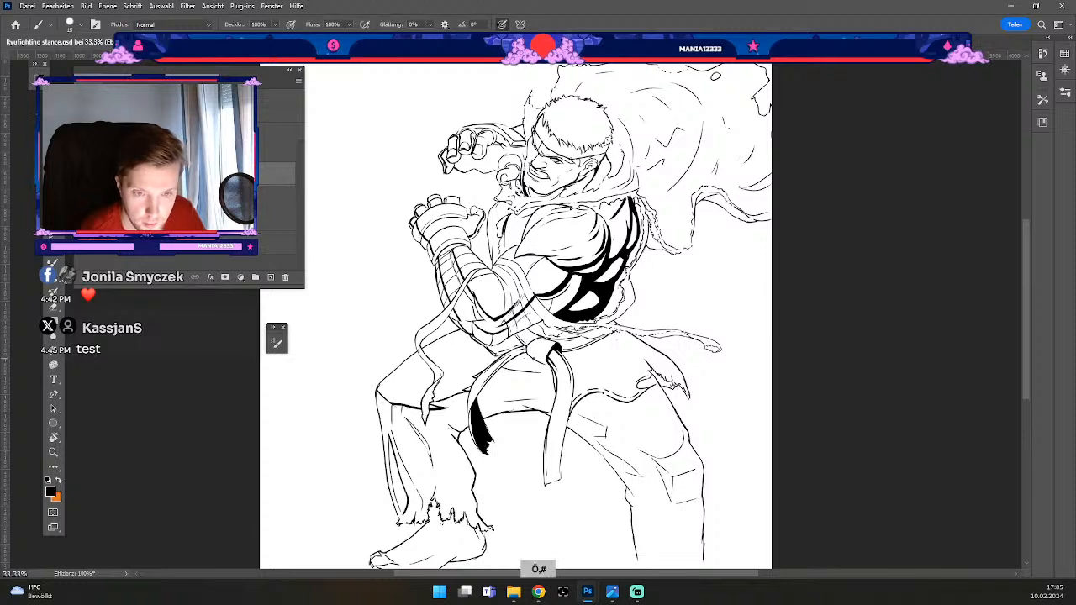
key(ctrl+z)
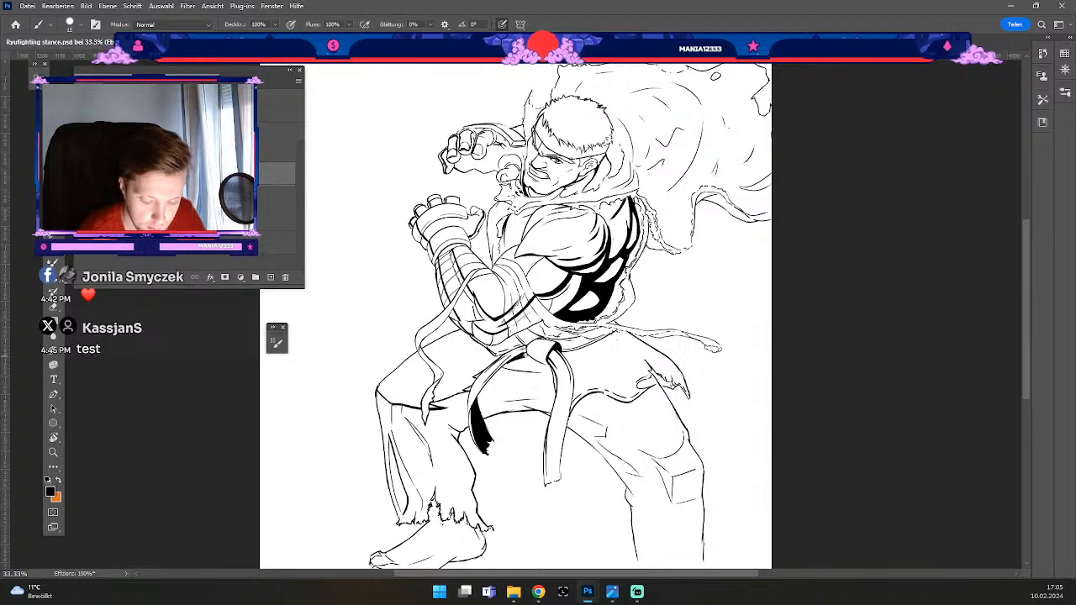
key(e)
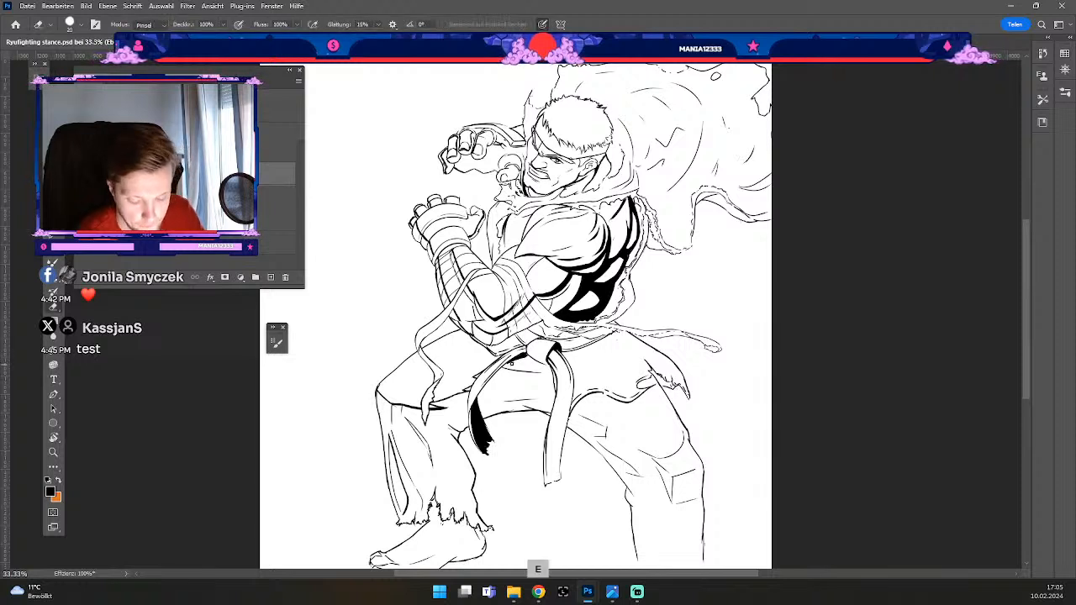
key(b)
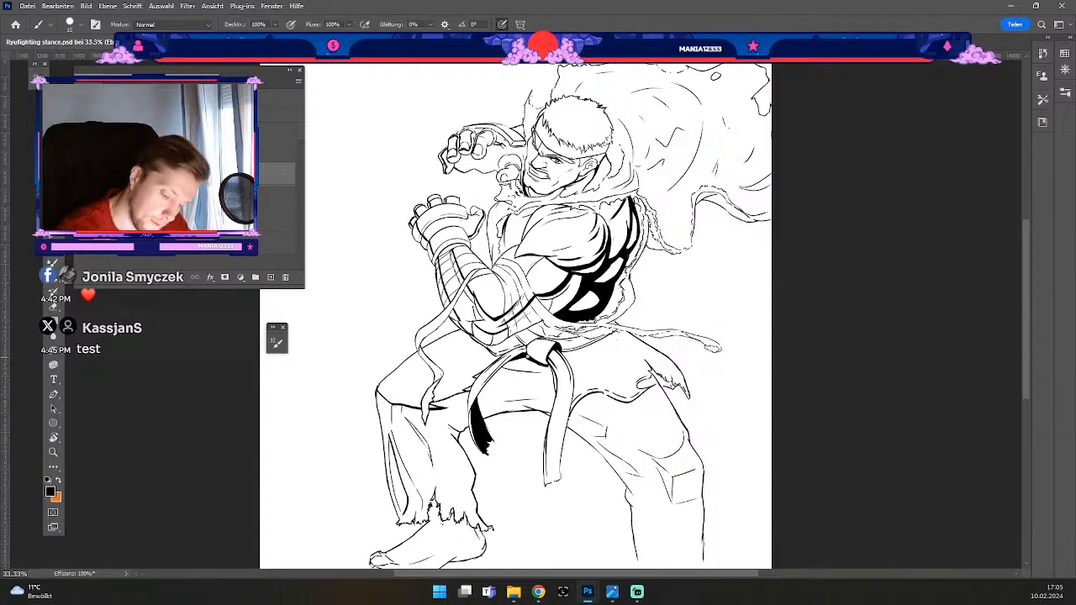
Step: Extend the black shadow beneath the belt knot and along the inner edge of the hanging belt end
key(ctrl+z)
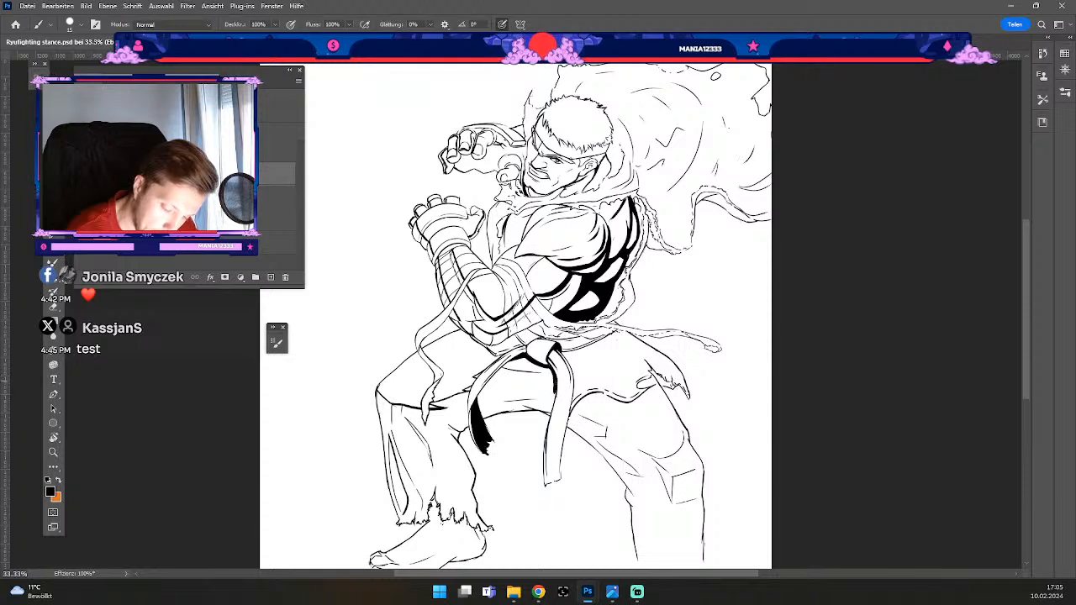
key(e)
key(b)
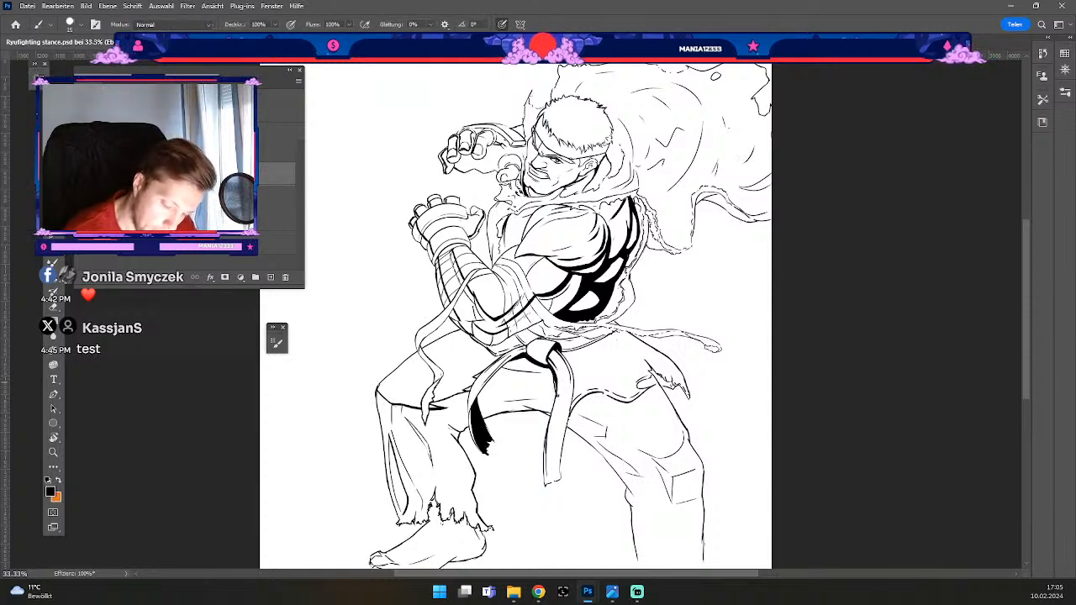
key(b)
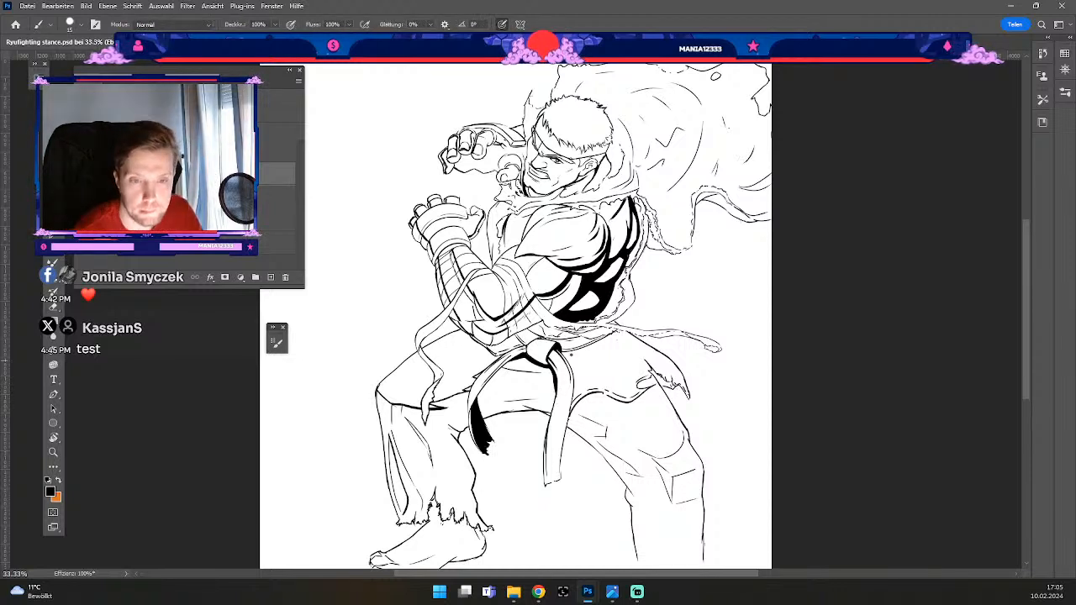
Step: Thicken the belt's lower edge from the knot toward the rear hip, trimming it with the Eraser and undoing misses
key(ctrl+z)
drag(561, 352, 587, 347)
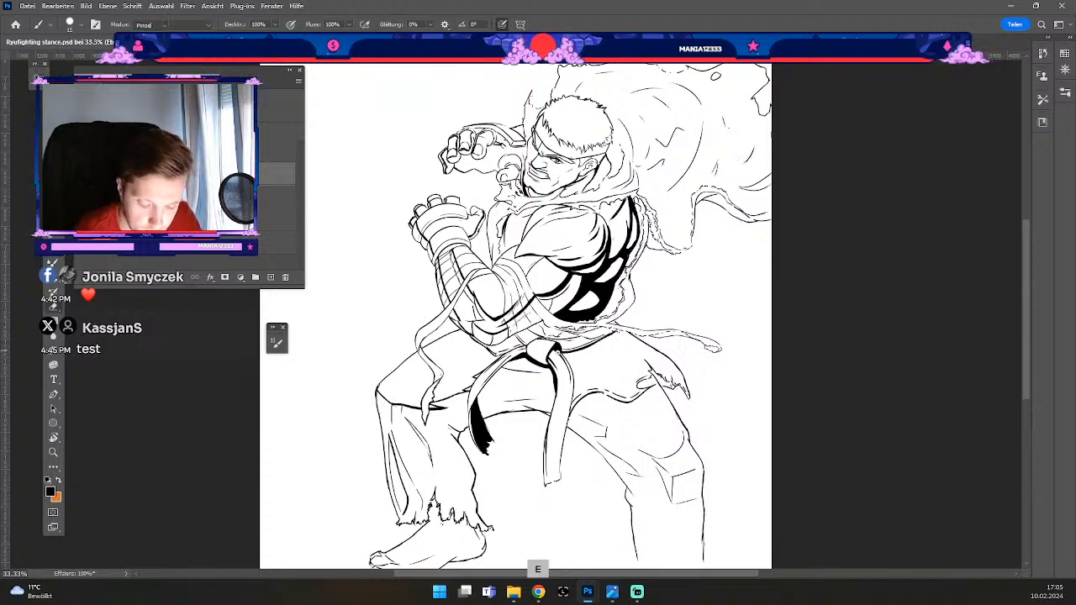
key(e)
key(e)
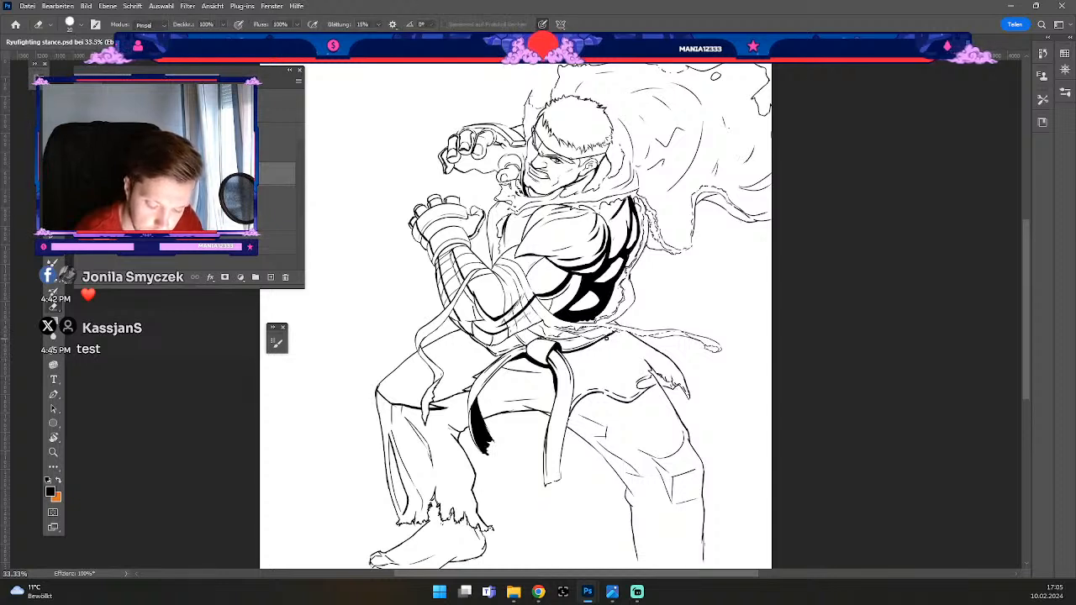
key(ctrl+z)
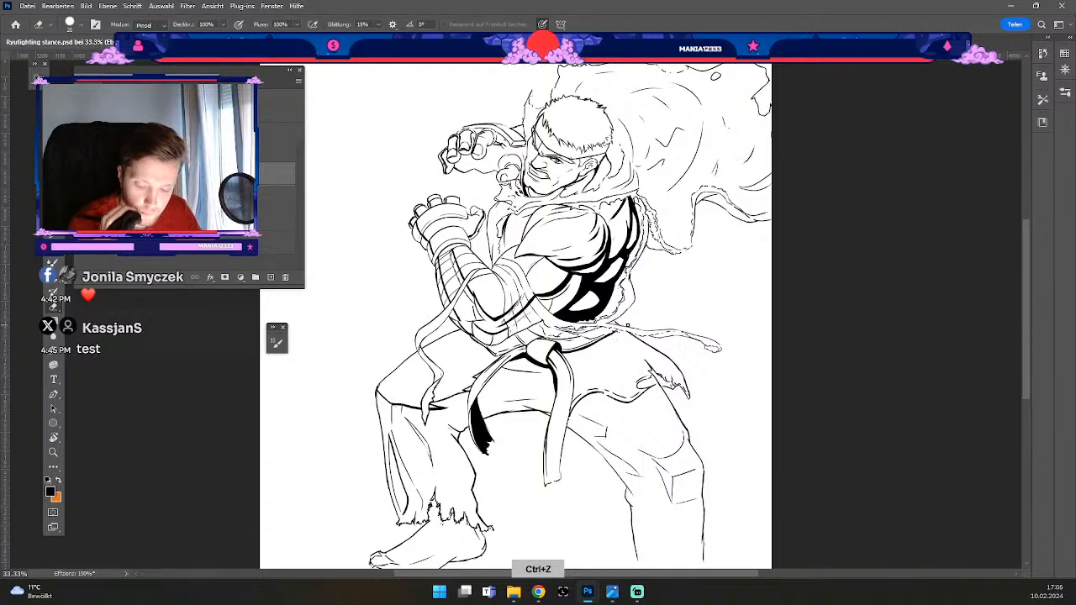
key(b)
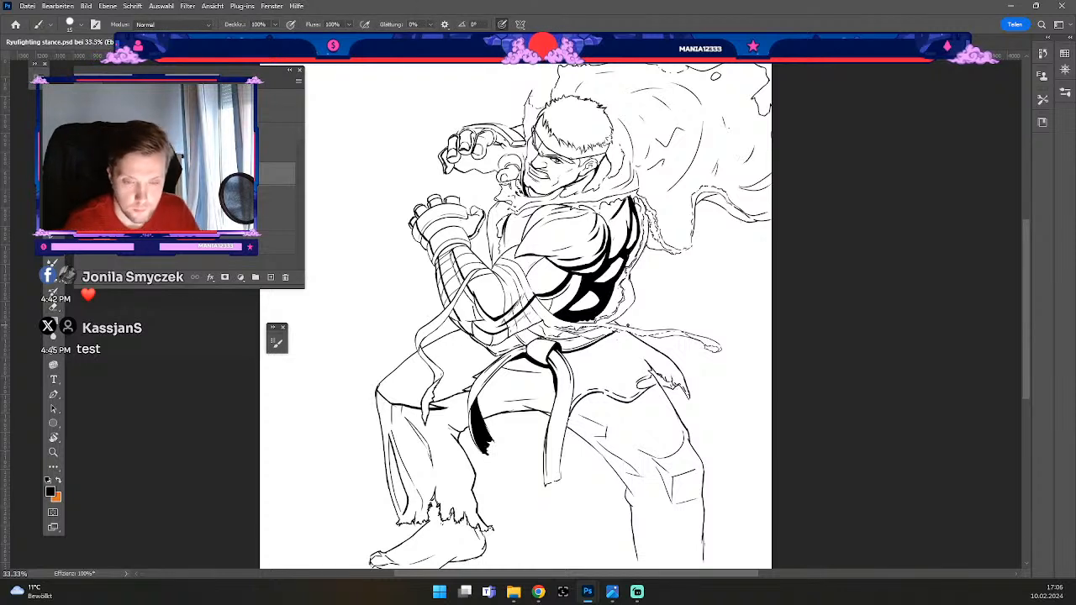
Step: Fill a curved black shadow under the jacket hem beside the belt end with a 20 px brush, thinning it with the Eraser
key(bracketright)
mouse_move(587, 401)
mouse_down()
mouse_move(569, 417)
mouse_move(585, 400)
mouse_move(635, 401)
mouse_move(602, 399)
mouse_up()
key(odiaeresis)
key(numbersign)
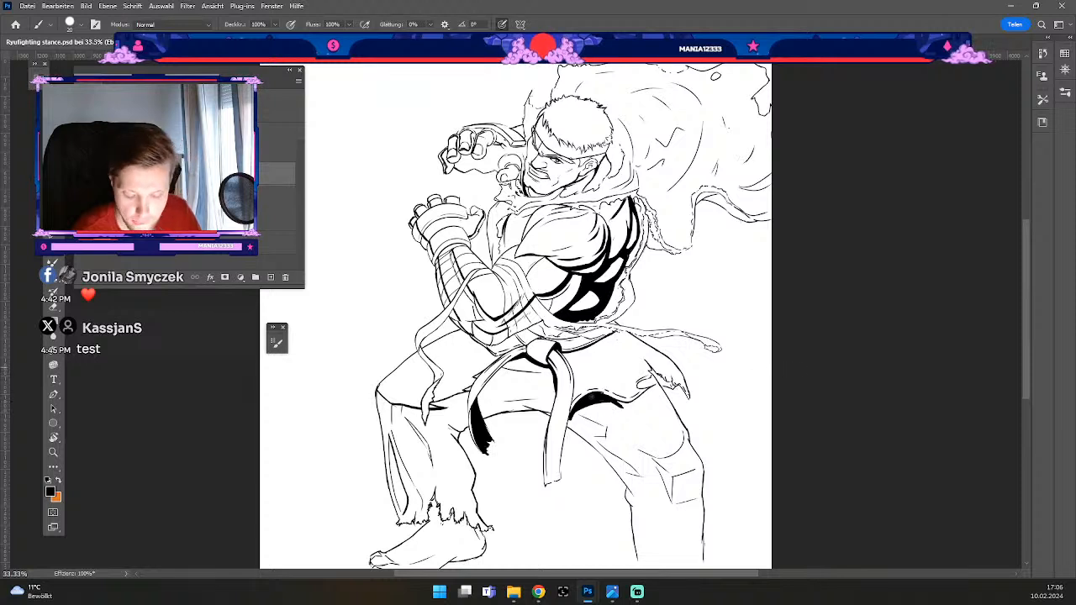
key(e)
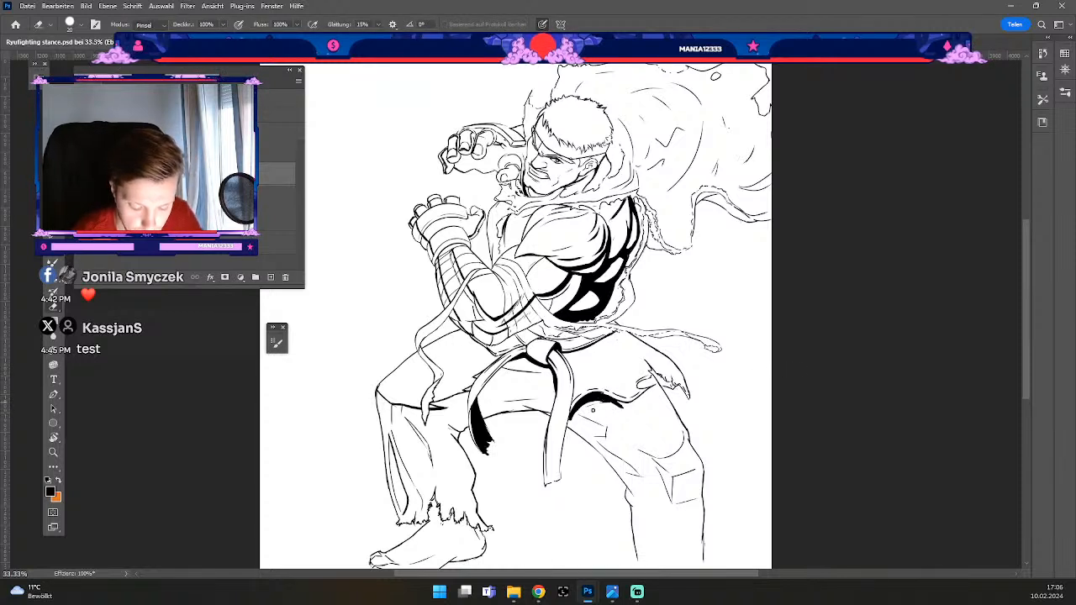
key(numbersign)
drag(582, 407, 605, 405)
key(b)
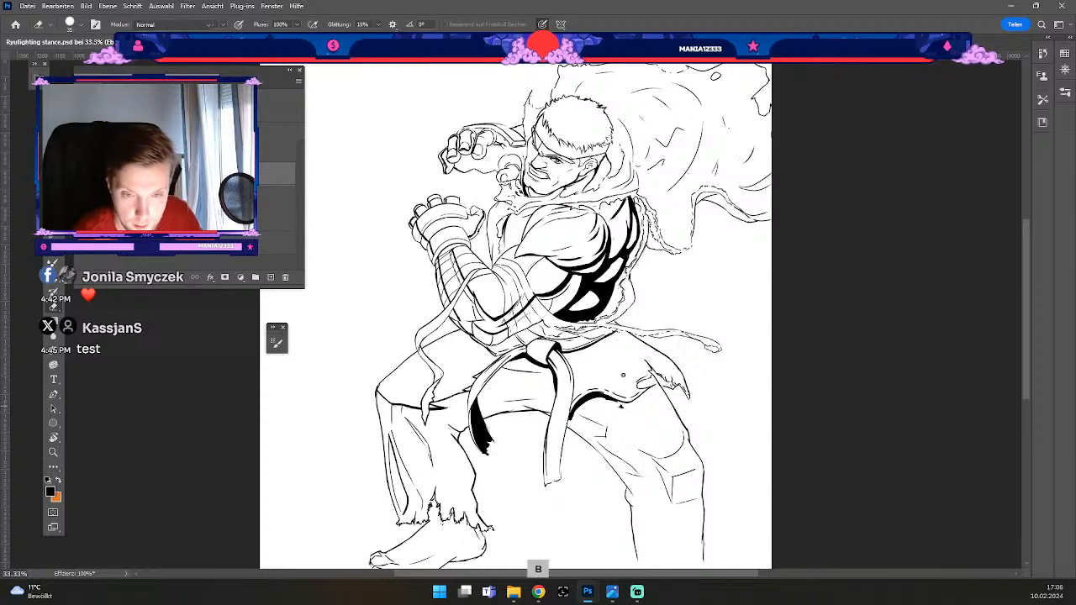
Step: Rebuild the shadow under the jacket hem as a fuller black shape and enlarge the brush to 30 px, undoing misses
key(numbersign)
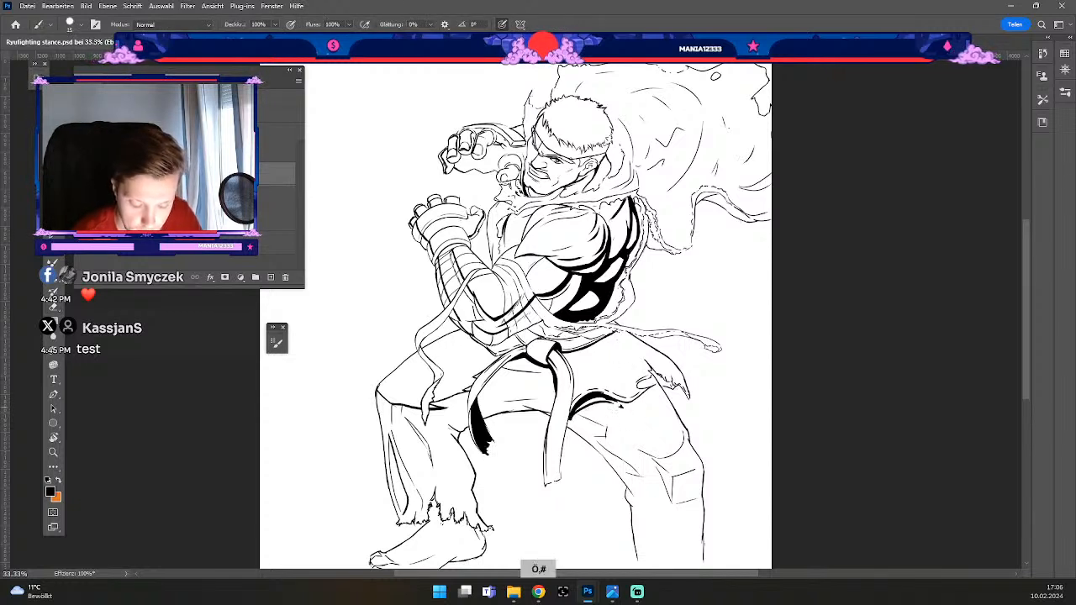
key(ctrl+z)
drag(614, 400, 587, 403)
key(numbersign)
key(numbersign)
key(numbersign)
key(ctrl+z)
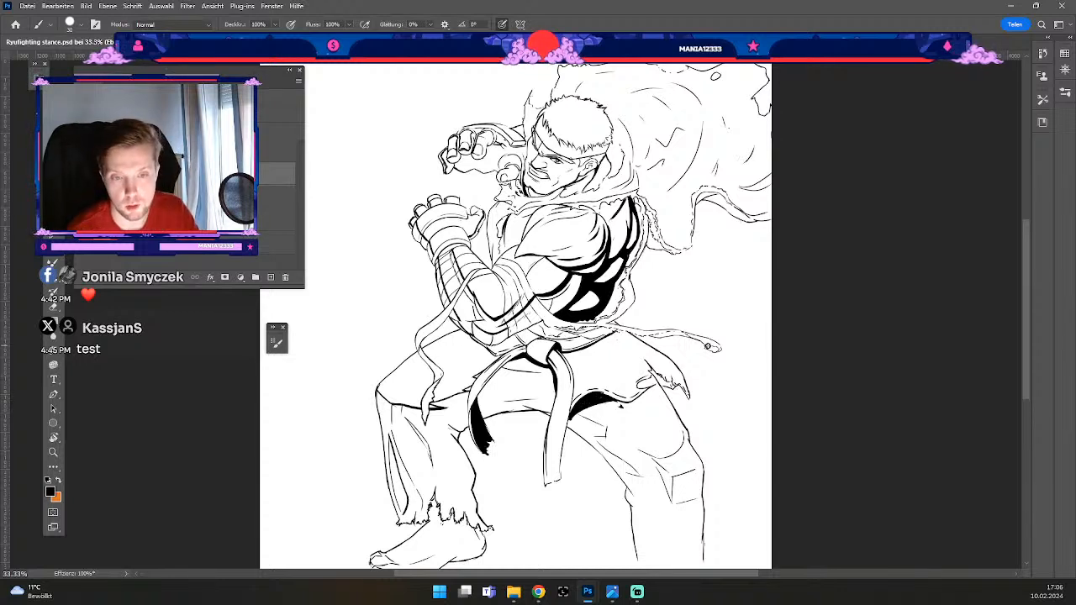
Step: Fill the shadow on the thigh under the tunic hem, beside the hanging belt end, with solid black using the Brush
key(b)
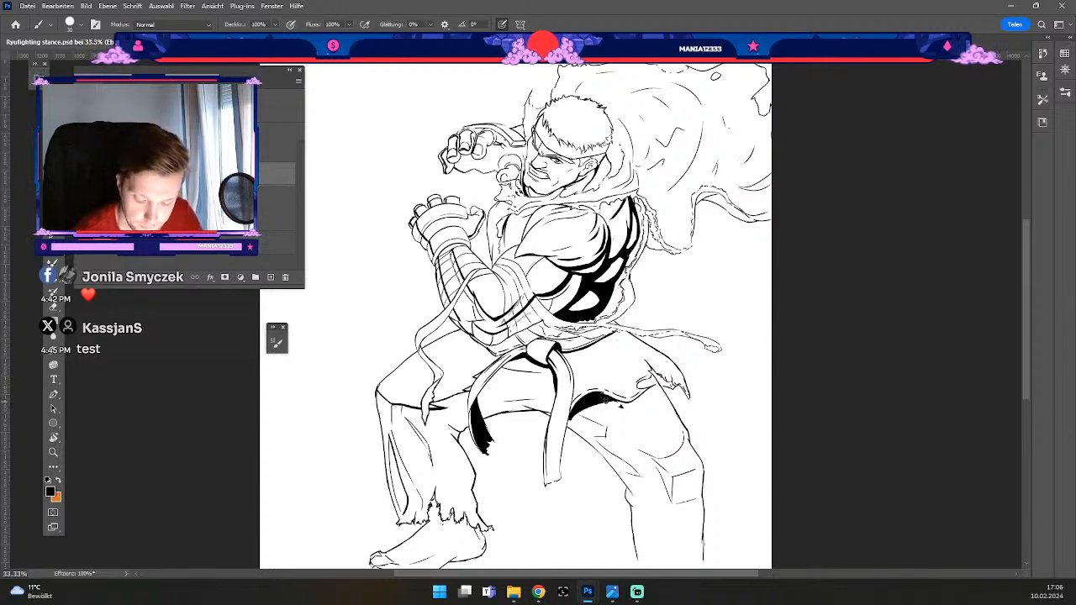
key(b)
drag(593, 410, 578, 427)
key(odiaeresis)
key(numbersign)
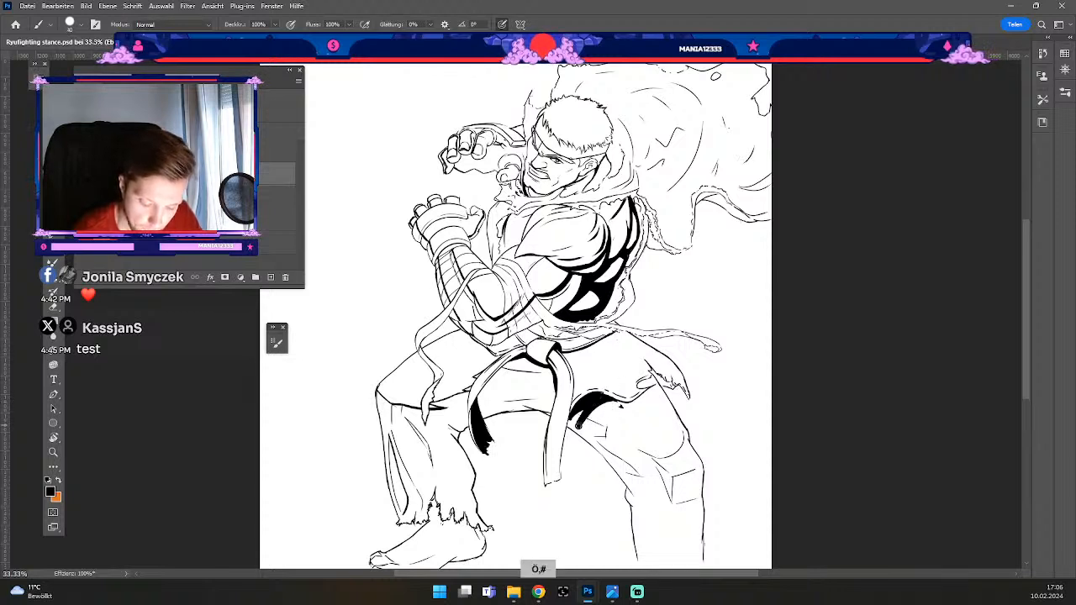
key(numbersign)
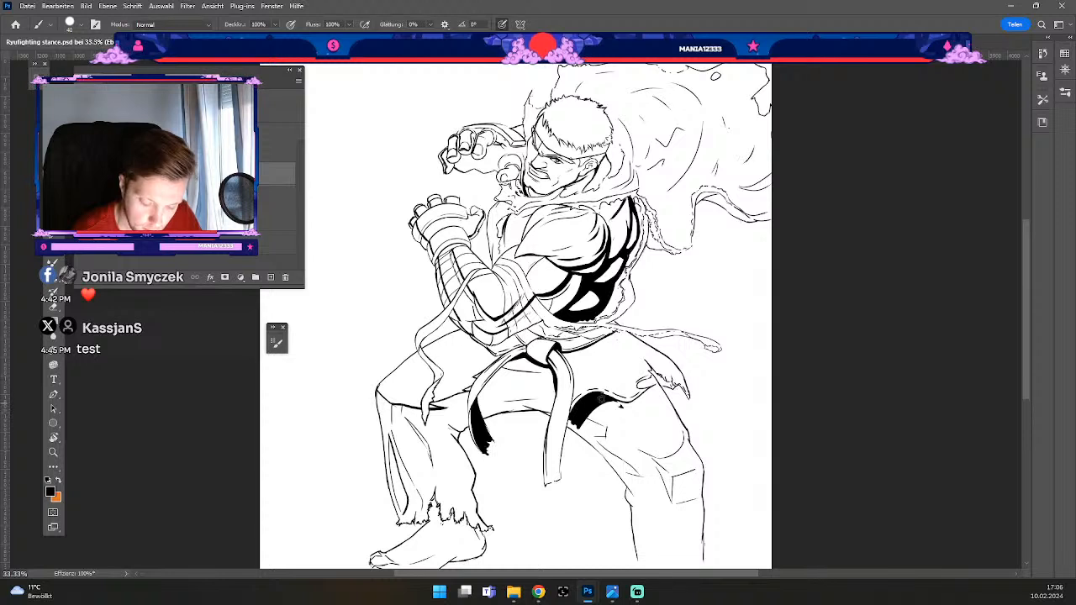
Step: Trim the outer edge of the black thigh shadow under the tunic hem with a smaller Eraser
key(e)
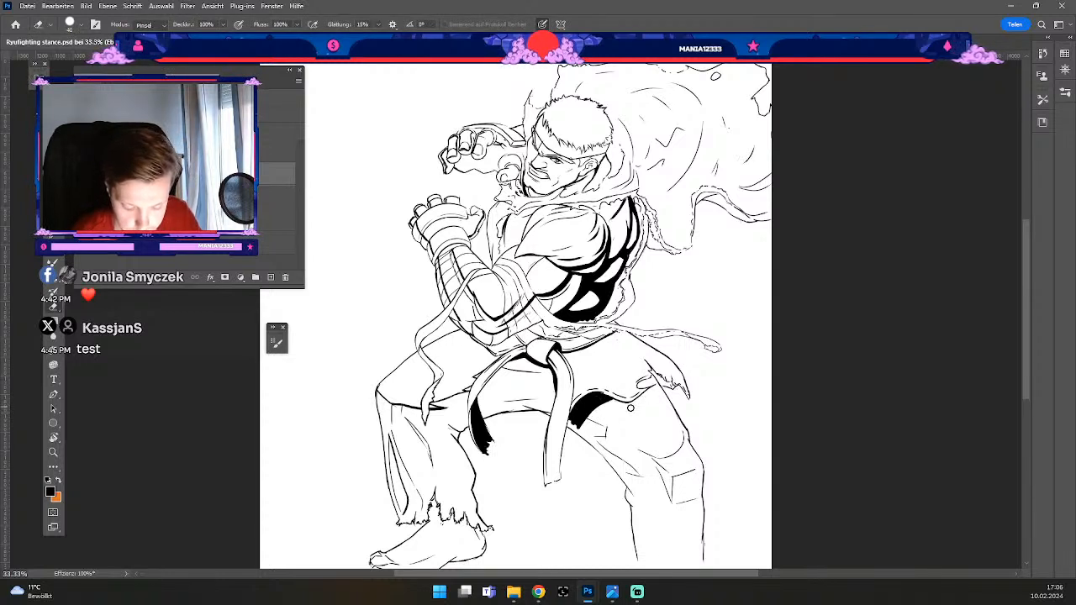
key(b)
key(e)
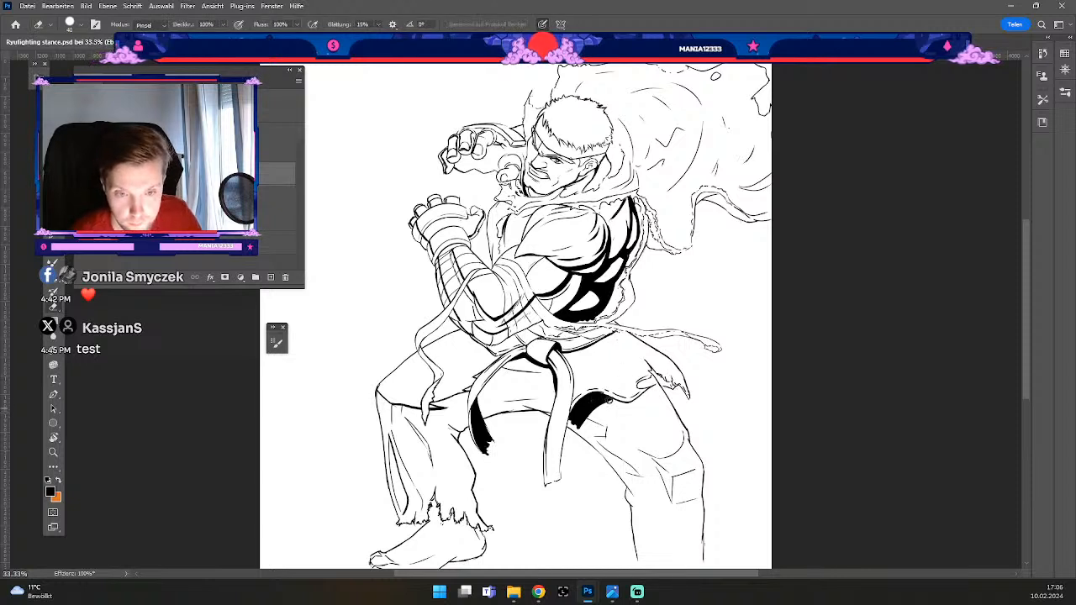
key(odiaeresis)
key(numbersign)
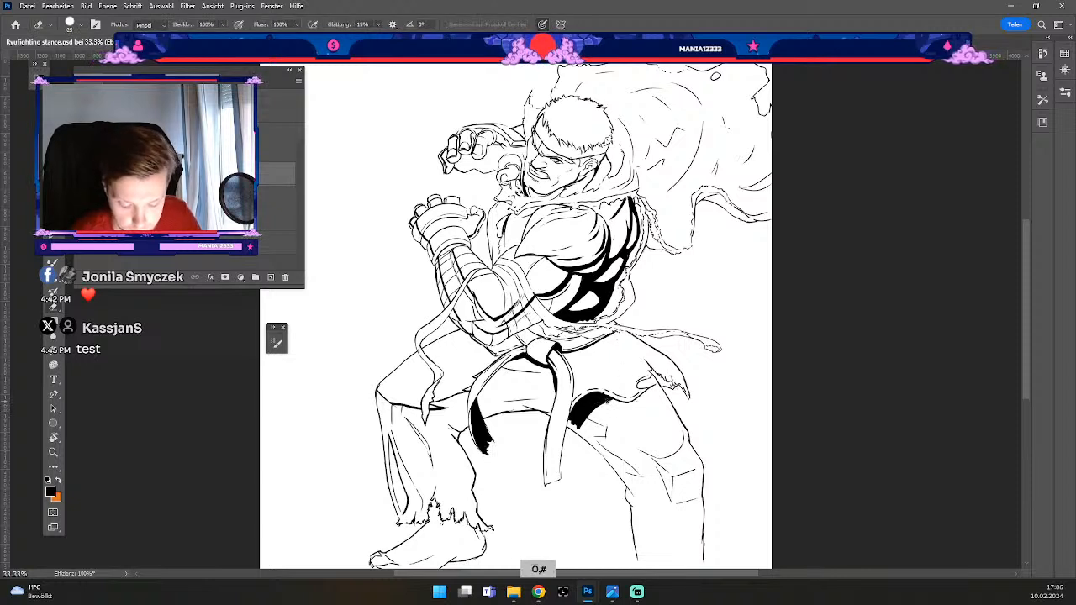
Step: Extend the black shadow along the underside of the tunic hem up to the torn flap at the hip
key(b)
drag(608, 400, 640, 401)
key(odiaeresis)
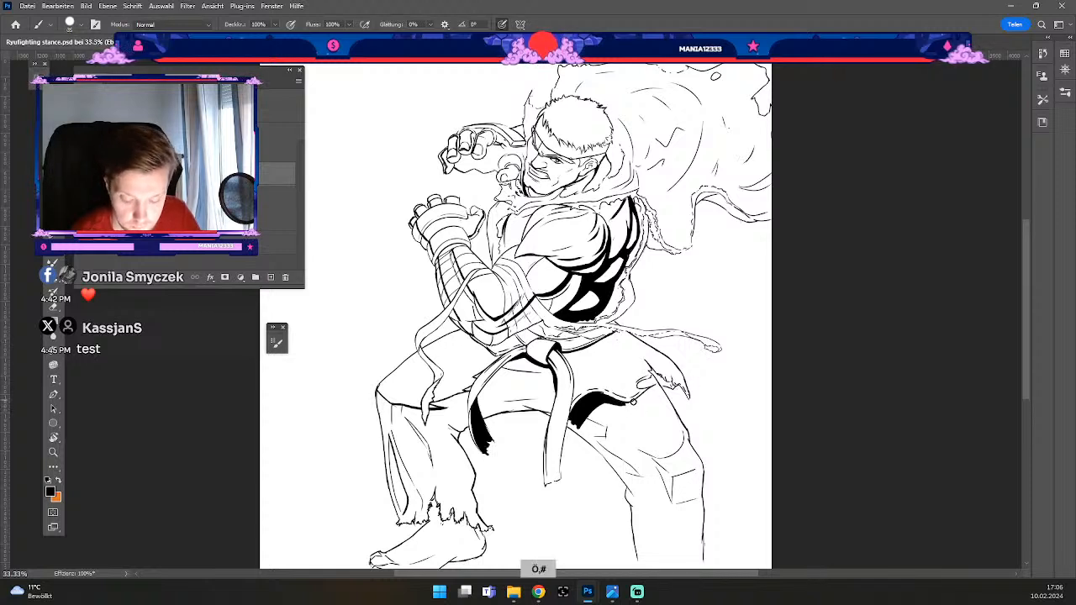
key(odiaeresis)
key(odiaeresis)
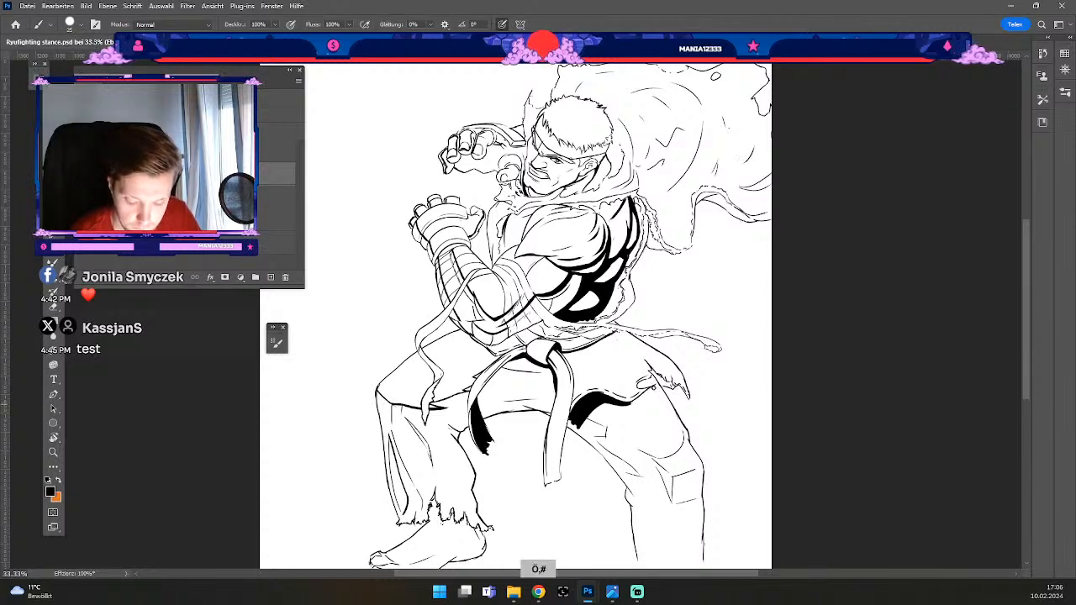
drag(638, 400, 659, 386)
Step: Fill the fold beside the torn flap of the tunic hem with solid black
key(numbersign)
key(numbersign)
key(numbersign)
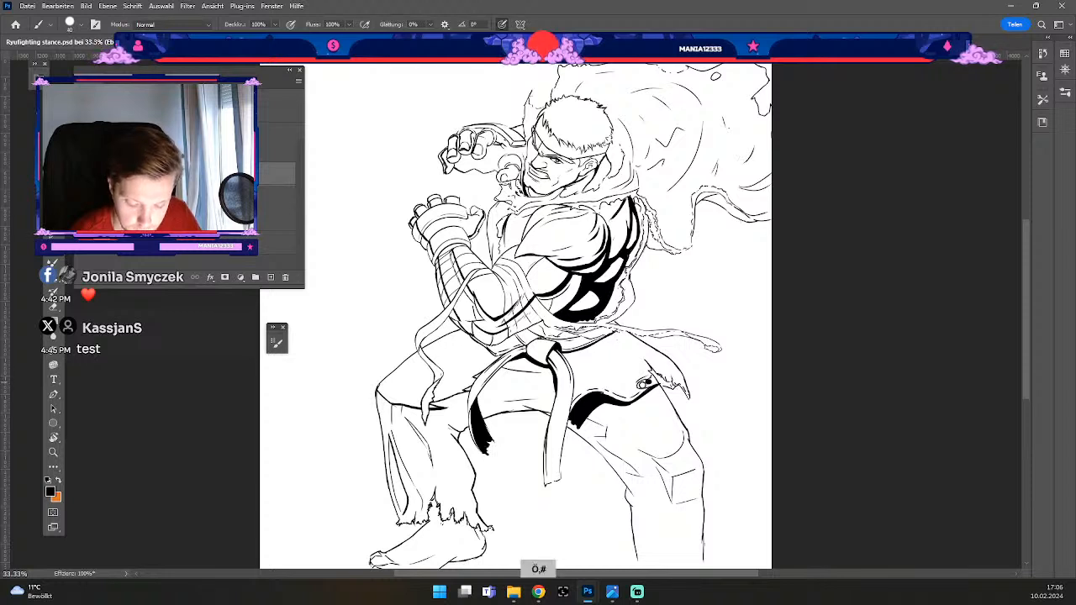
click(643, 383)
key(odiaeresis)
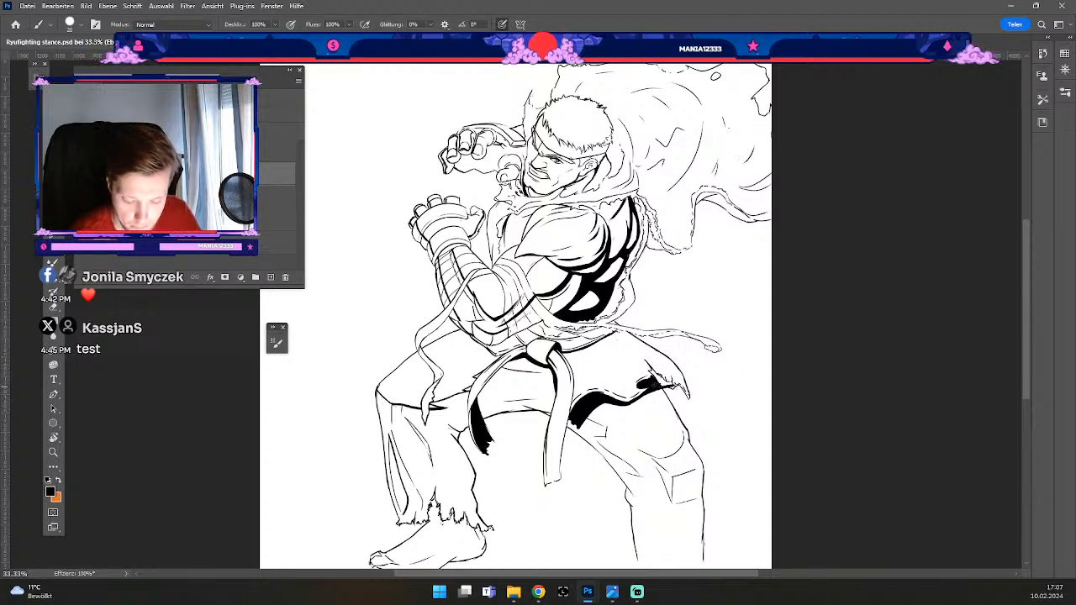
Step: Clean up the edges of the torn flap and the adjoining hem shadow with the Eraser and small brush touch-ups
key(e)
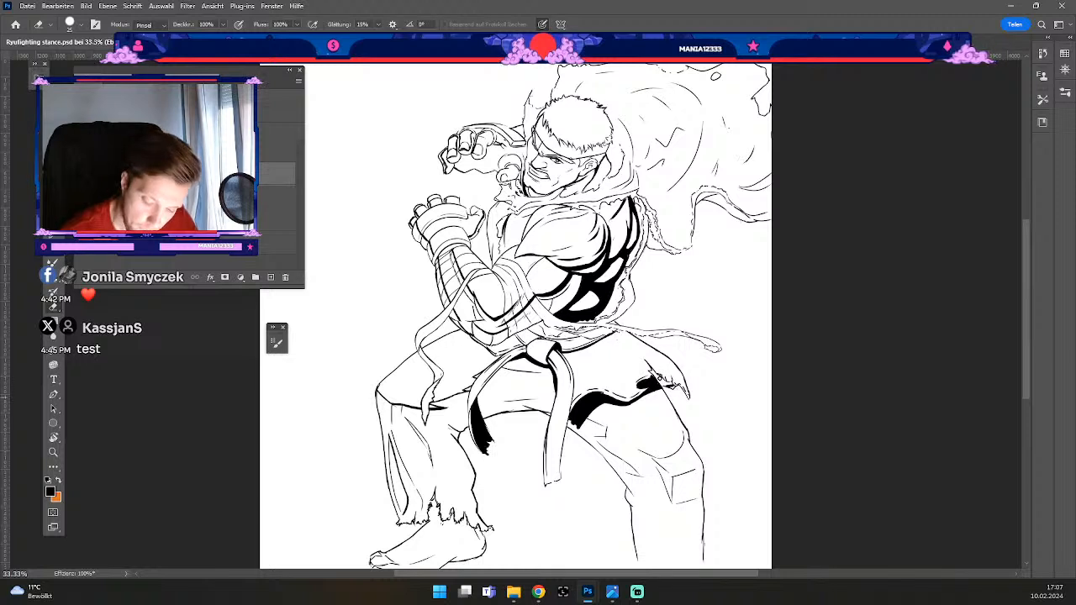
key(e)
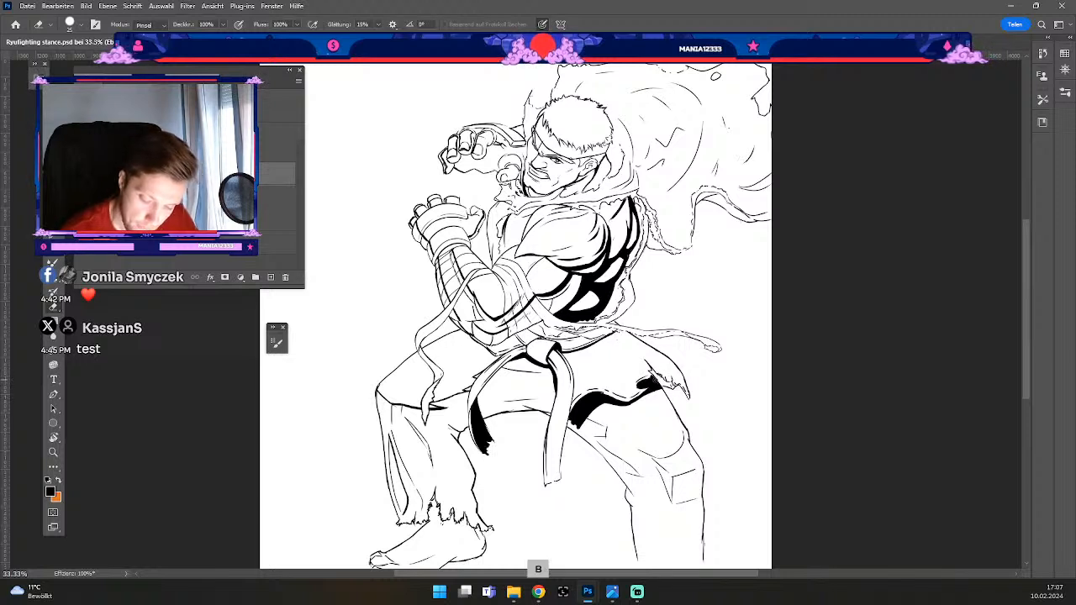
key(b)
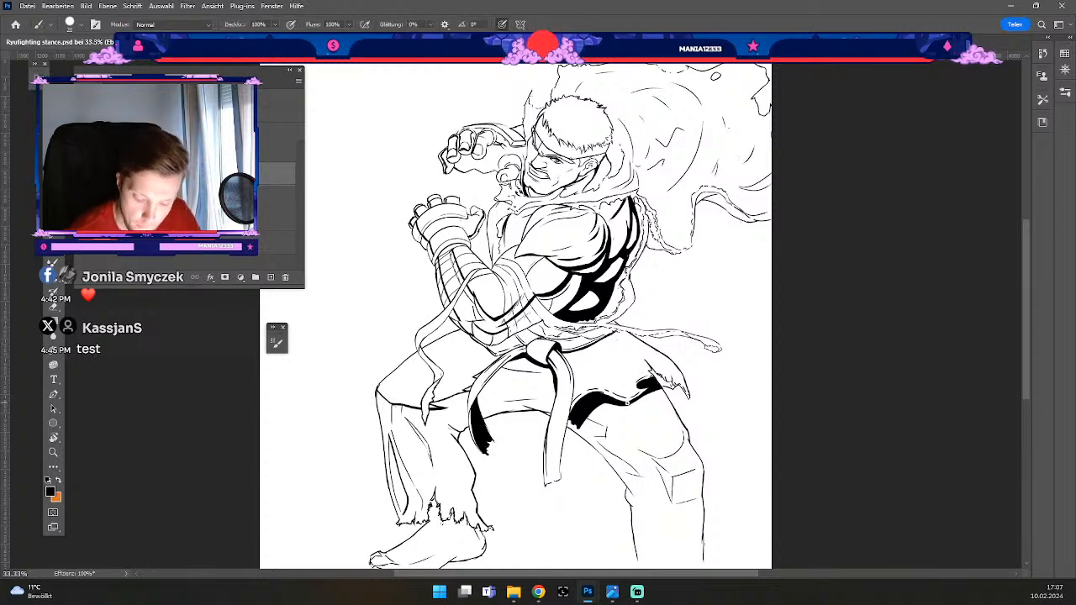
key(e)
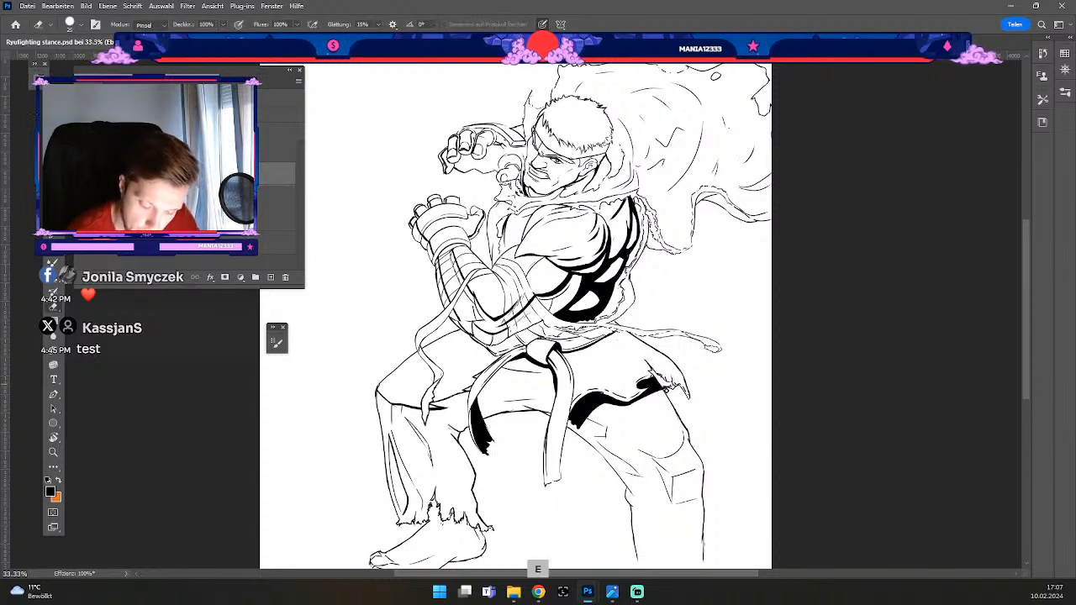
drag(664, 385, 674, 387)
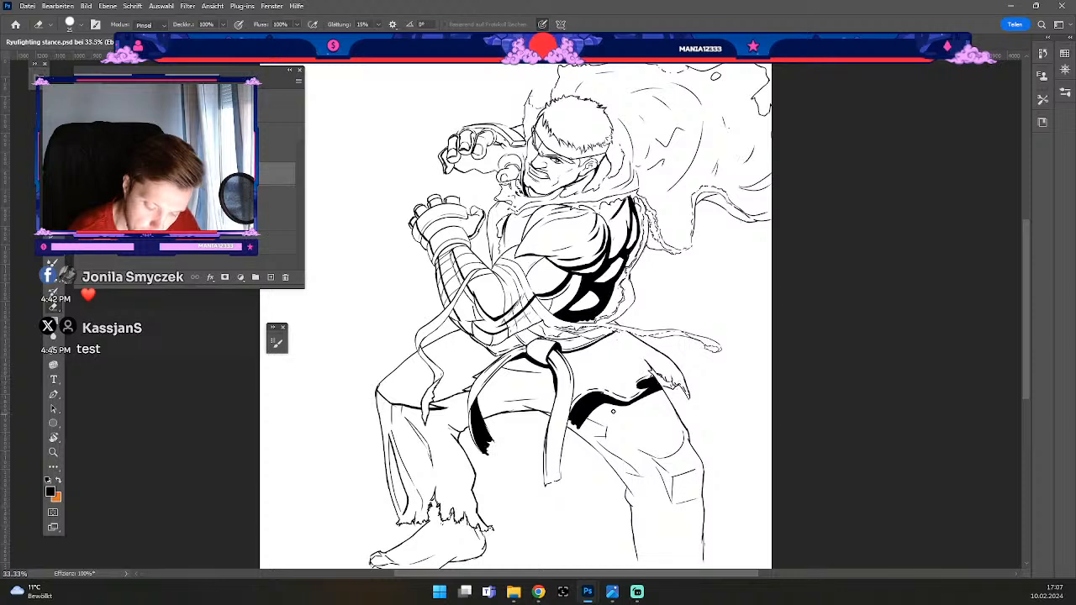
Step: Trim the lower end of the black thigh shadow next to the hanging belt end with a larger Eraser
key(b)
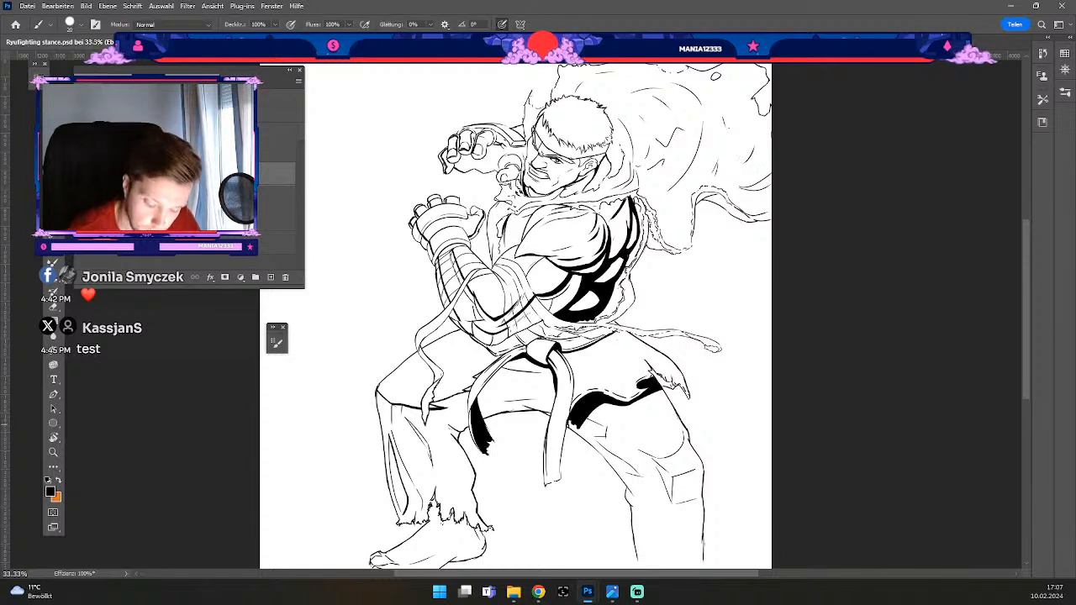
key(ctrl+z)
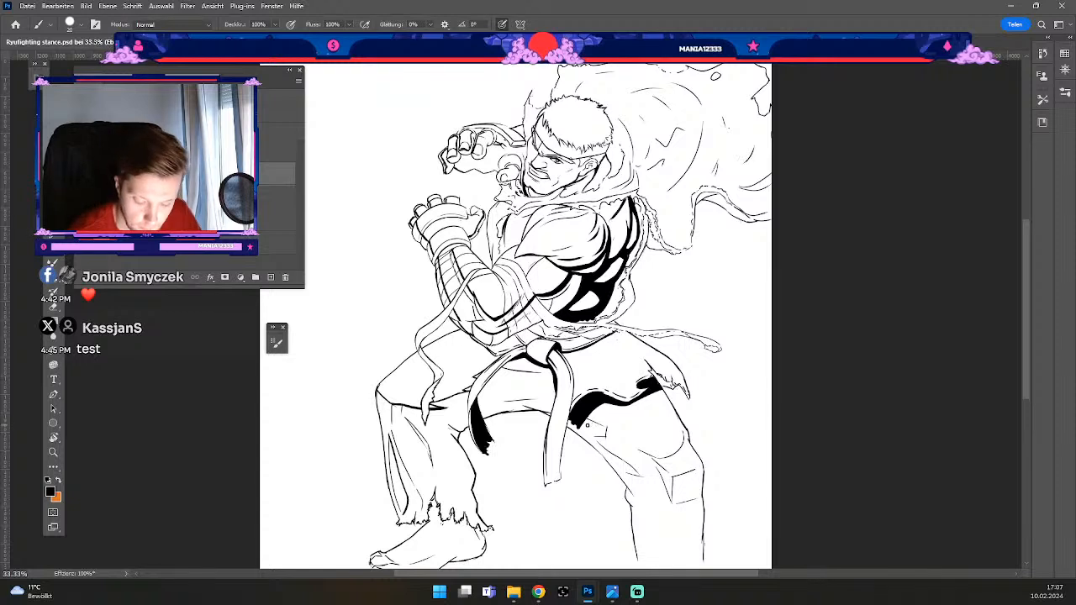
key(e)
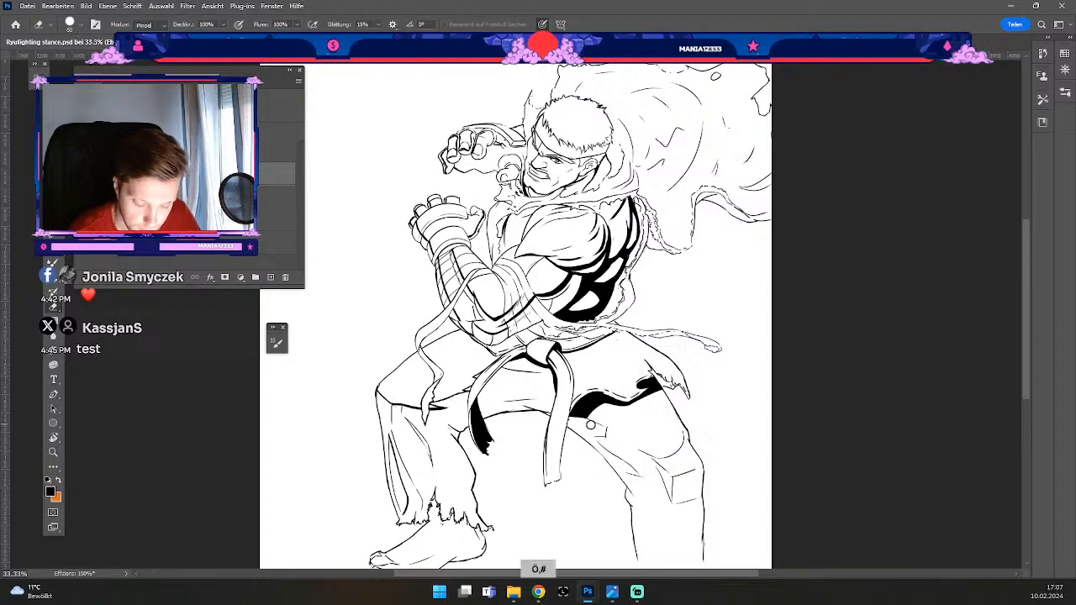
key(b)
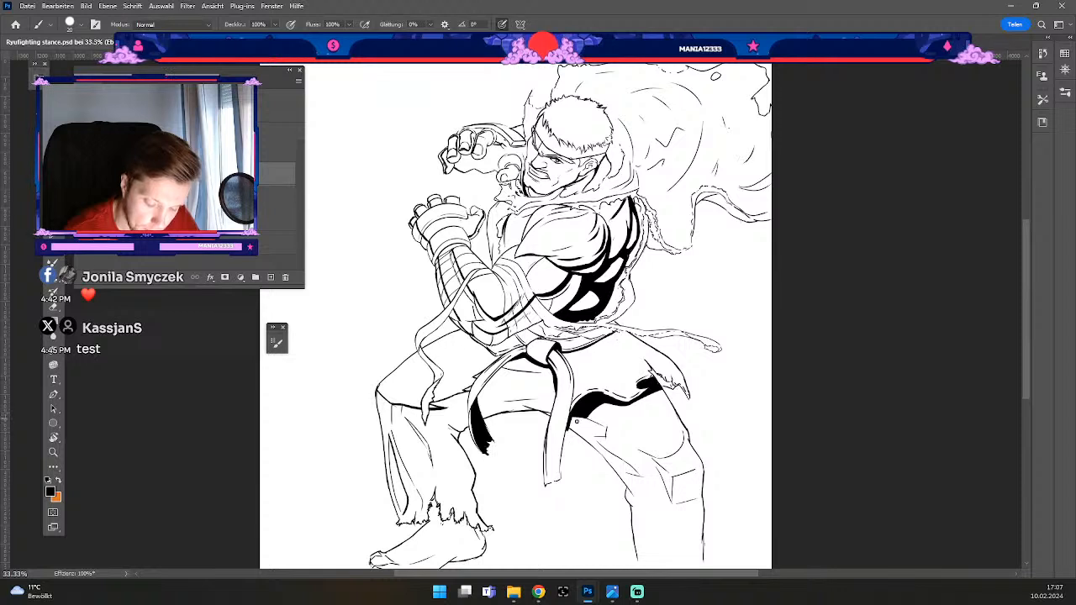
key(e)
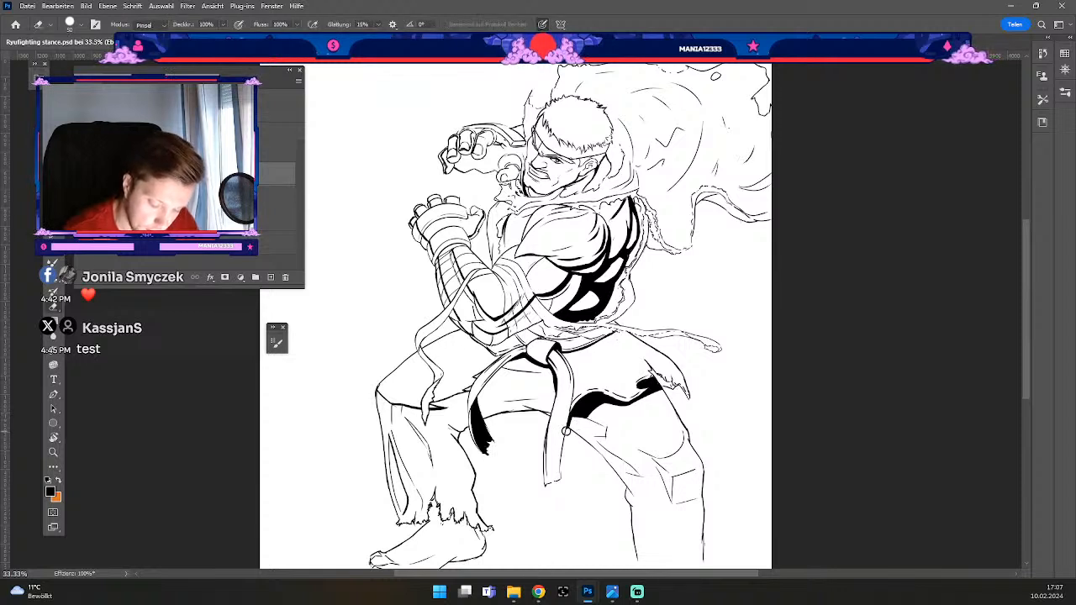
Step: Ink the angular fold on the thigh below the hem shadow with thick black lines, including its short hooked corner
key(b)
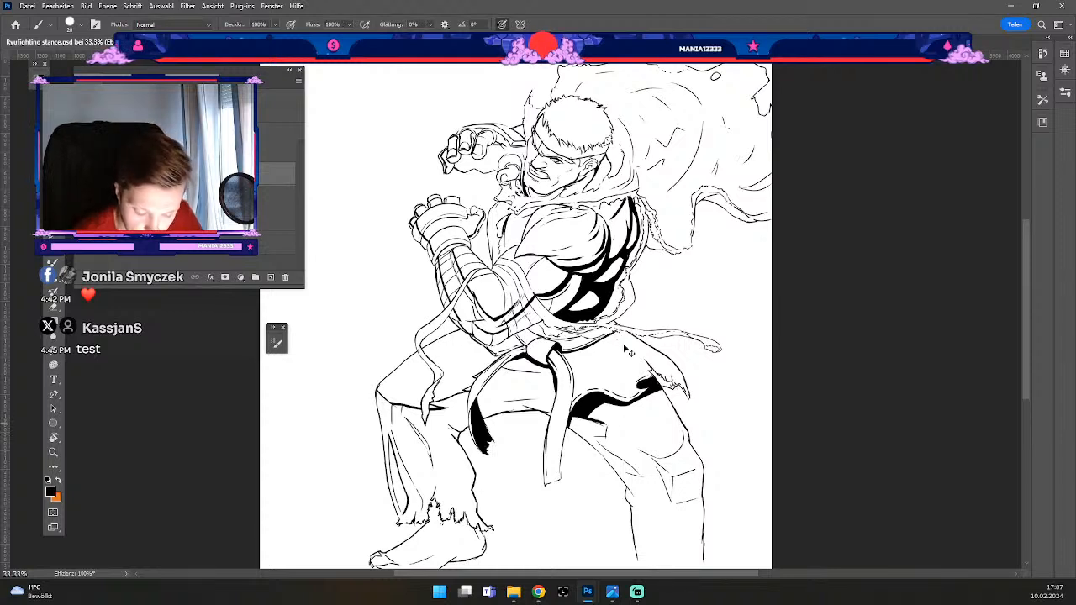
key(ctrl+z)
drag(581, 418, 606, 429)
key(ctrl+z)
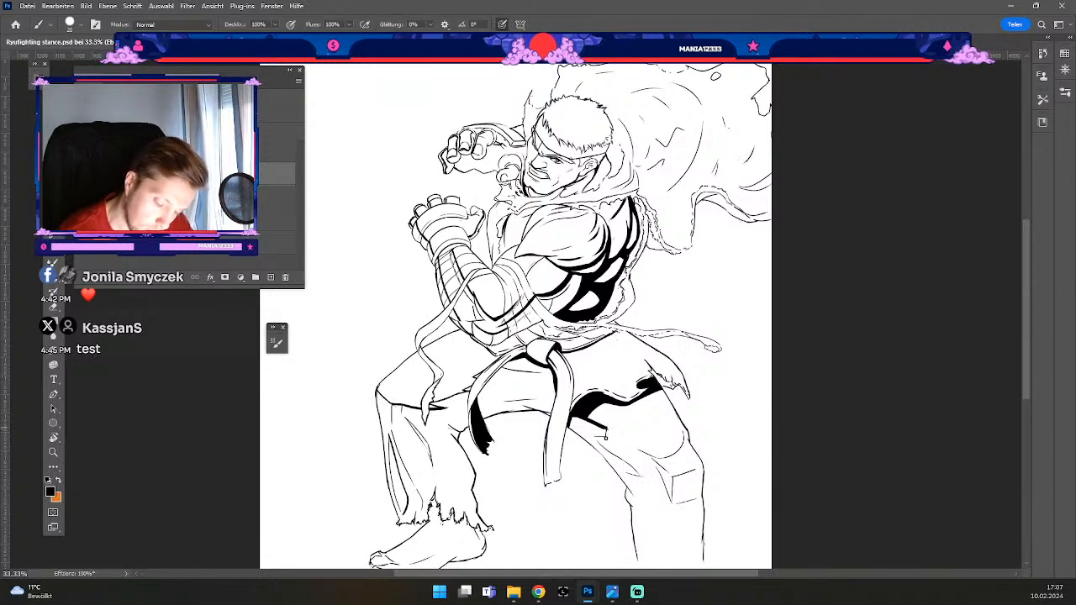
key(e)
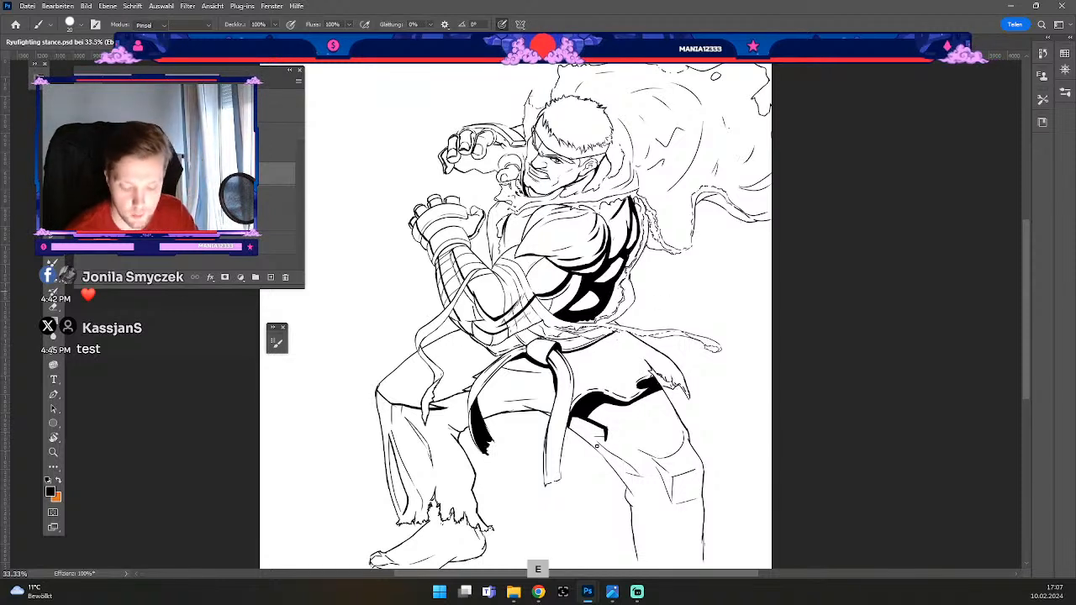
key(b)
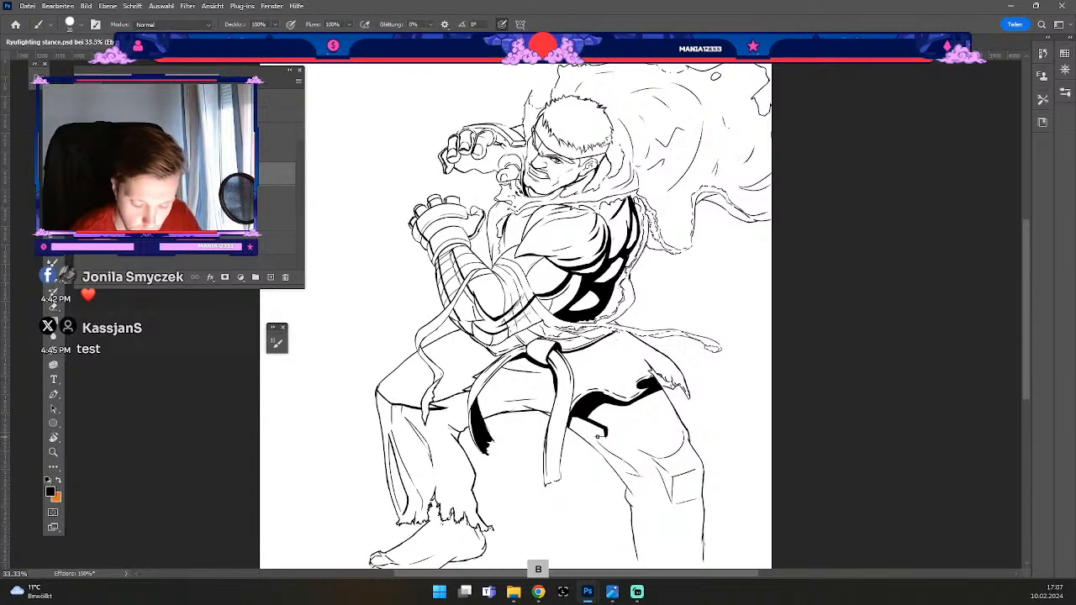
key(odiaeresis)
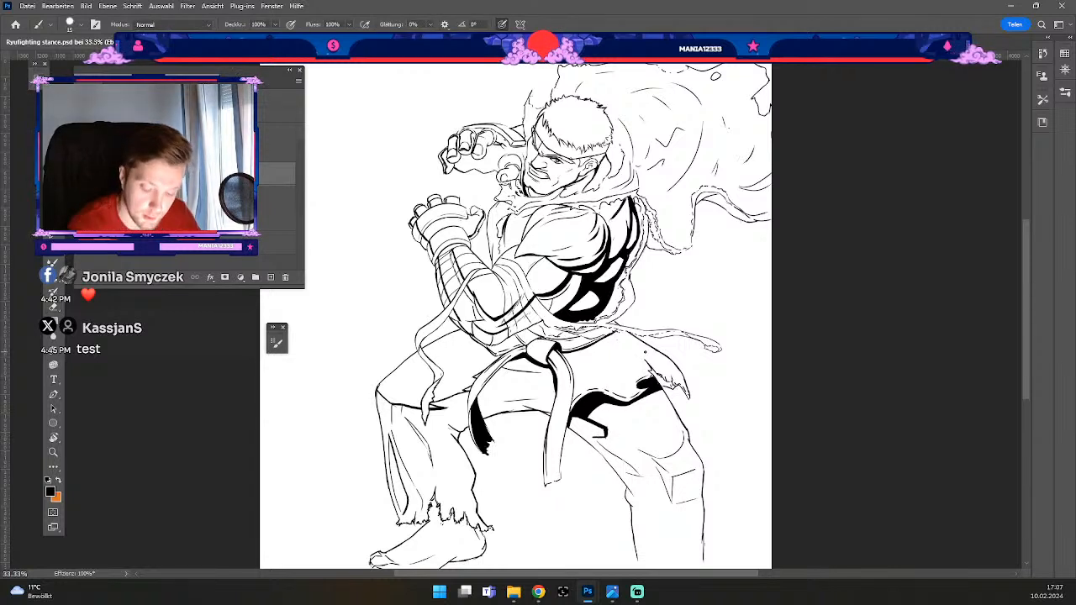
Step: Thin the angular thigh fold with the Eraser and redraw its hooked corner with a 15 px brush
key(e)
key(ctrl+z)
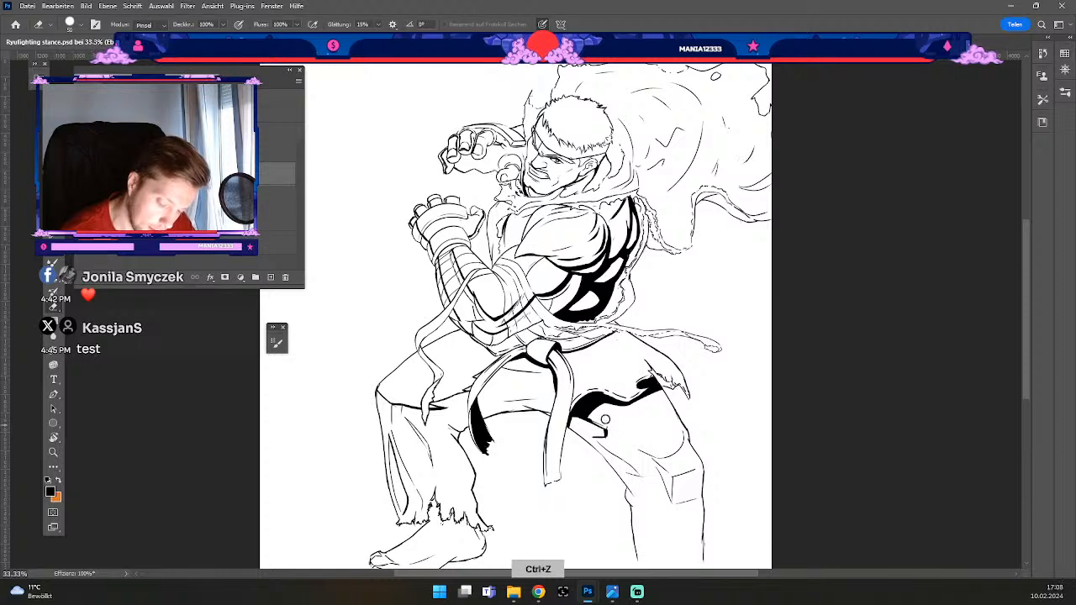
key(odiaeresis)
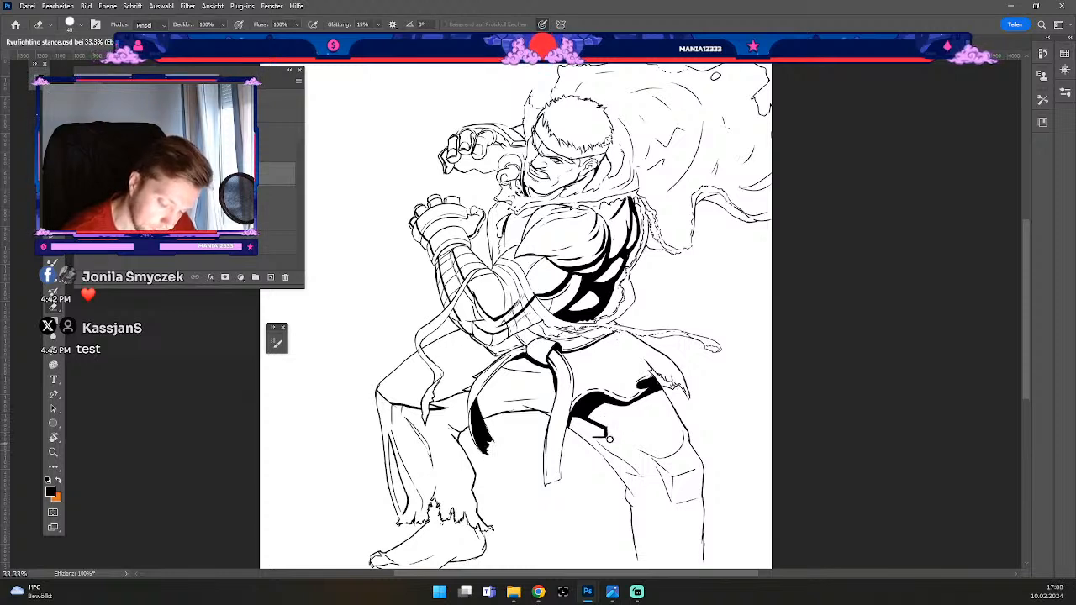
key(b)
key(ctrl+z)
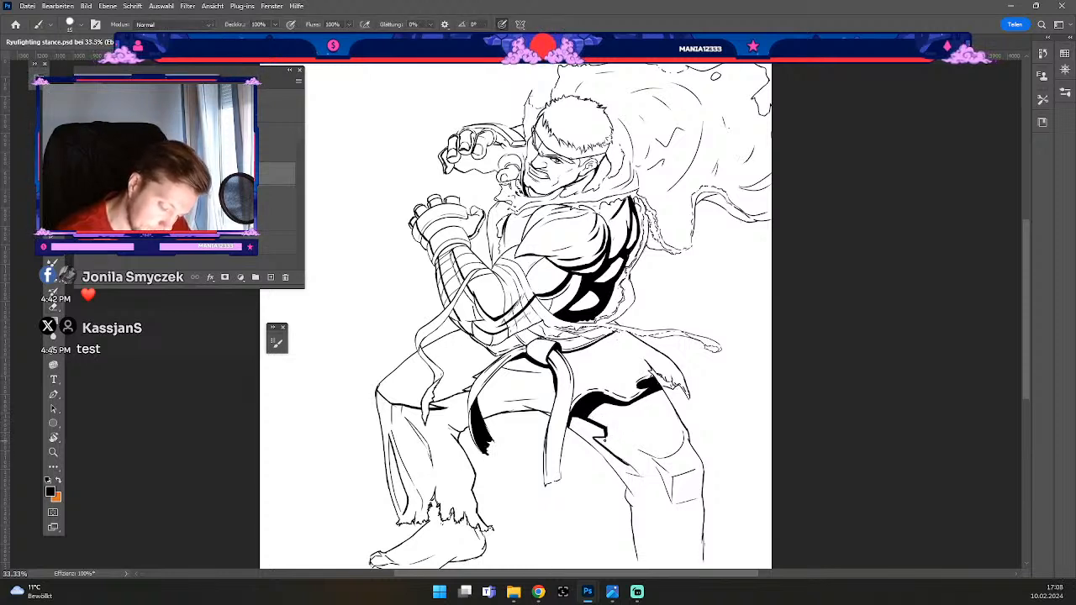
key(b)
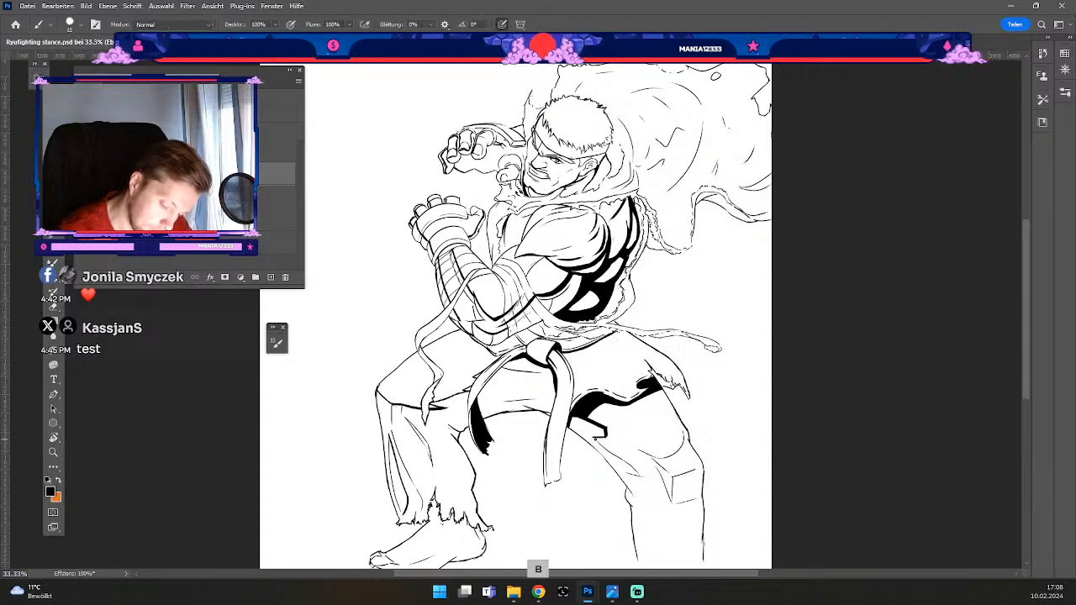
Step: Ink the inner thigh contour from the angular fold down to the knee with a 15 px brush at 11% smoothing
key(ctrl+z)
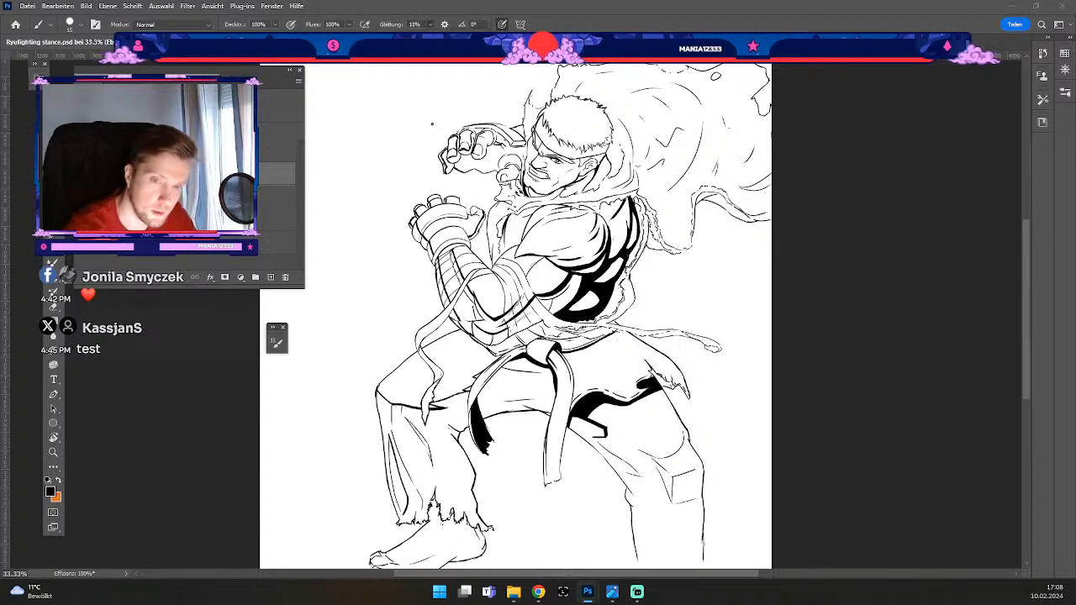
key(b)
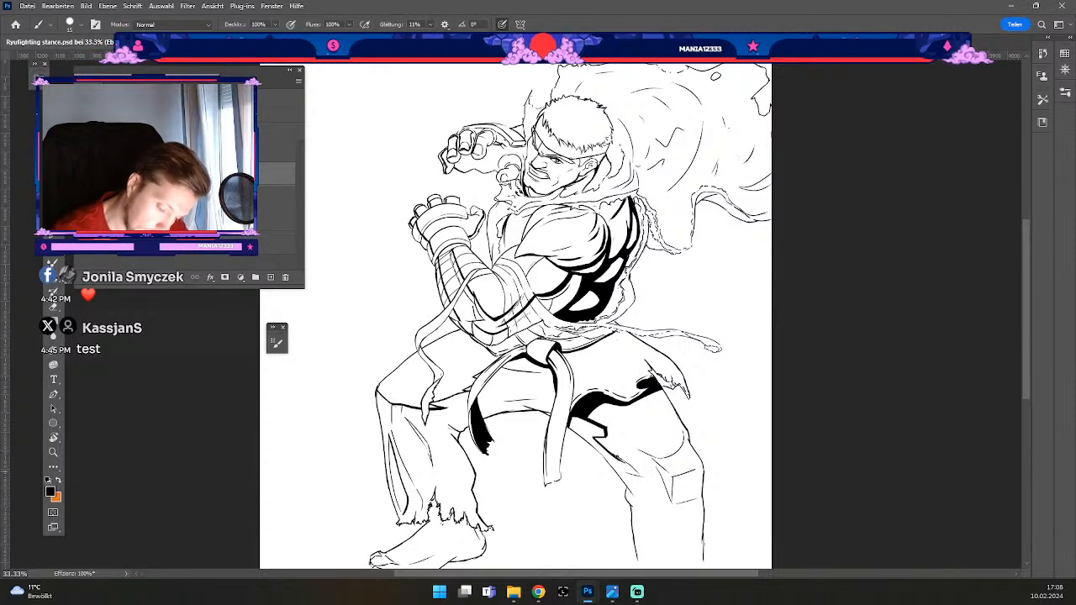
key(ctrl+z)
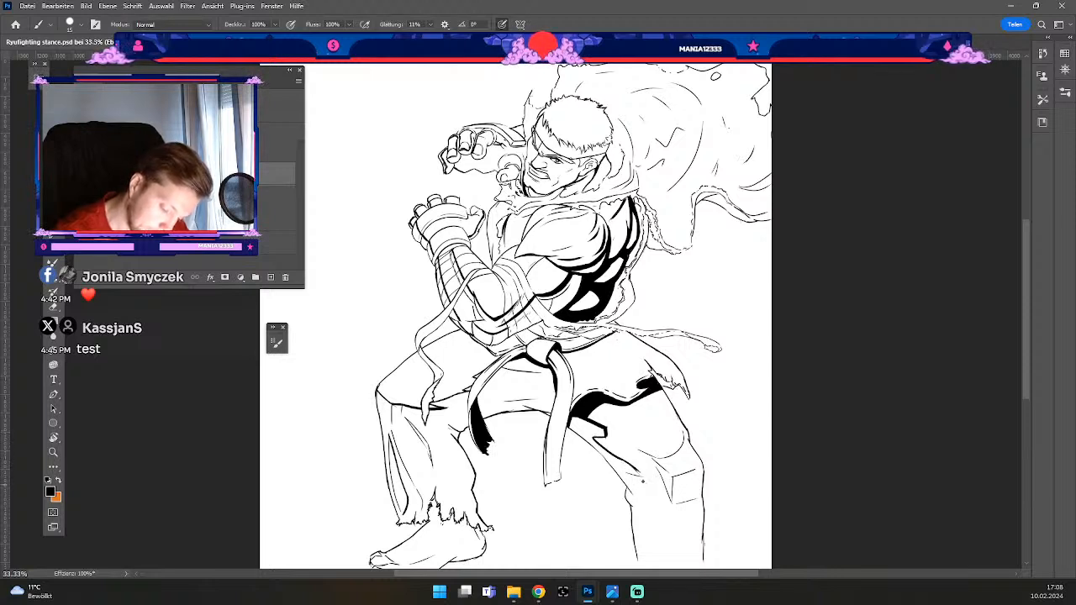
key(ctrl+z)
key(ctrl+z)
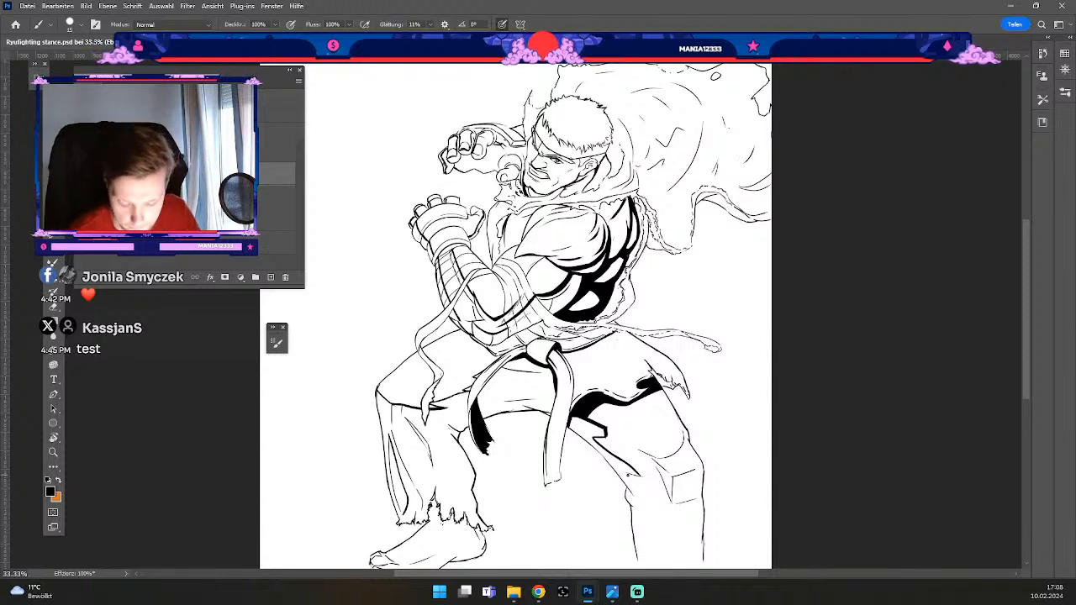
key(ctrl+z)
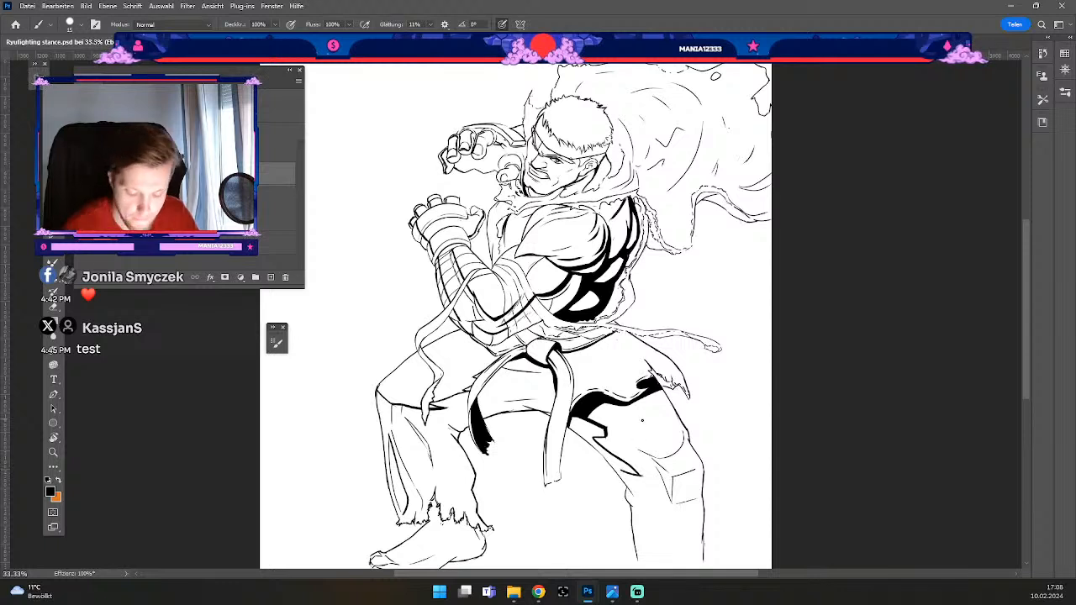
key(e)
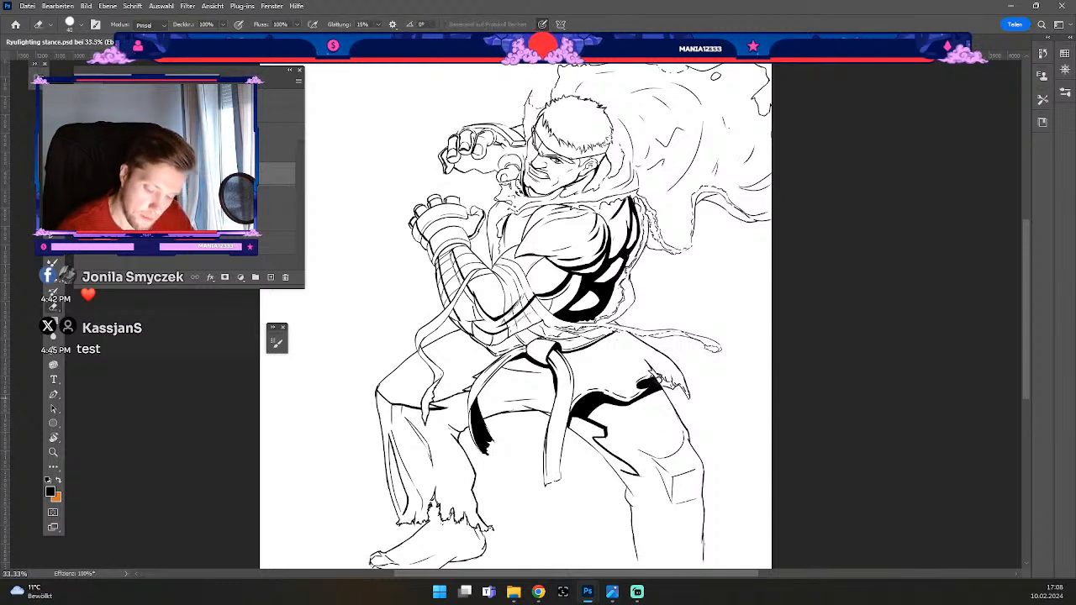
Step: Thin the hooked corner of the angular thigh fold below the hem shadow with the 40 px Eraser
key(b)
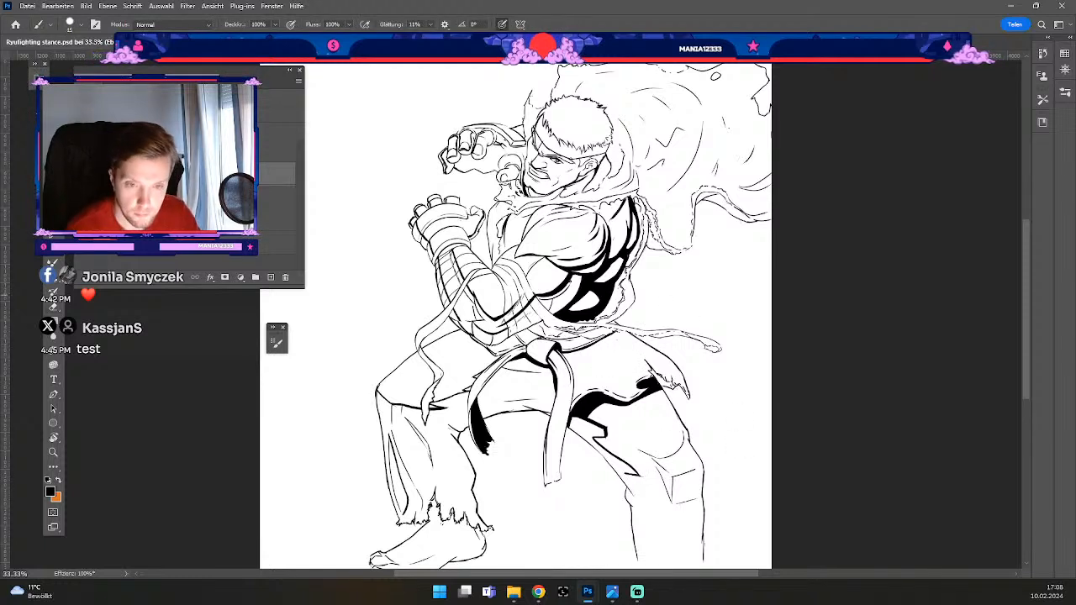
key(e)
drag(597, 422, 610, 432)
key(b)
key(e)
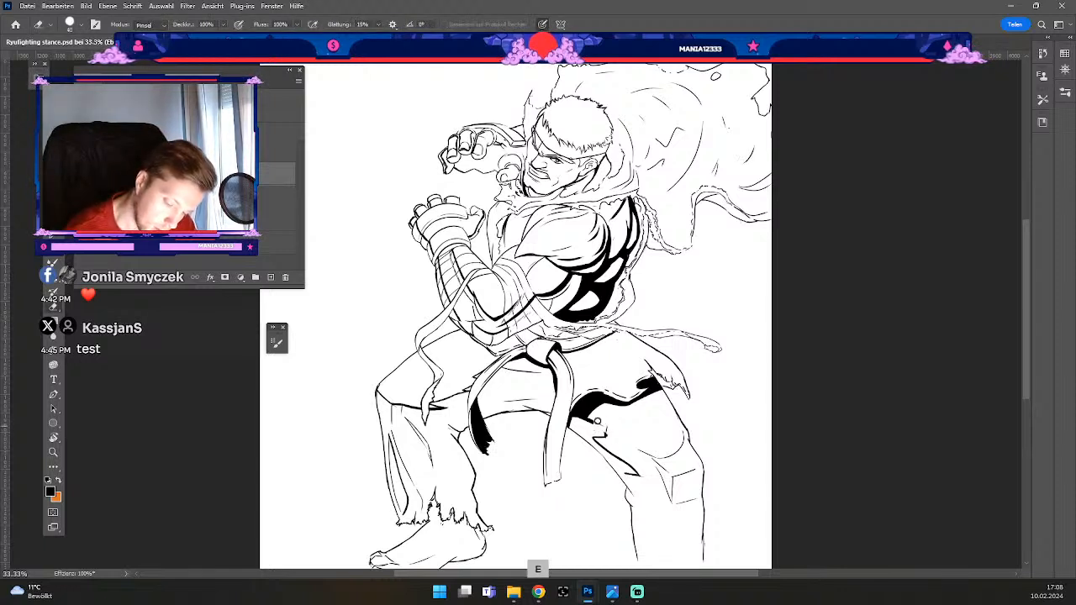
key(b)
key(ctrl+z)
Step: Adjust the brush to 15 px and redraw the hooked corner of the thigh fold as a thin pointed line
key(odiaeresis)
key(odiaeresis)
key(odiaeresis)
key(odiaeresis)
key(odiaeresis)
key(odiaeresis)
key(odiaeresis)
key(odiaeresis)
key(odiaeresis)
key(numbersign)
key(numbersign)
key(numbersign)
key(numbersign)
key(numbersign)
key(numbersign)
key(numbersign)
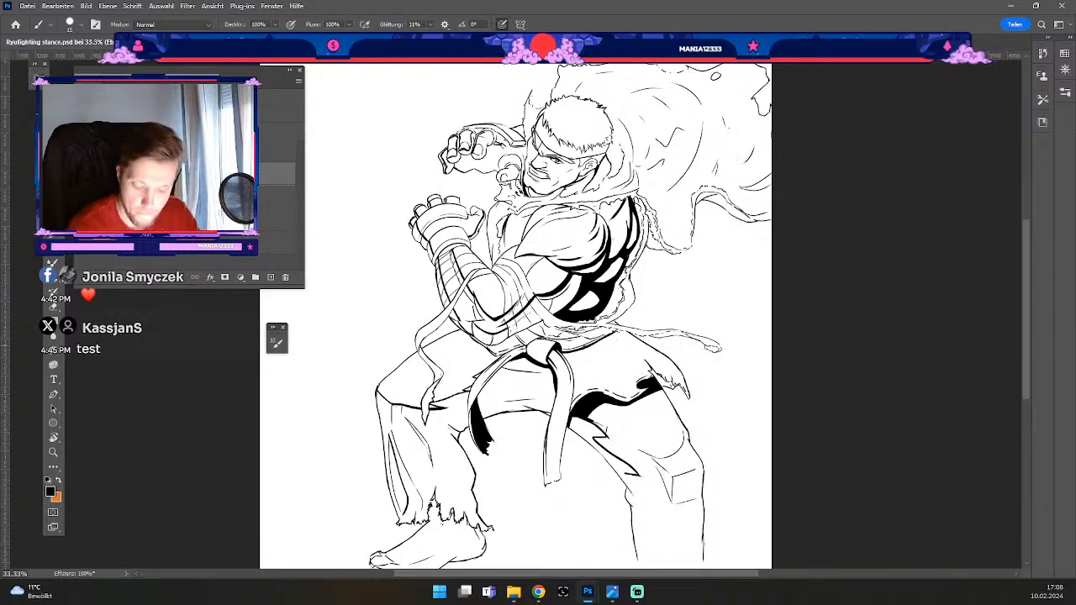
key(b)
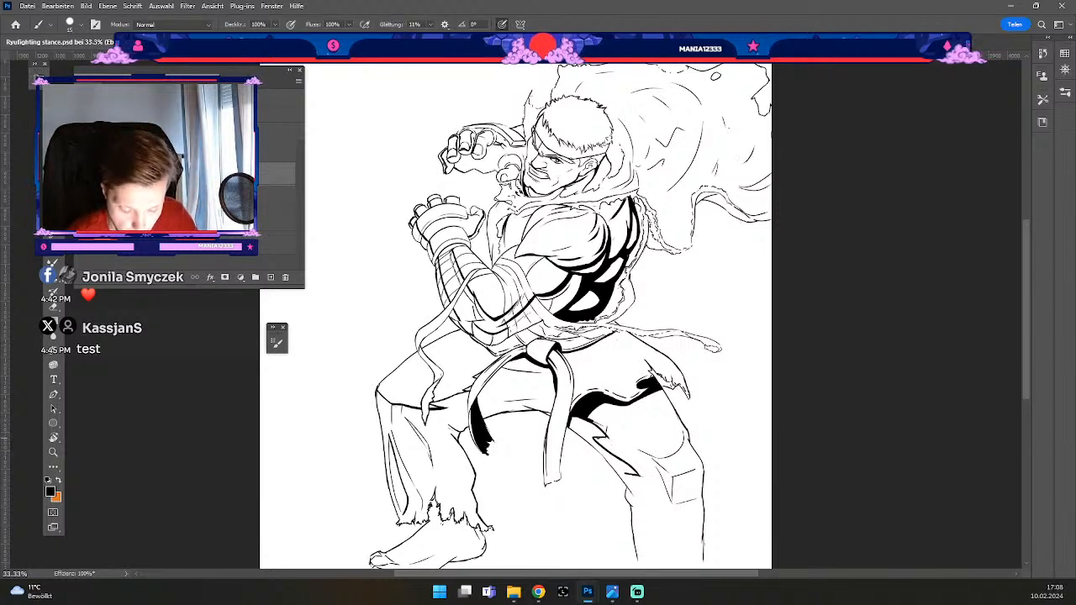
Step: Try to erase and re-ink the line running from the hooked corner down the inner thigh
key(e)
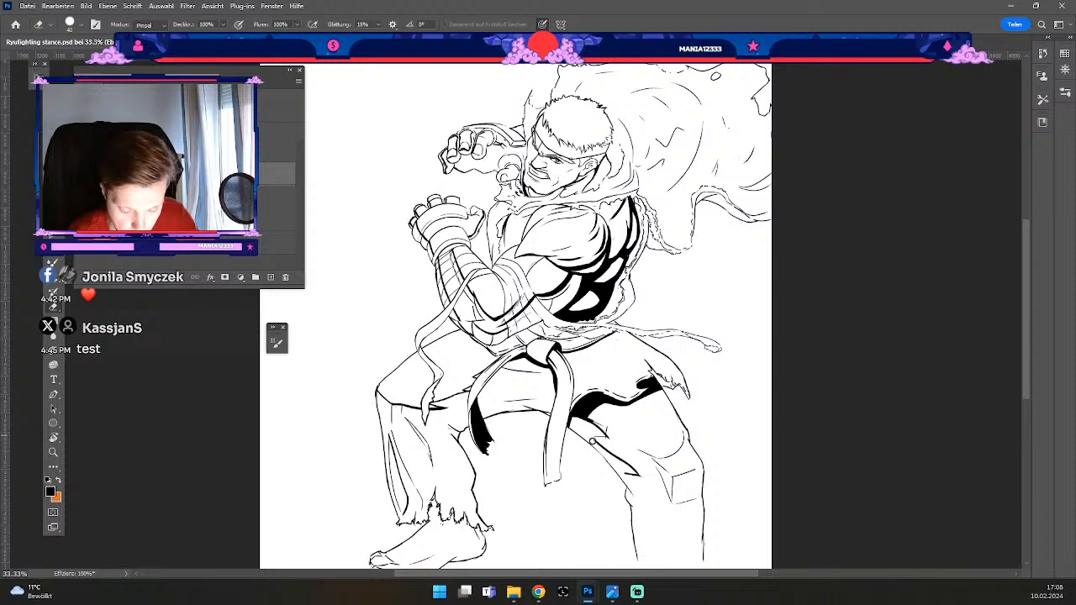
key(b)
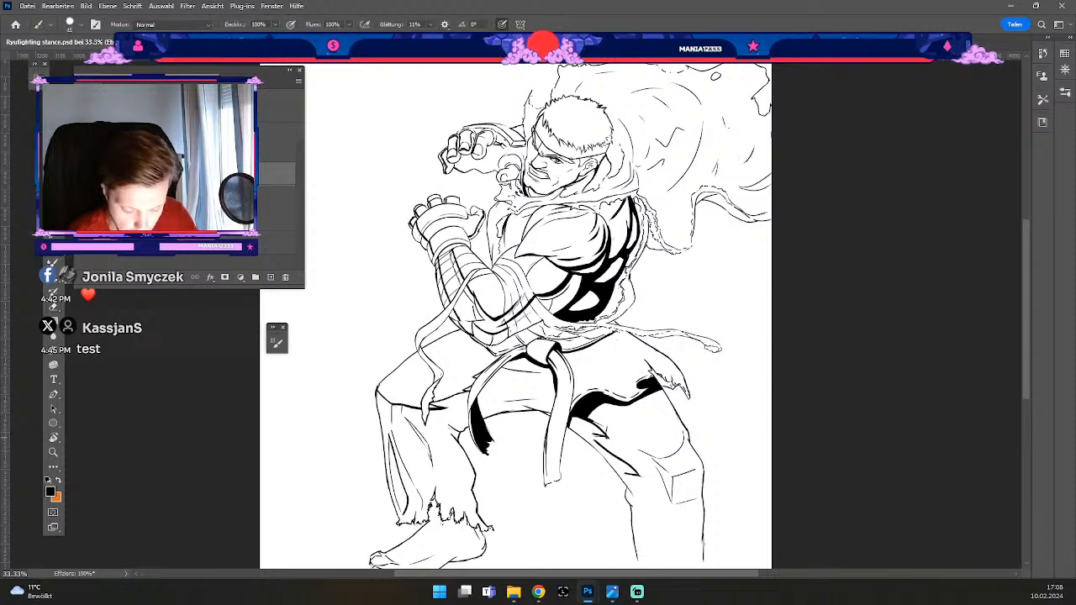
key(b)
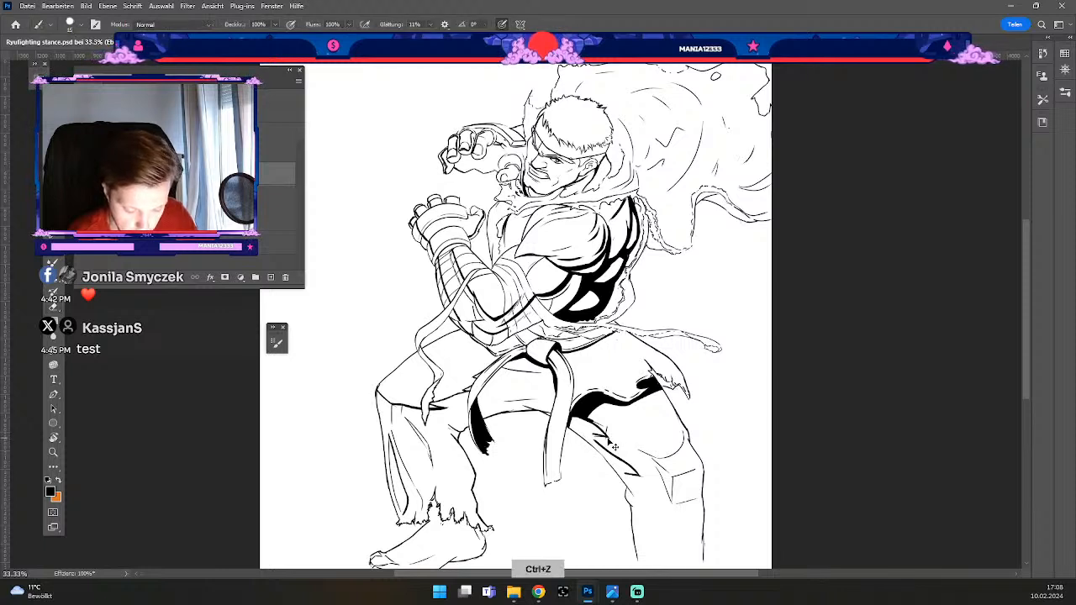
key(ctrl+z)
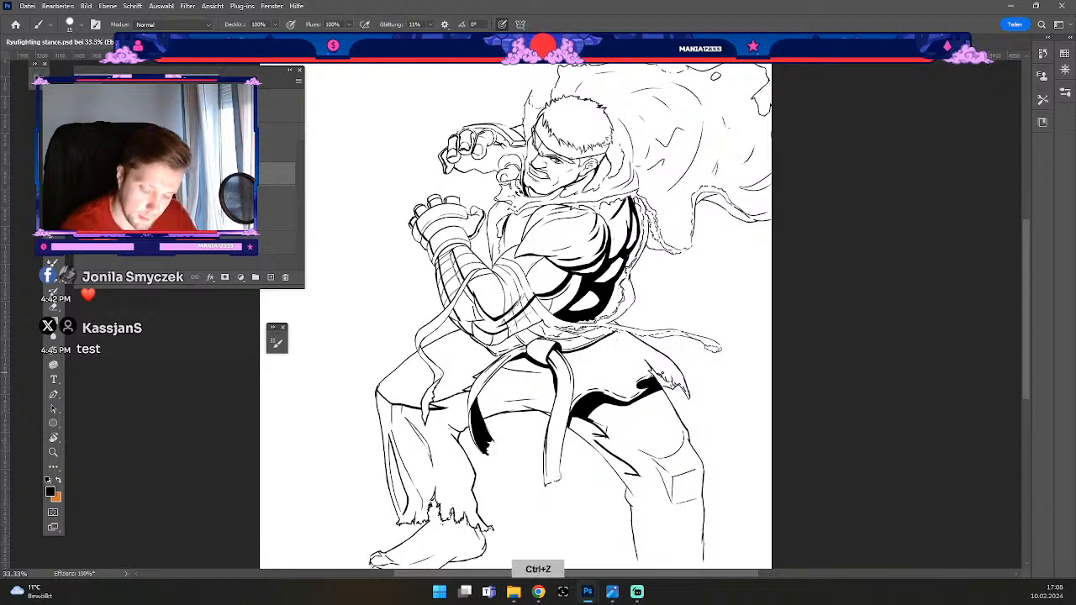
key(ctrl+z)
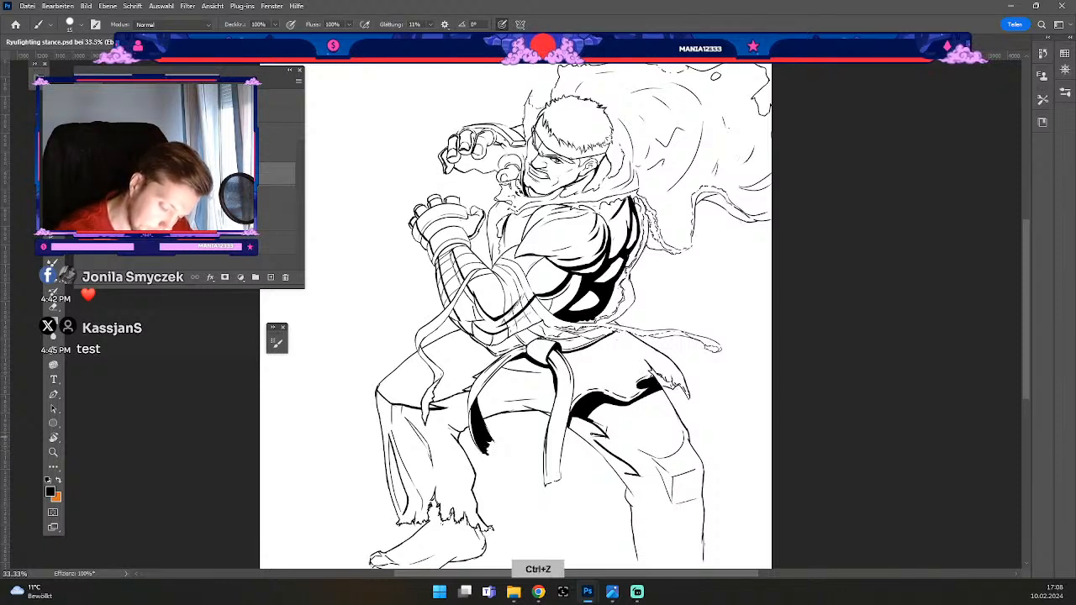
key(ctrl+z)
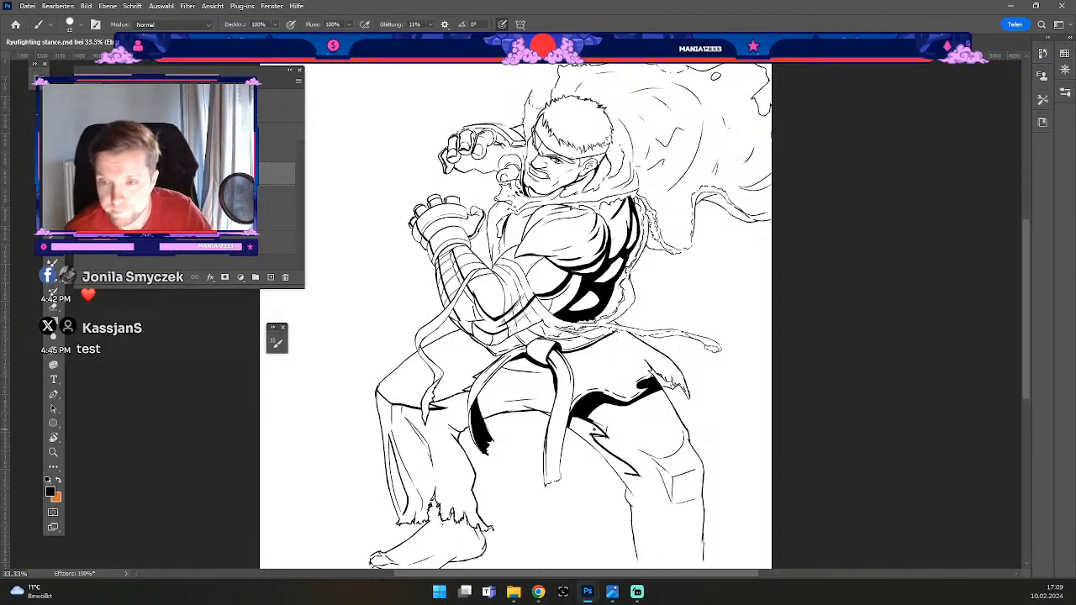
Step: Trim the inside of the thigh fold's hooked corner with the Eraser to sharpen its point
key(e)
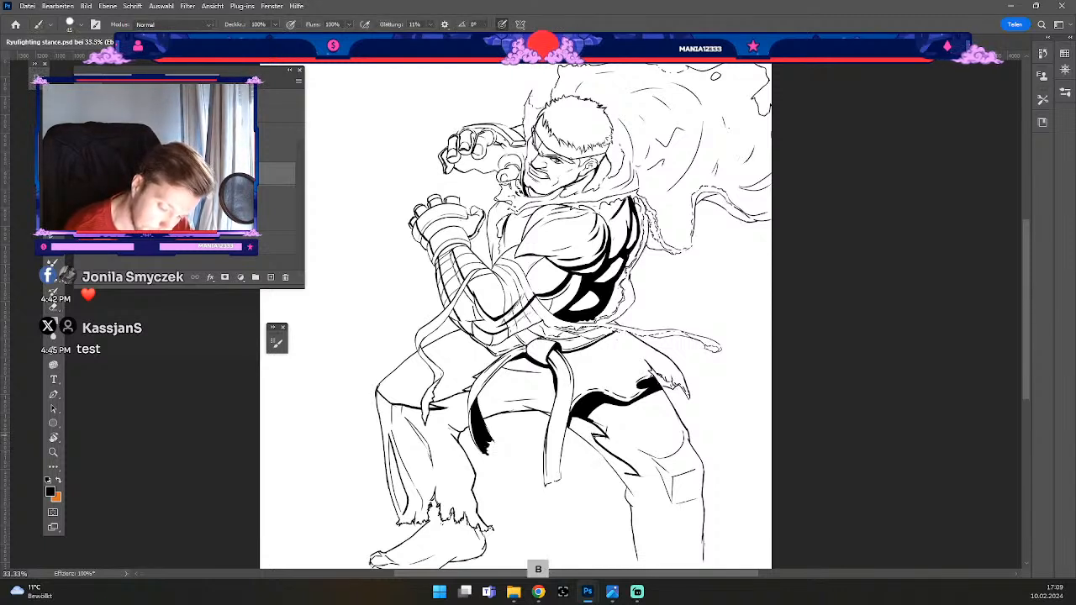
key(e)
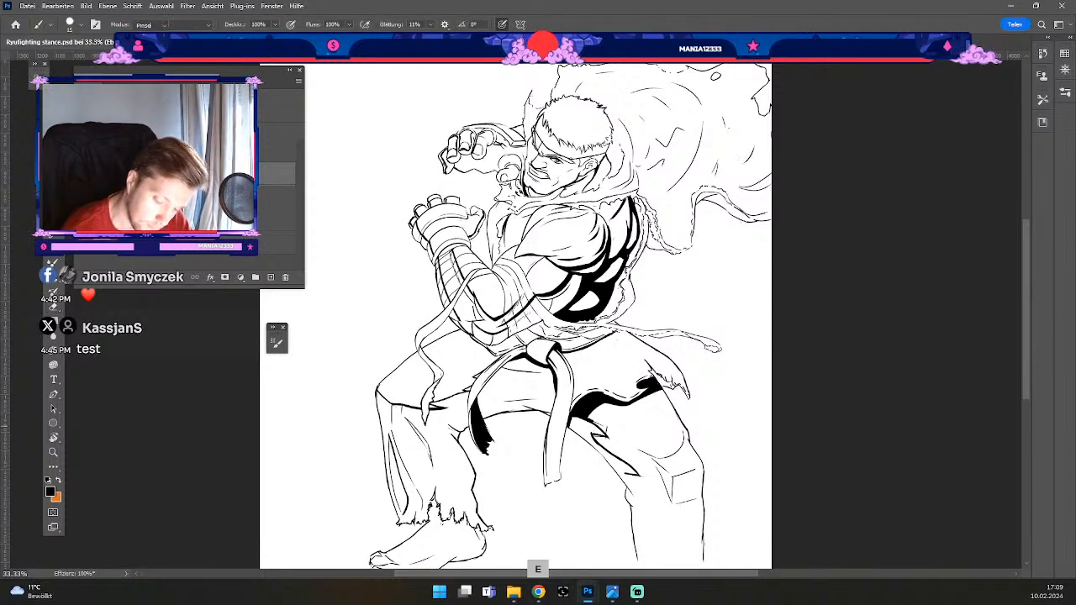
drag(590, 429, 600, 443)
key(b)
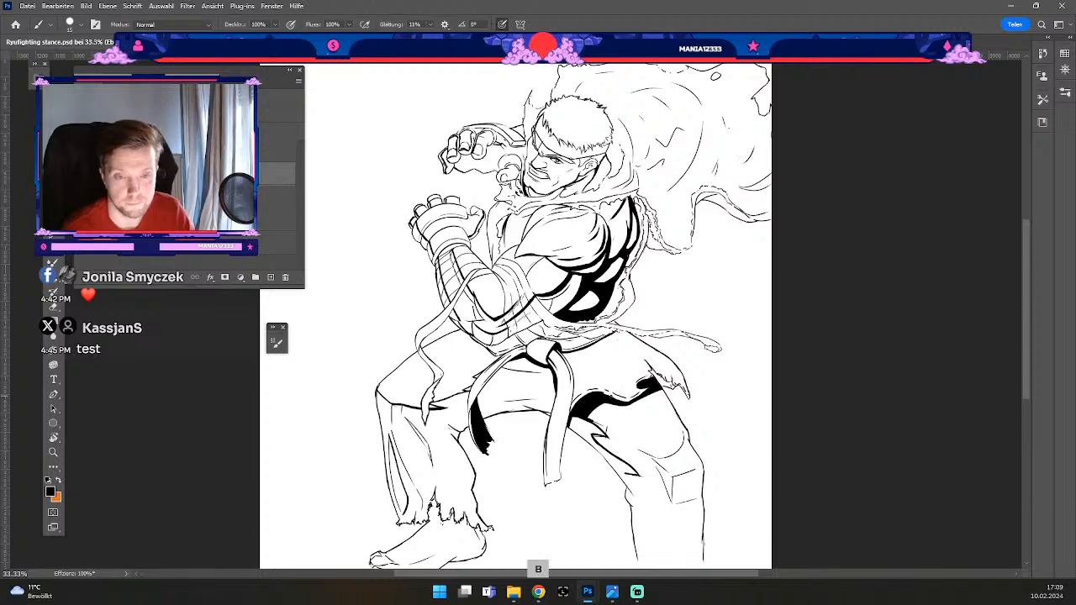
Step: Ink a short crease at the inner knee, just below the end of the thigh fold line
key(ctrl+z)
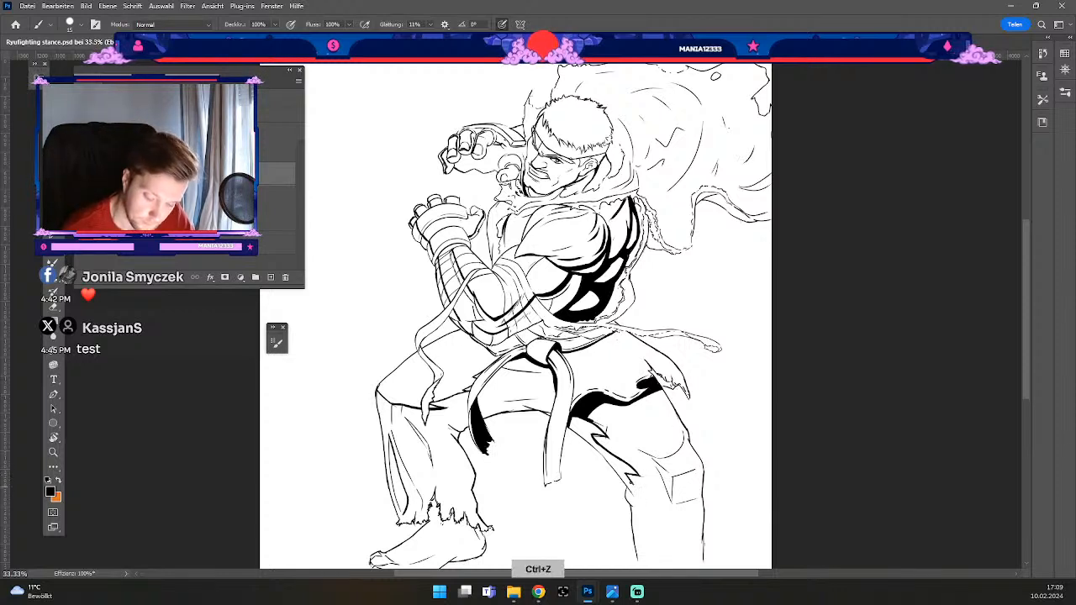
drag(625, 474, 637, 490)
key(ctrl+z)
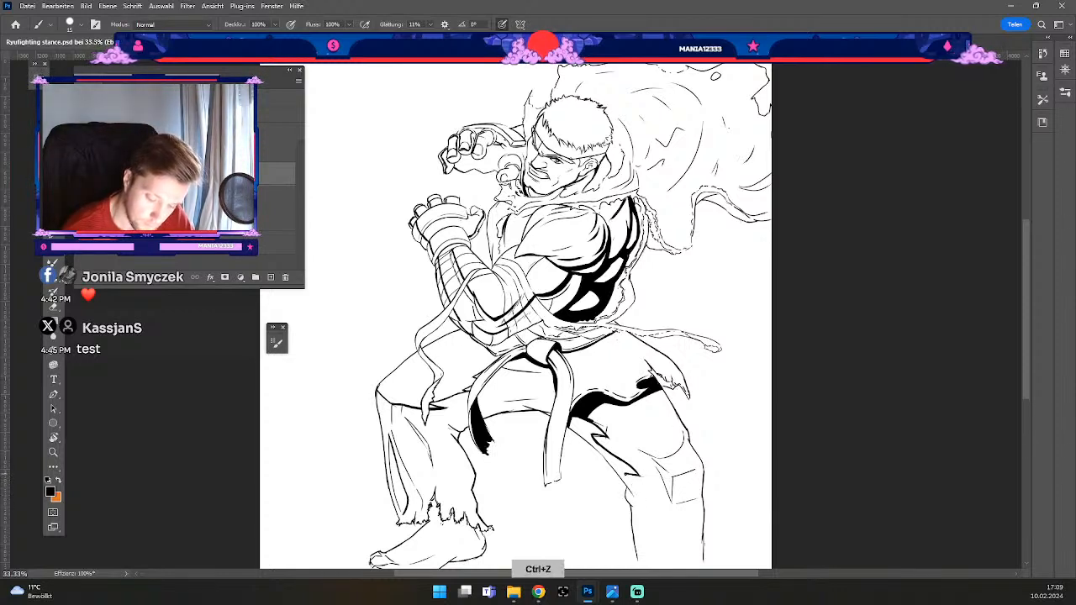
Step: Try to clean up the hooked corner of the thigh fold with a 30 px Eraser
key(e)
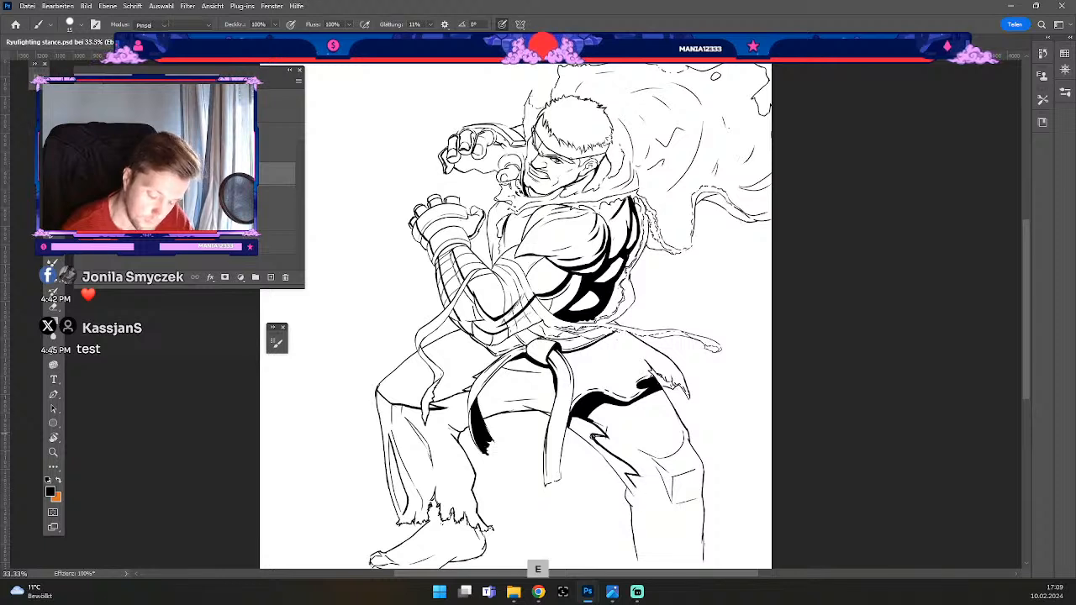
key(ctrl+z)
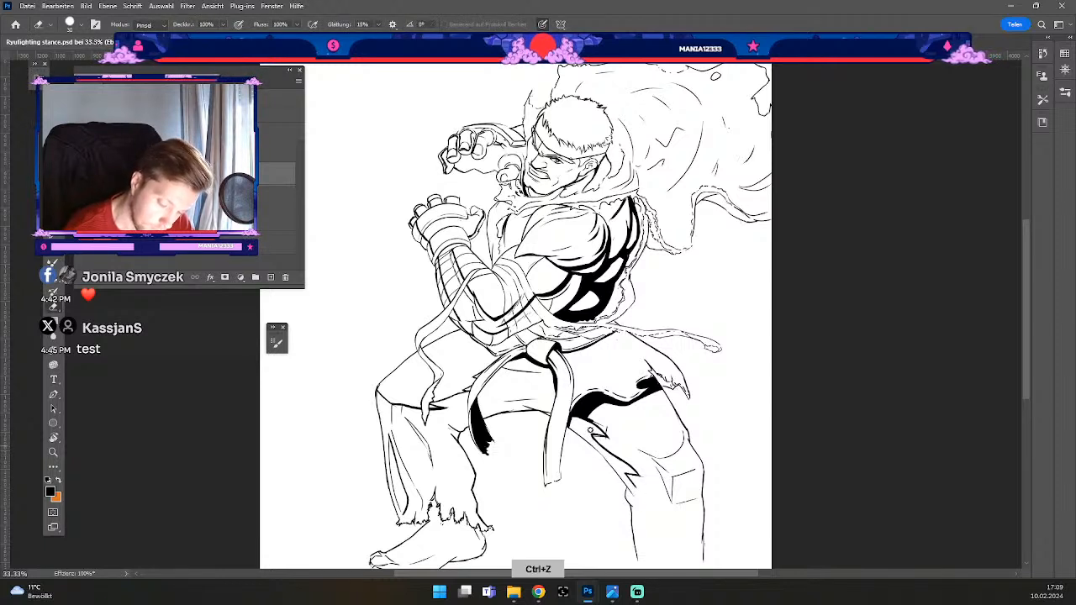
key(ctrl+z)
Step: Ink the jagged creases around the inner knee and the inner contour of the lower leg with the 15 px brush
key(b)
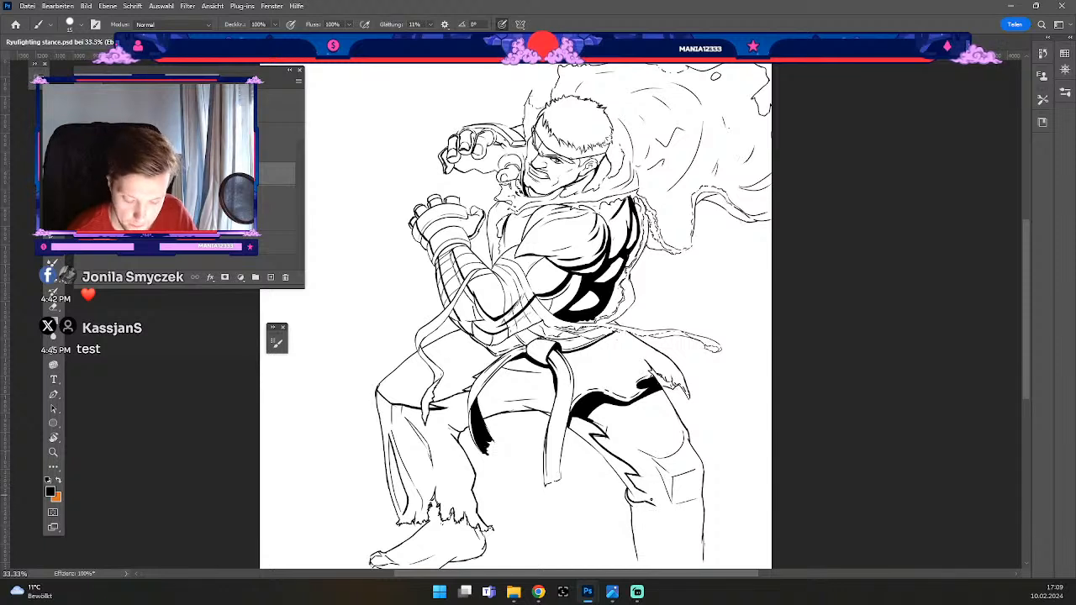
key(ctrl+z)
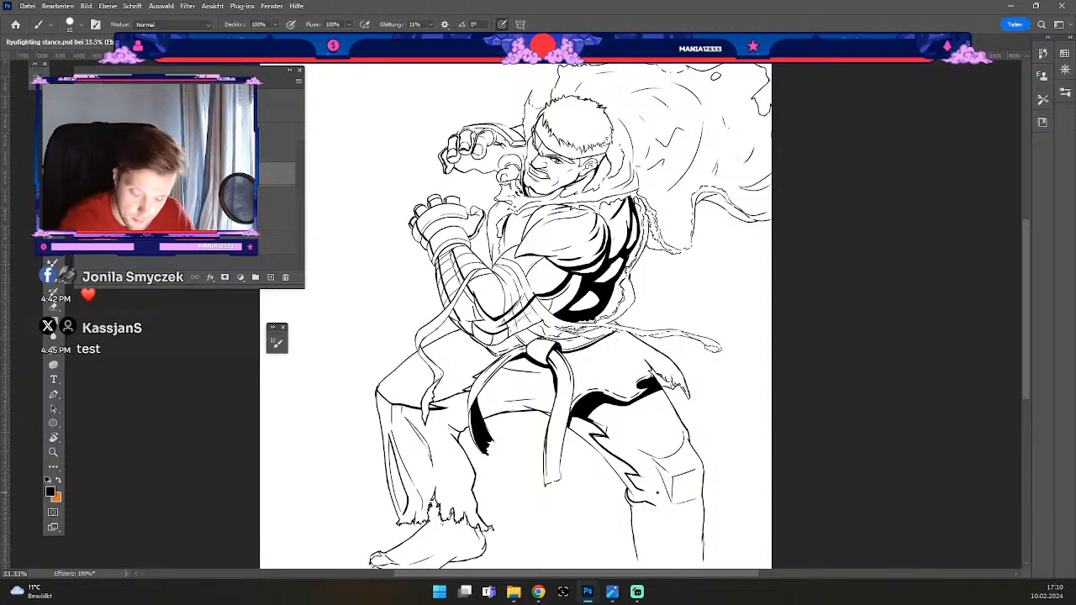
key(ctrl+z)
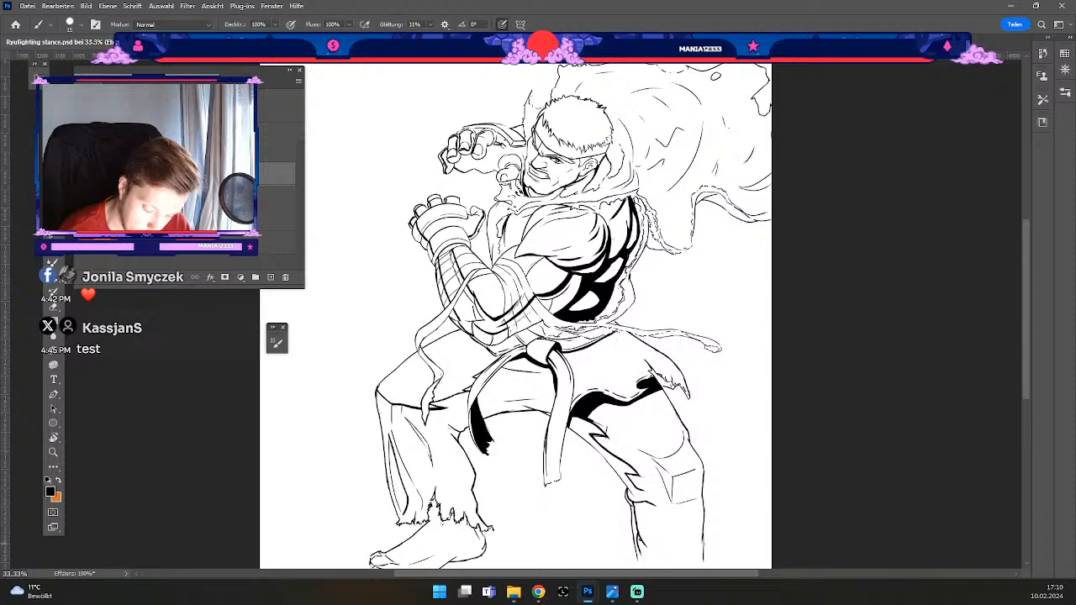
Step: Ink the outer thigh contour from the torn tunic hem down around the outside of the knee with the 15 px brush
key(e)
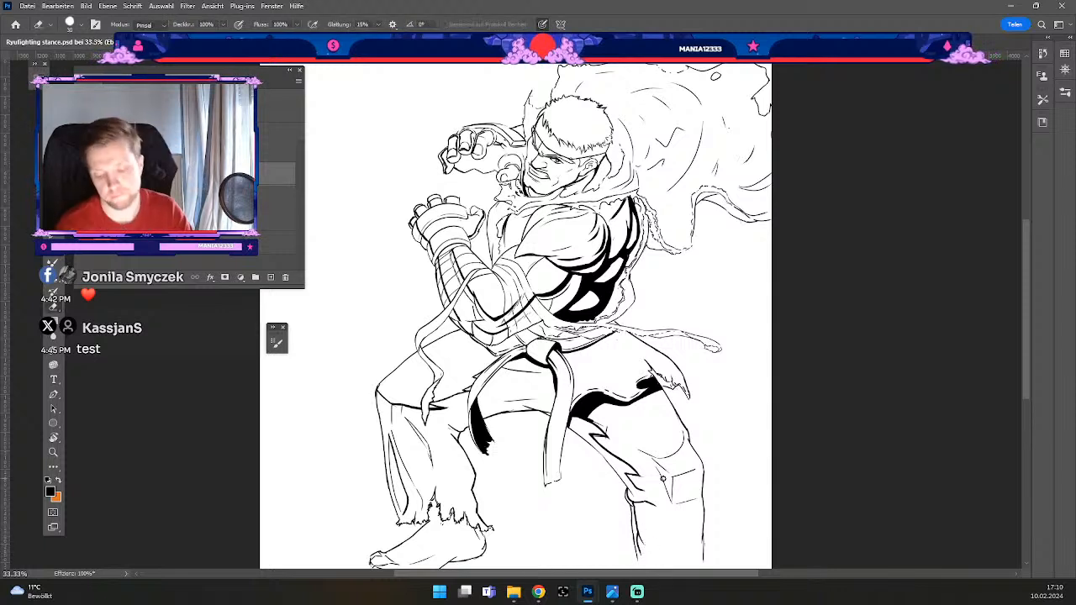
key(b)
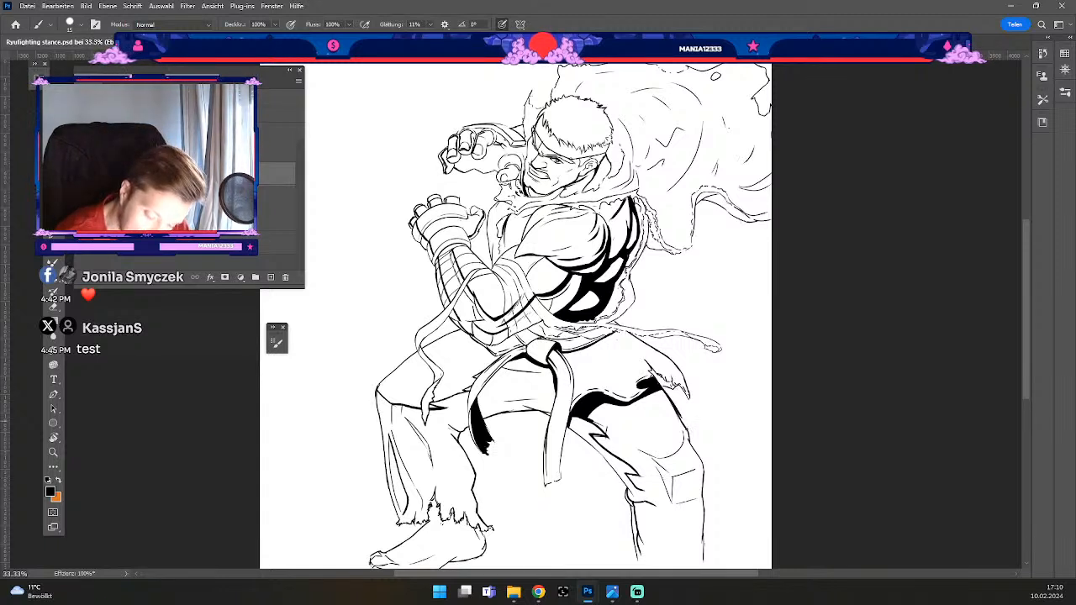
key(ctrl+z)
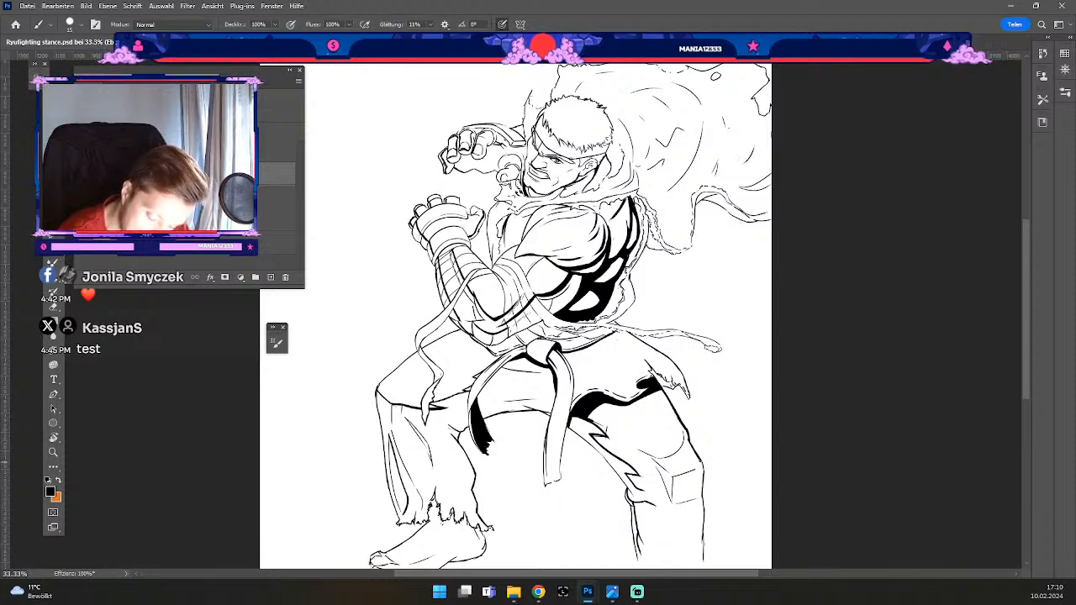
key(ctrl+z)
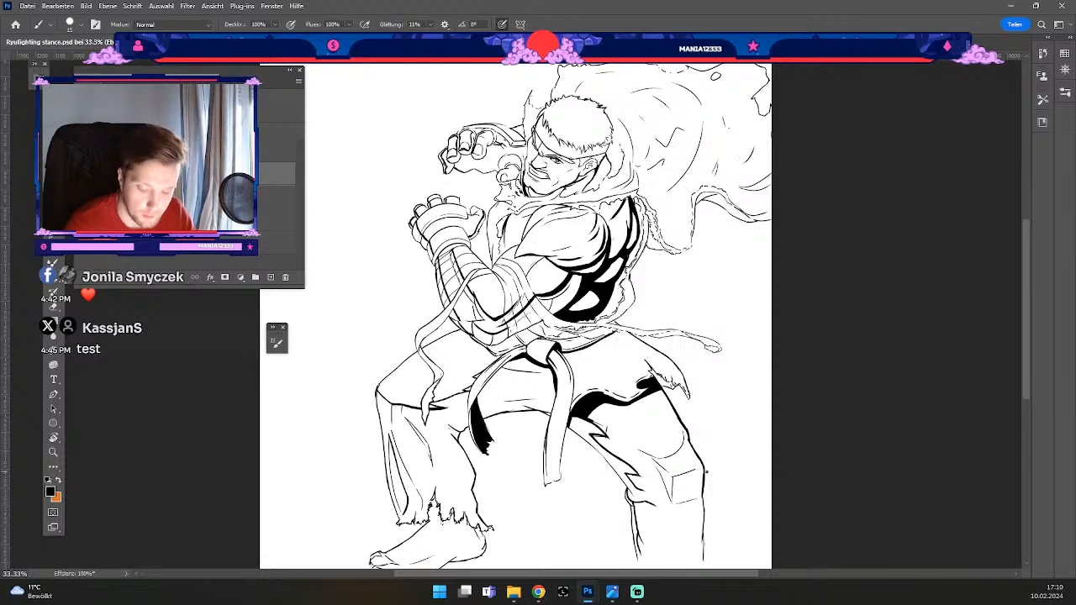
key(ctrl+z)
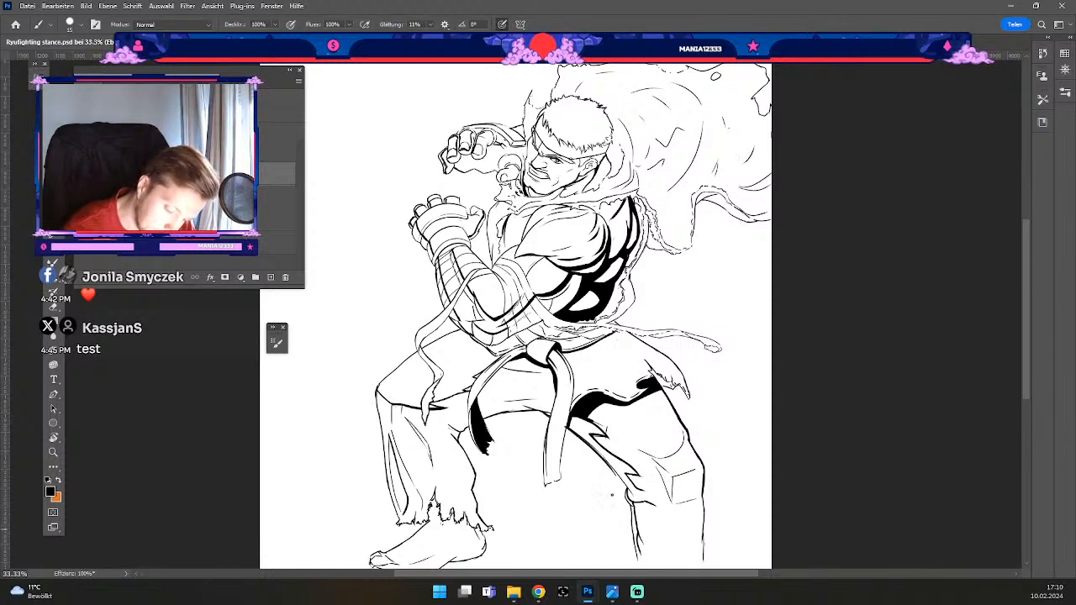
Step: Thicken the inner thigh contour from the hanging belt end to the knee, correcting it with the 30 px Eraser
key(ctrl+z)
key(ctrl+z)
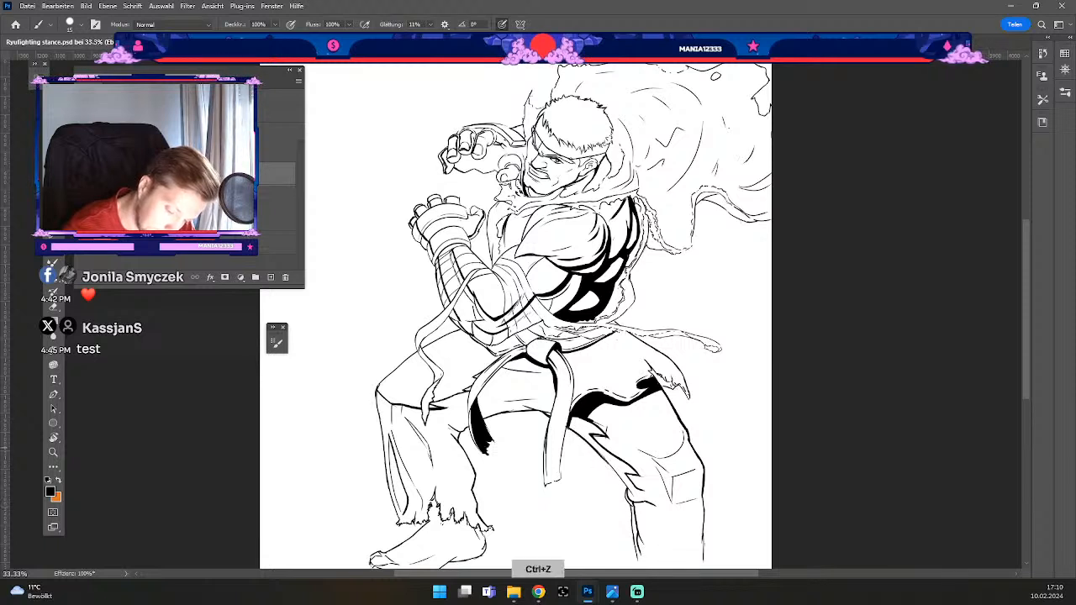
key(ctrl+z)
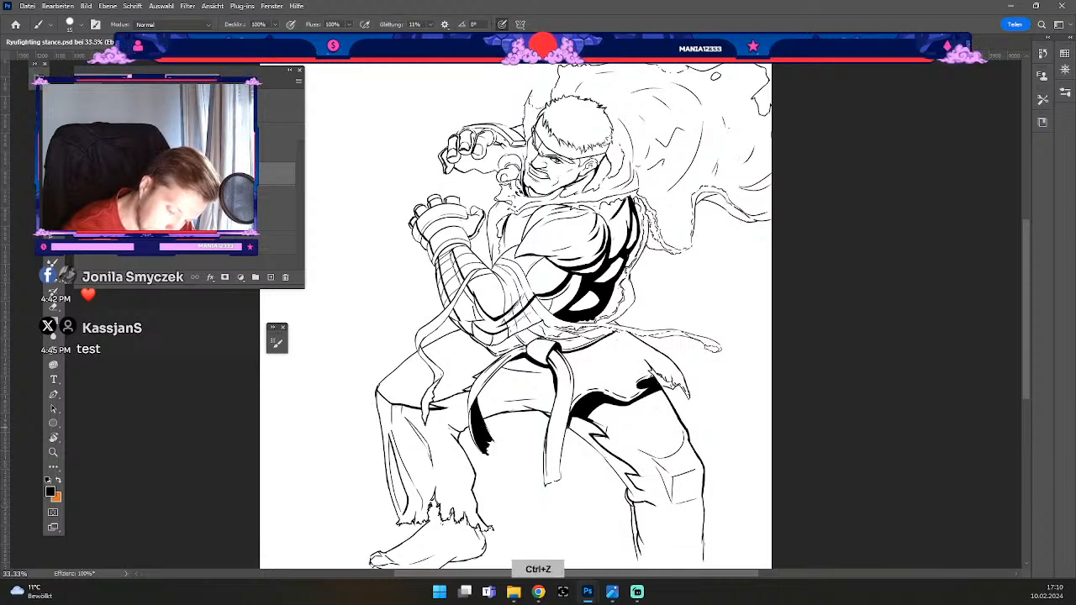
key(e)
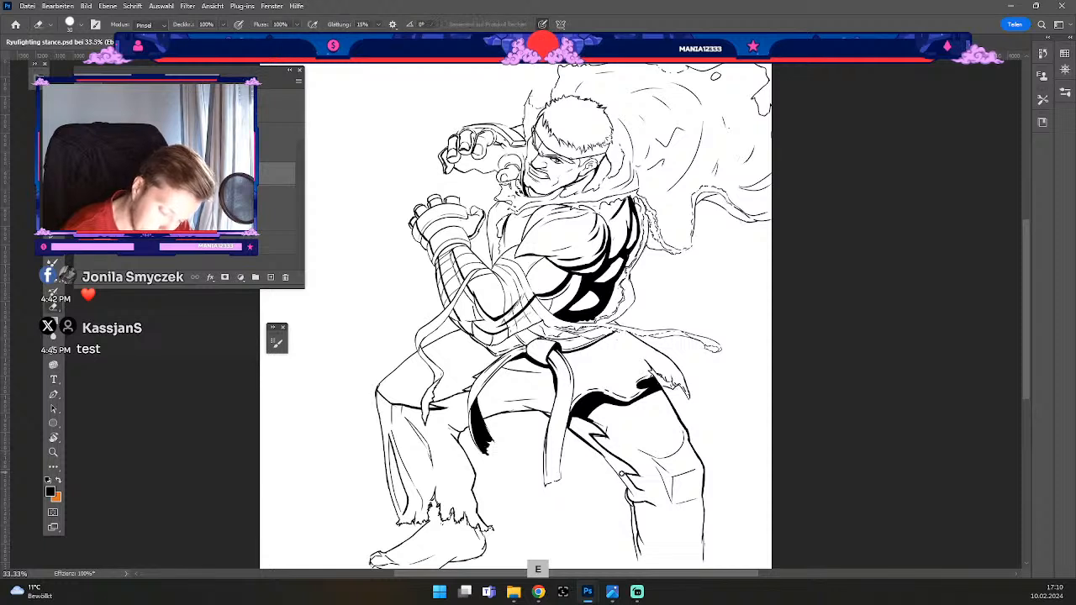
key(b)
key(ctrl+z)
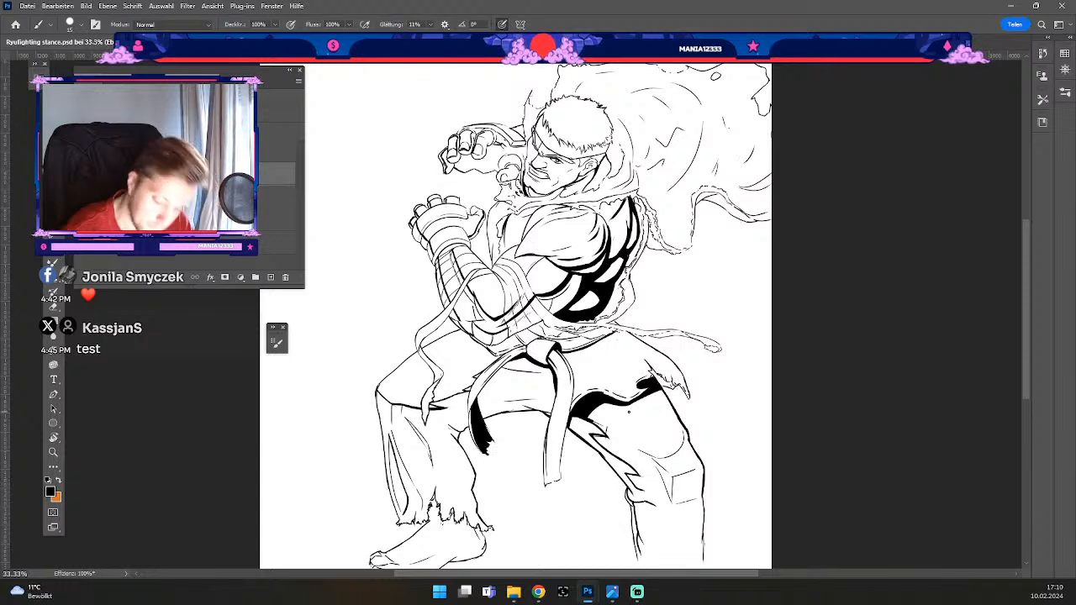
Step: Ink the upper contour of the other thigh from the hanging wrist wrap up to the forearm with the 15 px brush
key(b)
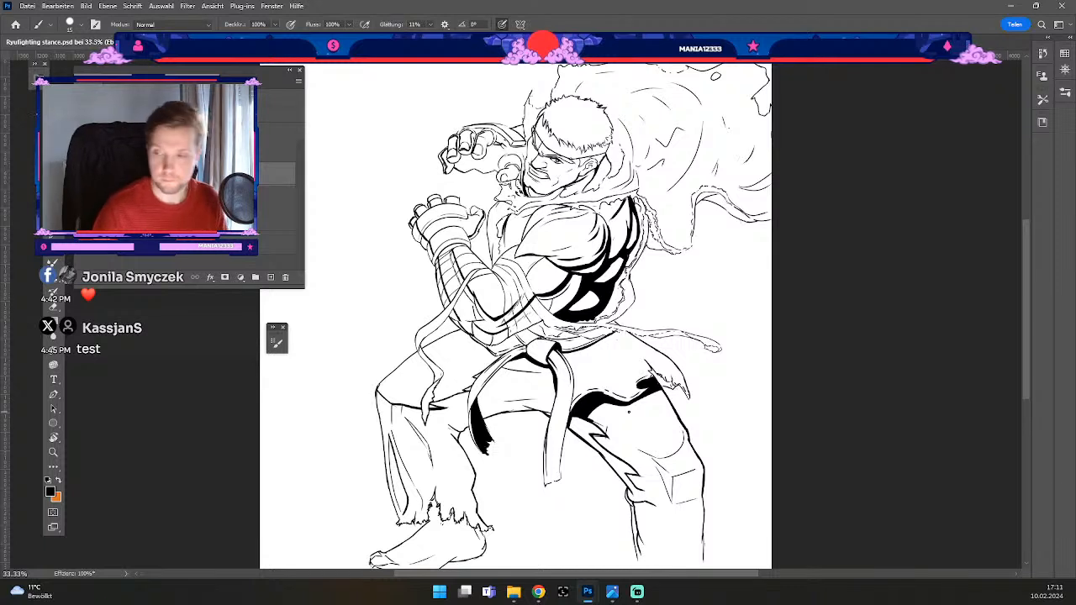
key(b)
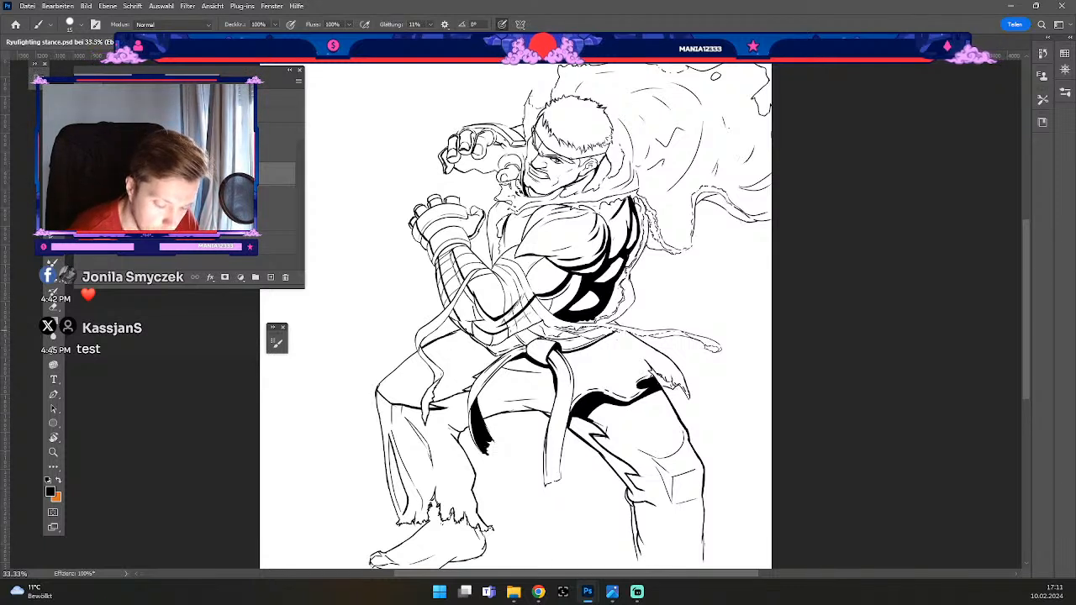
key(ctrl+z)
key(ctrl+z)
key(ctrl+z)
drag(423, 348, 465, 330)
key(e)
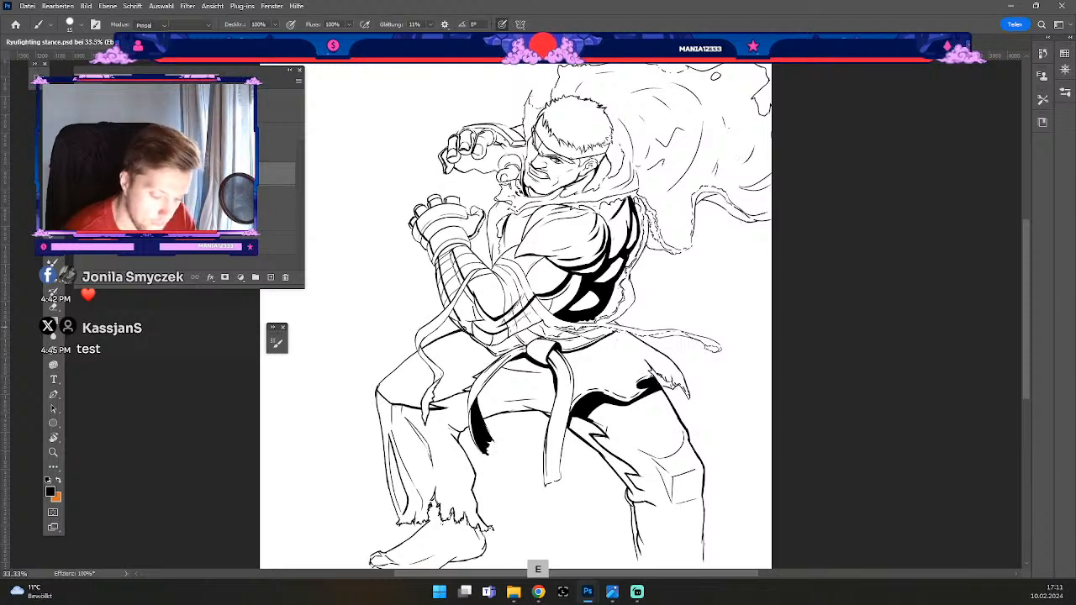
key(ctrl+z)
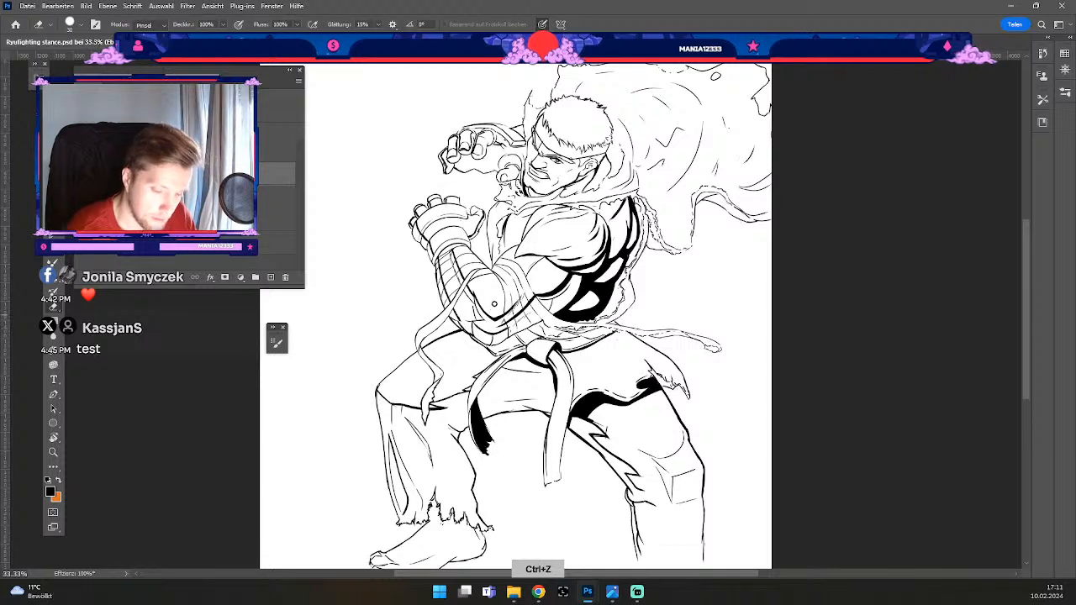
Step: On a new layer, ink the outer thigh contour of the forward bent leg down to the knee with the 15 px brush
click(270, 276)
key(b)
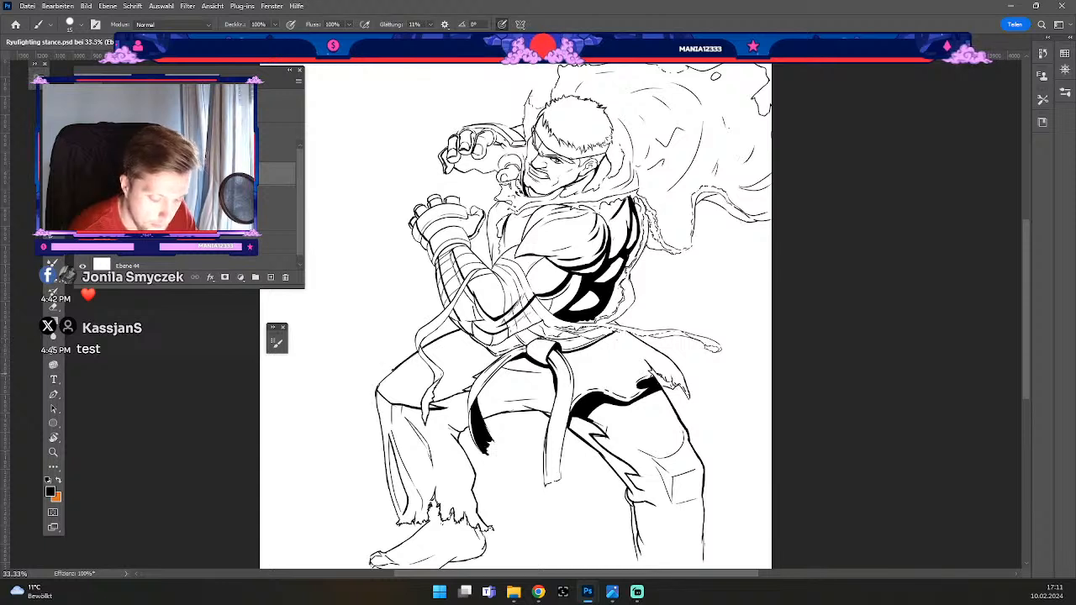
key(ctrl+z)
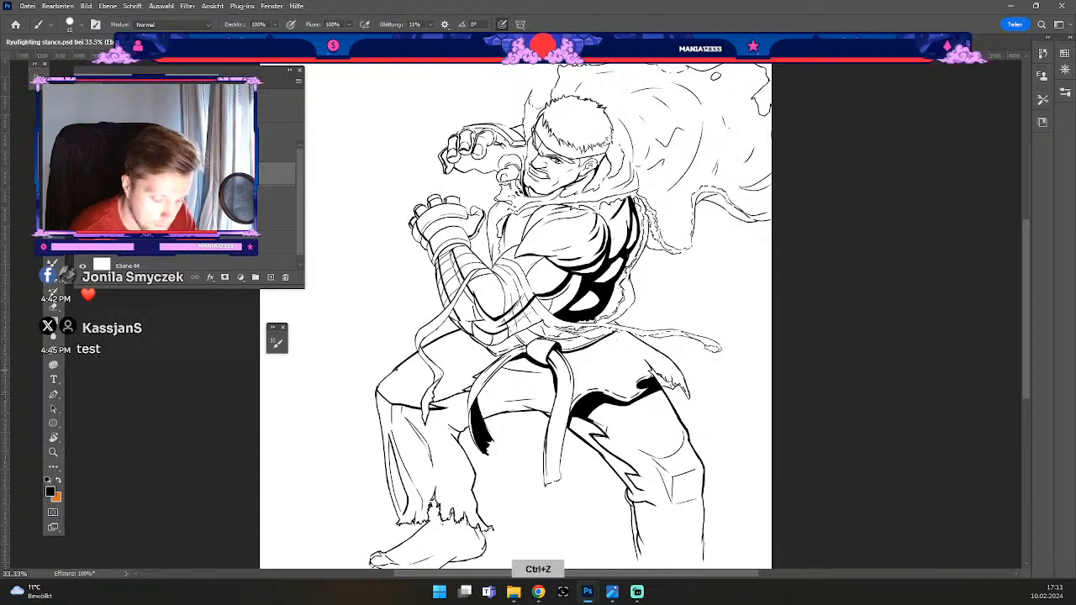
mouse_move(397, 369)
mouse_down()
mouse_move(378, 389)
mouse_move(394, 505)
mouse_up()
key(ctrl+z)
key(ctrl+z)
key(ctrl+z)
Step: Thicken the outer contour of the same lower leg down to the torn trouser hem with the 15 px brush
drag(382, 438, 394, 506)
key(ctrl+z)
drag(382, 444, 395, 506)
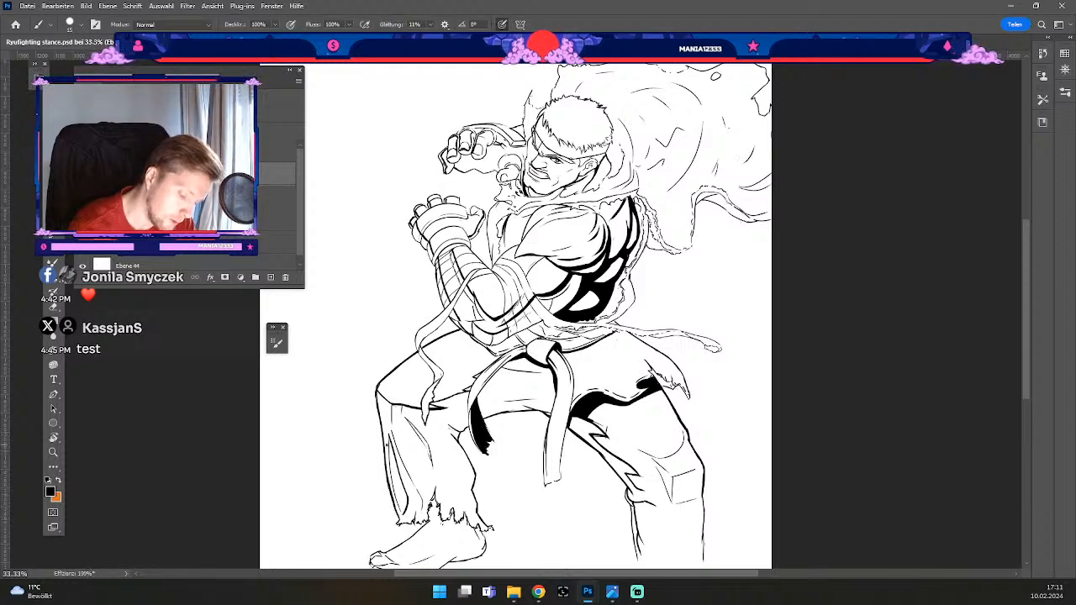
Step: Thicken the waist contour beneath the bent forearm and add small strokes beside the belt knot with a finer brush
key(b)
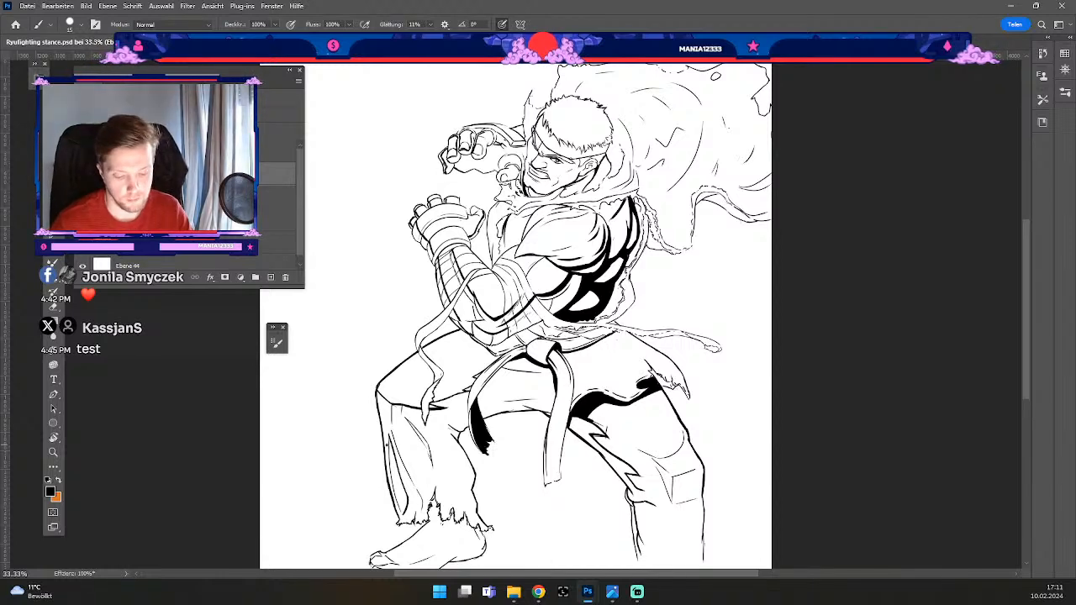
key(space)
drag(606, 334, 619, 347)
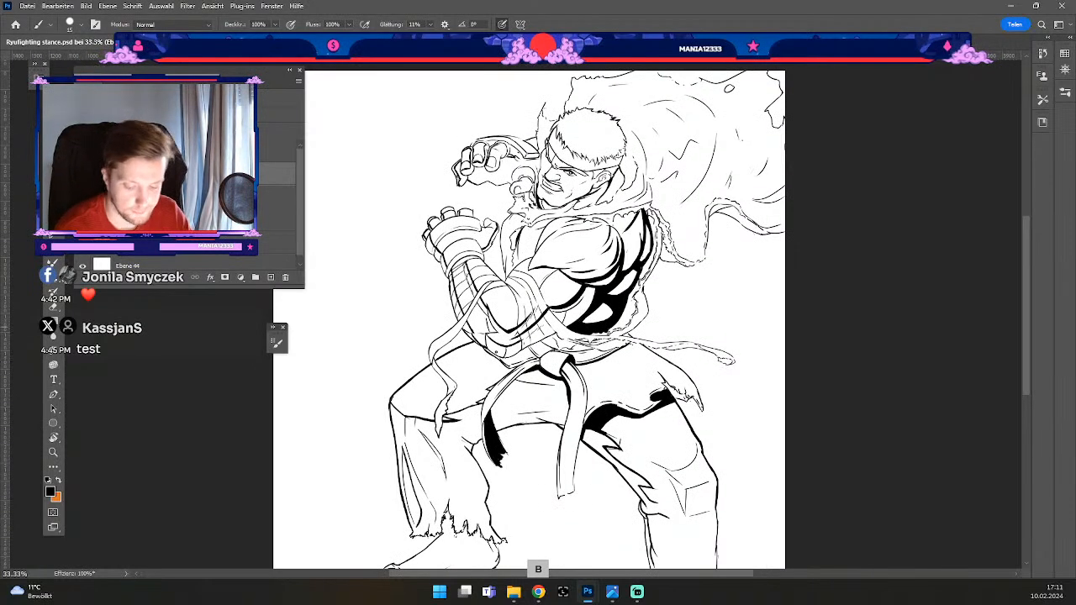
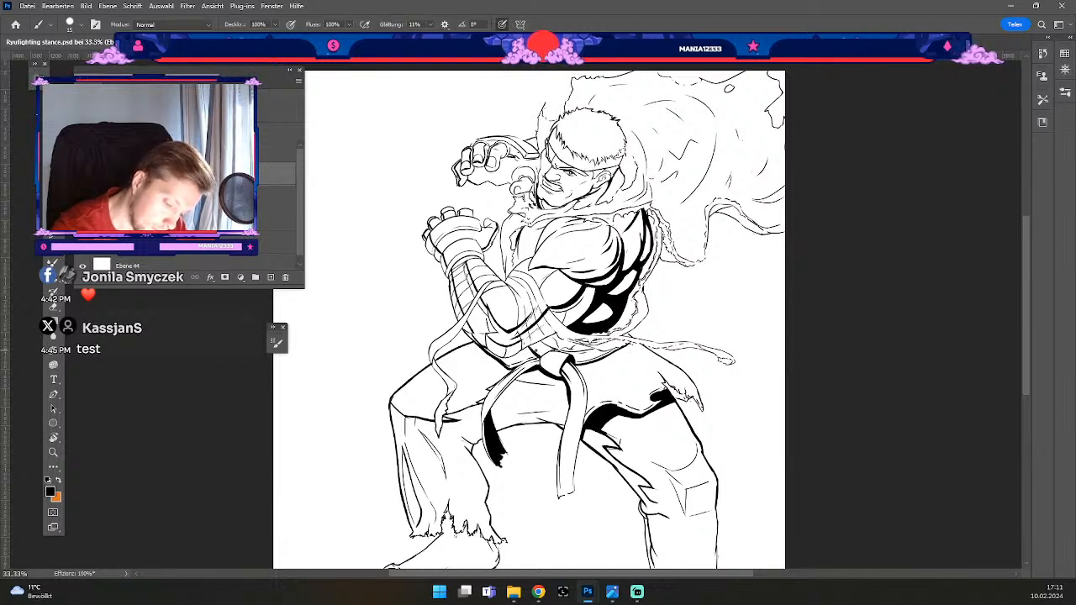
key(b)
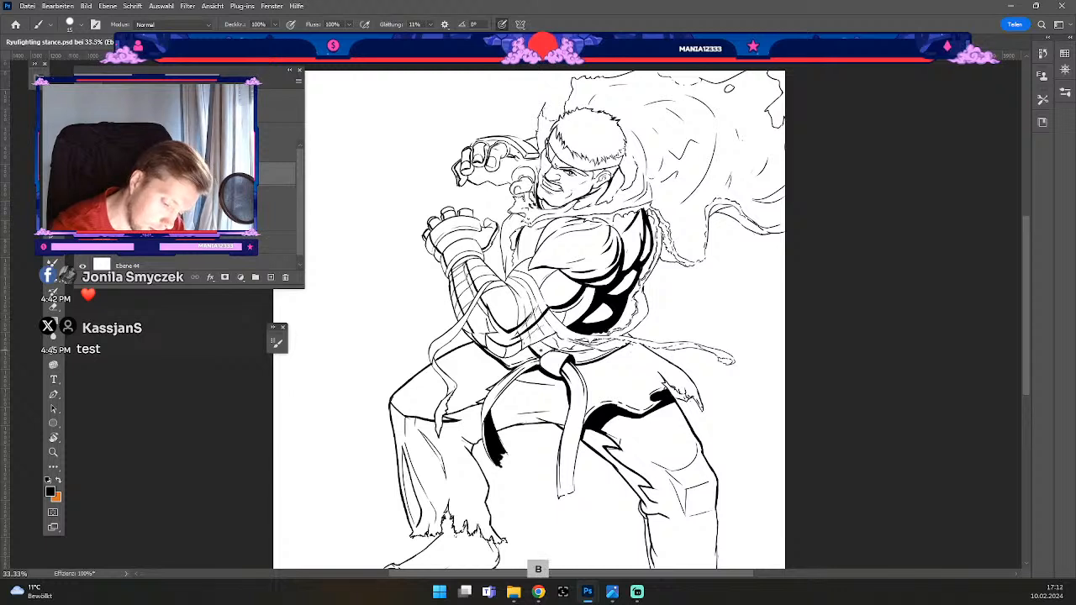
key(odiaeresis)
key(numbersign)
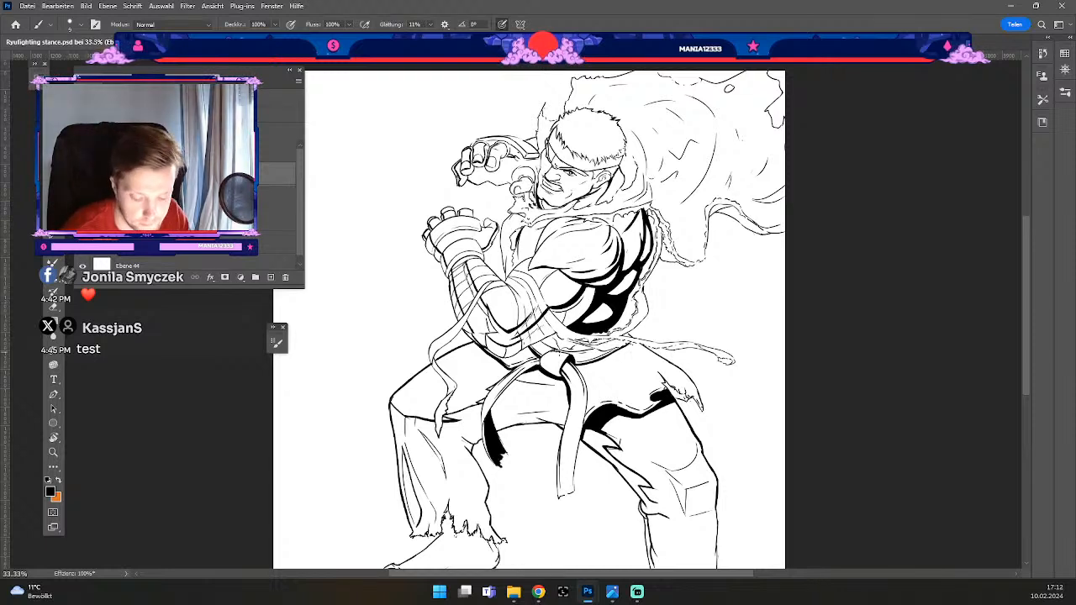
key(ctrl+z)
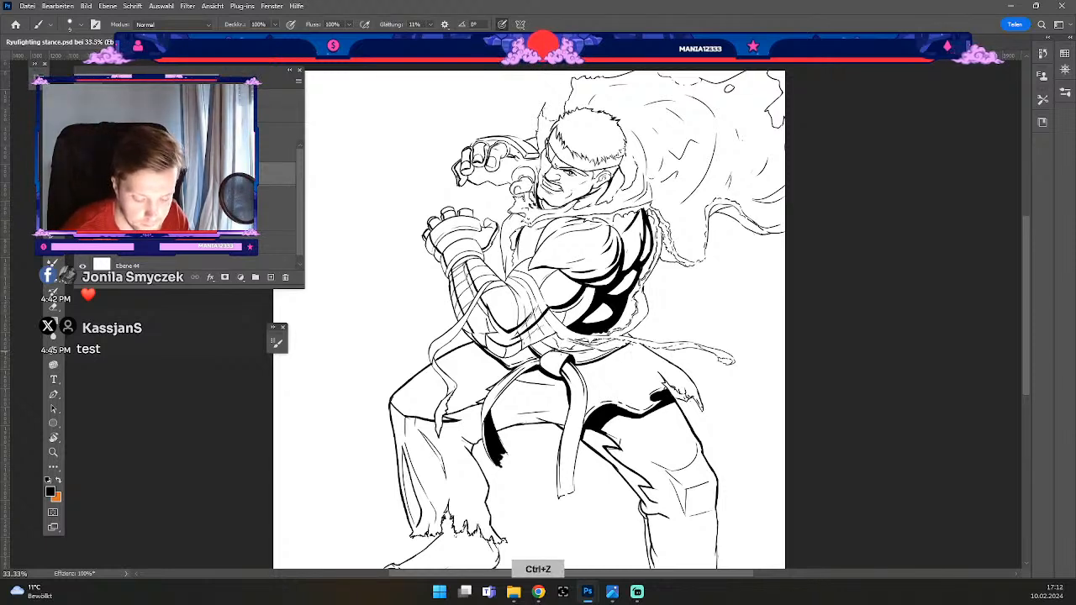
key(ctrl+z)
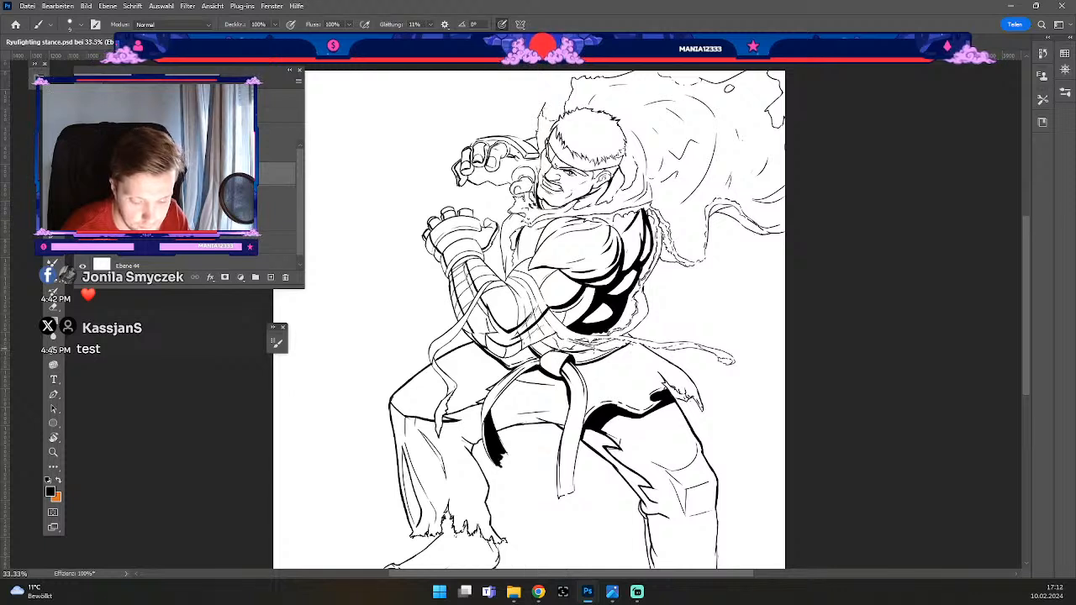
key(ctrl+z)
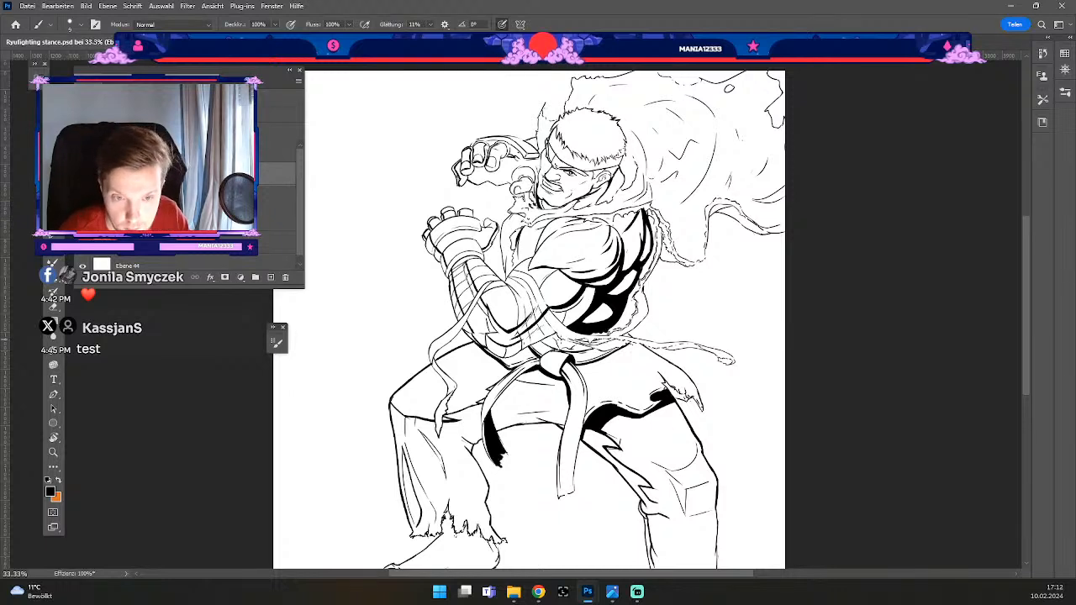
Step: Hatch fine shading lines on the torn tunic edge just above the belt with a small brush, redoing uneven strokes
key(odiaeresis)
key(numbersign)
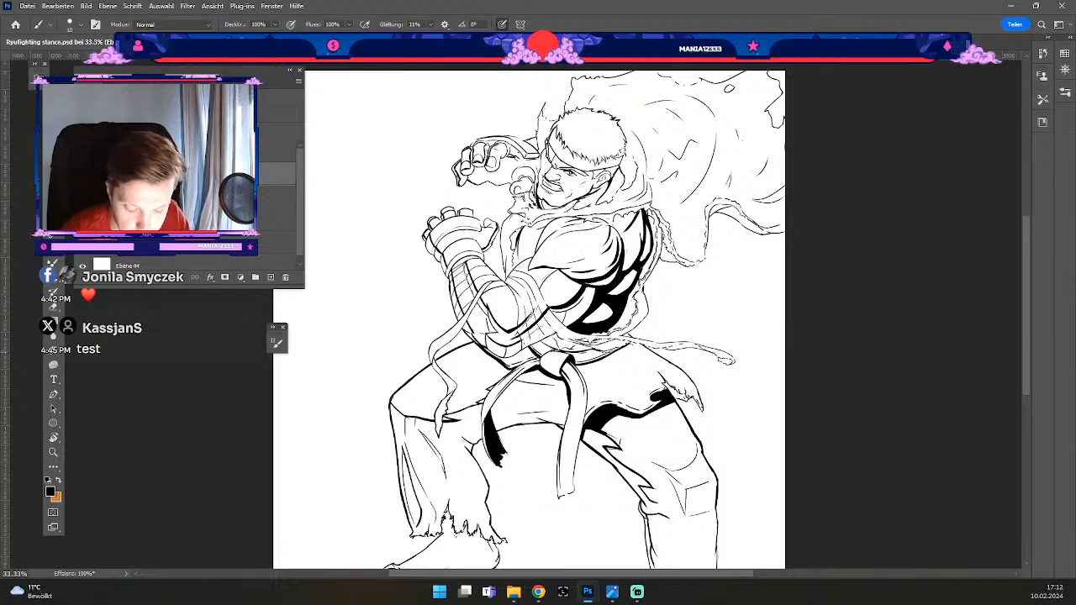
key(odiaeresis)
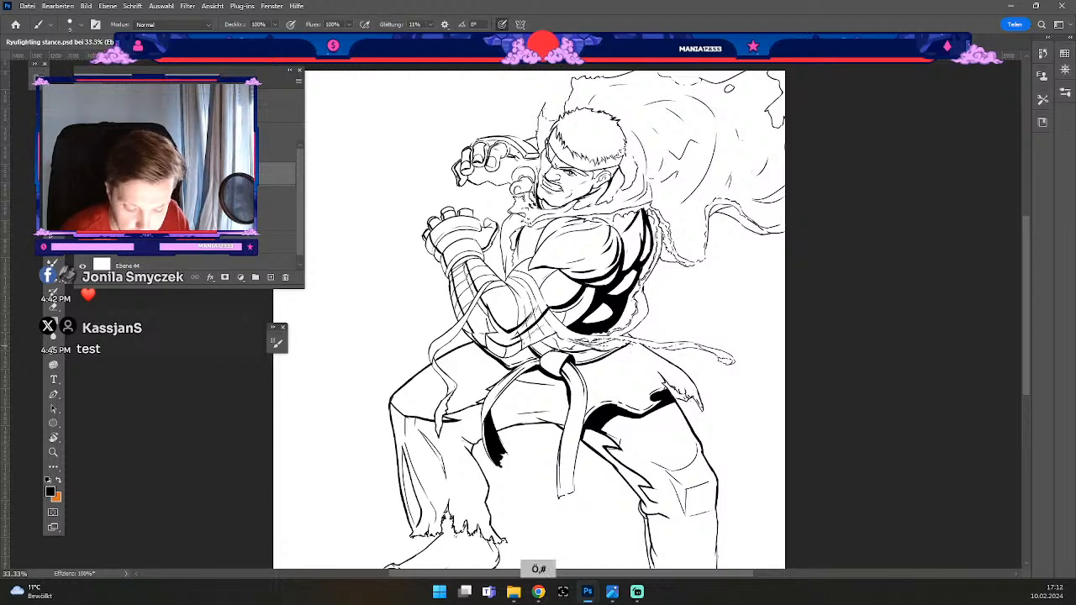
drag(622, 342, 630, 335)
key(ctrl+z)
key(odiaeresis)
key(ctrl+z)
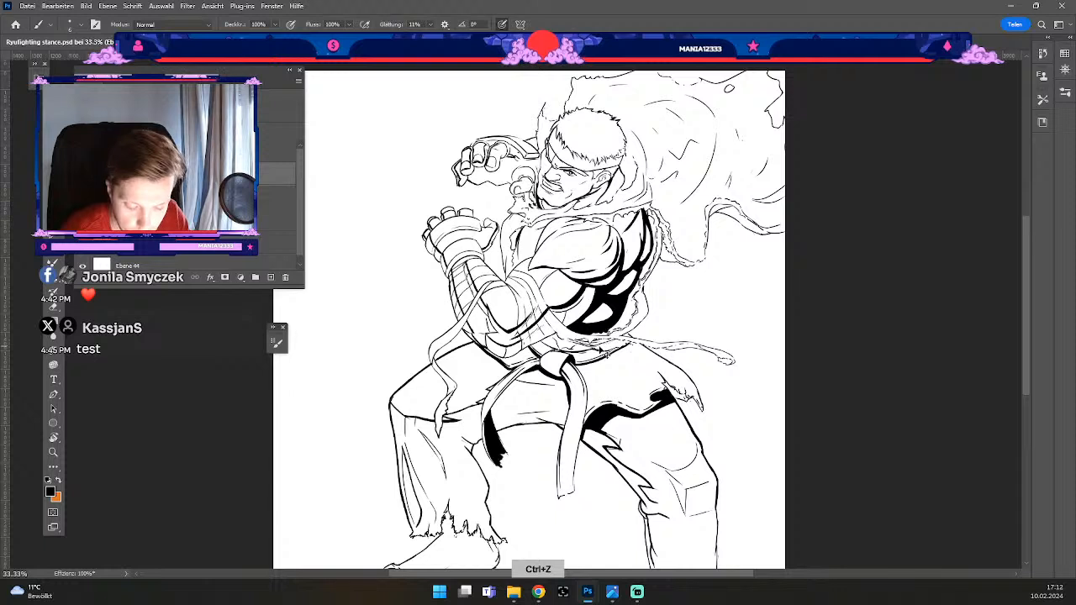
key(b)
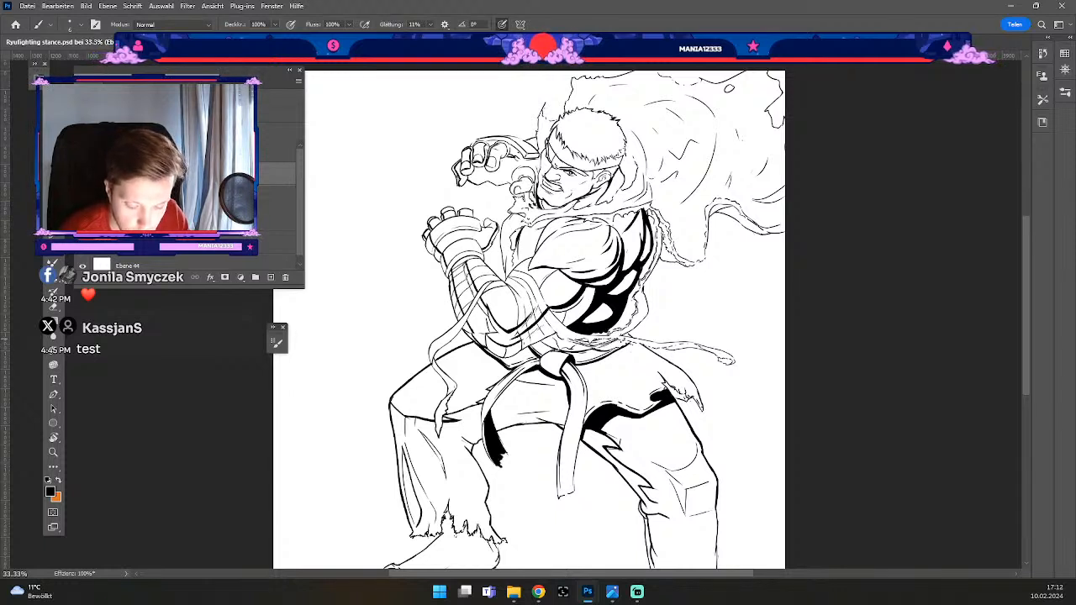
key(ctrl+z)
drag(627, 339, 606, 348)
key(ctrl+z)
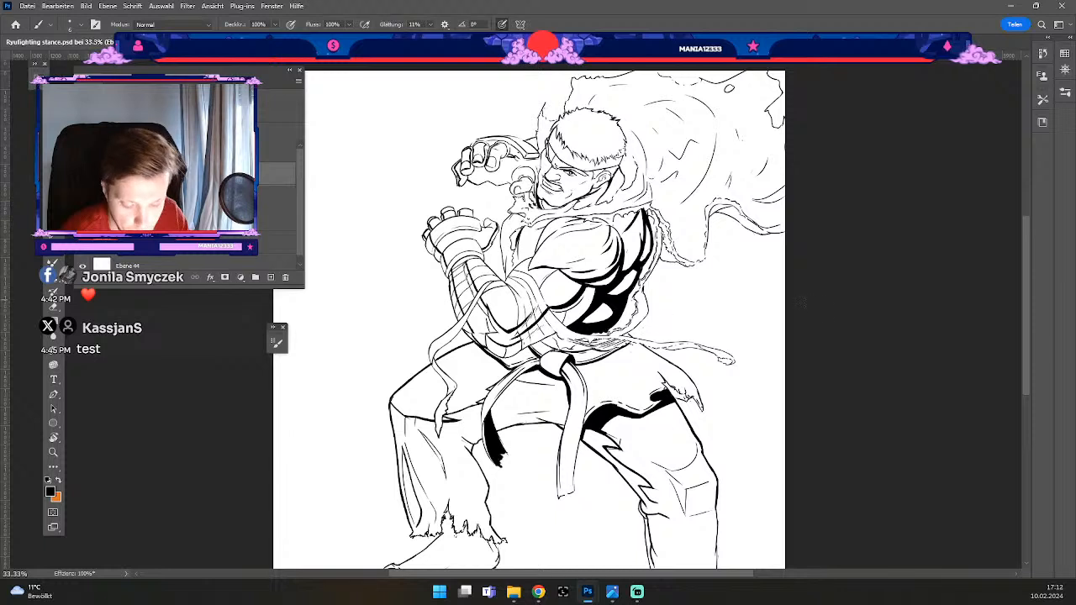
Step: Ink heavier chin and jaw contours on the face with a slightly enlarged fine brush
key(b)
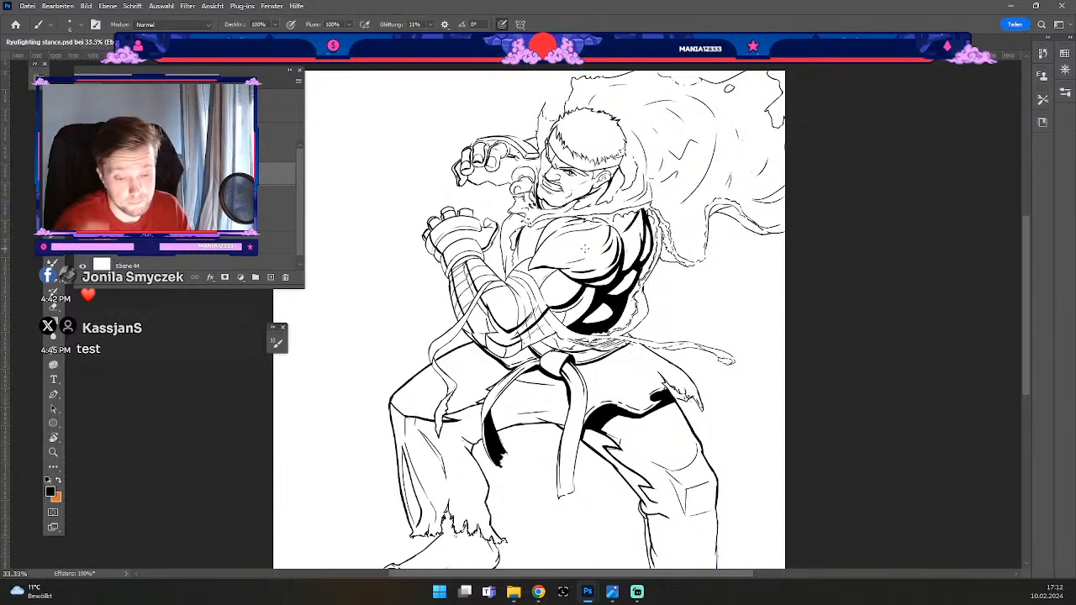
key(b)
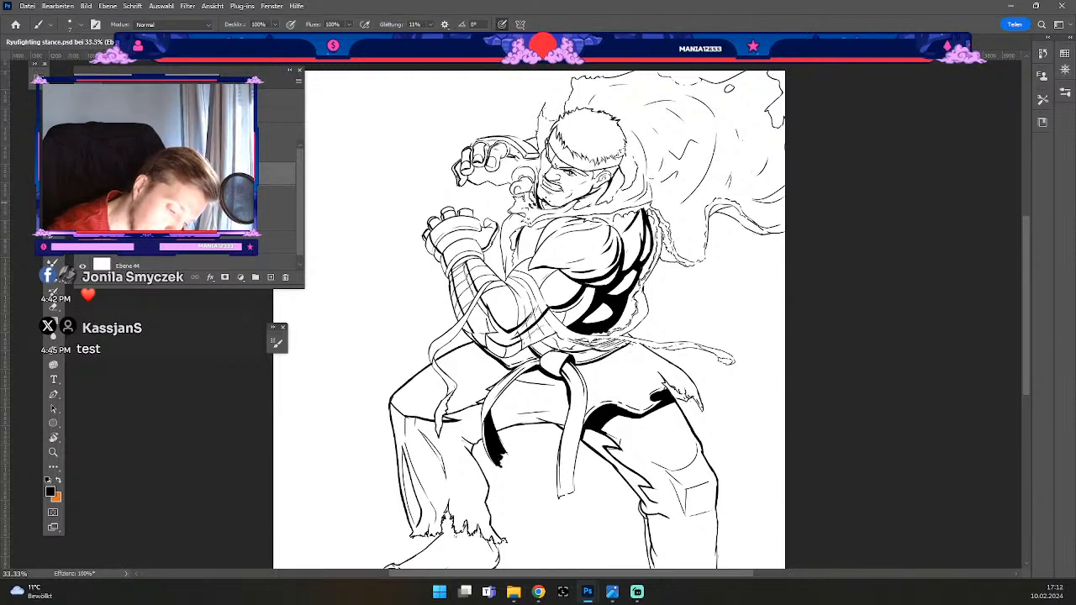
key(bracketright)
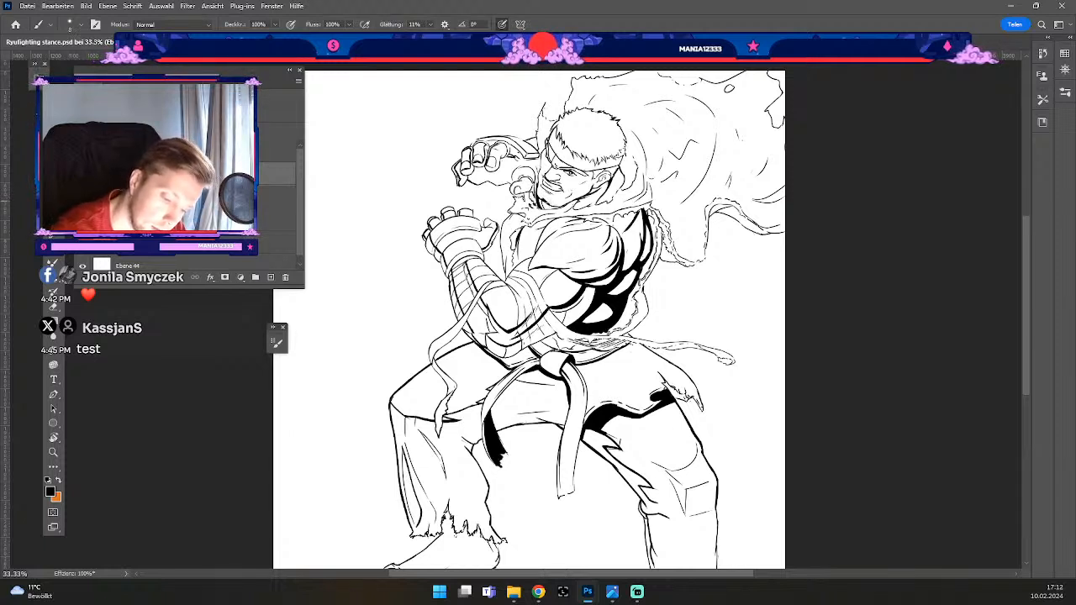
key(ctrl+z)
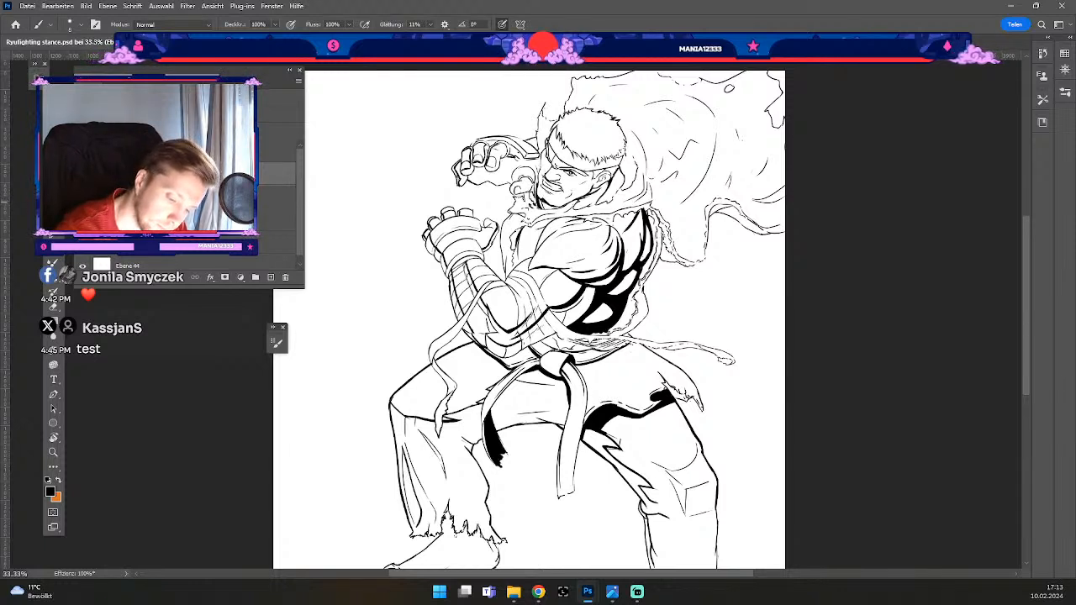
key(ctrl+z)
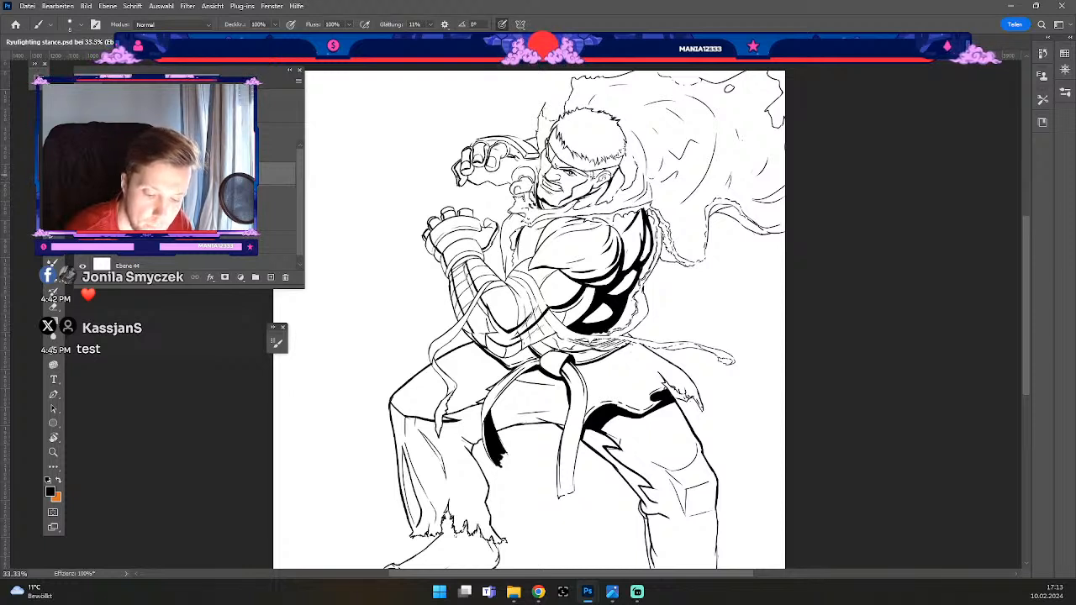
Step: Darken the brow and eye line and the side of the headband at the temple, enlarging the brush for heavier strokes
key(b)
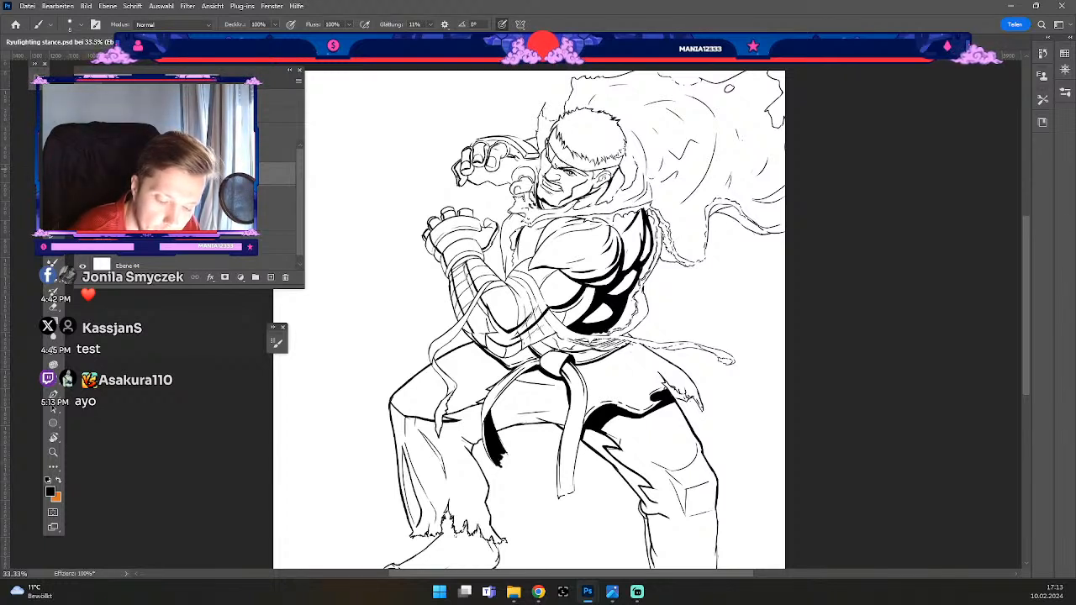
key(#)
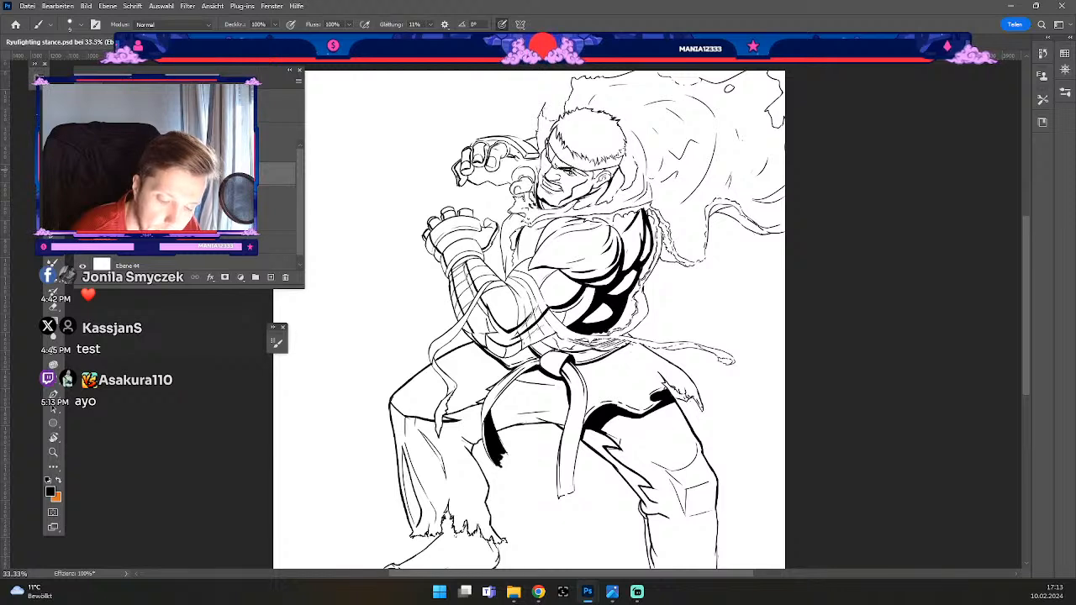
key(#)
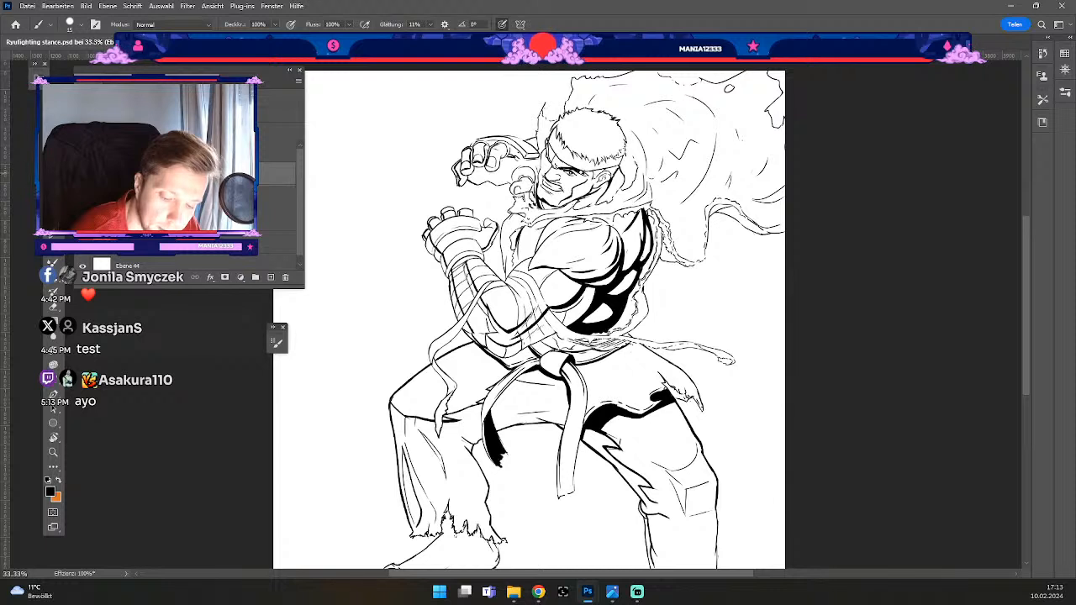
key(#)
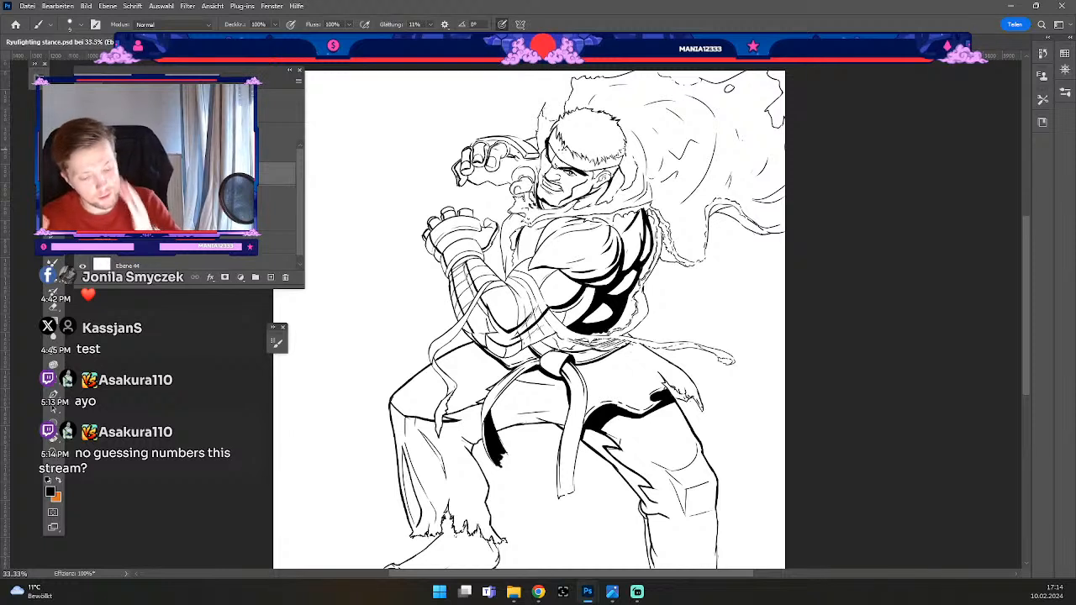
Step: Ink fine facial lines around the mouth and cheek with the Brush tool, adjusting its size and redoing uneven strokes
key(b)
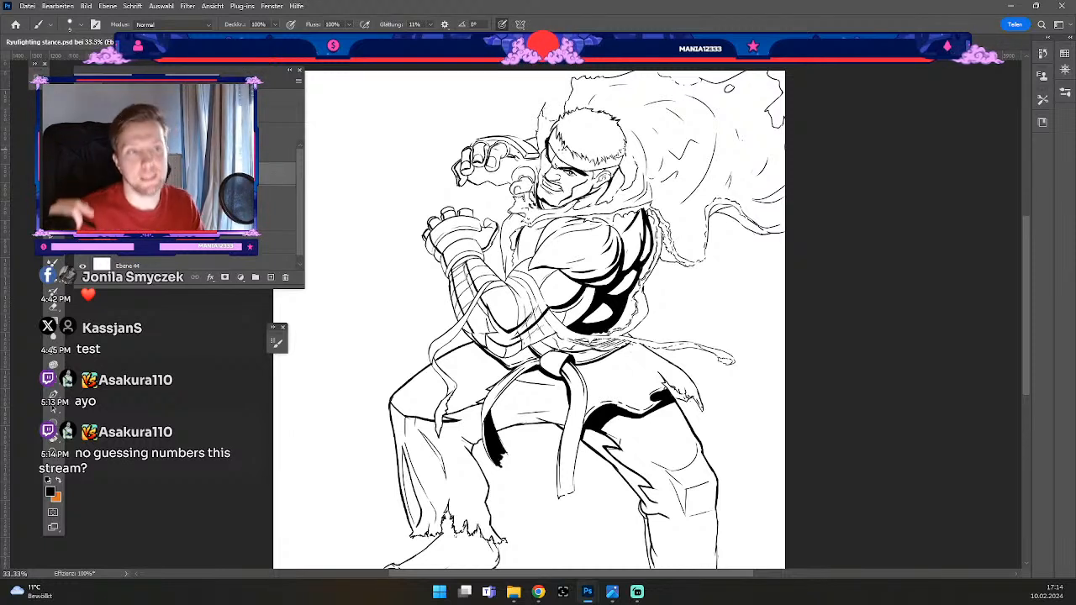
key(b)
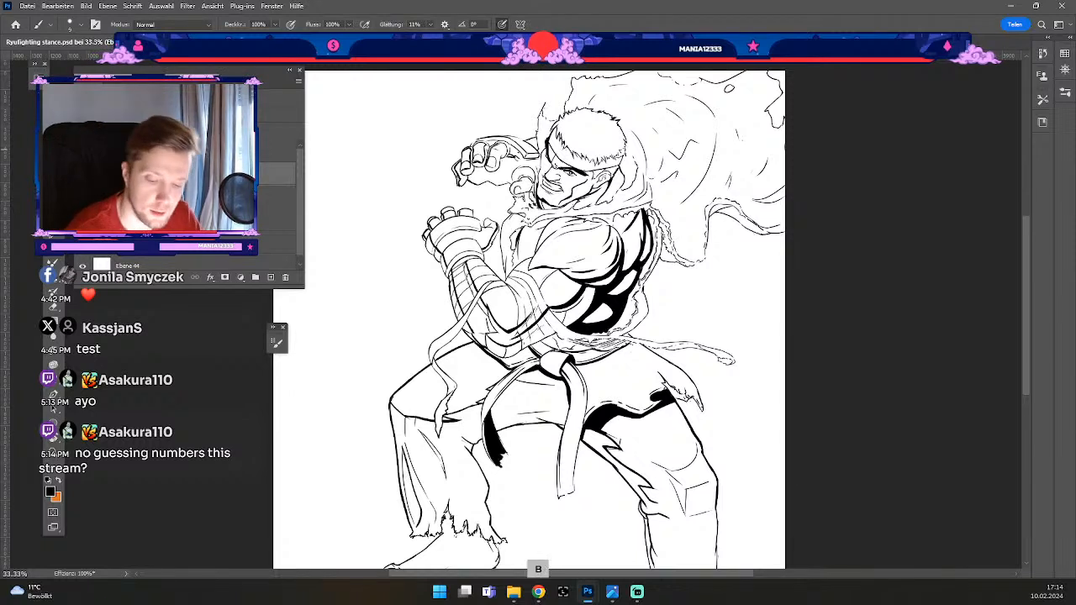
key(numbersign)
key(numbersign)
key(numbersign)
key(numbersign)
key(numbersign)
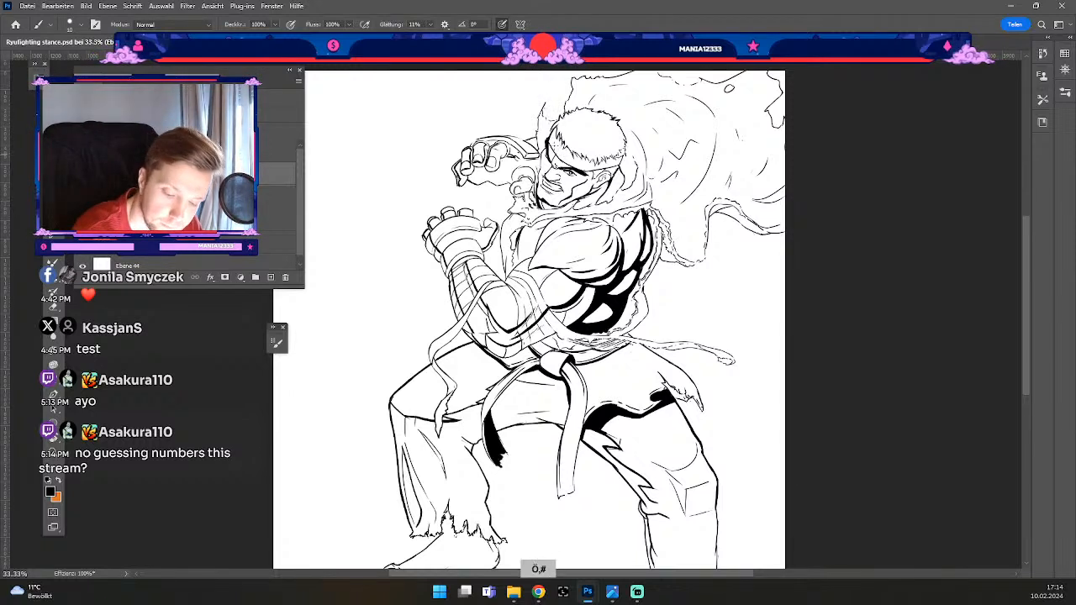
key(numbersign)
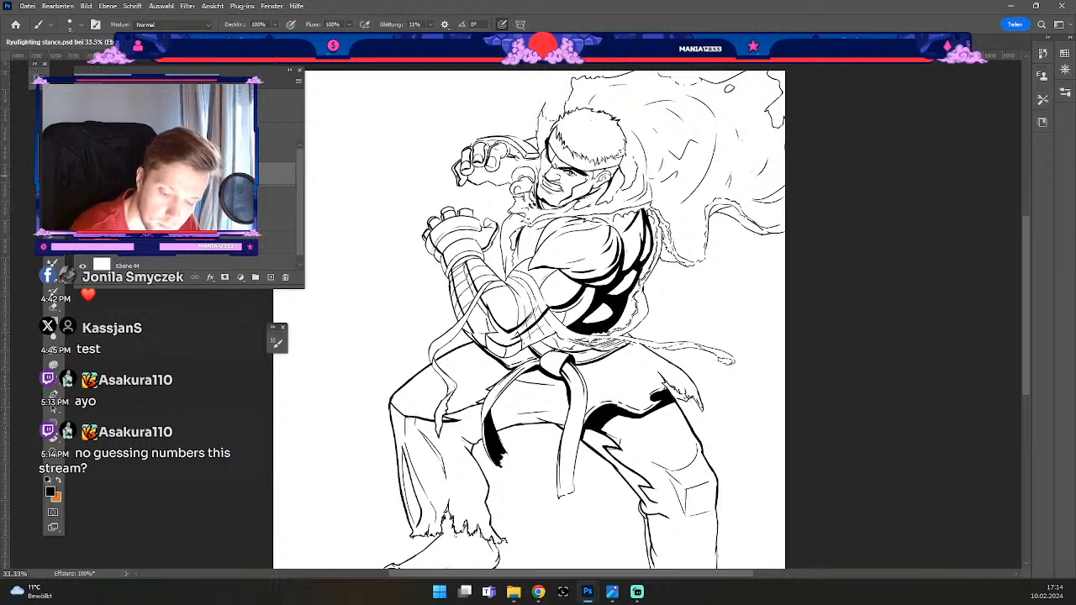
key(ctrl+z)
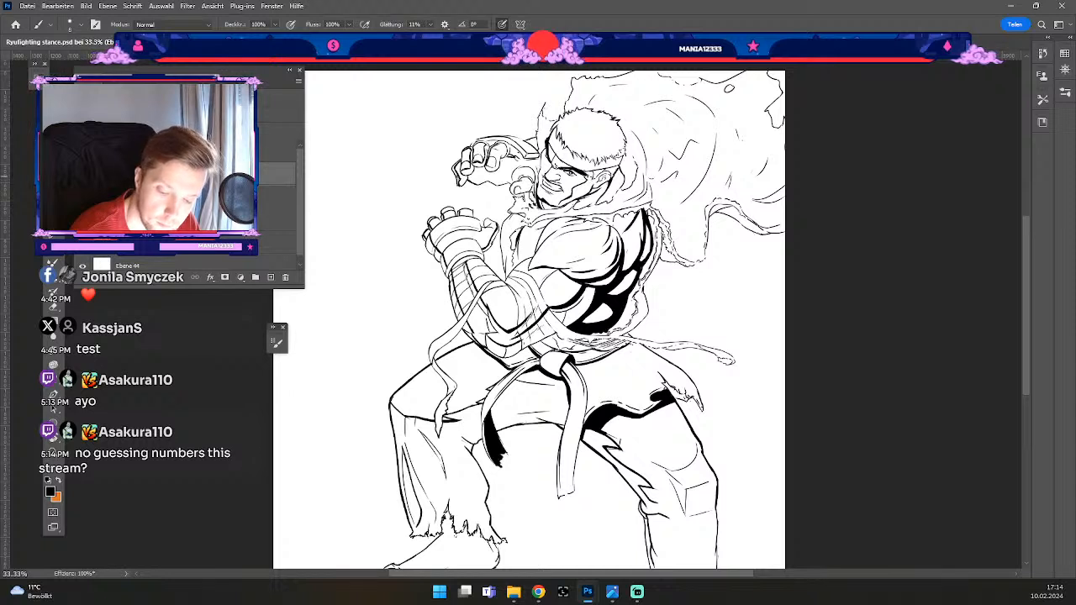
key(ctrl+z)
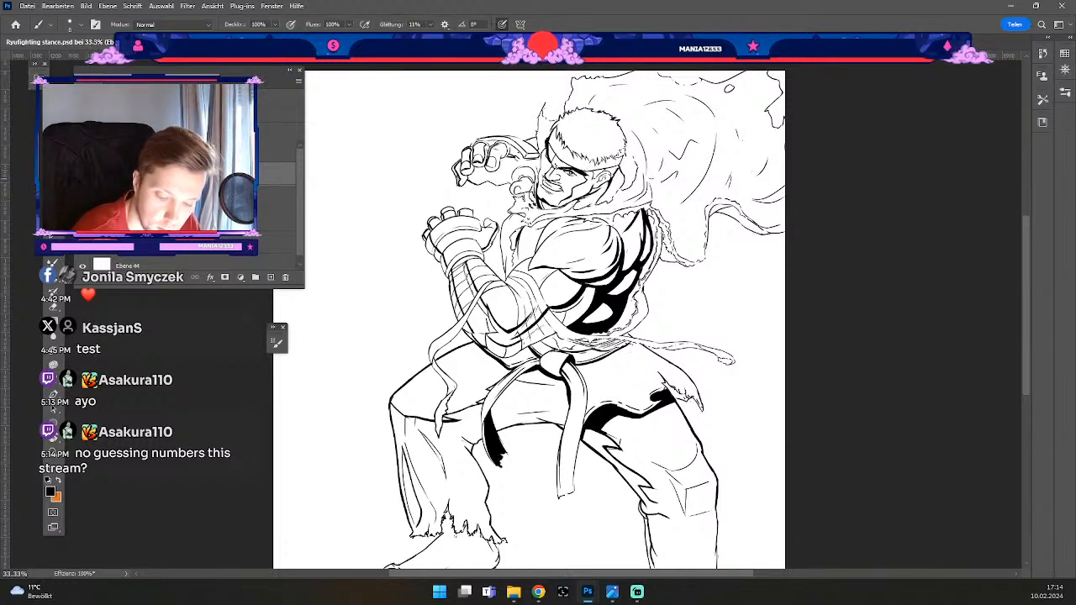
key(ctrl+z)
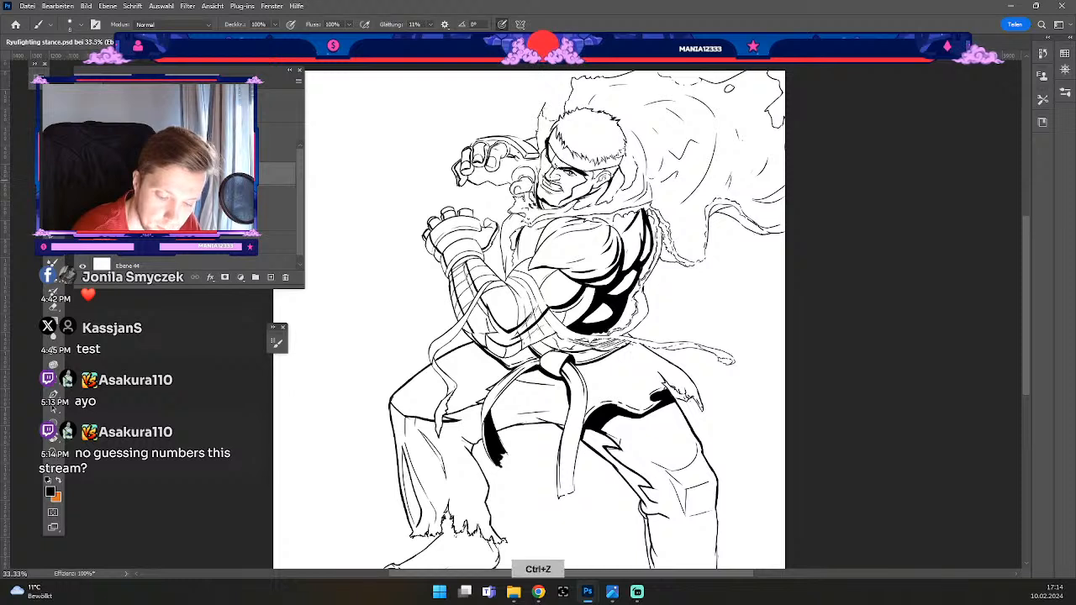
key(ctrl+z)
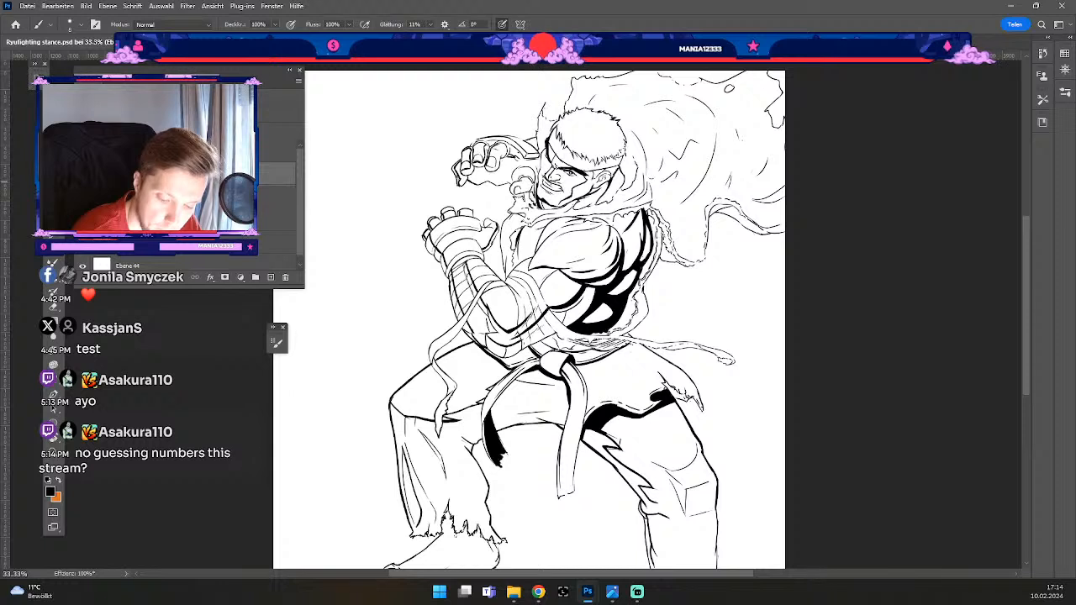
key(ctrl+z)
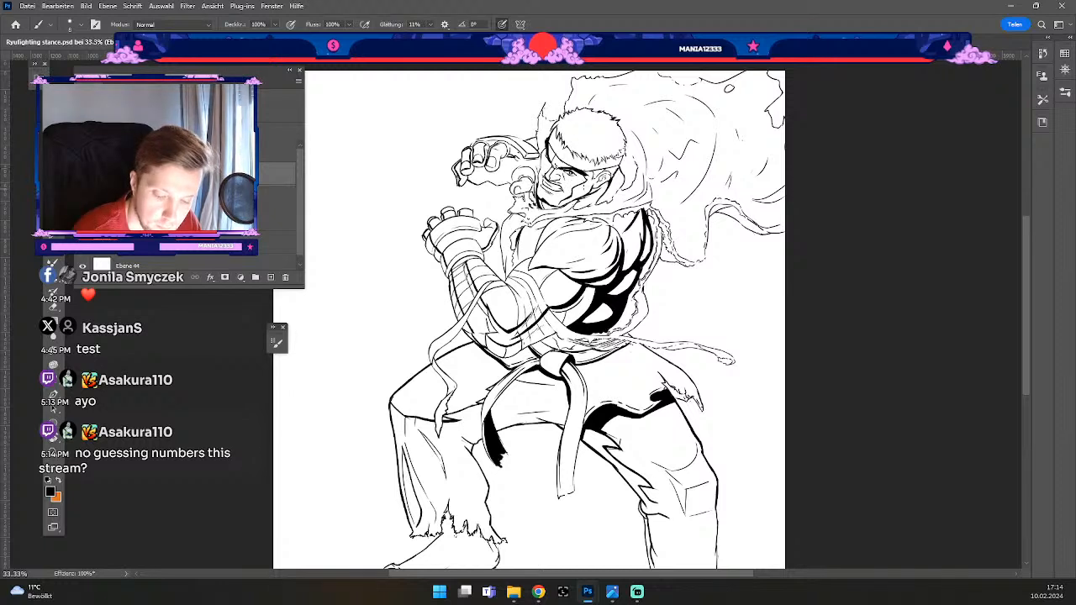
Step: Add finer detail lines around the eye and nose with a reduced brush size
key(odiaeresis)
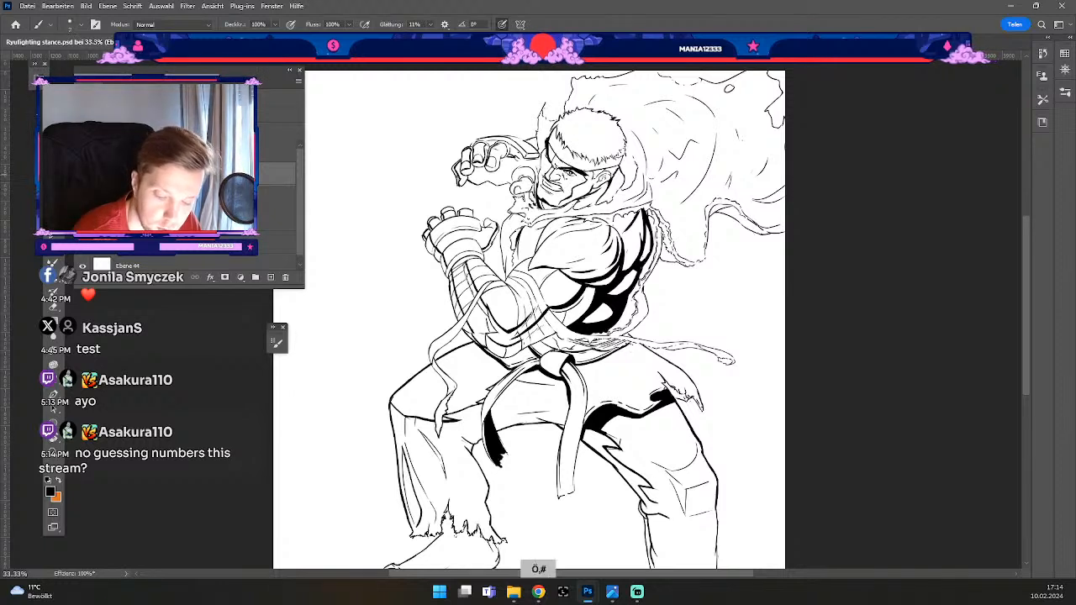
key(odiaeresis)
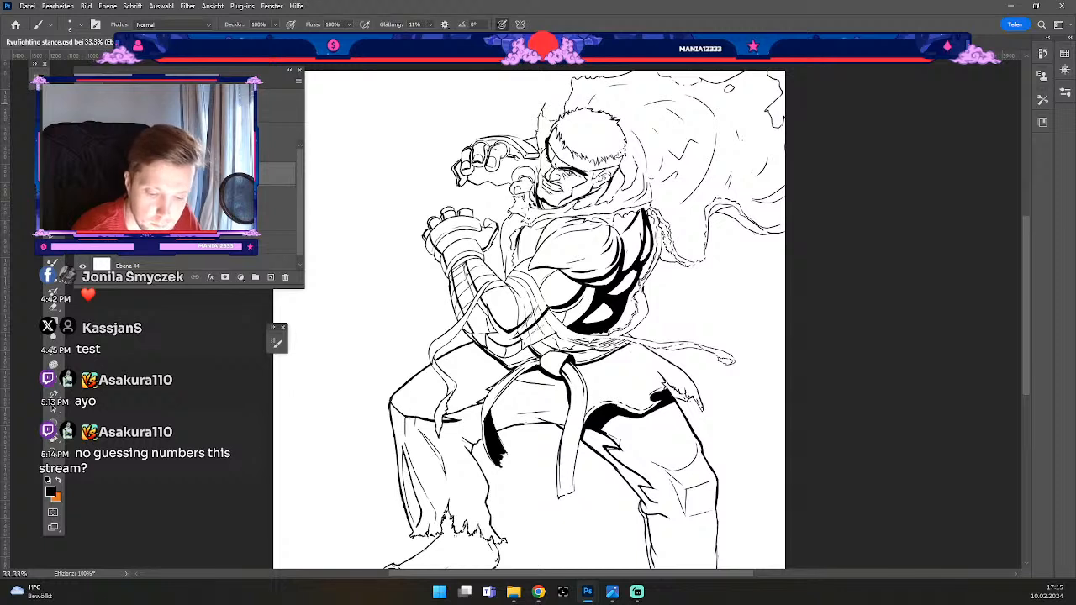
Step: Ink jagged hair tufts above the forehead, testing brush sizes and redoing uneven strokes
key(numbersign)
key(numbersign)
key(numbersign)
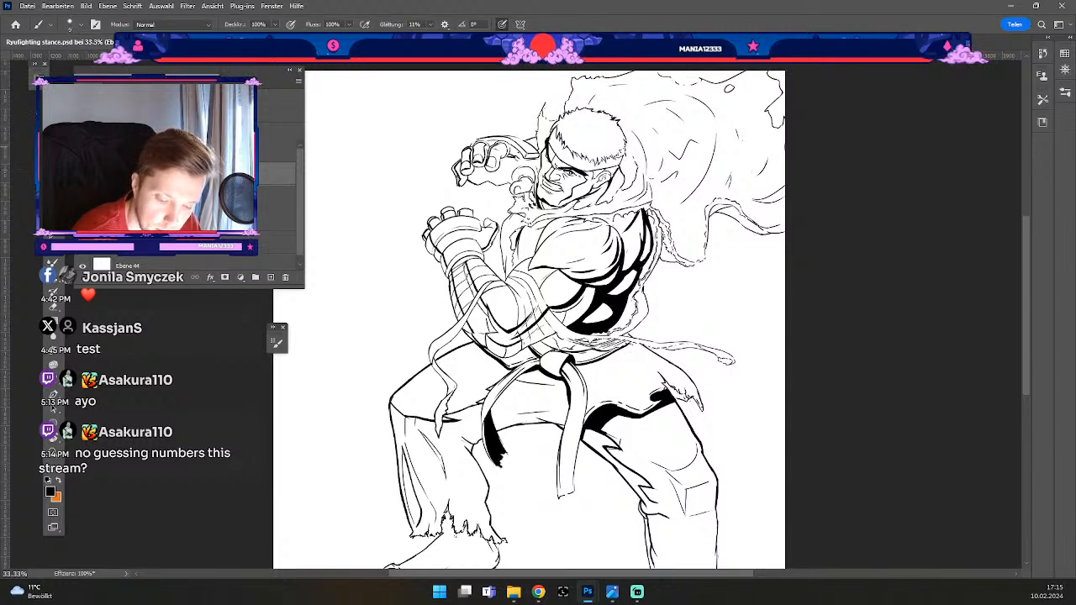
key(ctrl+z)
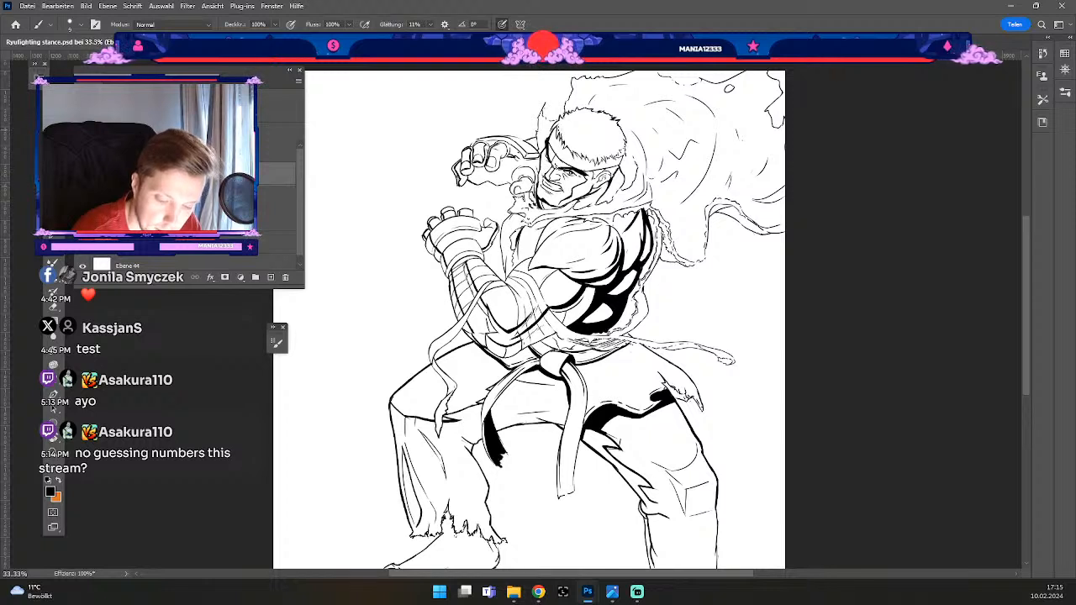
key(b)
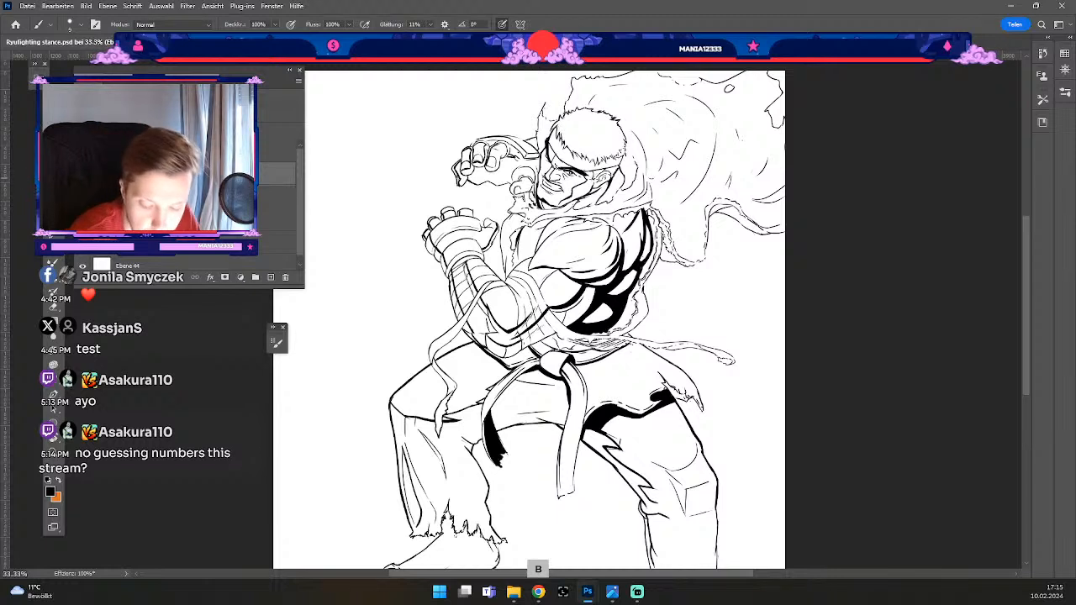
key(ctrl+z)
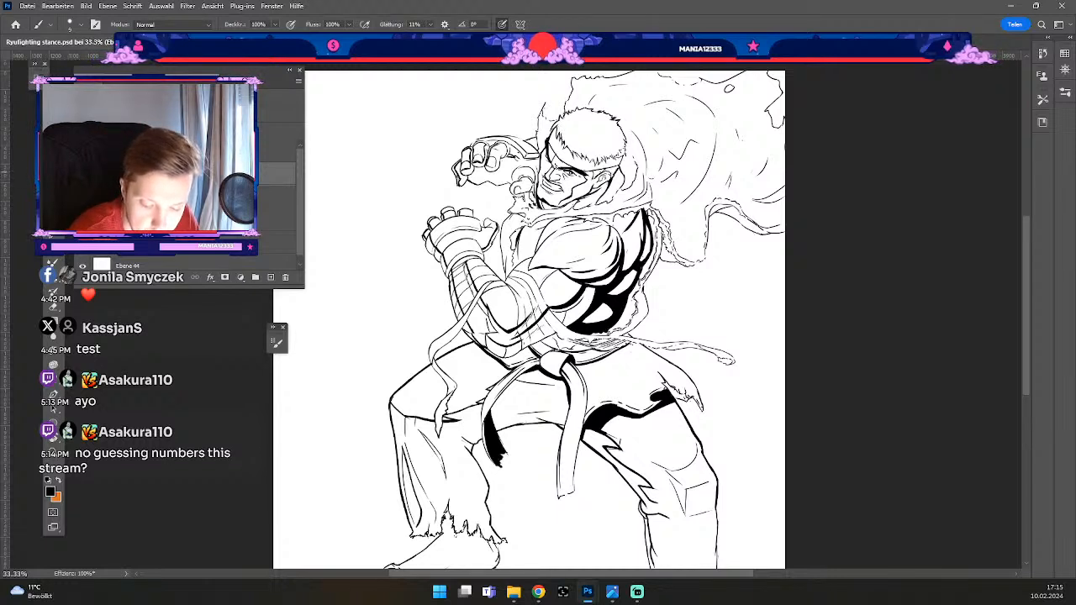
key(ctrl+z)
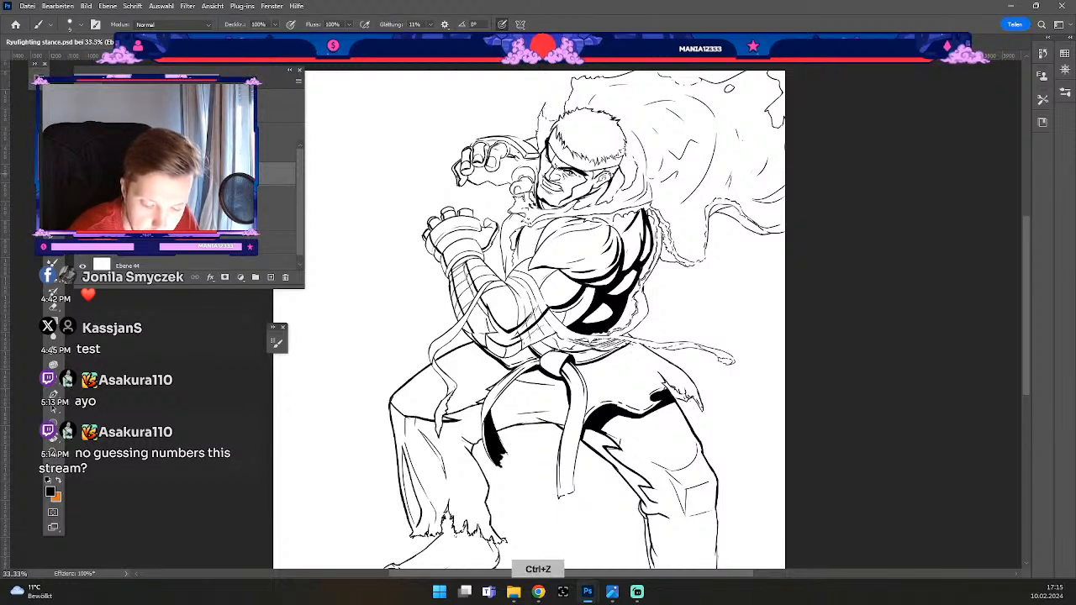
key(ctrl+z)
key(b)
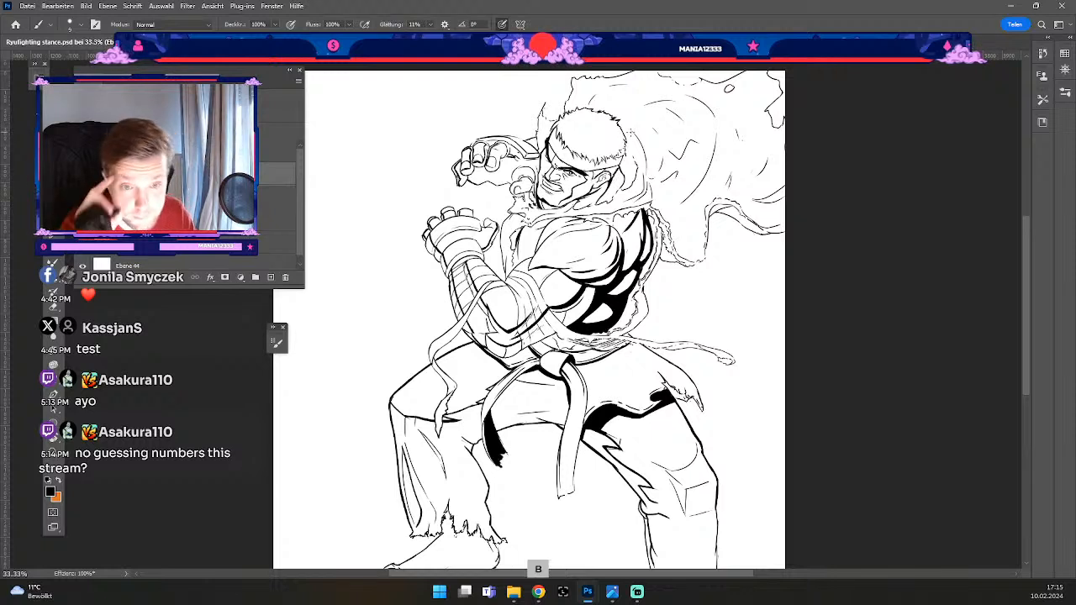
key(ctrl+z)
key(bracketleft)
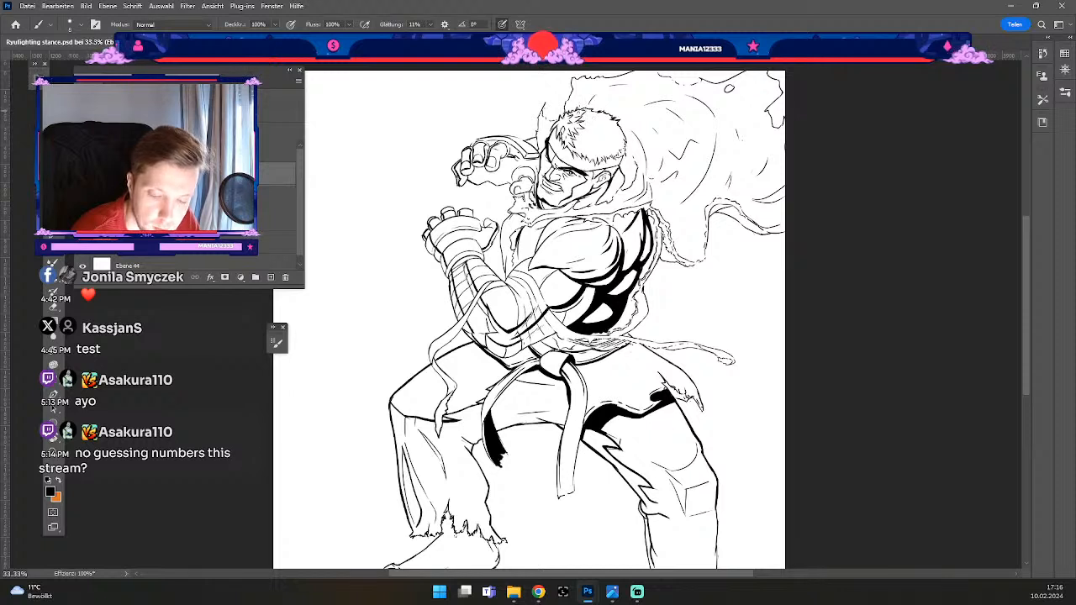
Step: Extend the spiky hair strands across the crown of the head, redrawing misplaced strokes
key(ctrl+z)
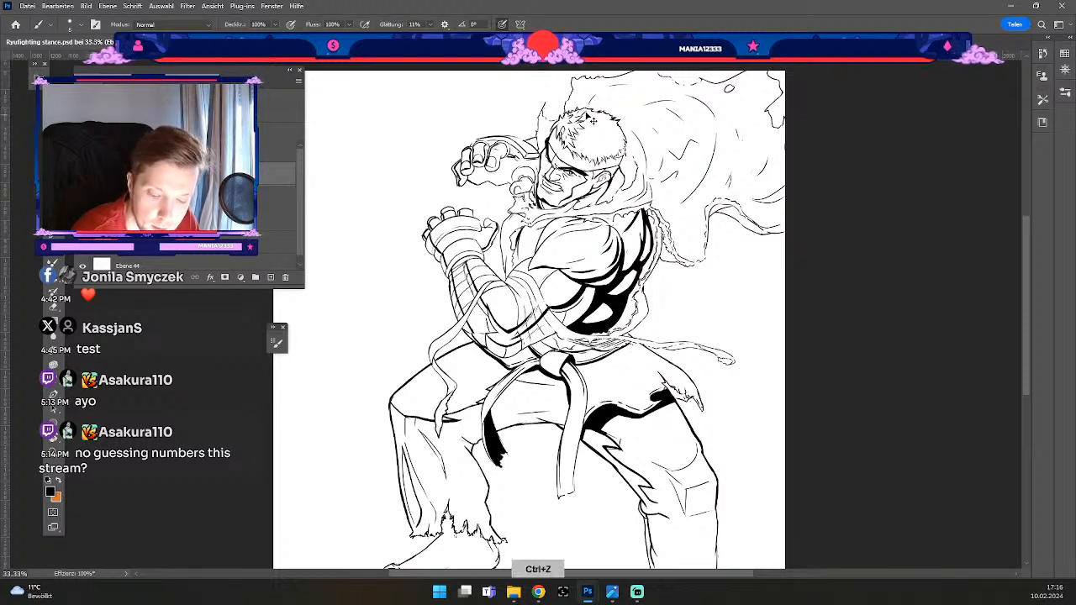
key(b)
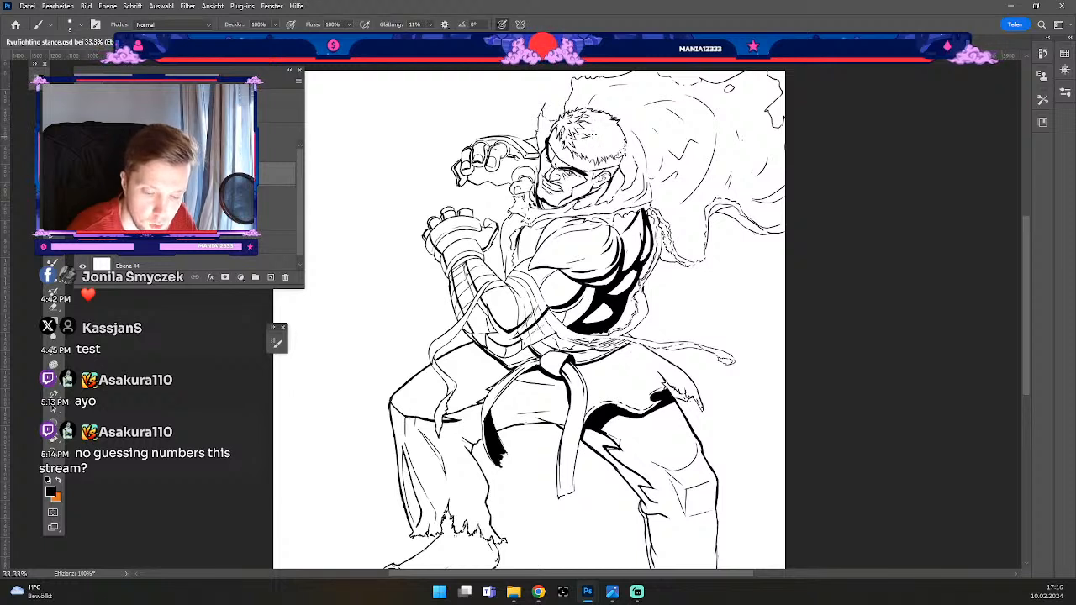
key(ctrl+z)
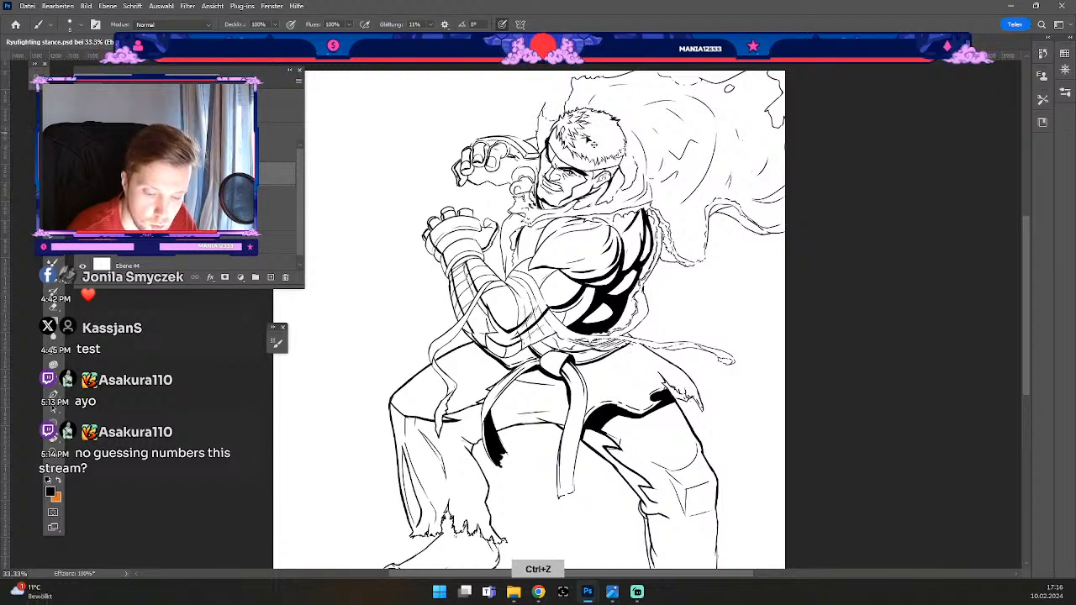
key(b)
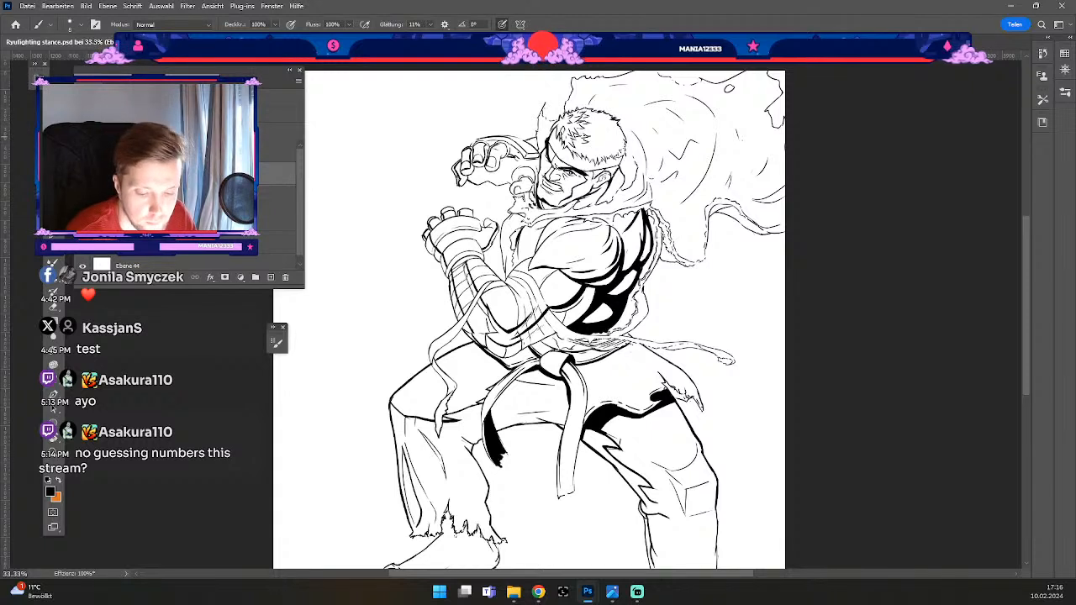
Step: Clean up the strand lines in the middle of the hair with the Eraser and redraw them with the Brush
key(e)
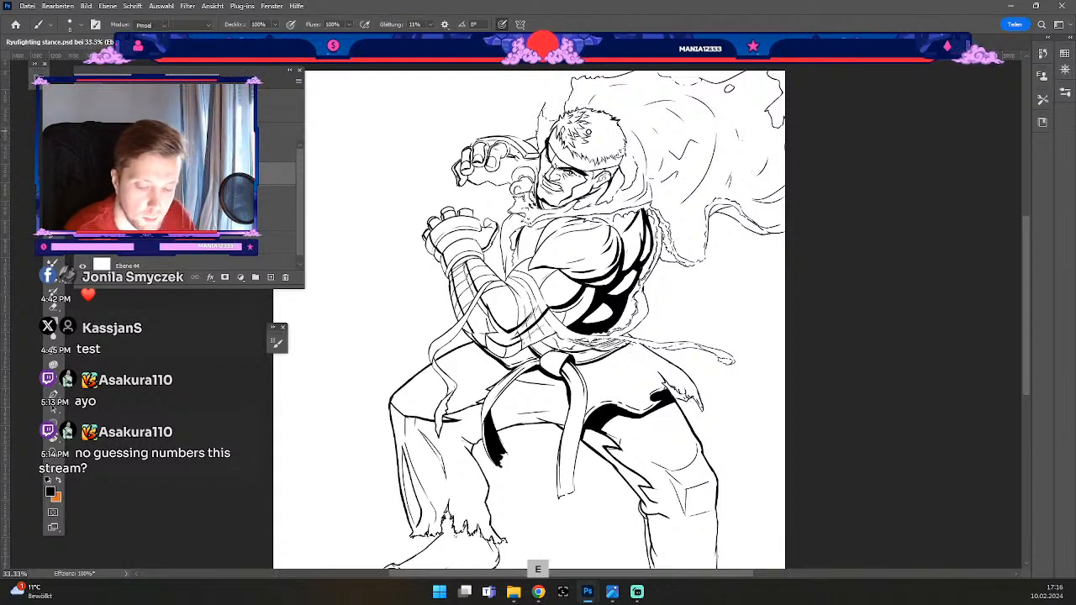
key(b)
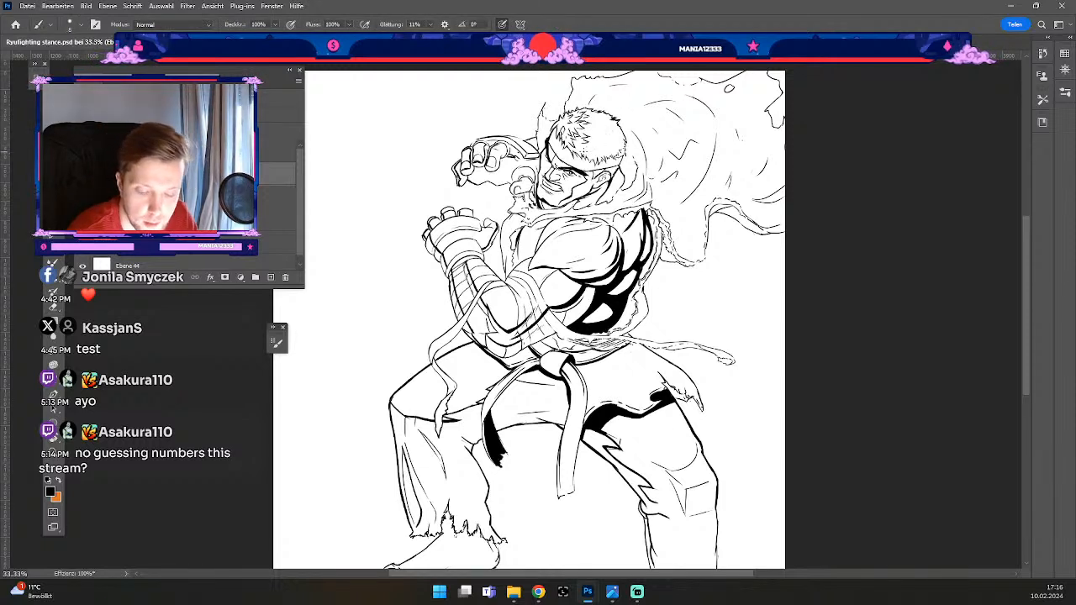
key(e)
key(ctrl+z)
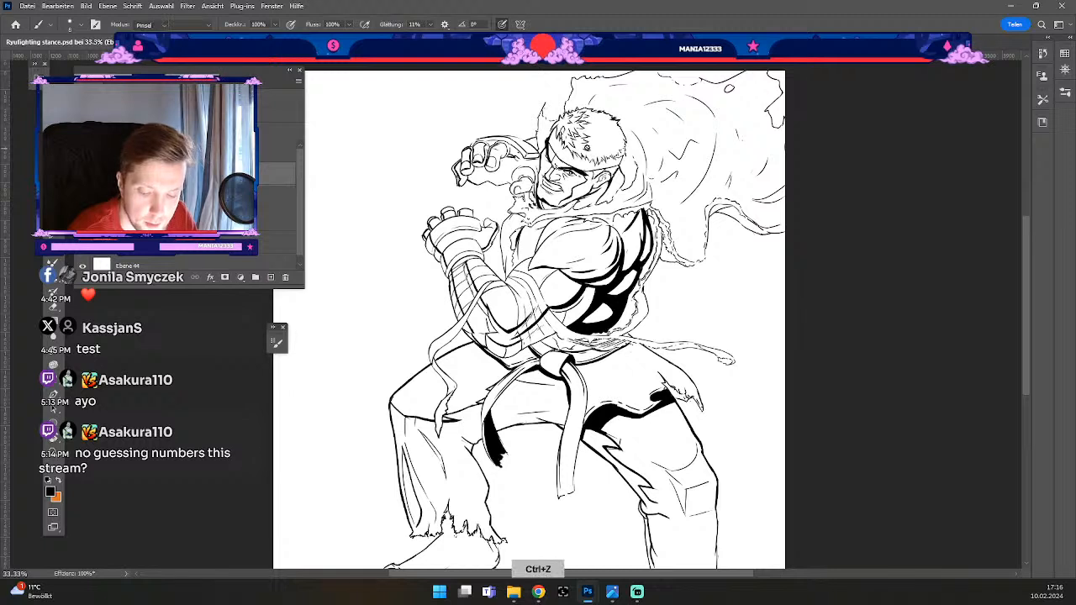
key(b)
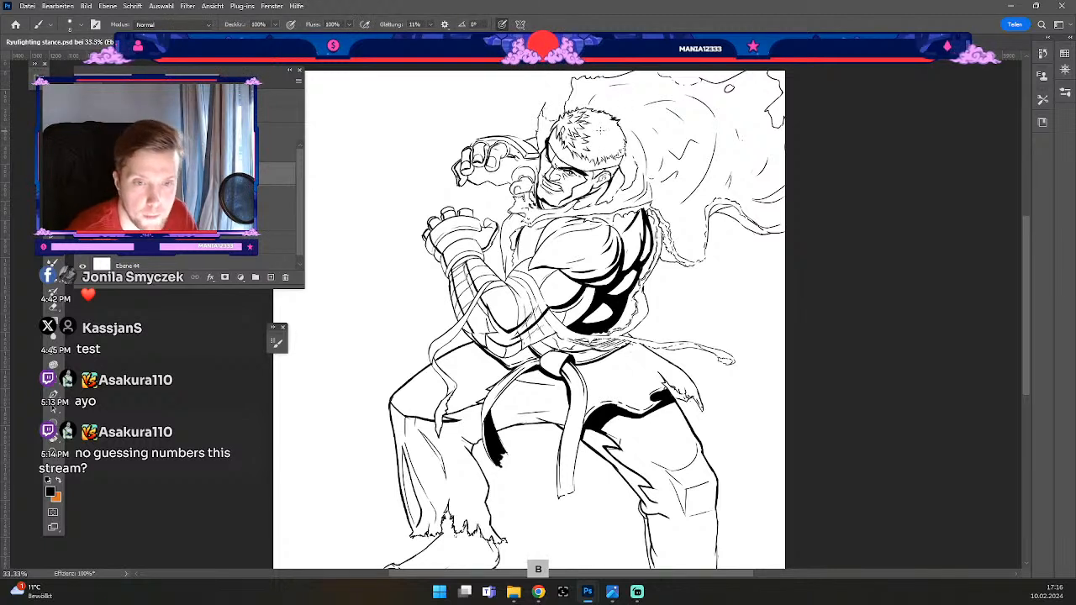
Step: Fill the back and side of the hair with short spiky strands, redoing strokes that miss
key(ctrl+z)
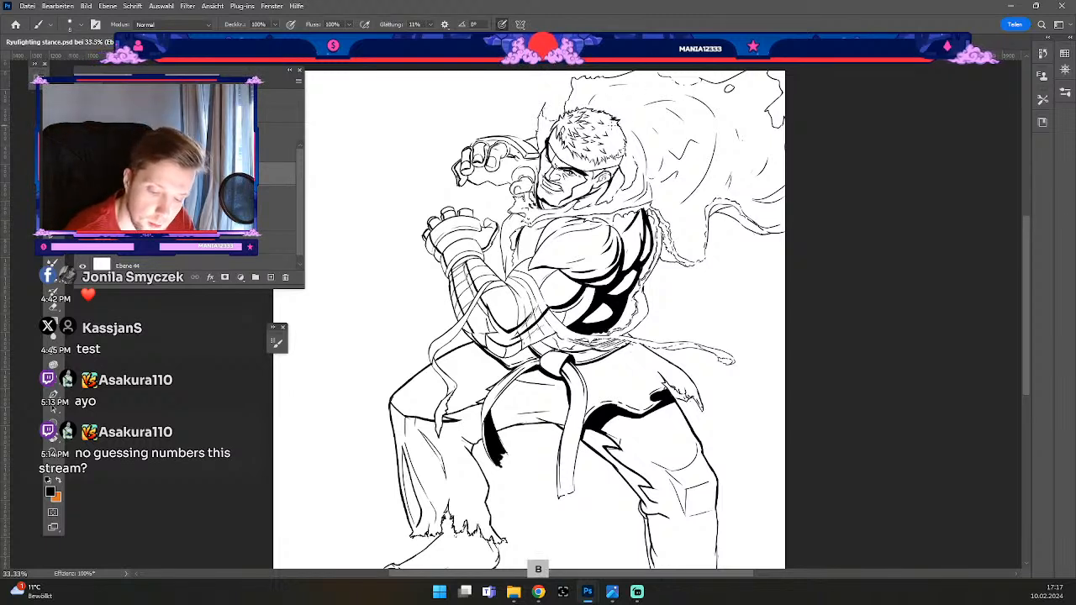
key(ctrl+z)
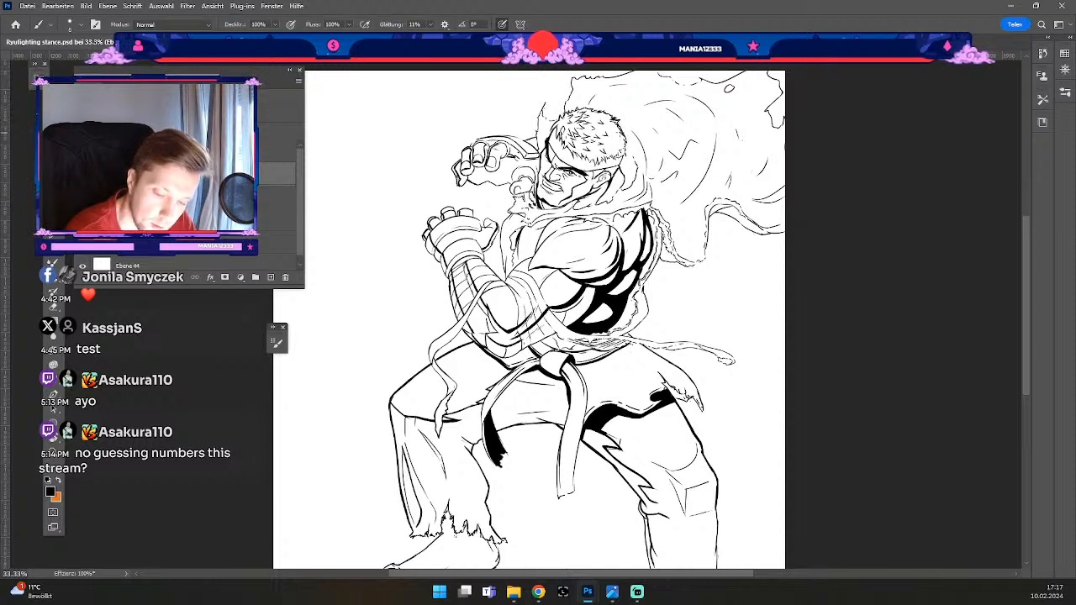
key(ctrl+z)
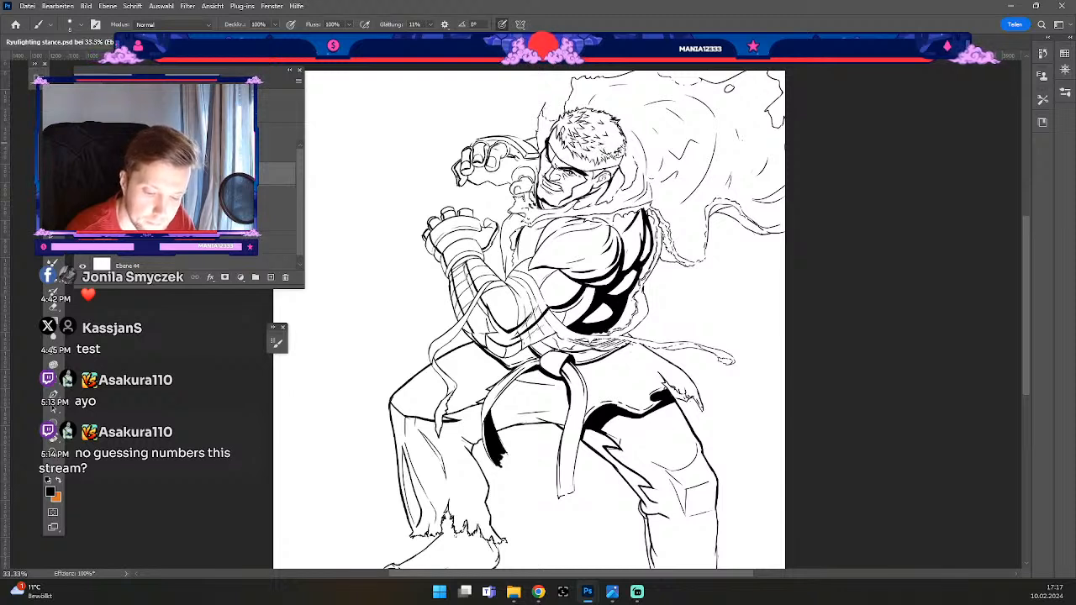
key(ctrl+z)
key(ctrl+z)
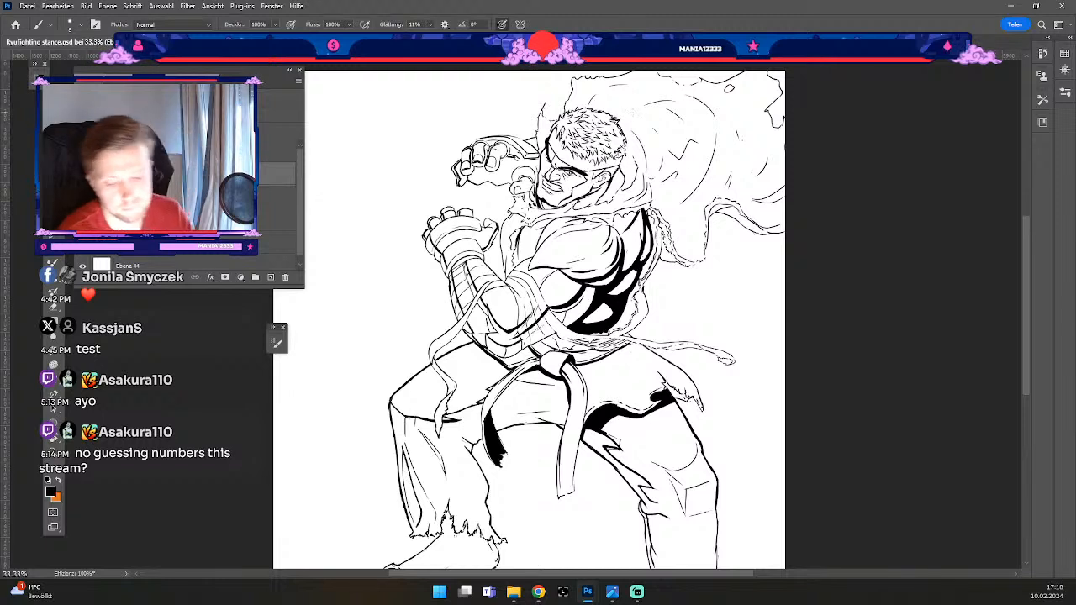
Step: Ink a short contour stroke beneath the jaw with the small brush
key(b)
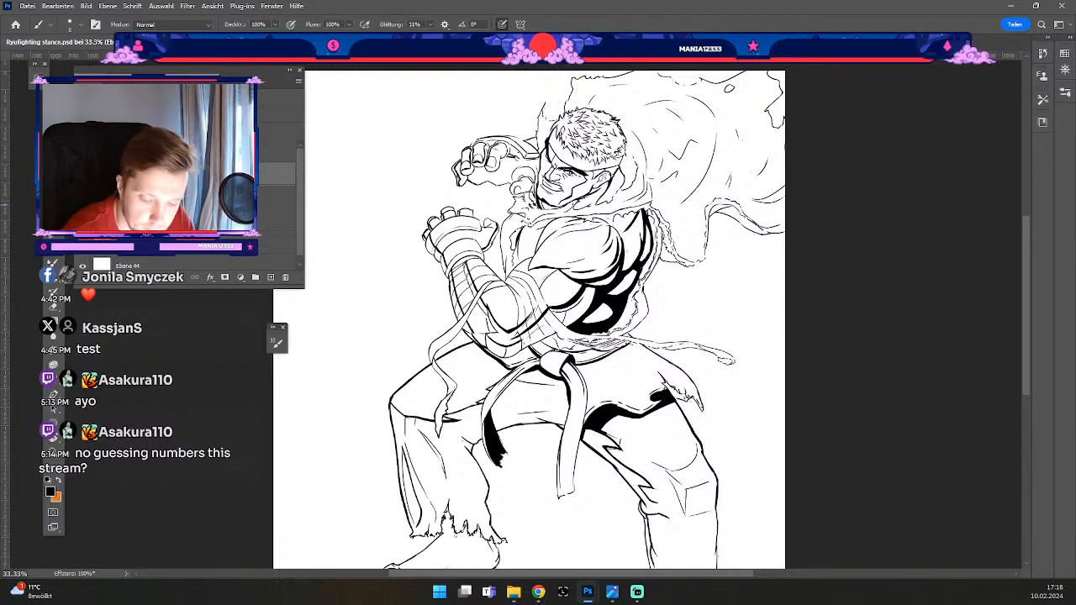
key(ctrl+z)
drag(579, 203, 572, 210)
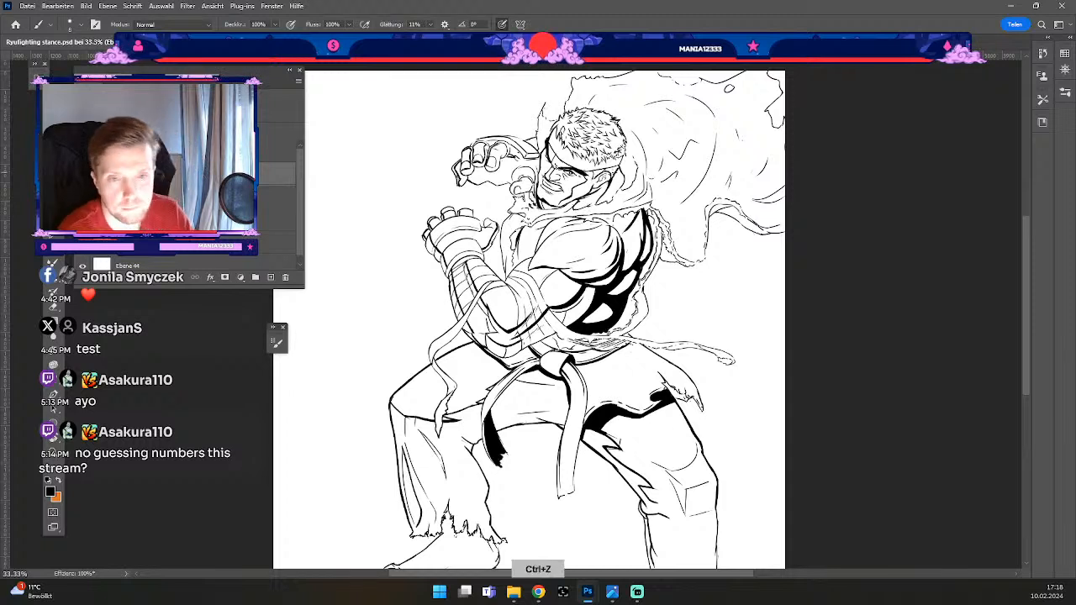
Step: Darken the collar contour below the chin with a larger brush, adjusting its size for heavier strokes
key(b)
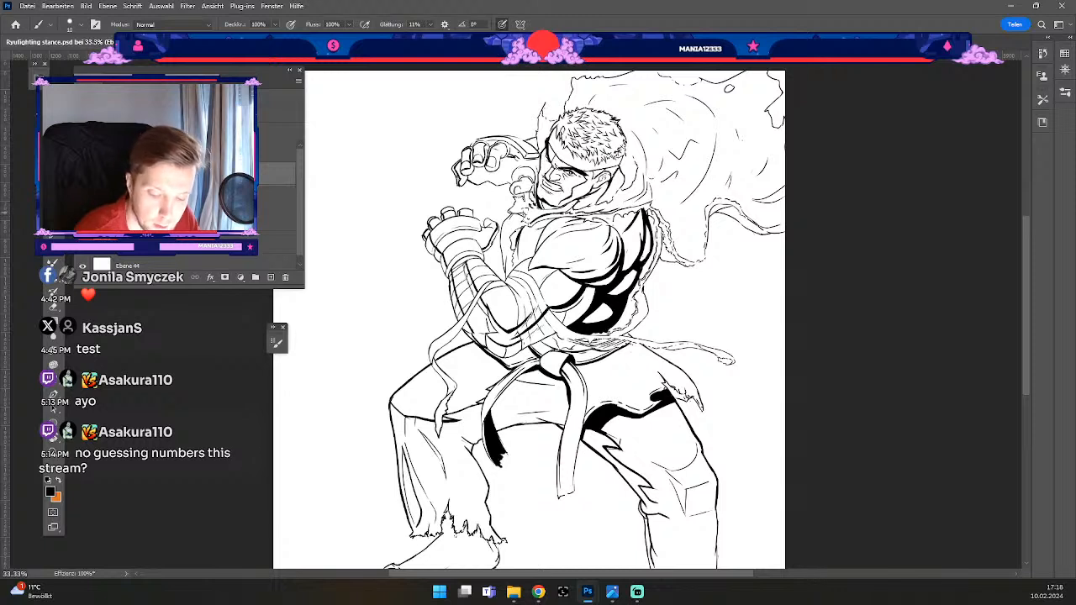
key(#)
key(#)
key(ö)
key(ö)
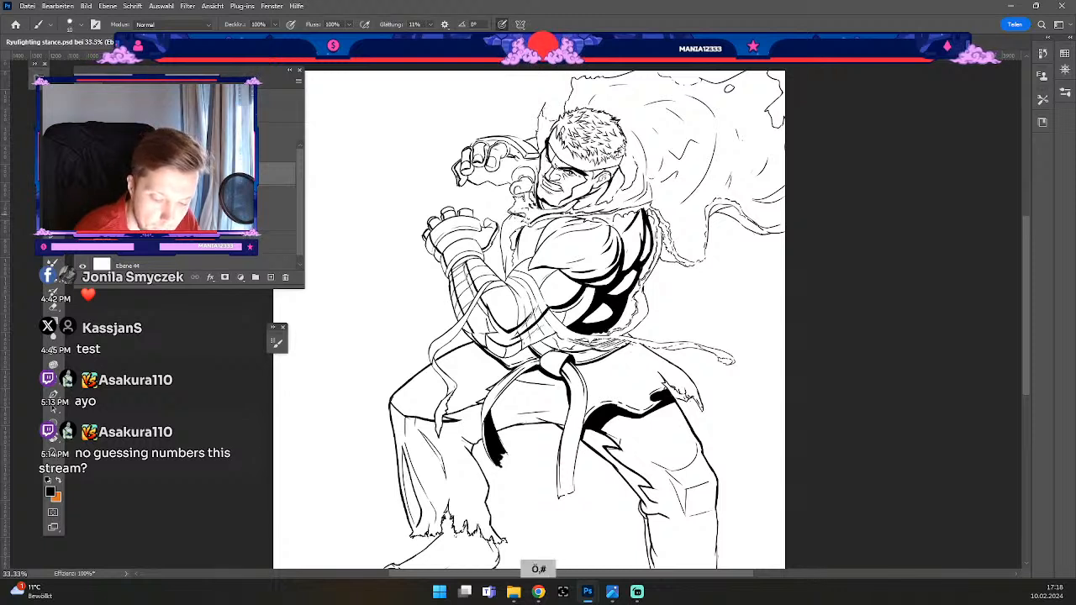
key(#)
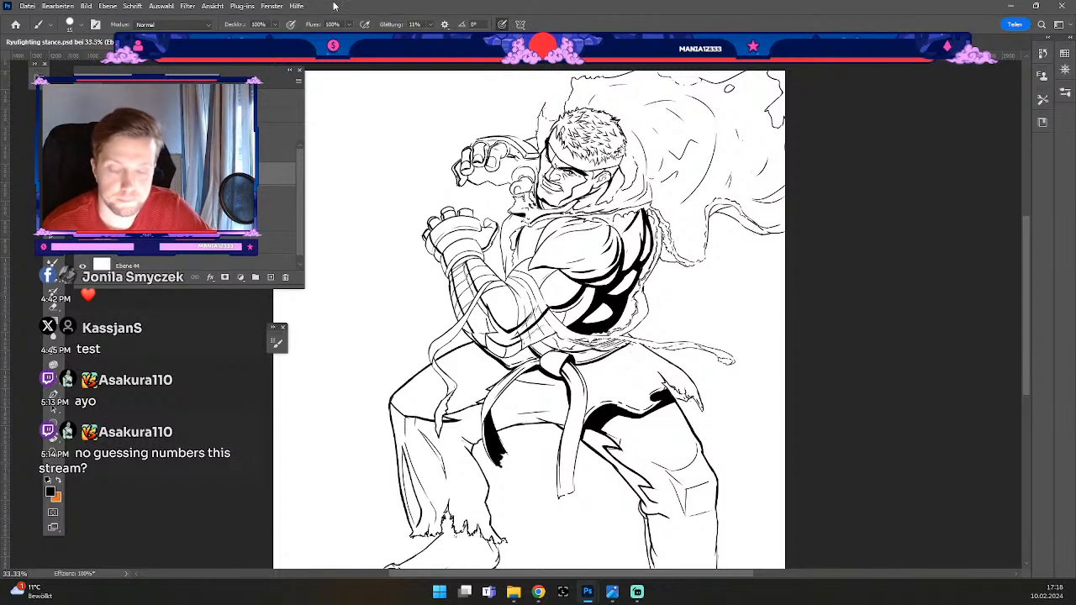
Step: Save the drawing and open the boredkatzNFT1 image as a skin colour reference
click(28, 6)
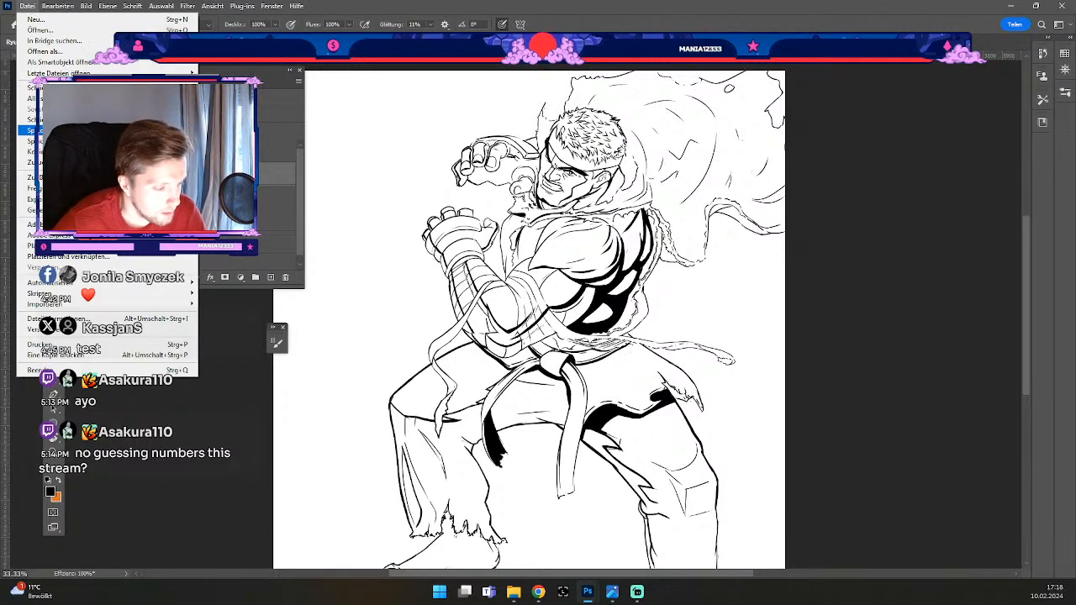
click(33, 130)
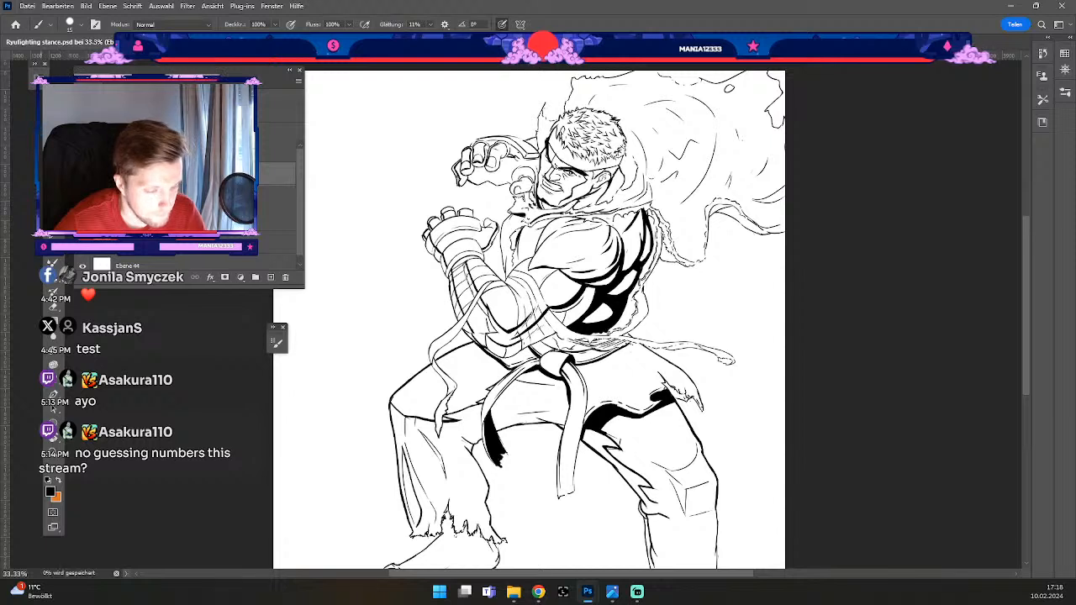
click(27, 6)
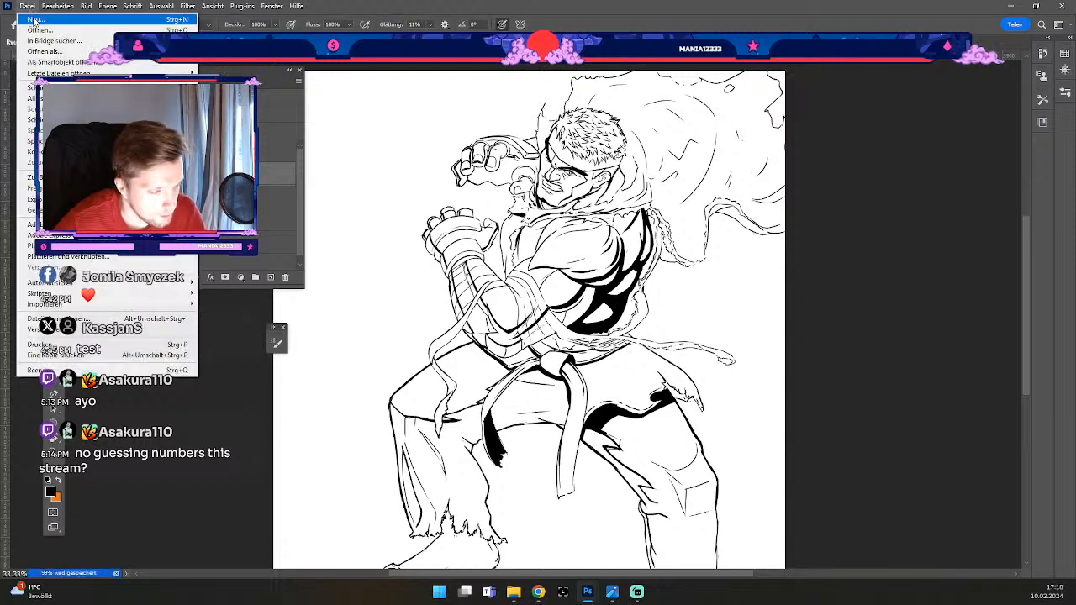
click(39, 32)
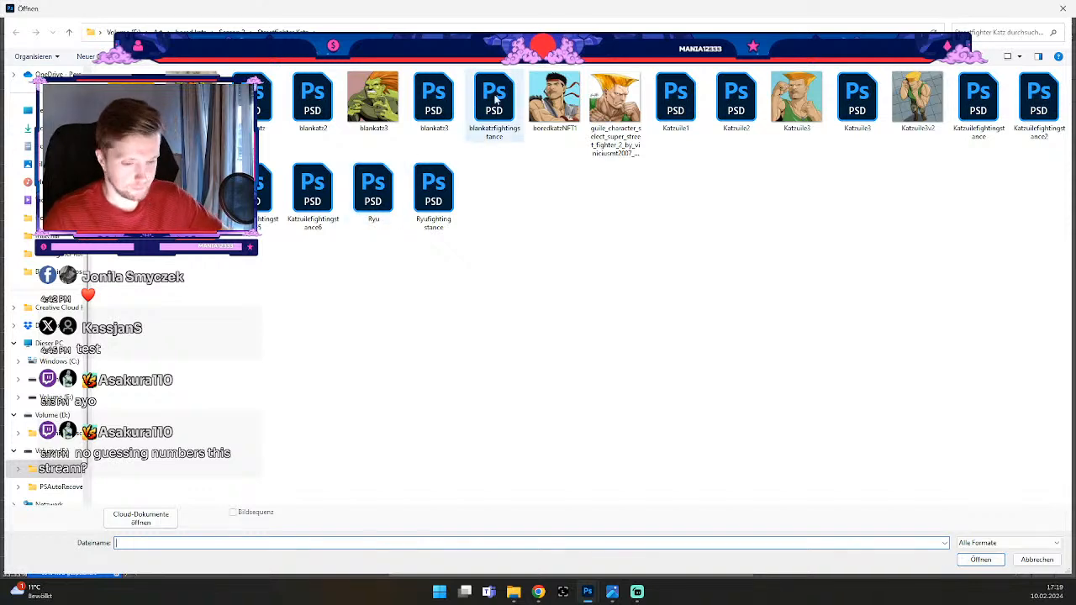
double_click(554, 95)
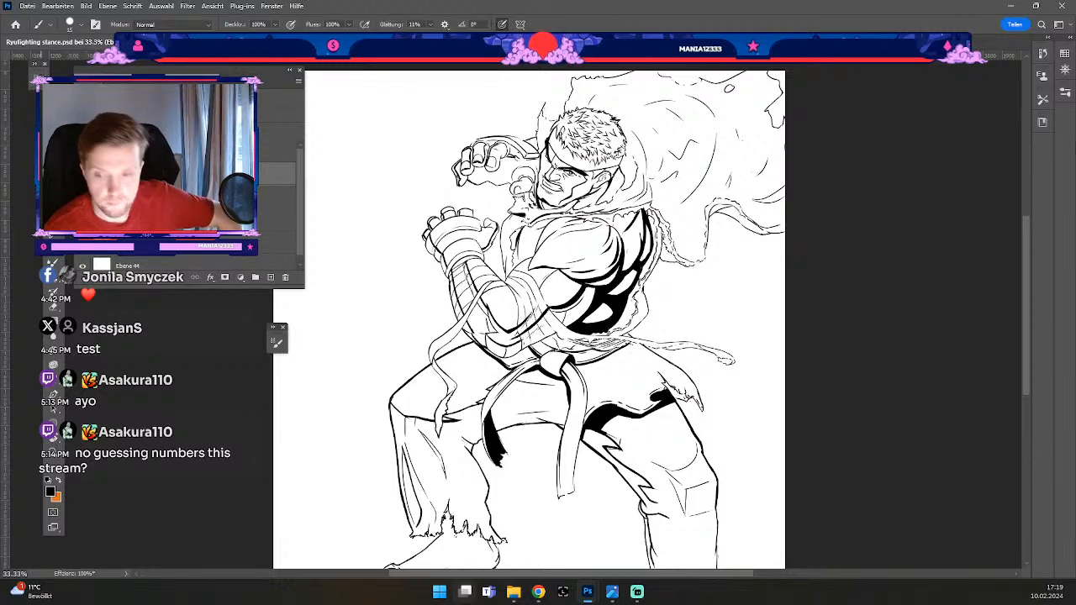
mouse_move(465, 592)
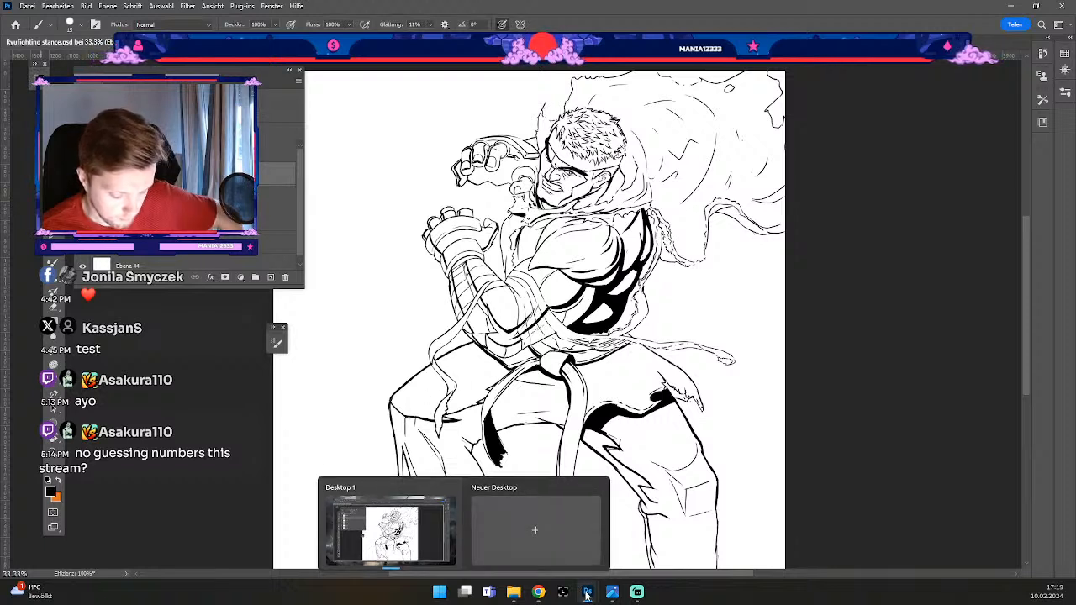
mouse_move(587, 593)
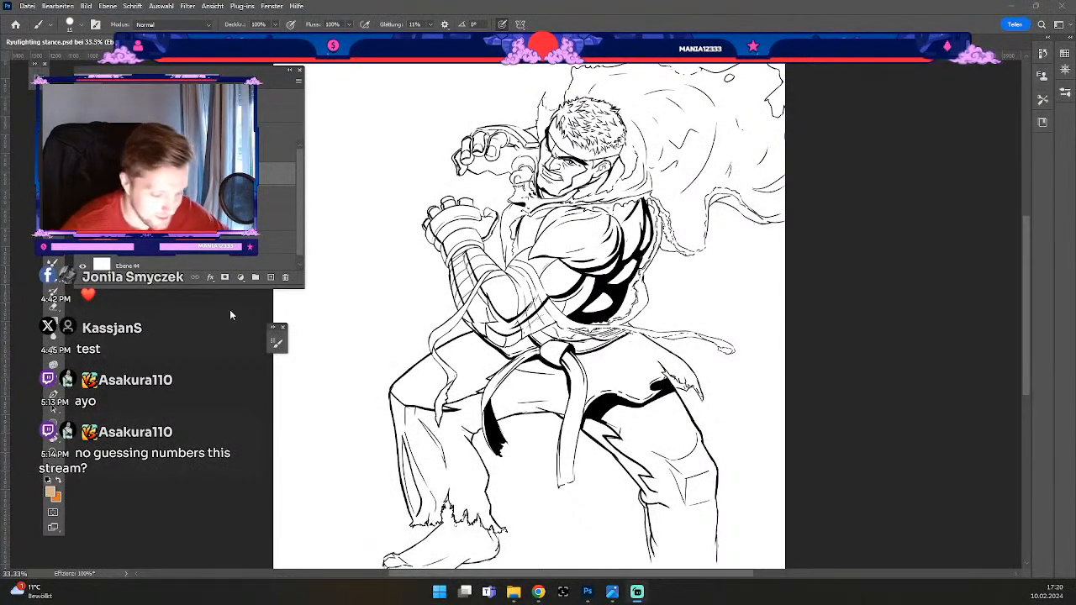
Step: Add a new layer and paint the shoulder and upper arm with the flat tan skin colour, adjusting the brush size
click(209, 263)
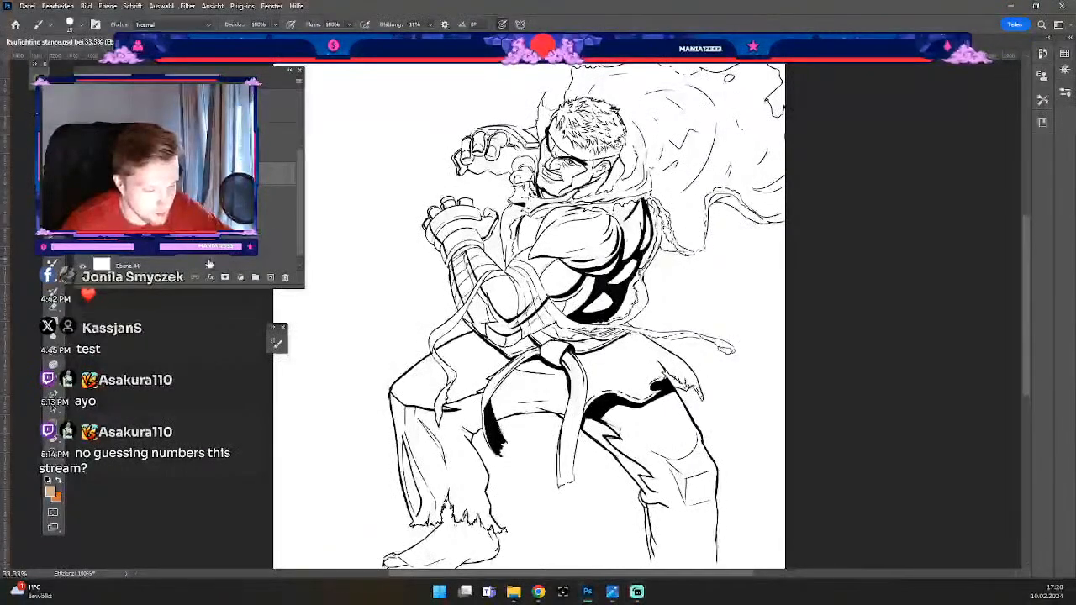
click(270, 277)
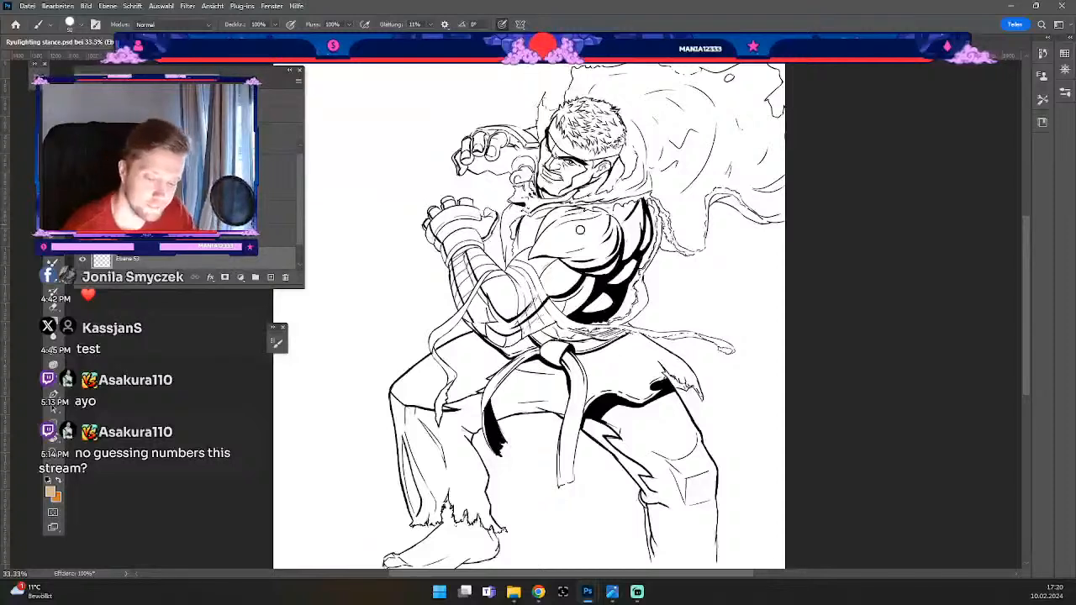
drag(558, 245, 611, 229)
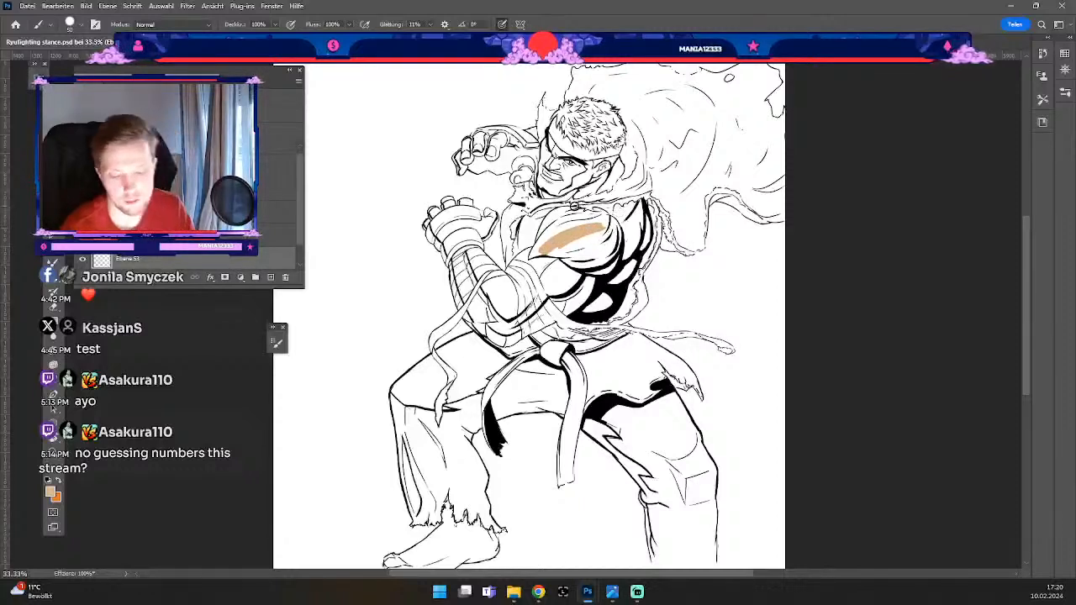
key(odiaeresis)
key(numbersign)
mouse_move(534, 252)
mouse_down()
mouse_move(579, 220)
mouse_move(538, 251)
mouse_move(574, 215)
mouse_move(542, 242)
mouse_move(553, 221)
mouse_move(591, 212)
mouse_move(543, 246)
mouse_move(574, 237)
mouse_move(576, 218)
mouse_move(608, 219)
mouse_move(570, 247)
mouse_move(609, 244)
mouse_move(601, 258)
mouse_move(609, 233)
mouse_move(524, 265)
mouse_move(533, 252)
mouse_move(518, 270)
mouse_move(536, 241)
mouse_move(511, 271)
mouse_move(546, 232)
mouse_move(518, 263)
mouse_move(548, 252)
mouse_move(537, 293)
mouse_move(558, 289)
mouse_move(575, 271)
mouse_up()
key(odiaeresis)
key(numbersign)
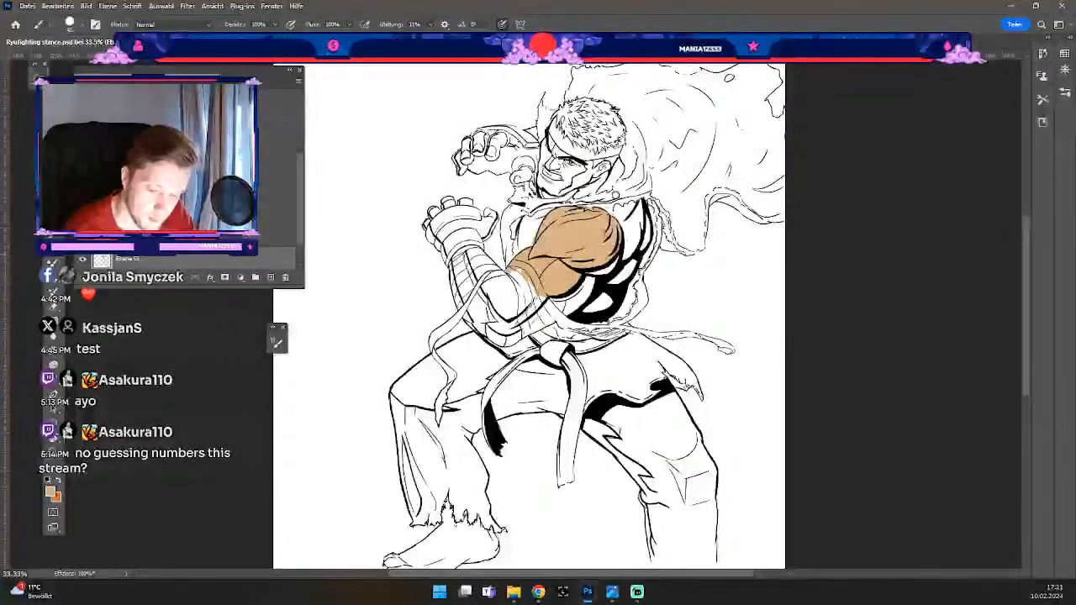
Step: Touch up the front edge of the shoulder and extend the tan fill beneath the upper arm
key(e)
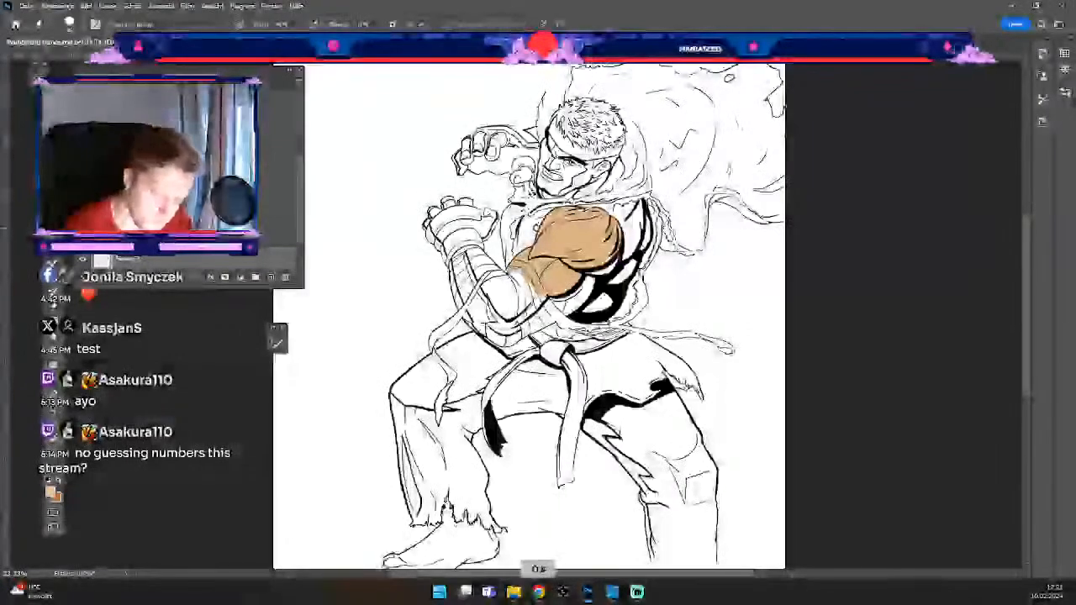
key(b)
drag(536, 228, 533, 245)
key(numbersign)
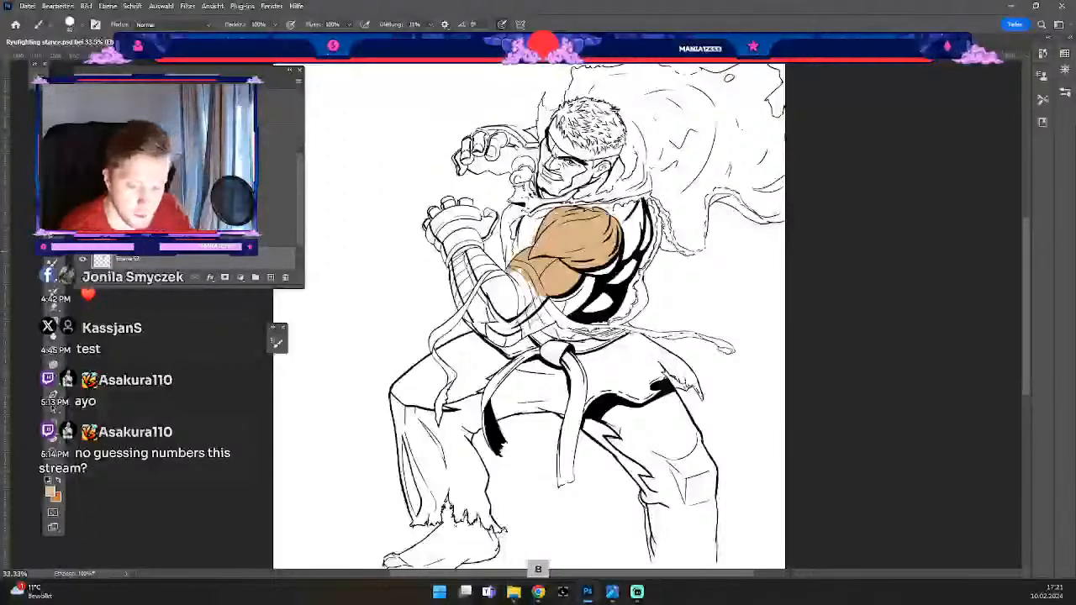
mouse_move(550, 296)
mouse_down()
mouse_move(577, 303)
mouse_move(589, 284)
mouse_move(563, 305)
mouse_move(580, 290)
mouse_up()
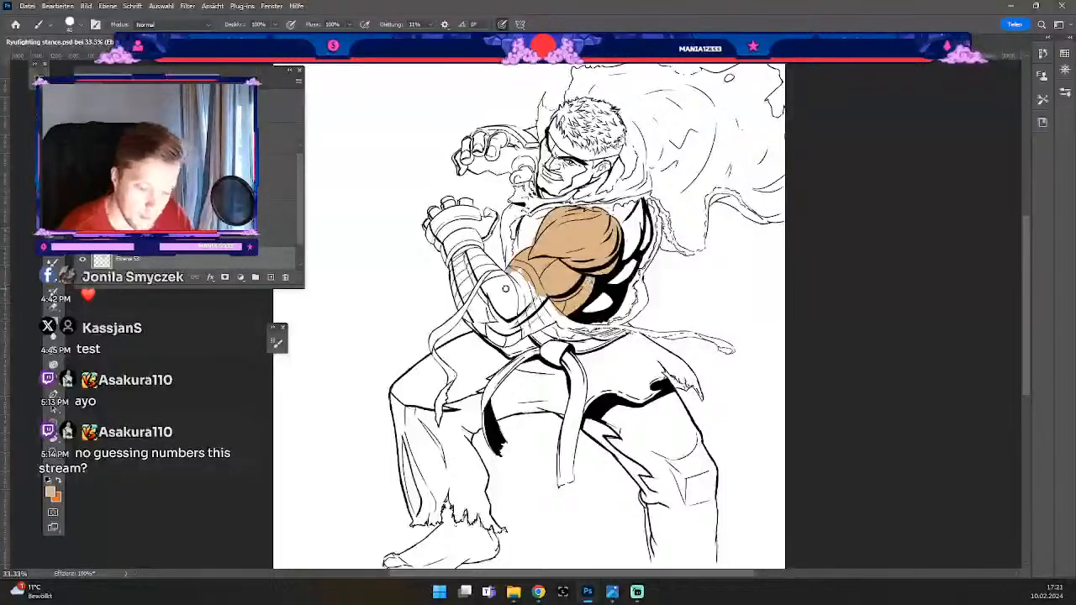
Step: Fill the elbow and lower arm below the wrappings with the tan skin colour
key(odiaeresis)
key(numbersign)
mouse_move(482, 282)
mouse_down()
mouse_move(513, 313)
mouse_move(487, 283)
mouse_move(517, 290)
mouse_move(514, 311)
mouse_move(511, 288)
mouse_move(481, 295)
mouse_move(514, 326)
mouse_move(502, 341)
mouse_move(471, 319)
mouse_move(495, 316)
mouse_move(507, 335)
mouse_move(515, 304)
mouse_up()
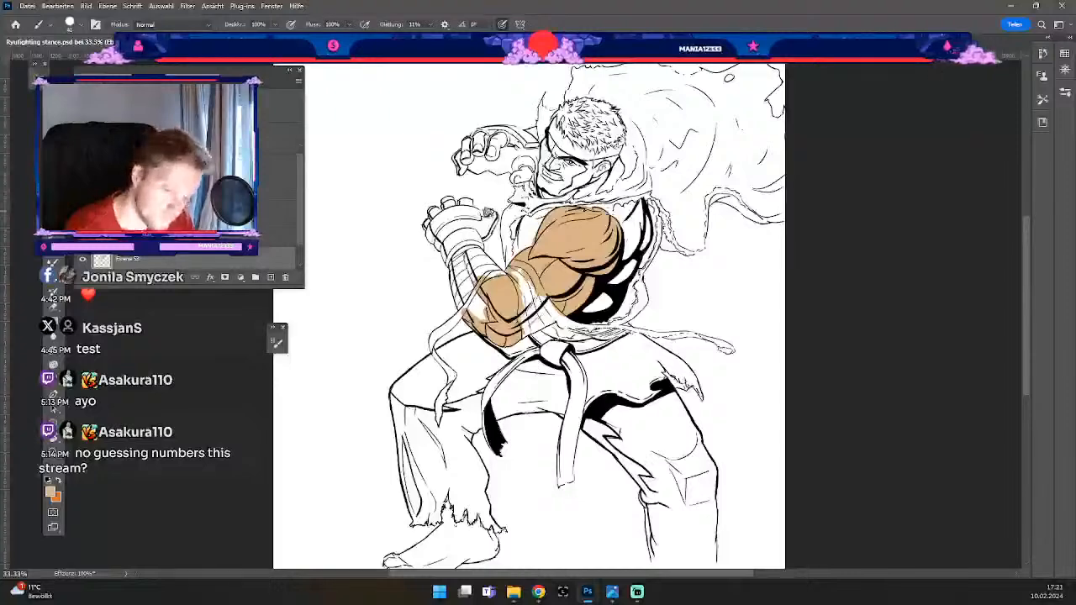
Step: Paint the exposed fingers of both hands, the face and the ear with the tan skin colour
key(b)
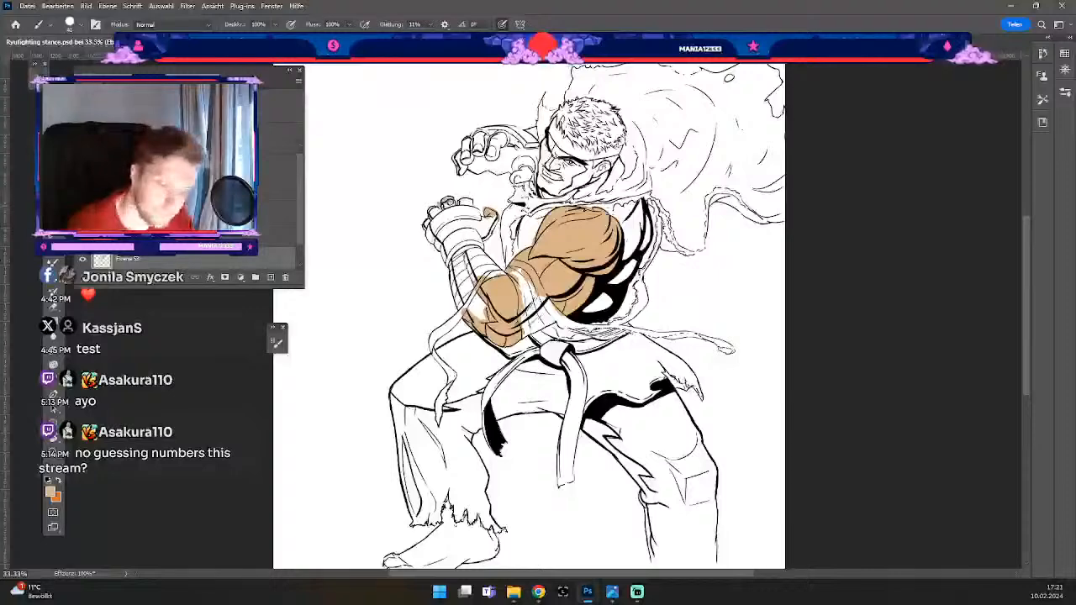
mouse_move(470, 141)
mouse_down()
mouse_move(462, 168)
mouse_move(464, 152)
mouse_move(503, 137)
mouse_move(475, 139)
mouse_move(486, 155)
mouse_move(498, 150)
mouse_move(471, 163)
mouse_move(517, 176)
mouse_move(525, 169)
mouse_up()
key(#)
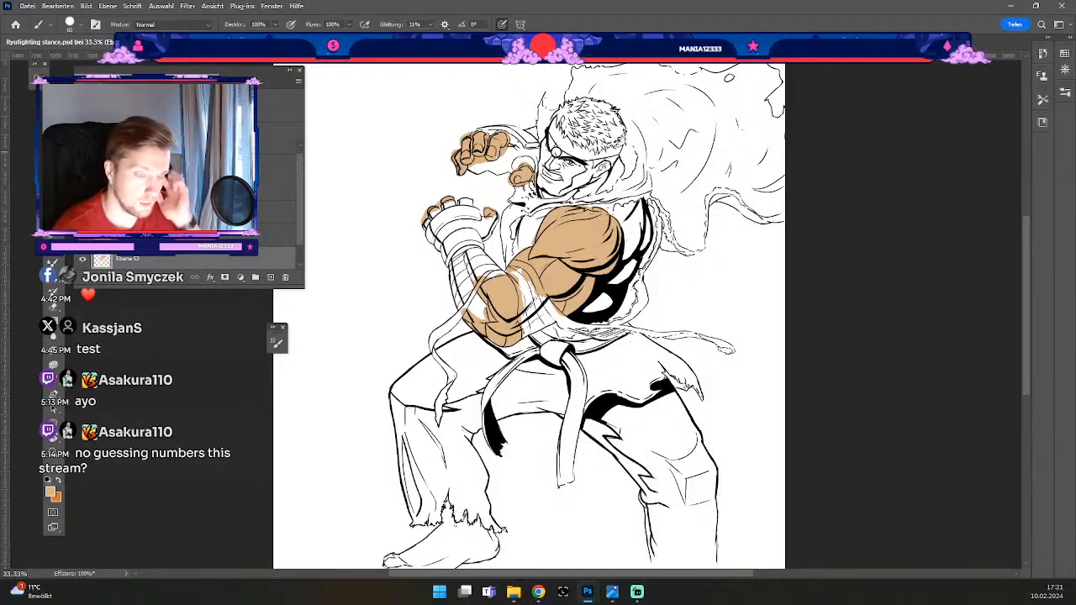
mouse_move(590, 161)
mouse_down()
mouse_move(587, 178)
mouse_move(584, 167)
mouse_move(571, 188)
mouse_move(547, 190)
mouse_move(542, 141)
mouse_move(567, 145)
mouse_move(584, 165)
mouse_move(579, 180)
mouse_move(545, 161)
mouse_move(558, 152)
mouse_move(608, 166)
mouse_up()
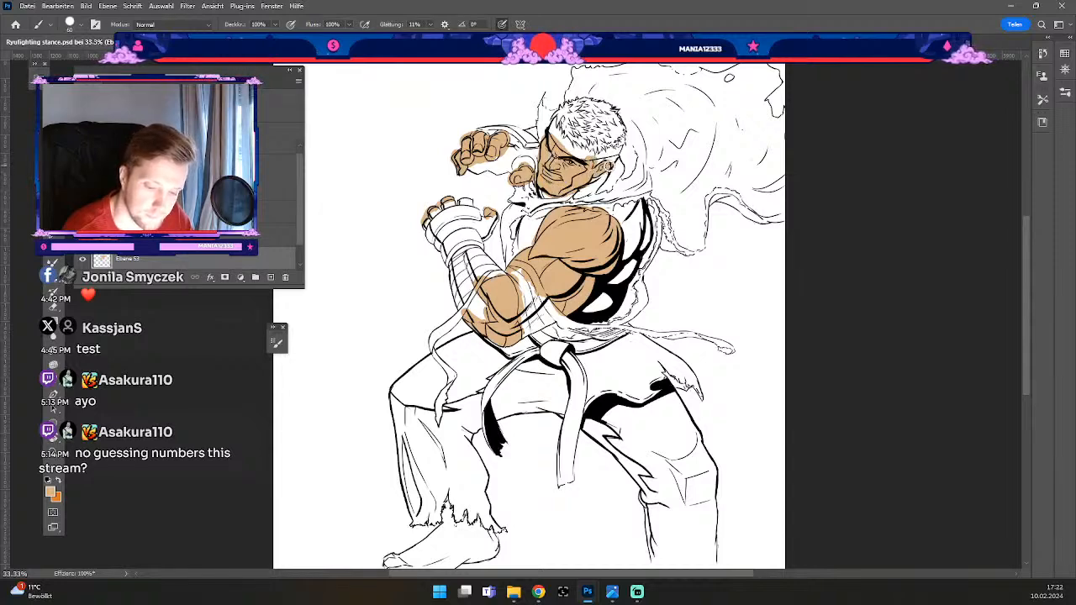
Step: Fill the bare foot and ankle below the torn trouser hem with the tan skin colour
key(space)
drag(504, 387, 548, 340)
mouse_move(479, 463)
mouse_down()
mouse_move(430, 511)
mouse_move(488, 506)
mouse_move(475, 511)
mouse_move(524, 494)
mouse_move(505, 465)
mouse_up()
key(space)
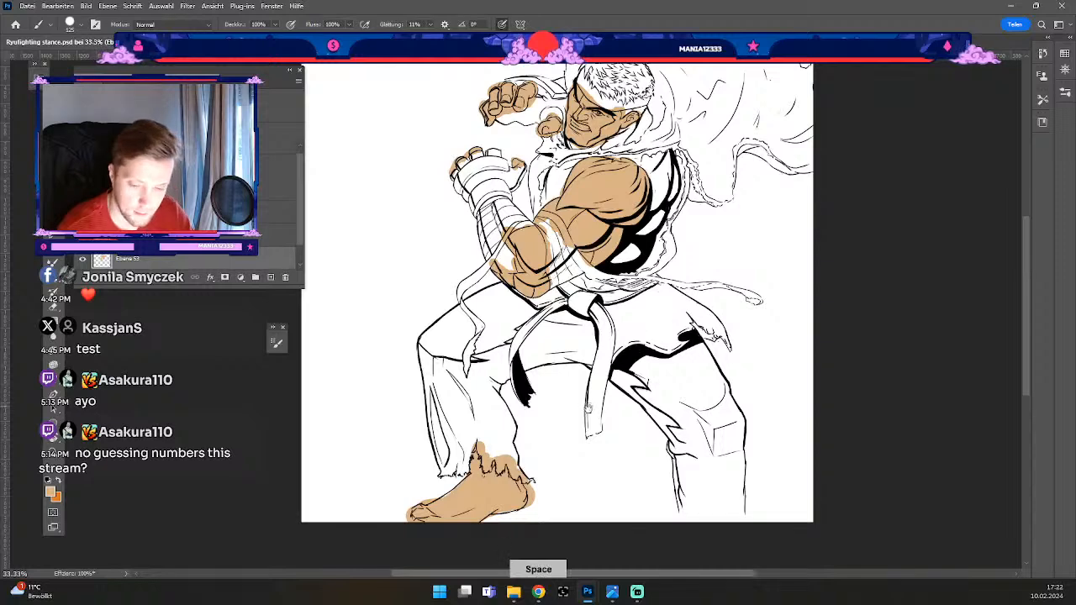
Step: Paint the bare skin behind the shoulder and between the black shadows on the side of the torso tan
drag(633, 340, 591, 409)
key(b)
mouse_move(580, 235)
mouse_down()
mouse_move(620, 232)
mouse_move(626, 262)
mouse_move(627, 252)
mouse_move(589, 320)
mouse_move(611, 304)
mouse_move(649, 212)
mouse_up()
key(e)
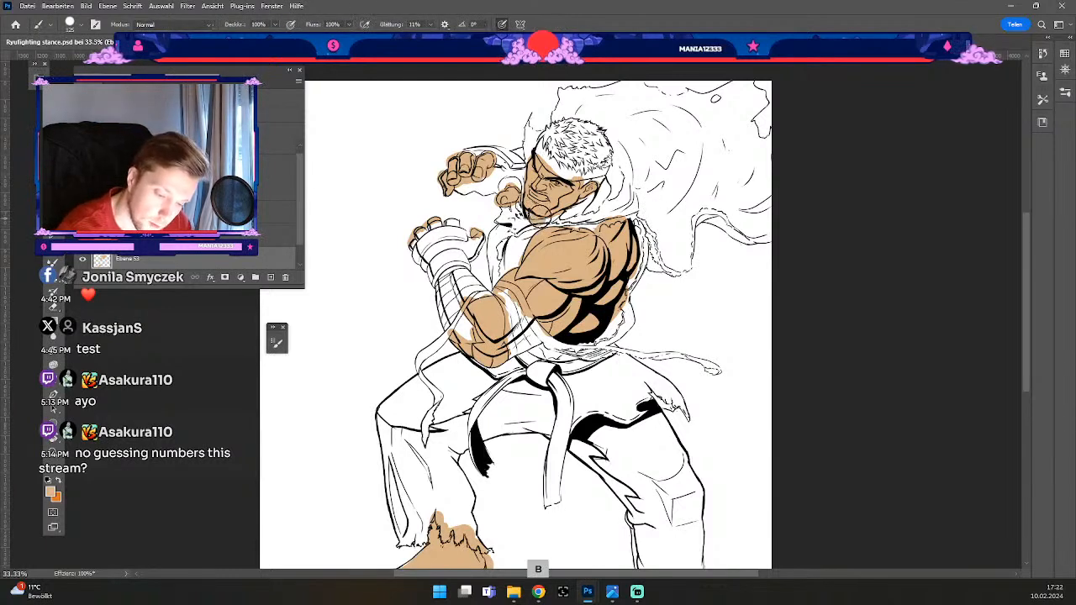
key(b)
drag(669, 301, 655, 281)
Step: Trim the tan spill around the raised hand with the Eraser, adjusting its size and undoing a stray stroke
key(e)
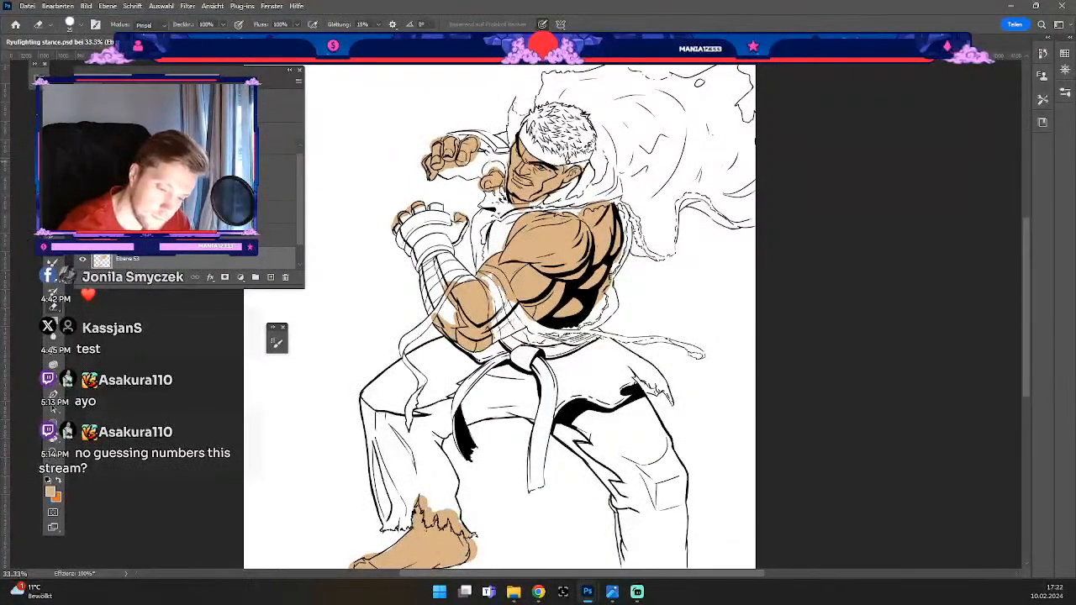
key(ö)
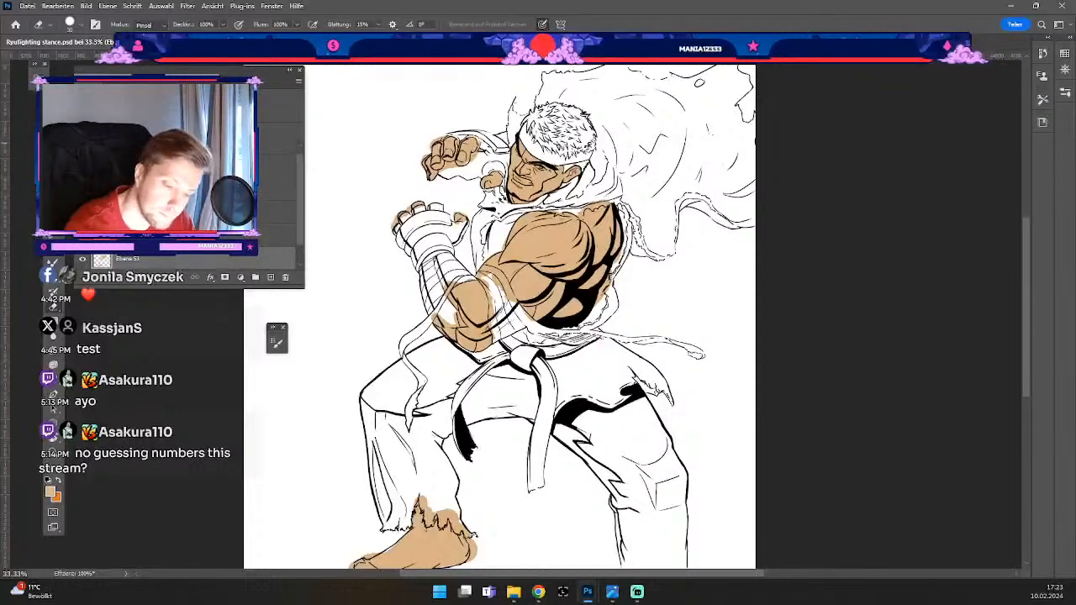
key(ctrl+z)
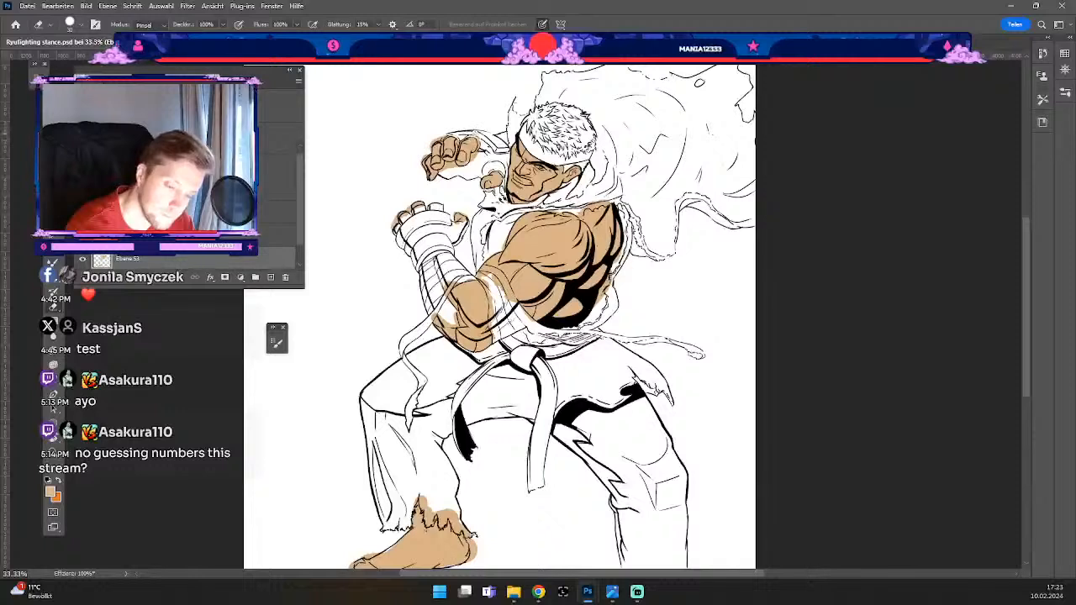
key(odiaeresis)
key(numbersign)
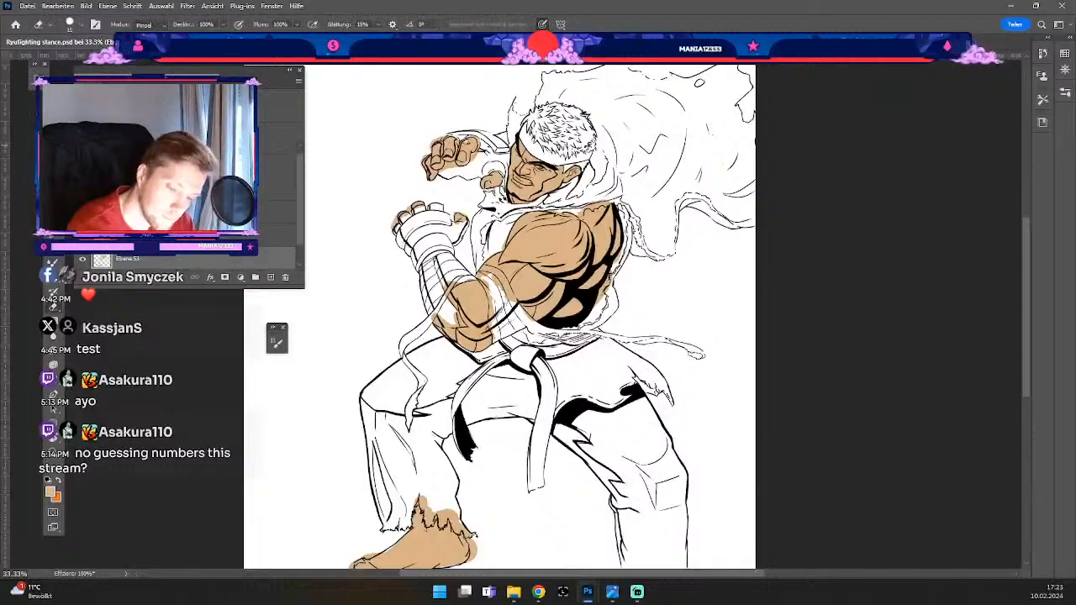
key(odiaeresis)
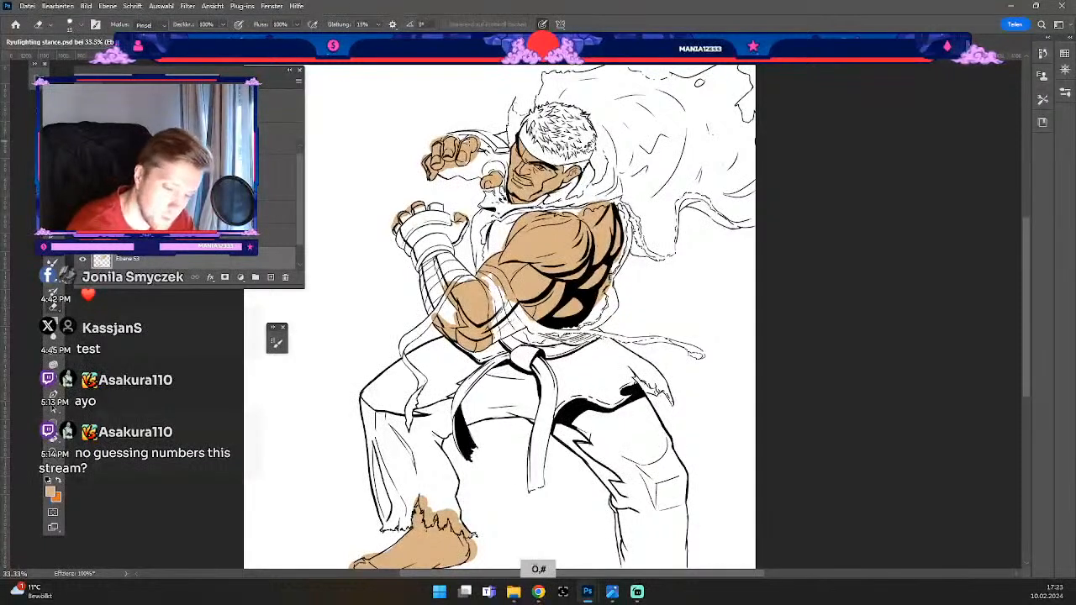
Step: Refine the tan edge along the top of the raised hand, alternating Brush and Eraser at adjusted sizes
key(b)
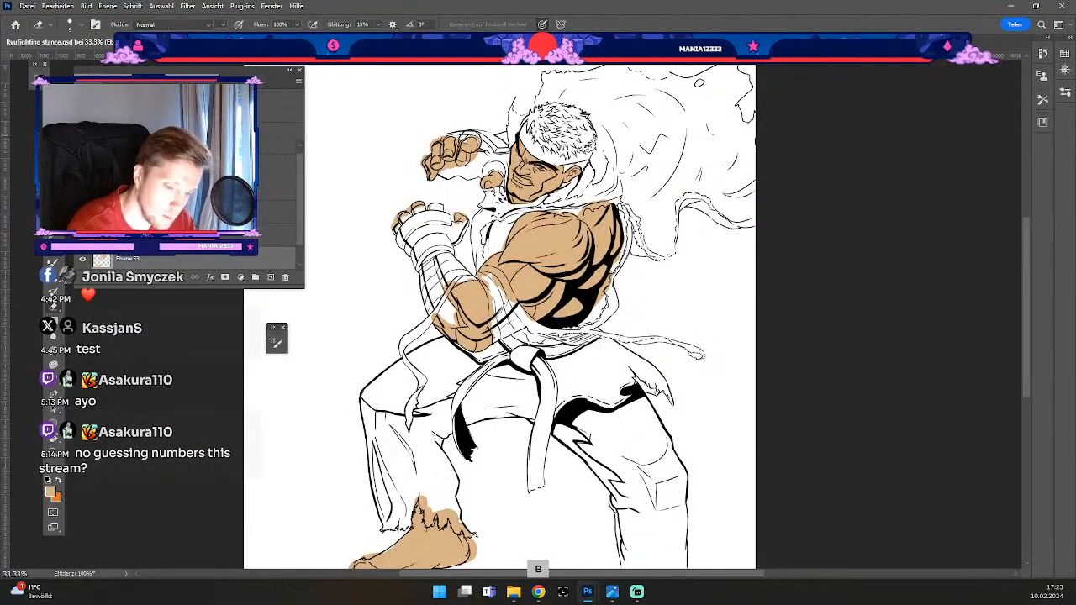
key(odiaeresis)
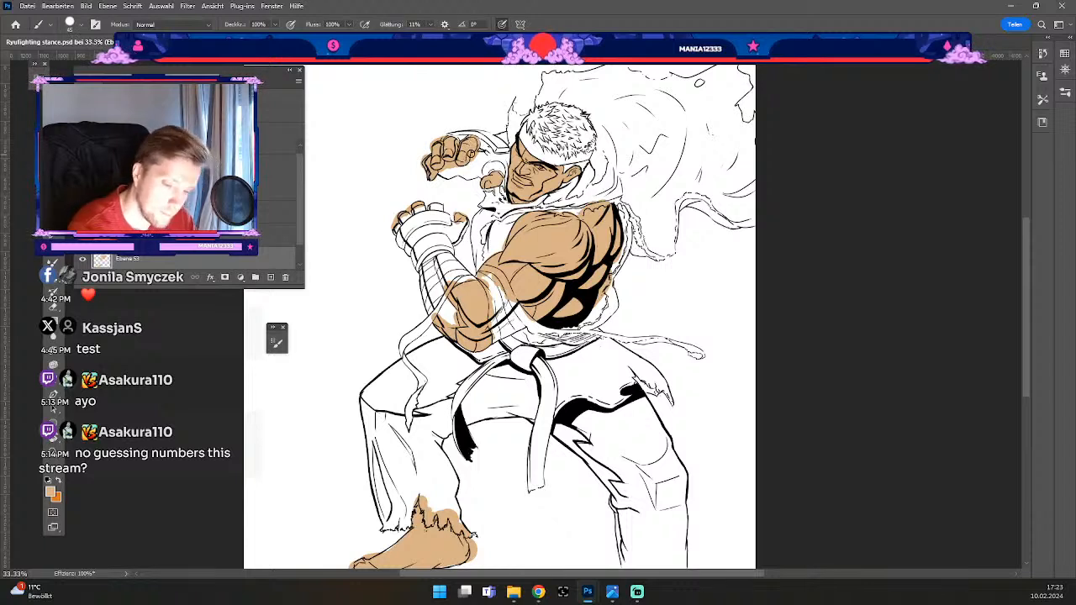
key(e)
key(b)
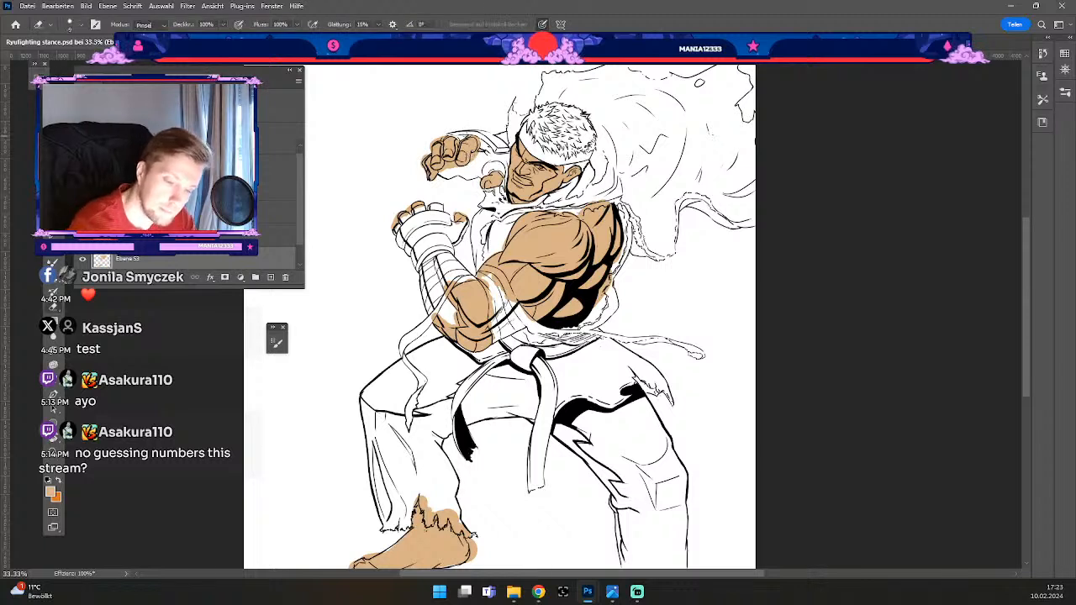
key(odiaeresis)
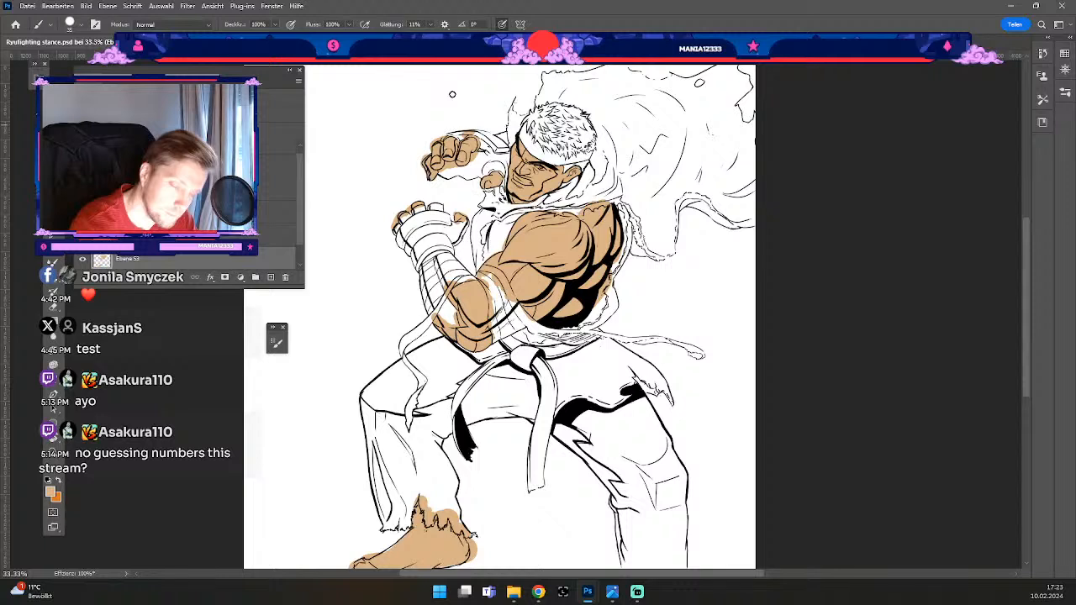
key(numbersign)
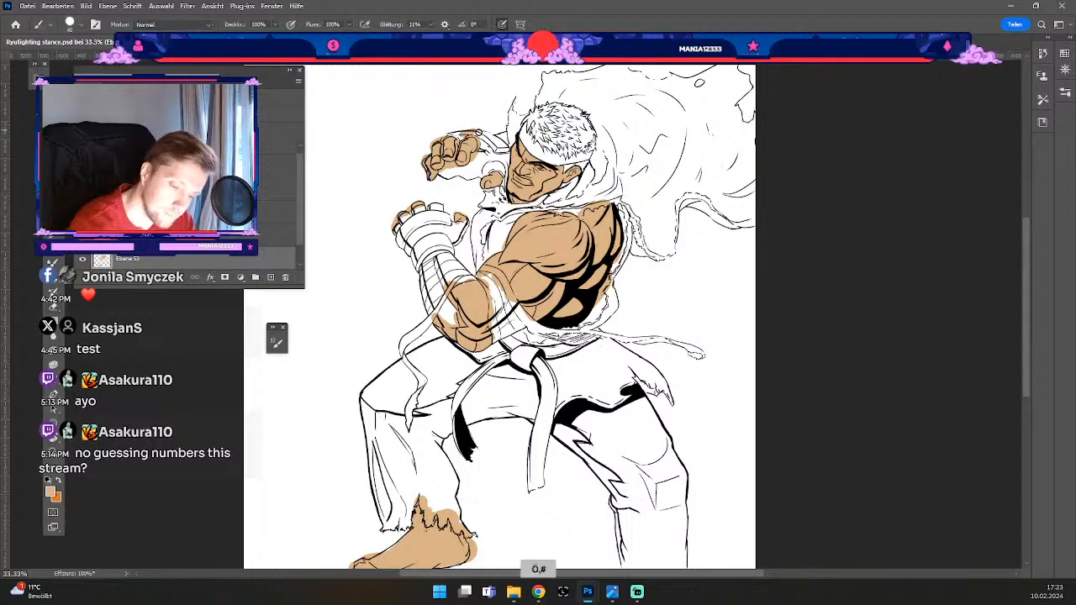
key(e)
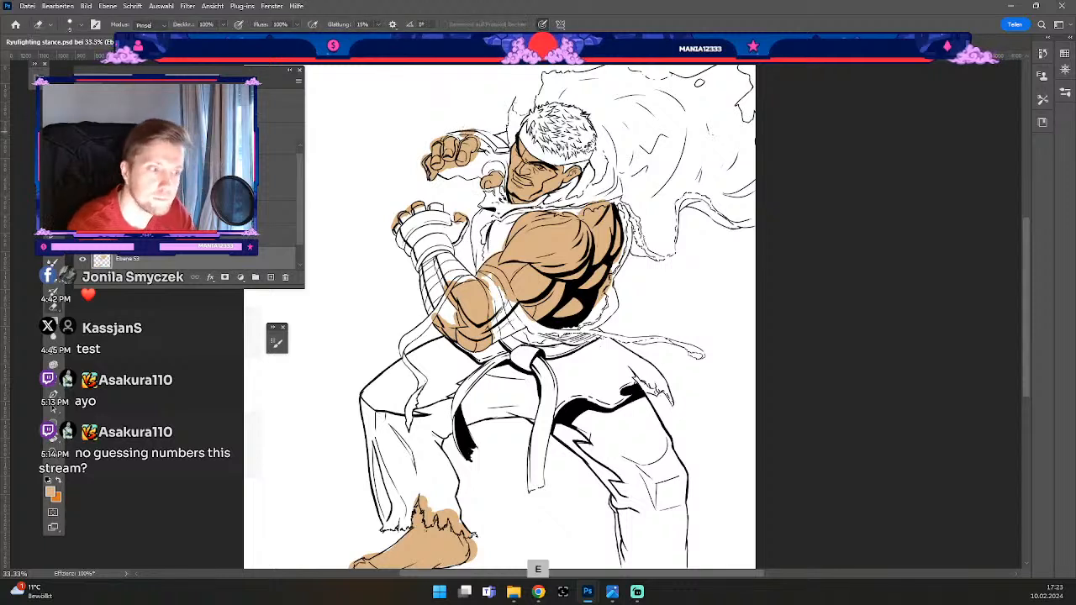
key(b)
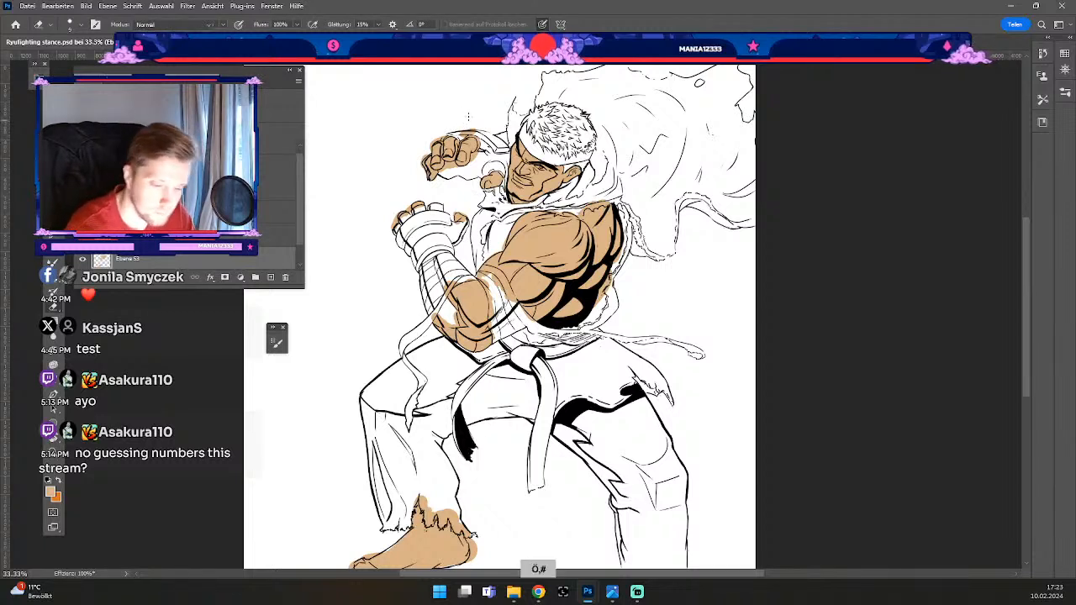
key(numbersign)
key(numbersign)
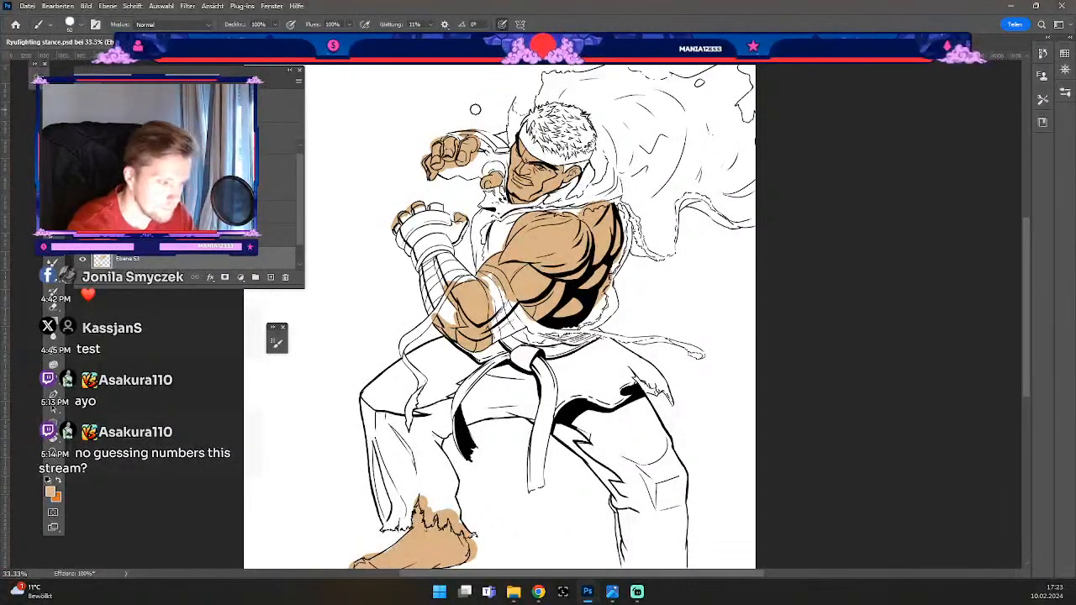
Step: Erase the tan outside the outlines of the raised fingers and the lower wrapped fist, undoing the last stroke
key(e)
key(numbersign)
key(numbersign)
key(numbersign)
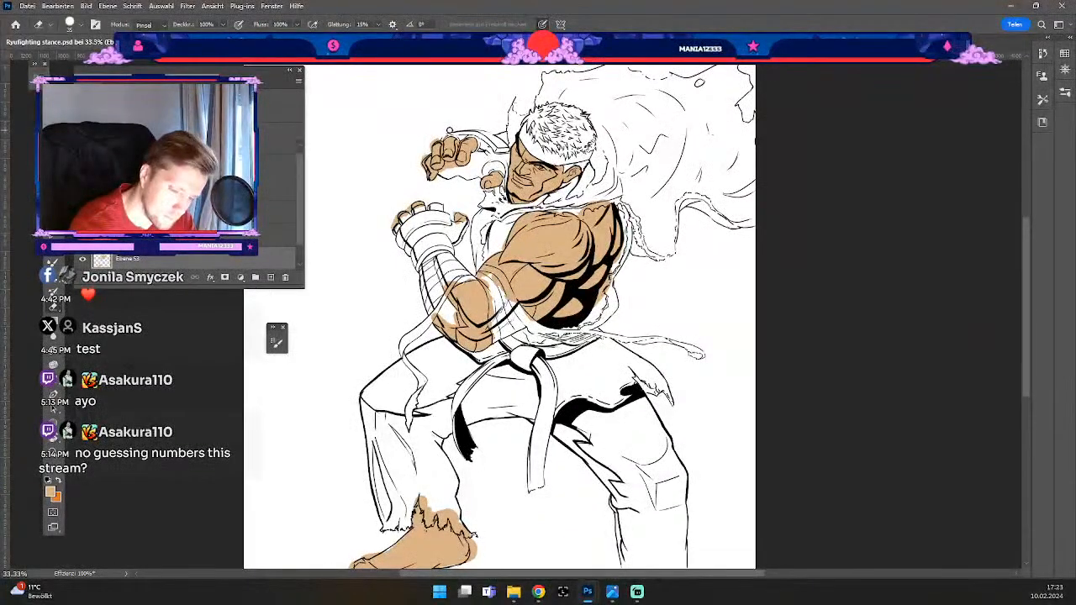
key(odiaeresis)
key(odiaeresis)
key(ctrl+z)
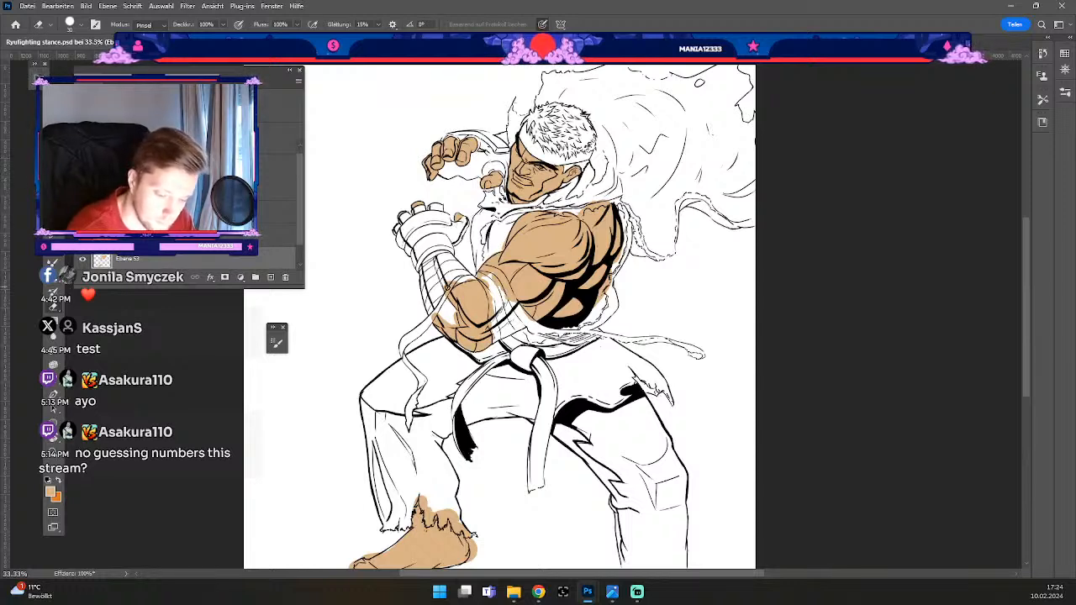
Step: Fill the bare patch on the forearm beside the elbow with tan, undoing a stray eraser stroke and adjusting the tool size
key(b)
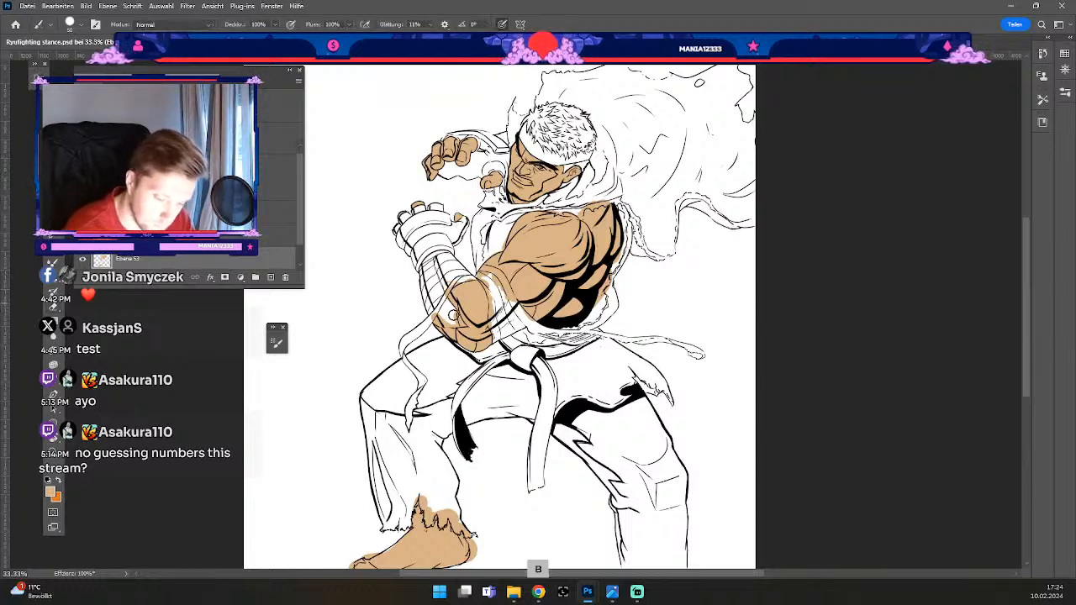
mouse_move(448, 299)
mouse_down()
mouse_move(432, 315)
mouse_move(461, 284)
mouse_up()
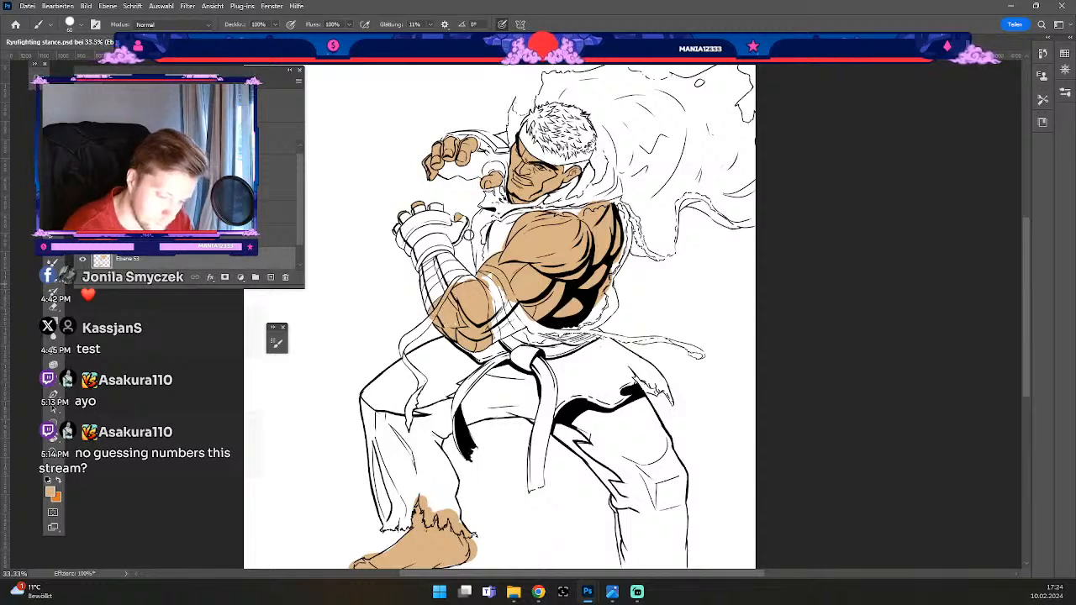
key(e)
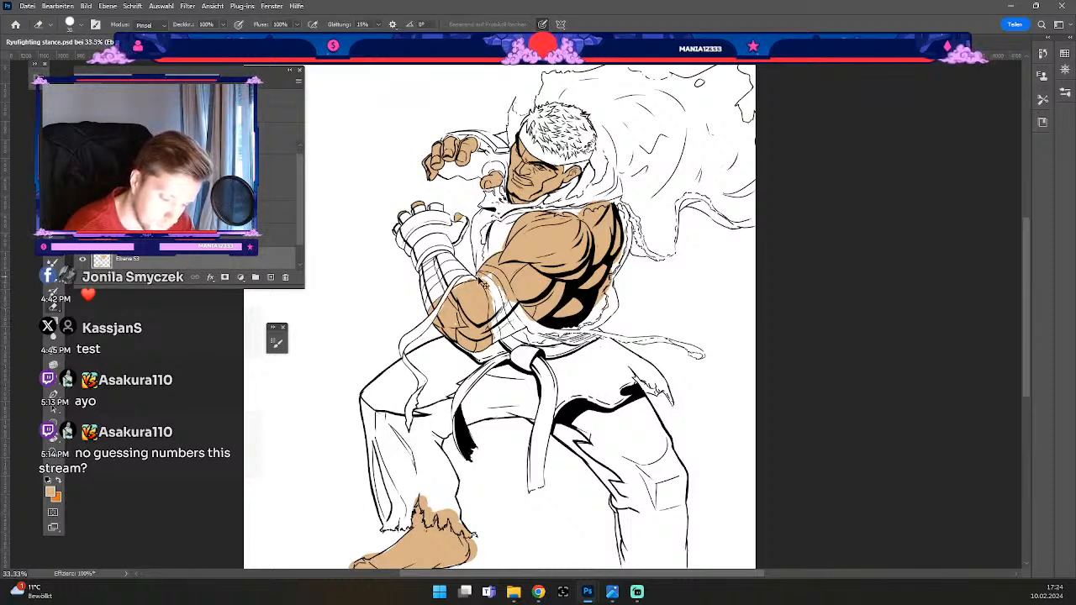
key(ctrl+z)
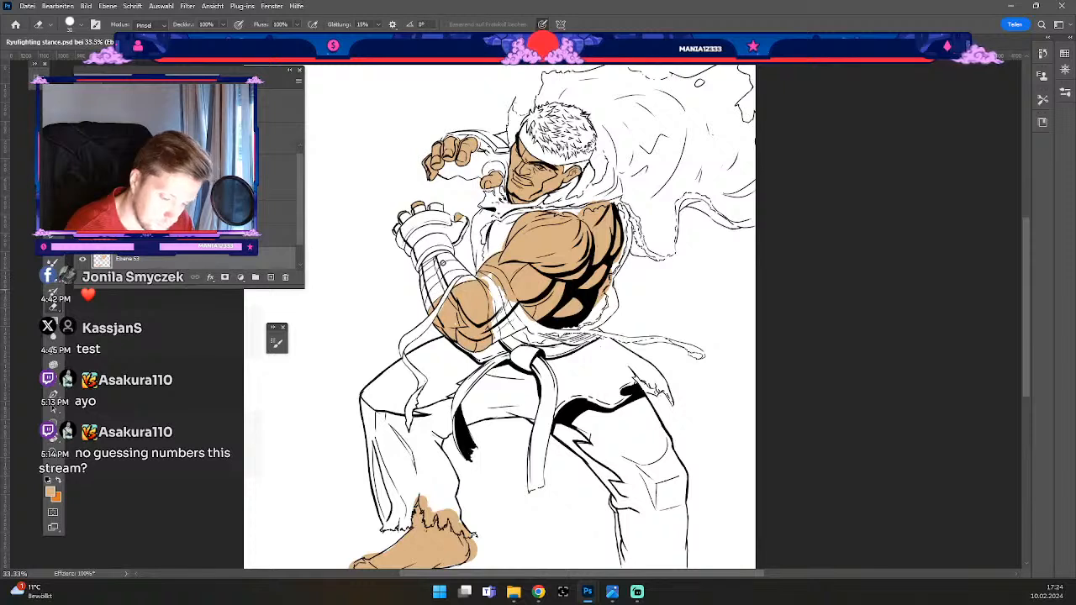
key(ö)
key(#)
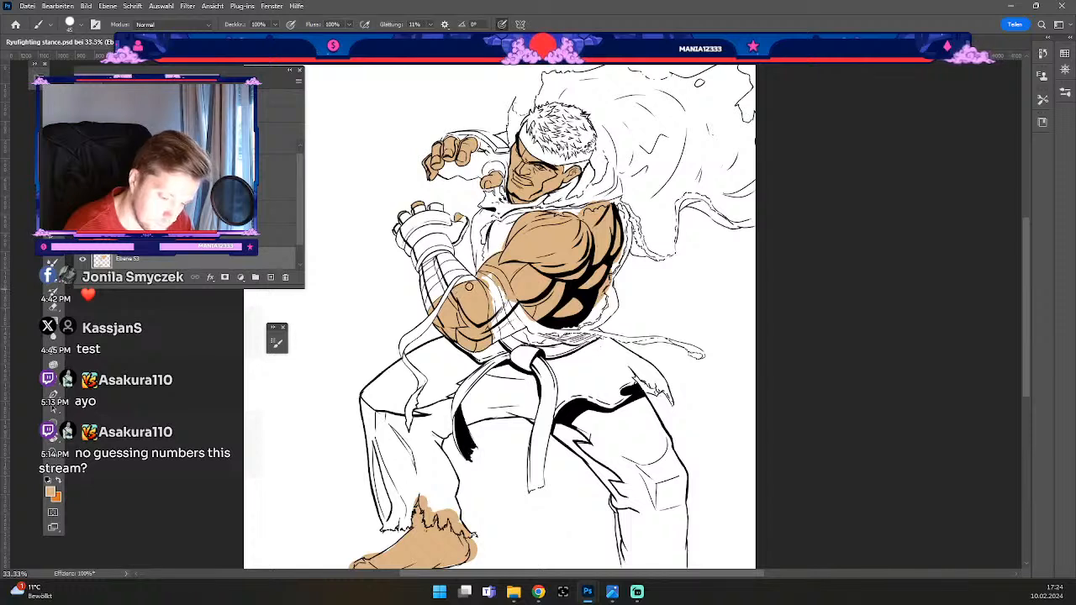
Step: Erase the tan from the cloth band around the arm at an adjusted Eraser size, undoing the last stray stroke
key(e)
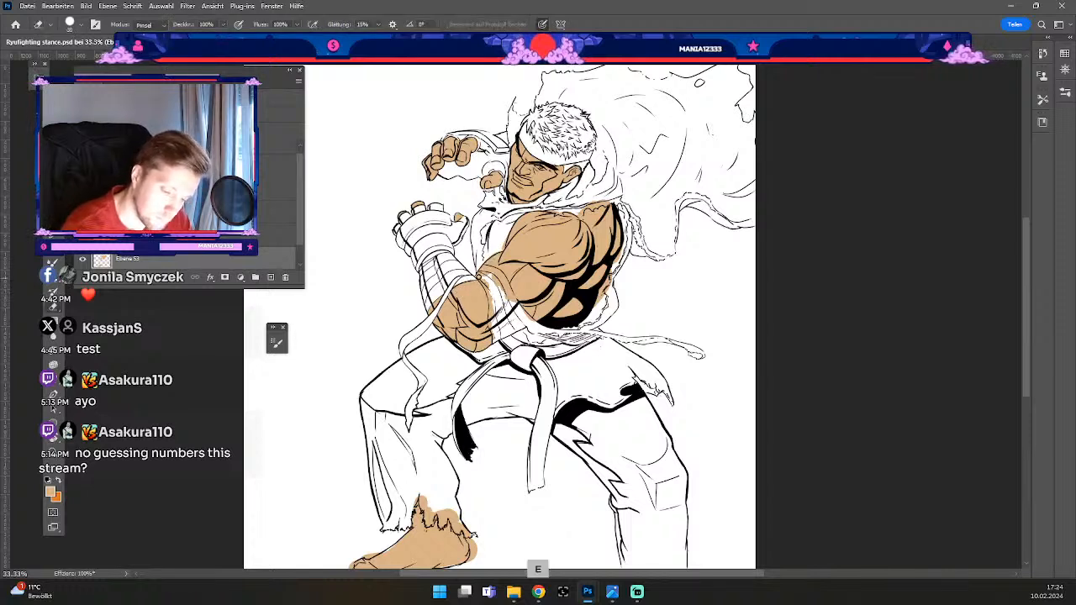
drag(487, 292, 496, 324)
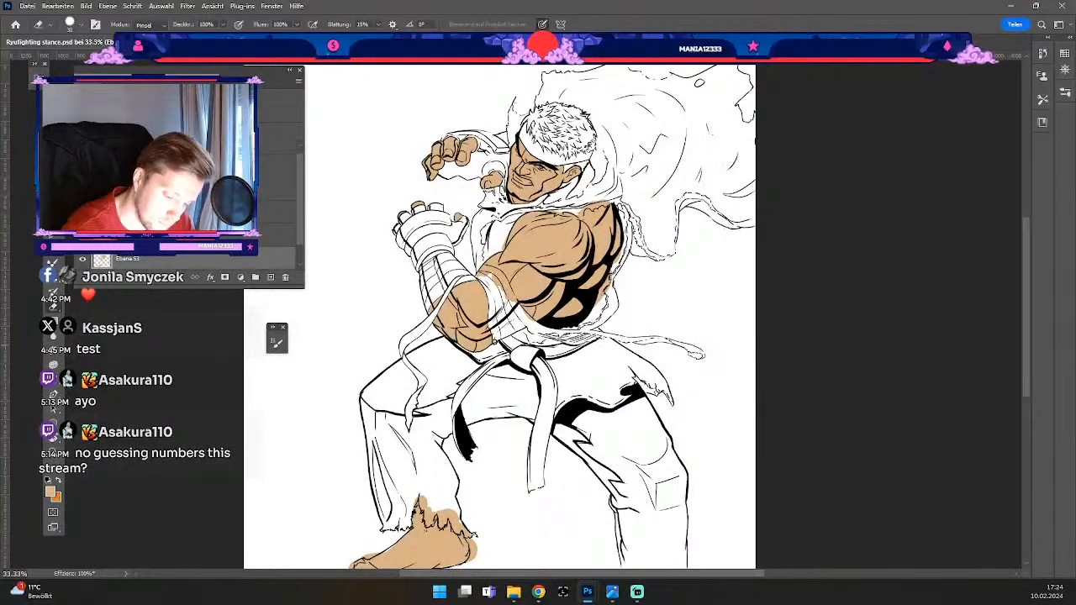
key(odiaeresis)
key(numbersign)
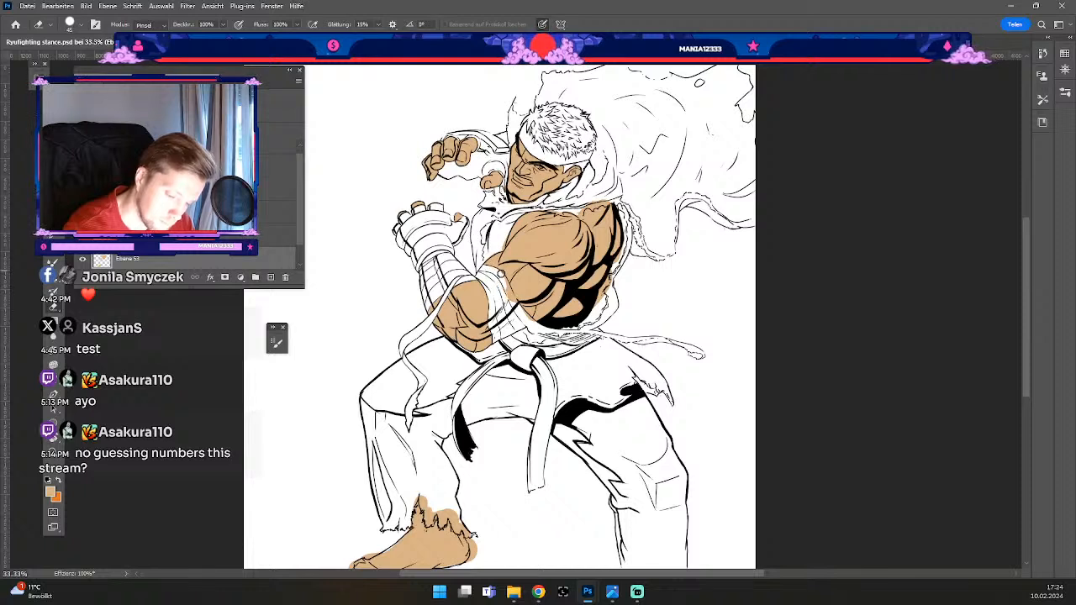
key(ctrl+z)
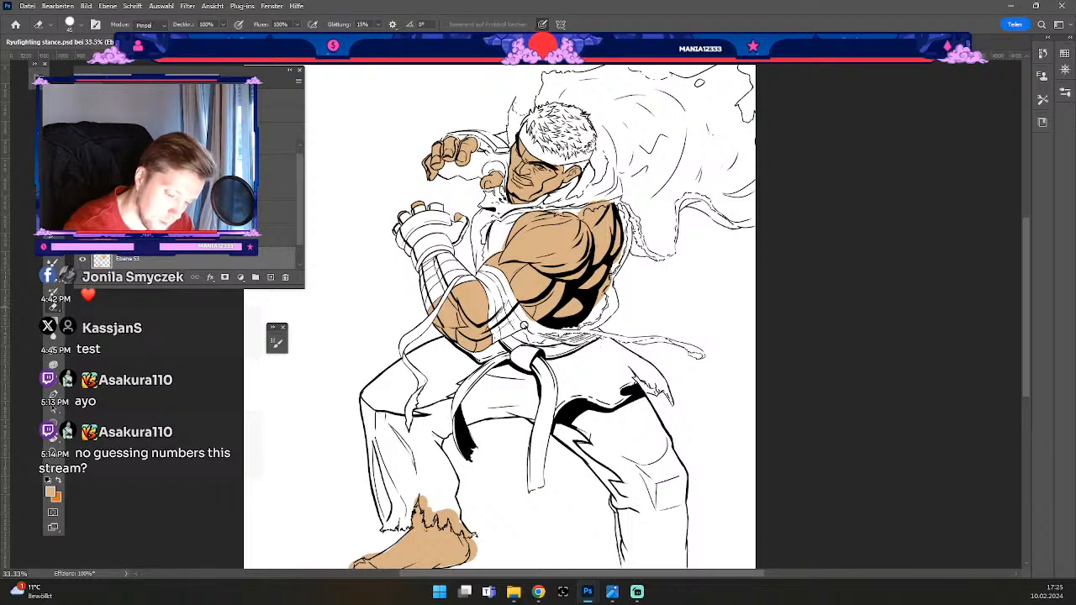
Step: Clean the tan edge along the back and the torn shoulder seam, alternating Brush and a smaller Eraser
key(b)
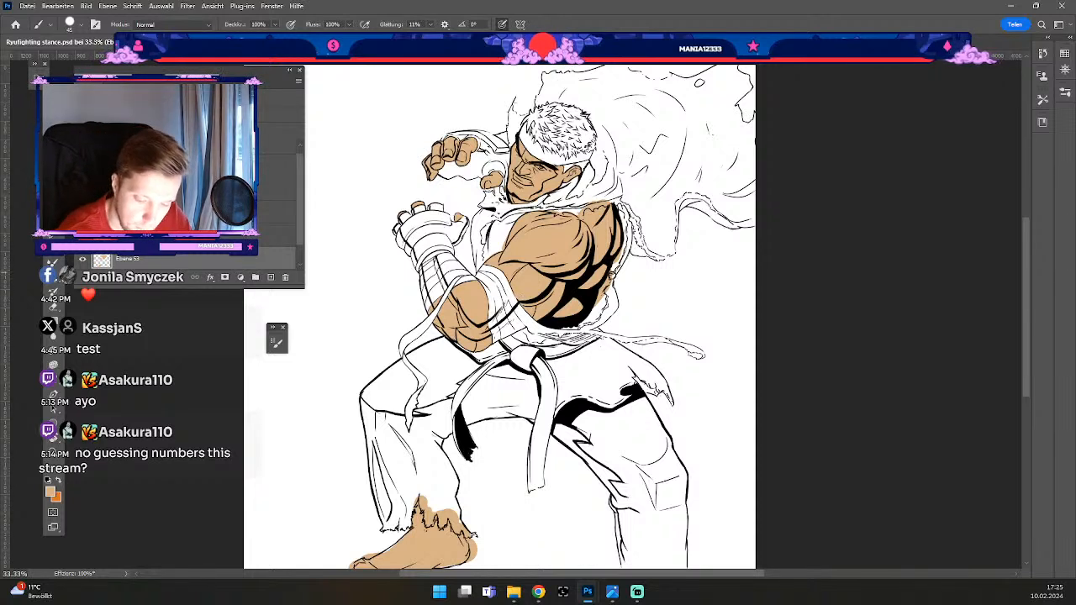
key(e)
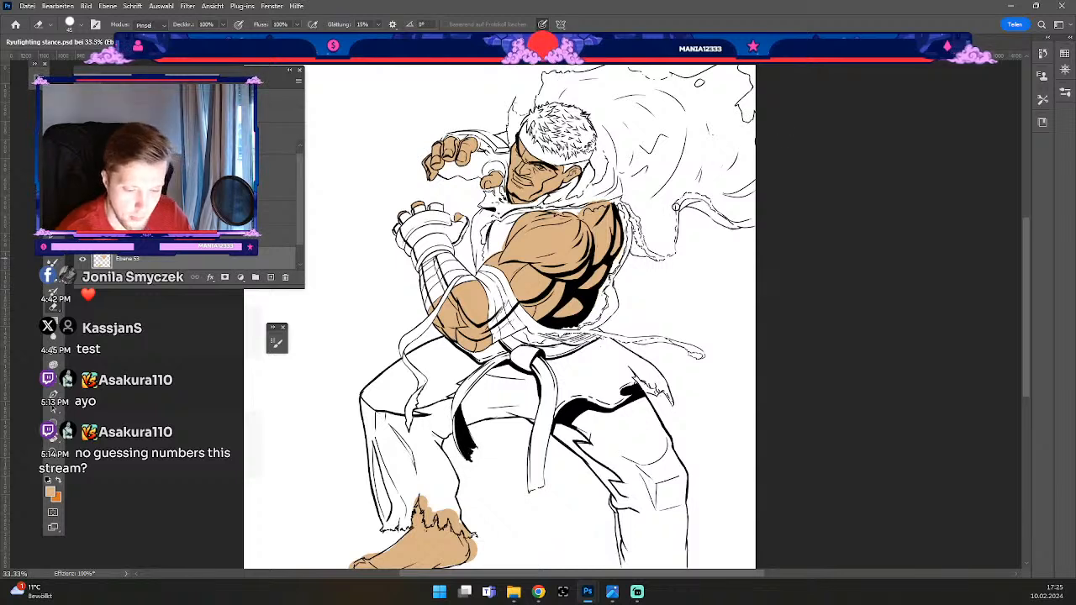
key(bracketleft)
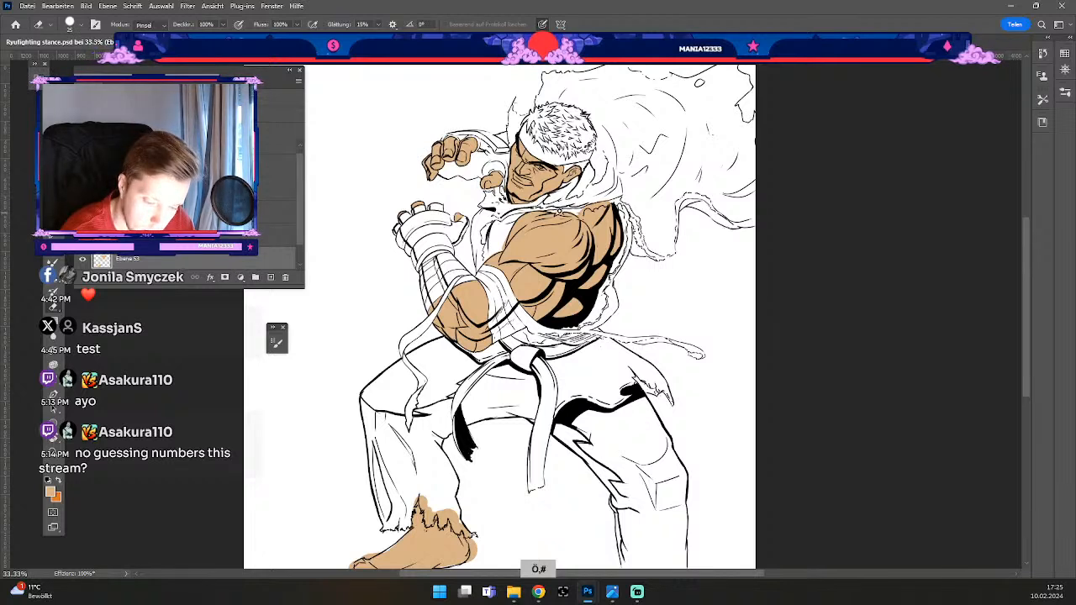
key(bracketleft)
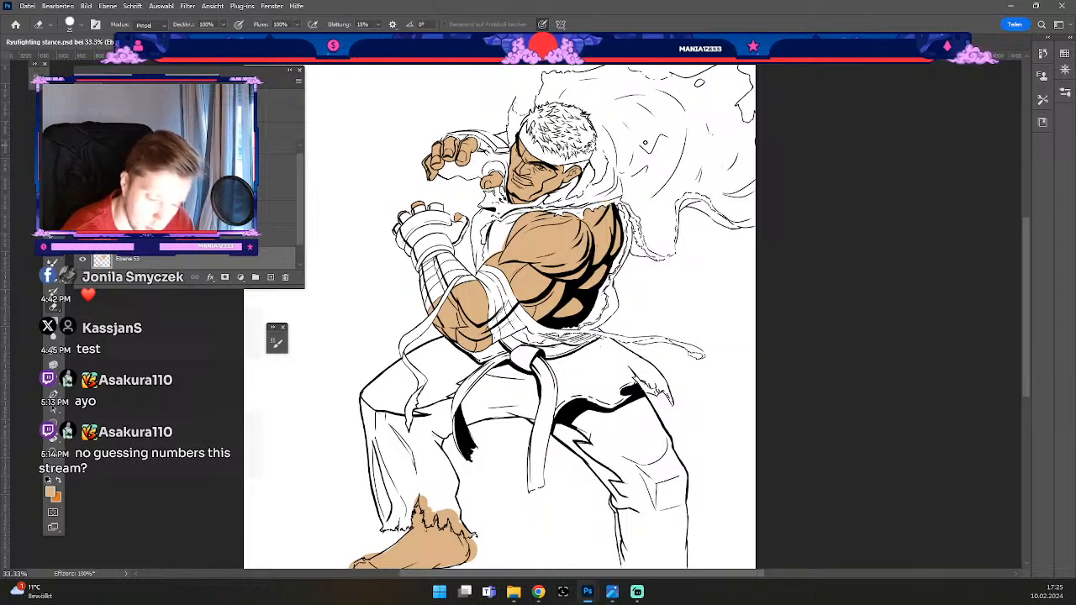
key(b)
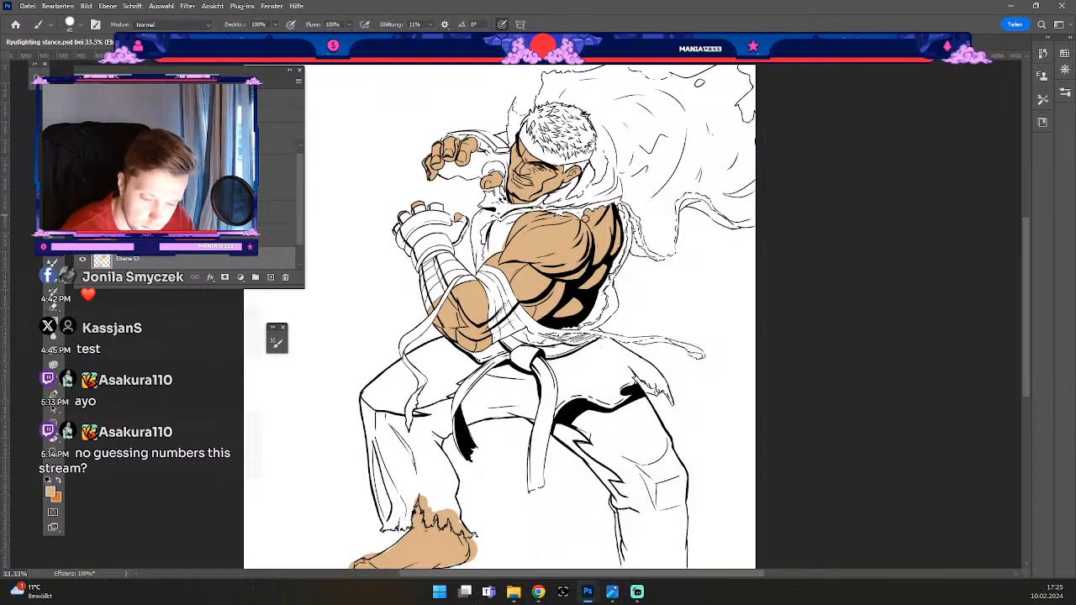
key(e)
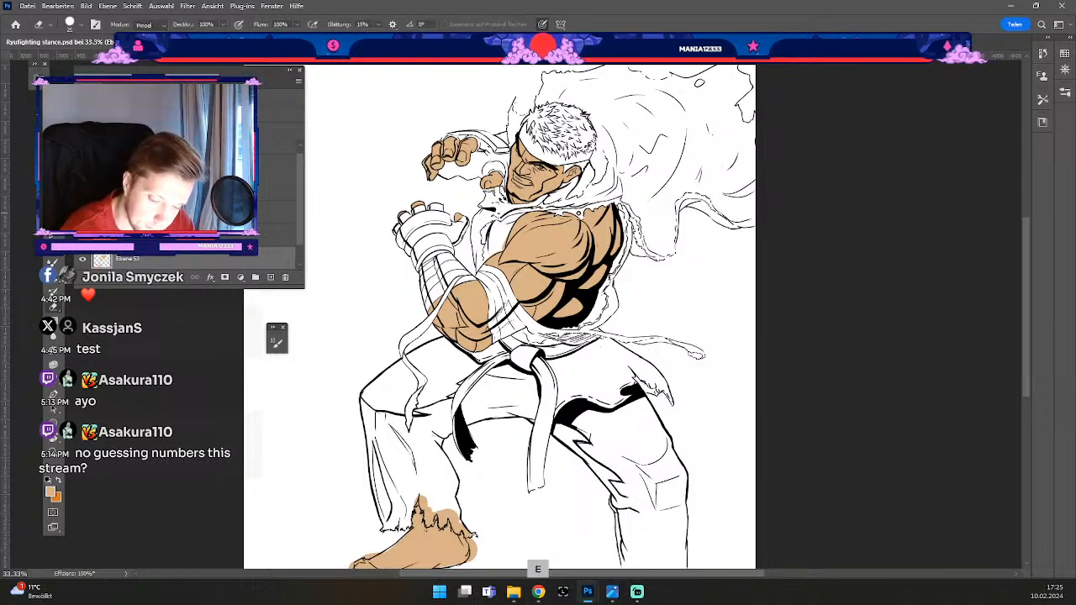
key(b)
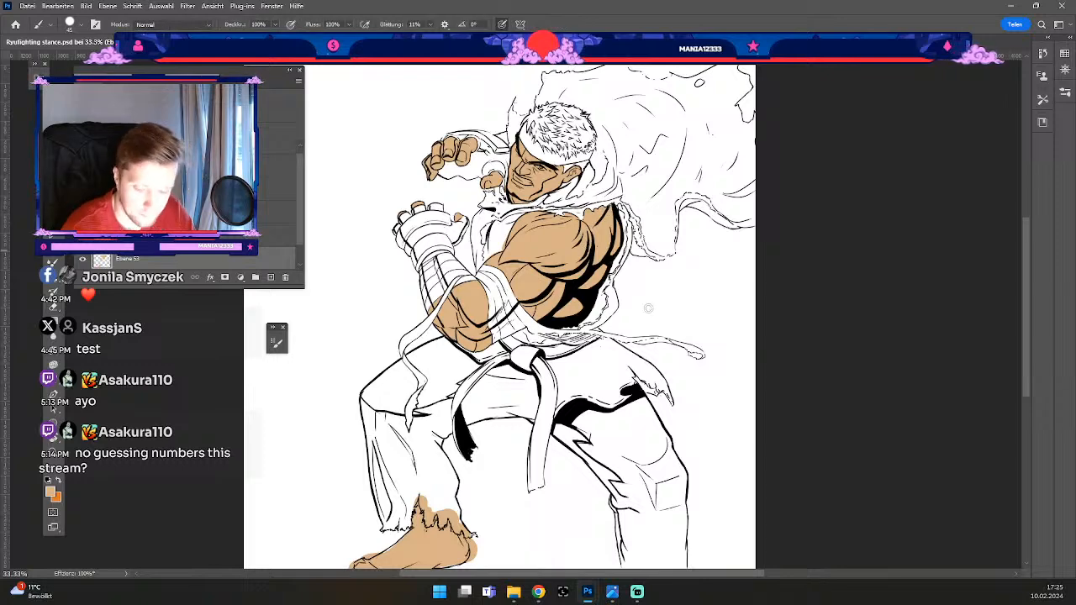
Step: Erase the tan spilling over the torn trouser hem and outside the heel and toes, undoing a stray stroke
key(space)
drag(609, 352, 624, 268)
key(e)
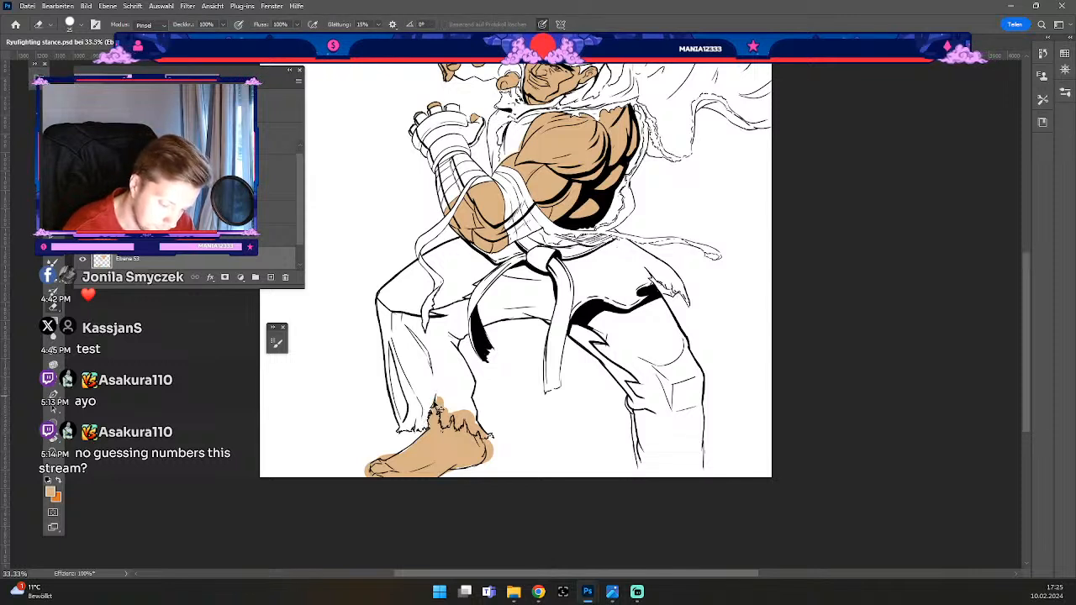
key(ctrl+z)
key(odiaeresis)
key(numbersign)
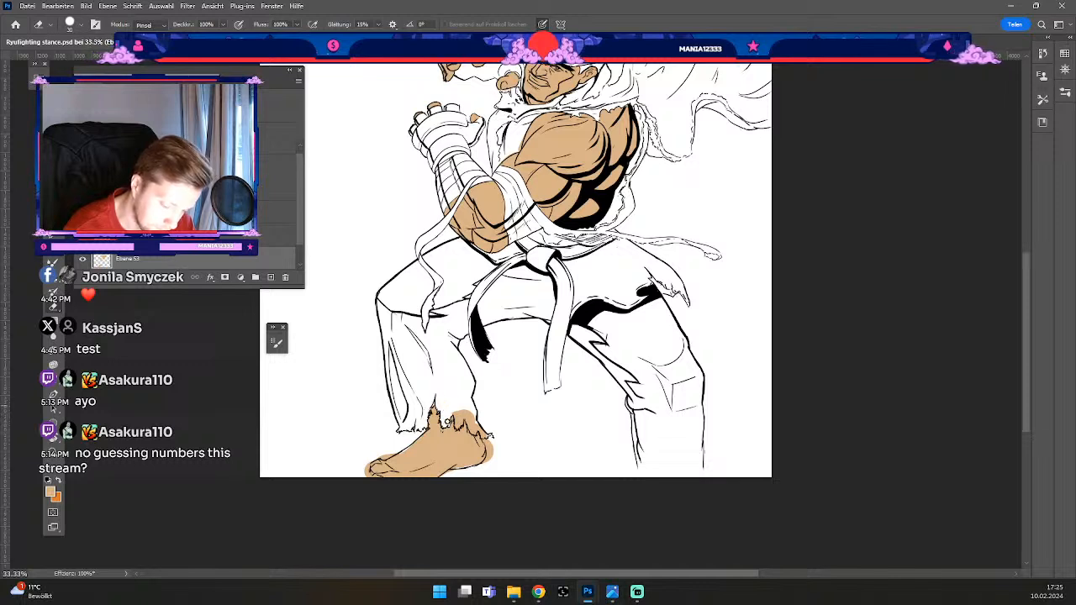
mouse_move(462, 425)
mouse_down()
mouse_move(463, 409)
mouse_move(472, 431)
mouse_move(465, 412)
mouse_up()
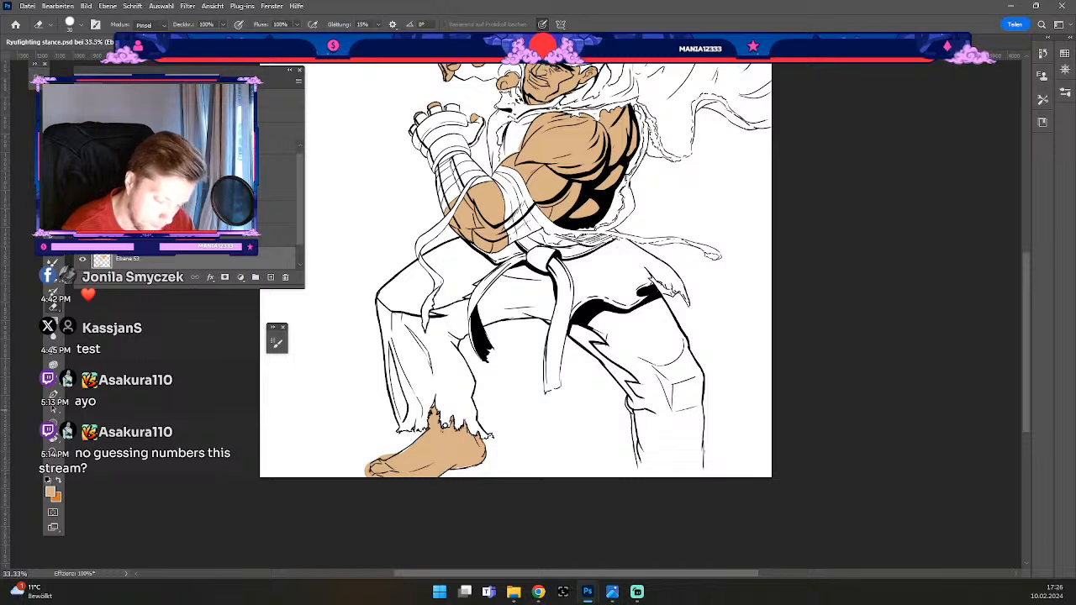
key(b)
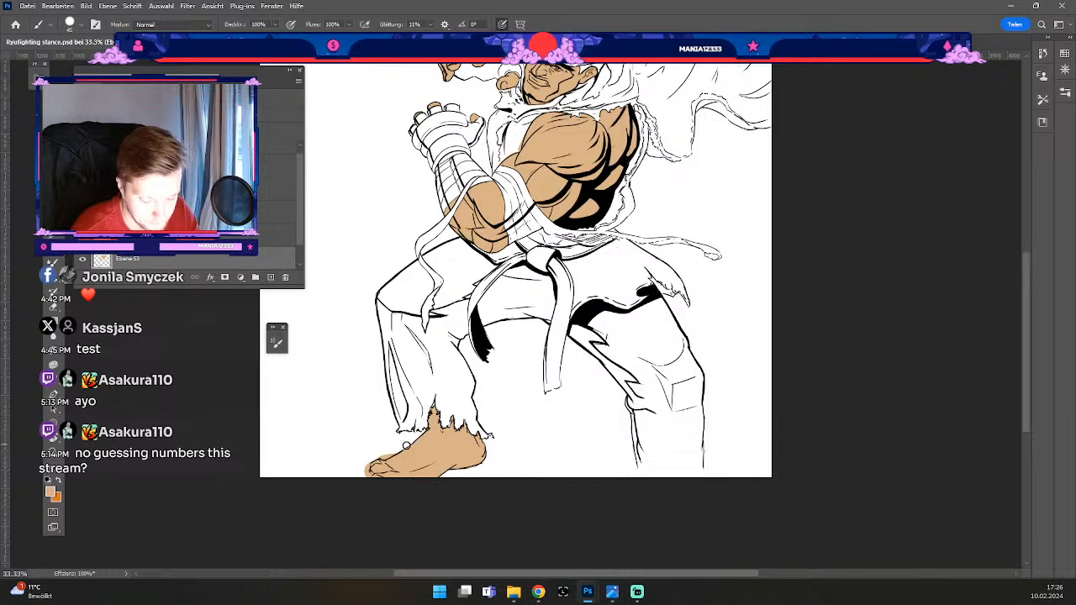
key(e)
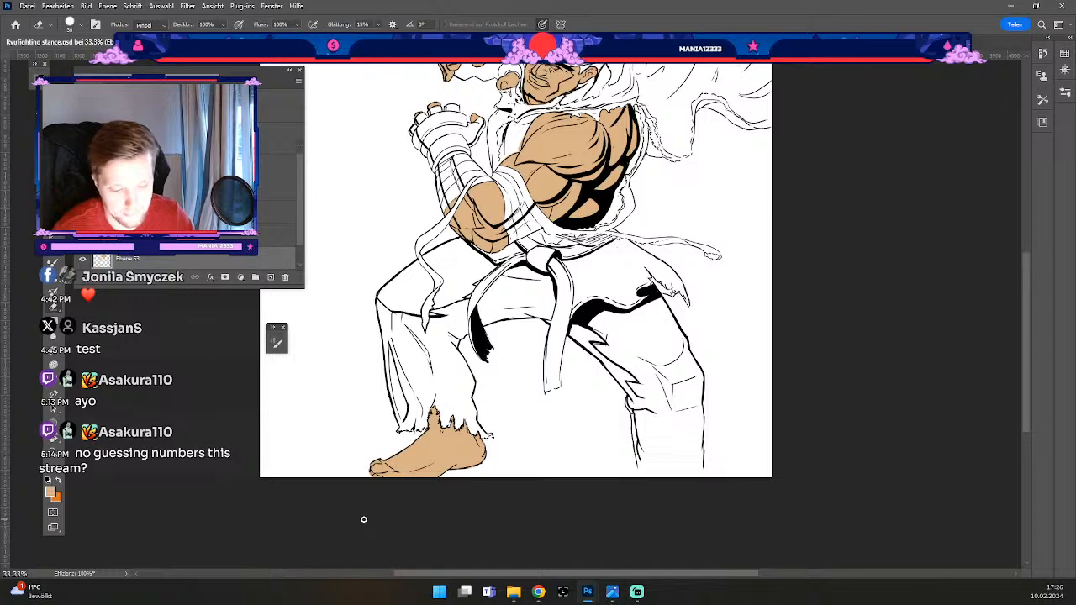
Step: Set the foreground colour to dark brown 6f583f and add a layer above the skin tones for the shadows
key(ctrl+minus)
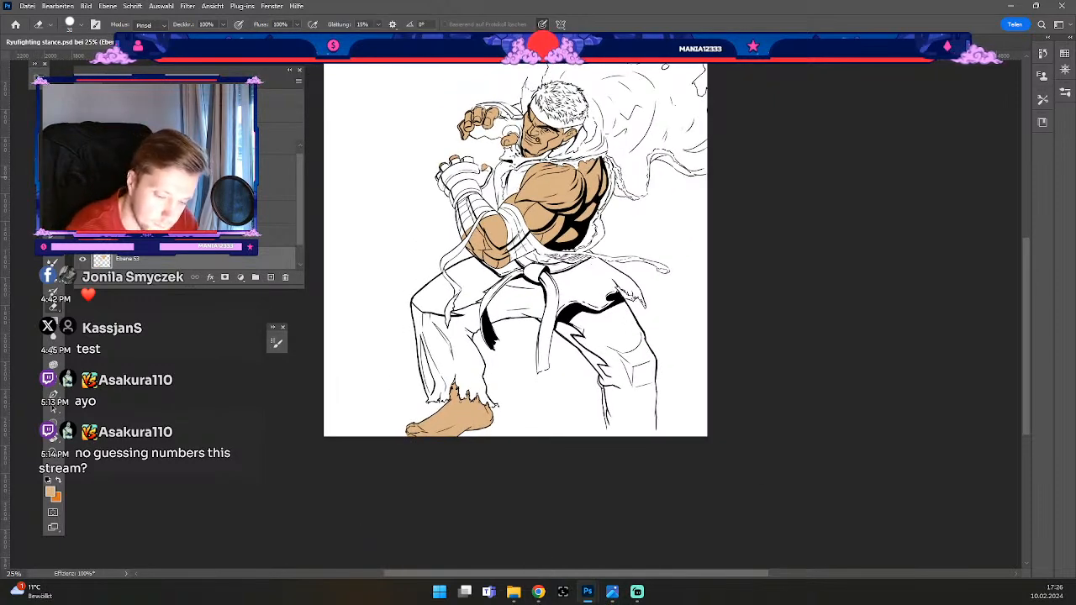
drag(612, 249, 593, 279)
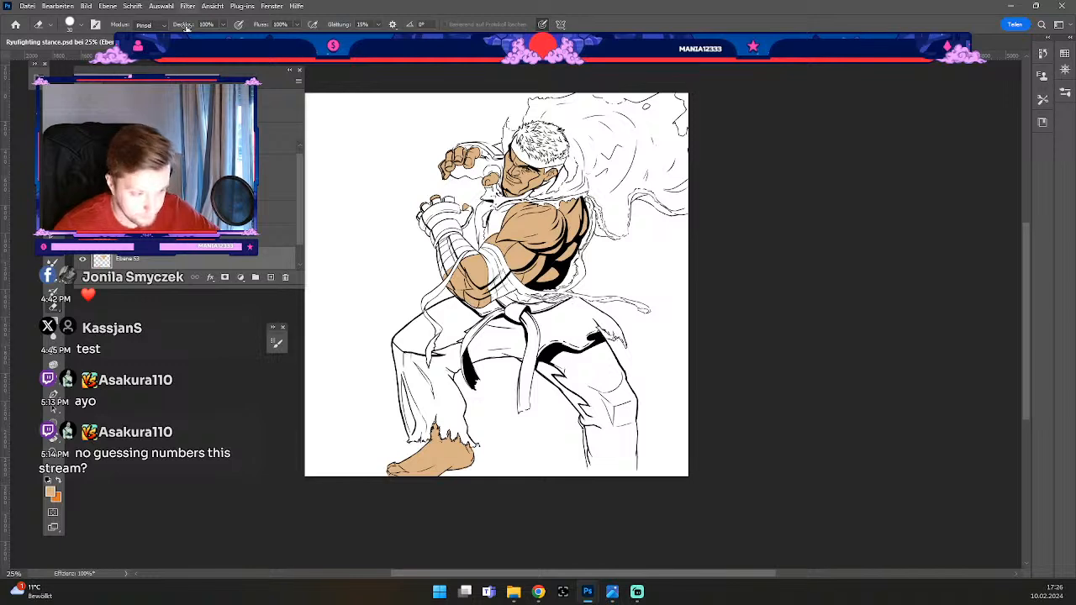
click(50, 491)
text(6f583f)
click(269, 125)
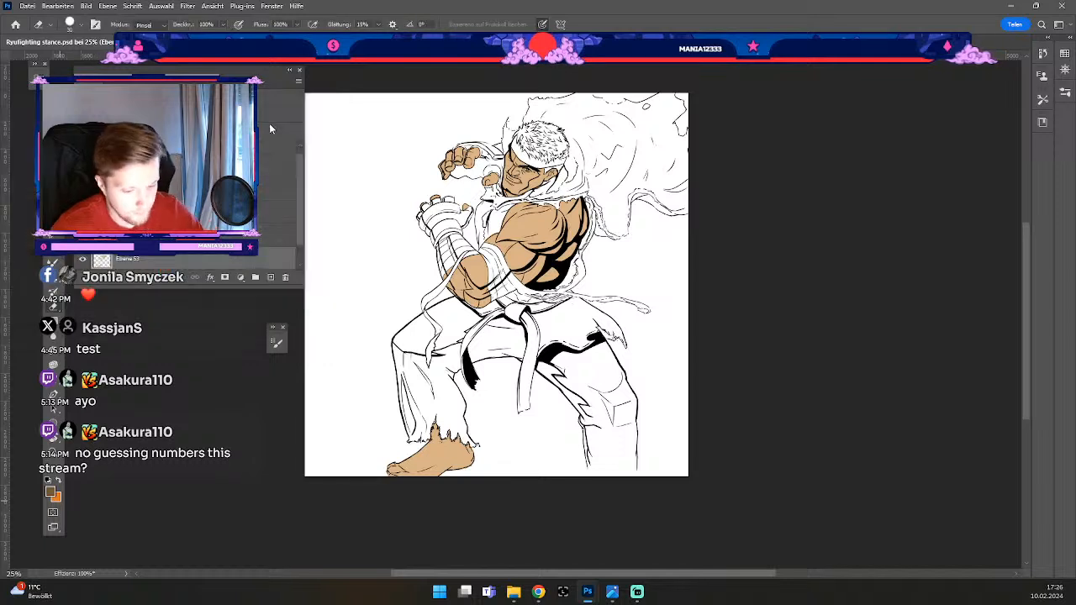
Step: Paint dark brown shadows over the skin between the black areas on the side of the torso, adjusting the brush size
key(b)
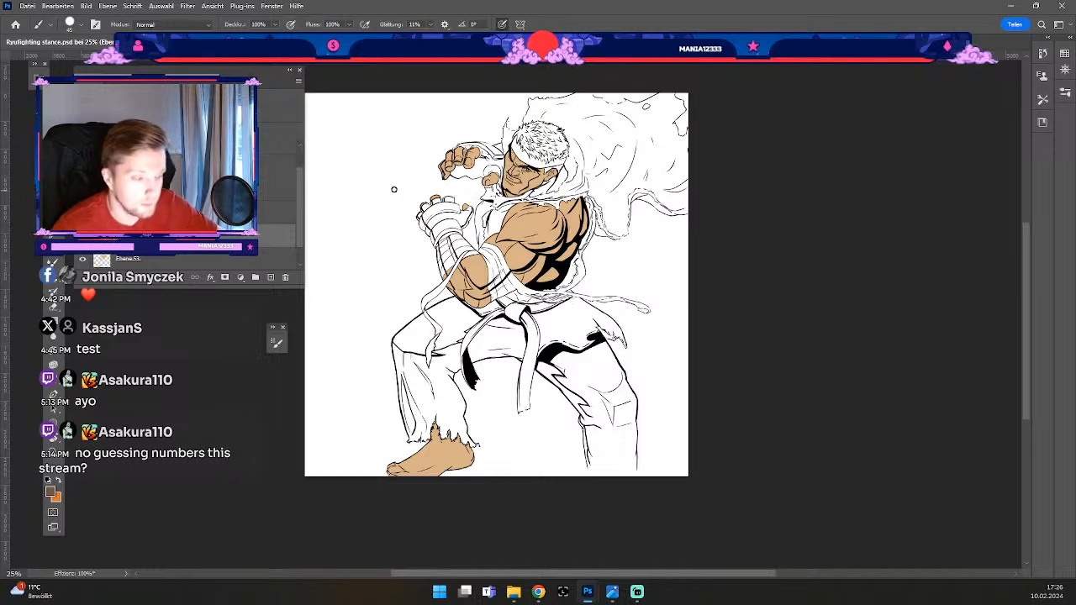
key(odiaeresis)
key(numbersign)
key(numbersign)
key(numbersign)
key(numbersign)
key(numbersign)
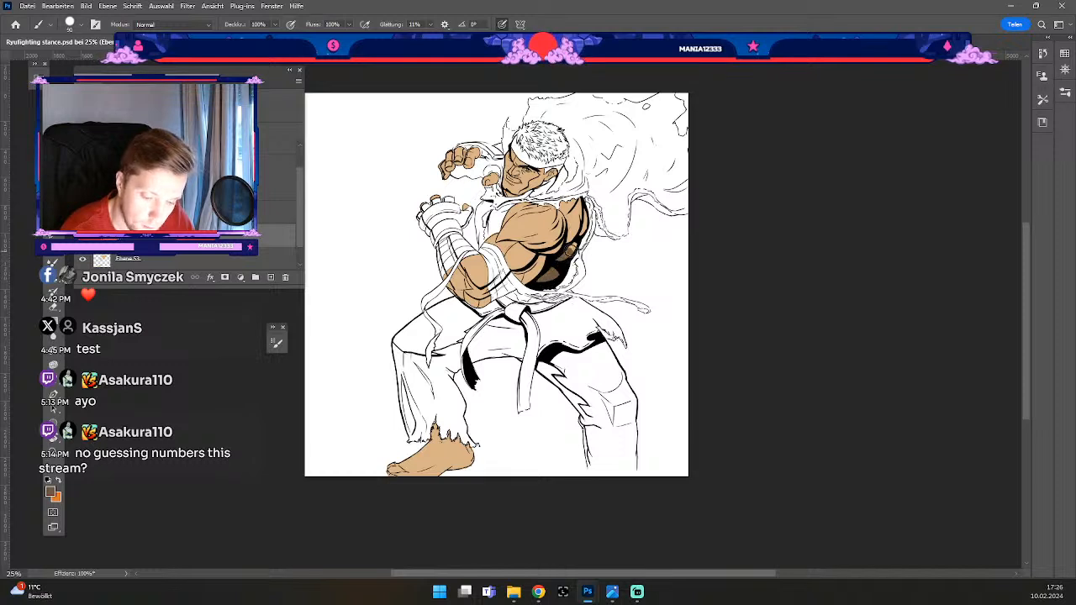
key(odiaeresis)
key(odiaeresis)
key(odiaeresis)
key(odiaeresis)
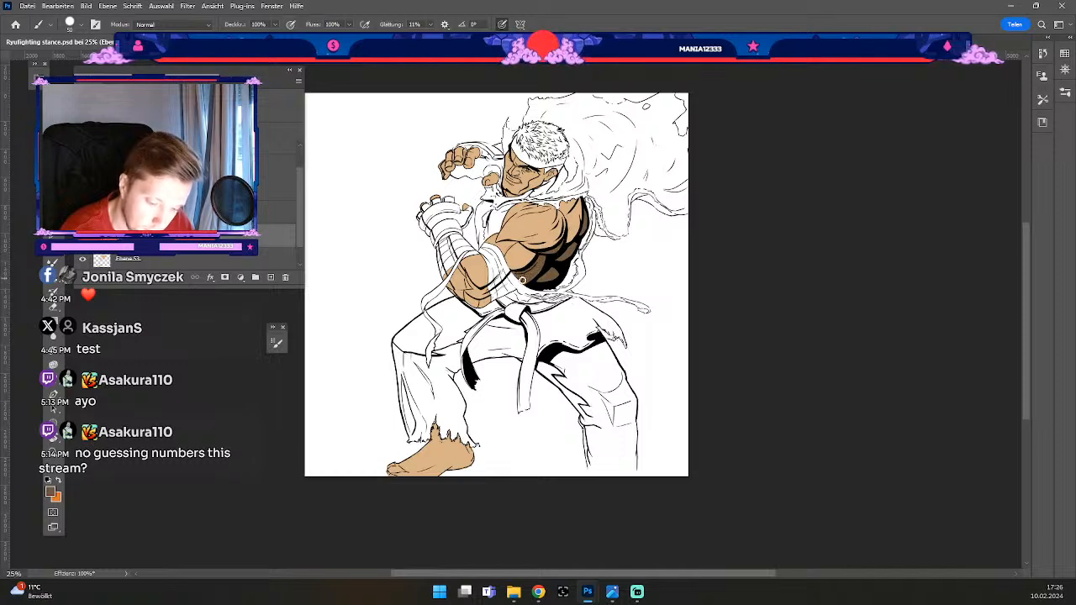
Step: Paint dark brown shadows on the skin behind the shoulder and along the underside of the bent elbow with smaller brushes
key([)
mouse_move(568, 217)
mouse_down()
mouse_move(566, 247)
mouse_move(580, 202)
mouse_up()
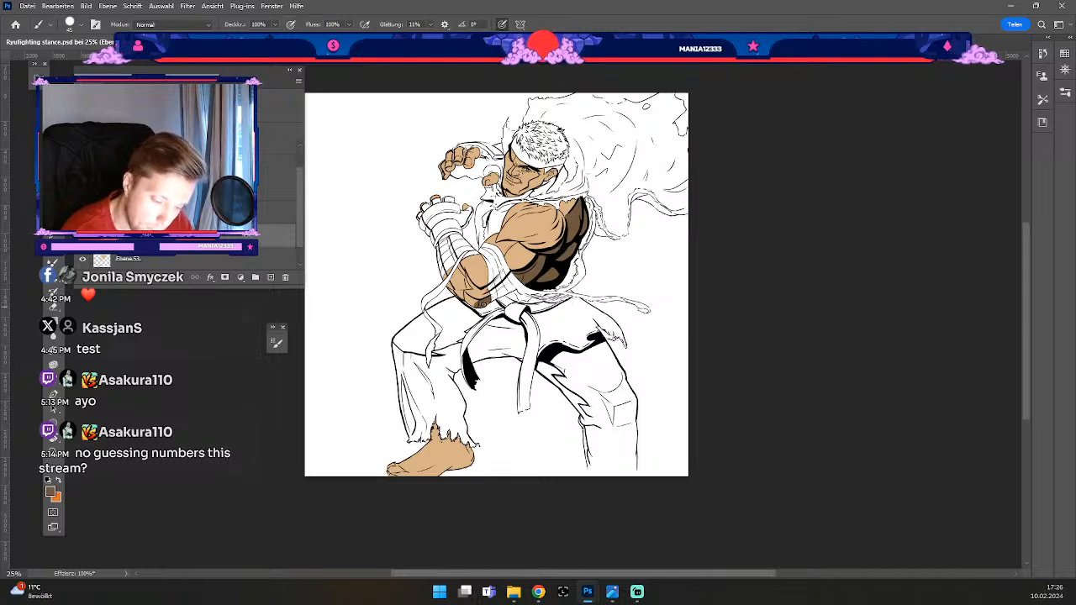
key(odiaeresis)
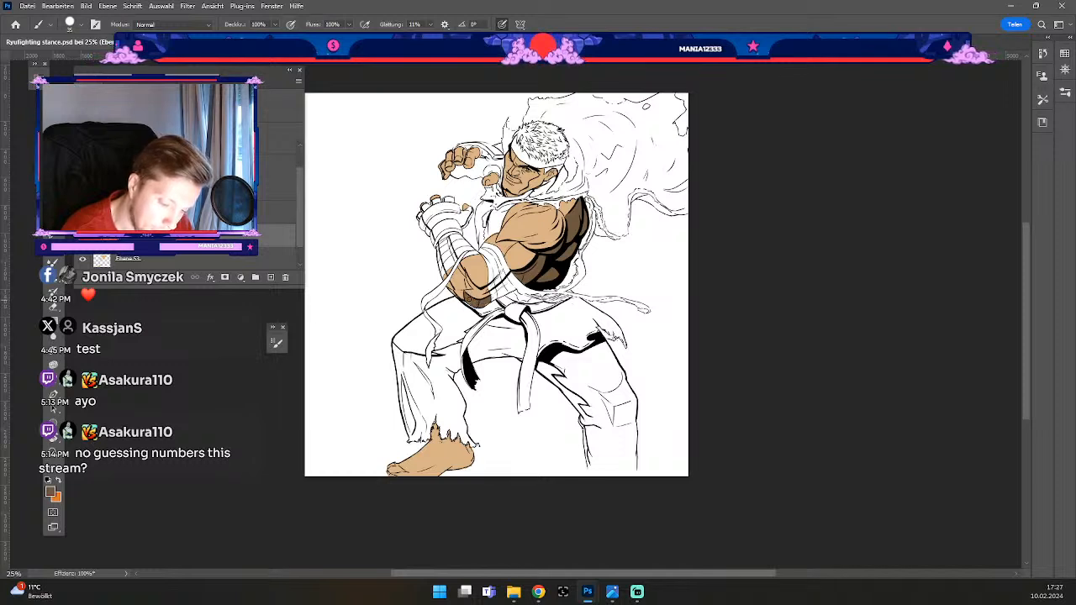
key(odiaeresis)
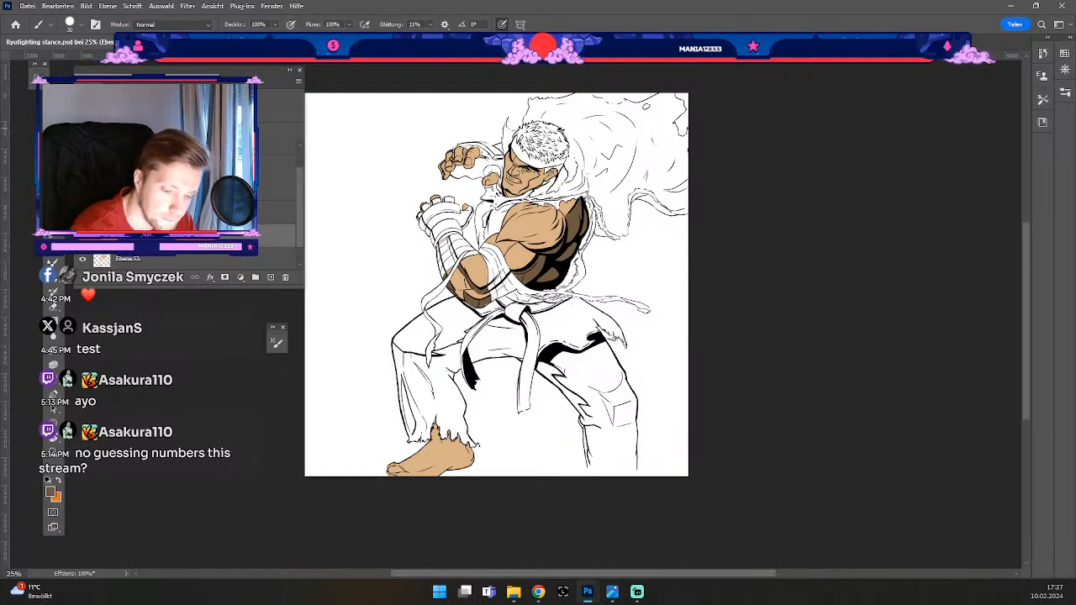
Step: Shade the fingers of the raised hand dark brown with a small brush, undoing the unsatisfactory strokes
key(ctrl+z)
key([)
drag(445, 172, 443, 181)
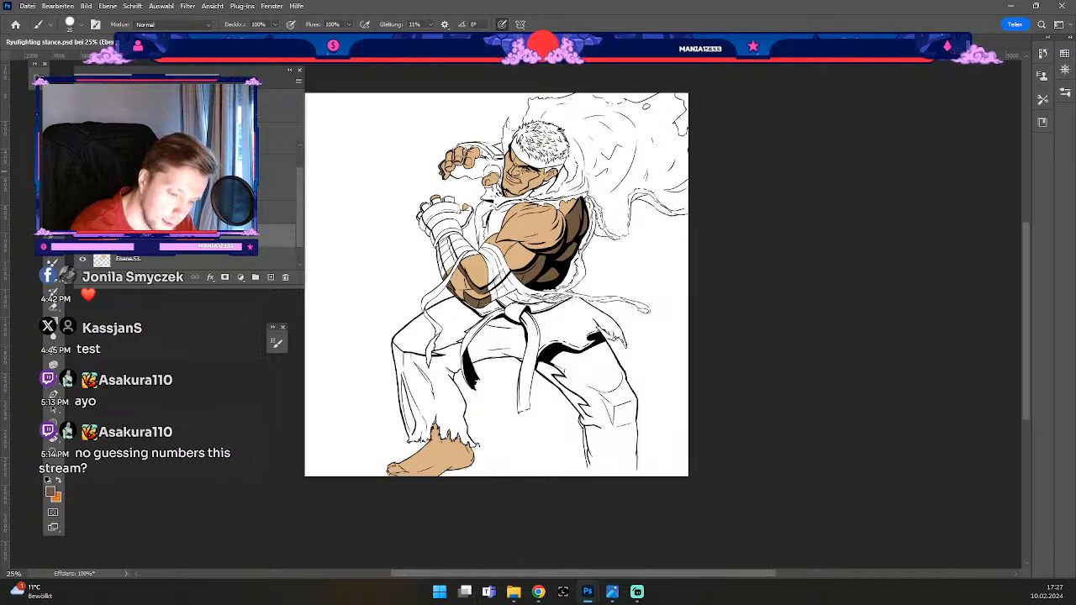
key(ctrl+z)
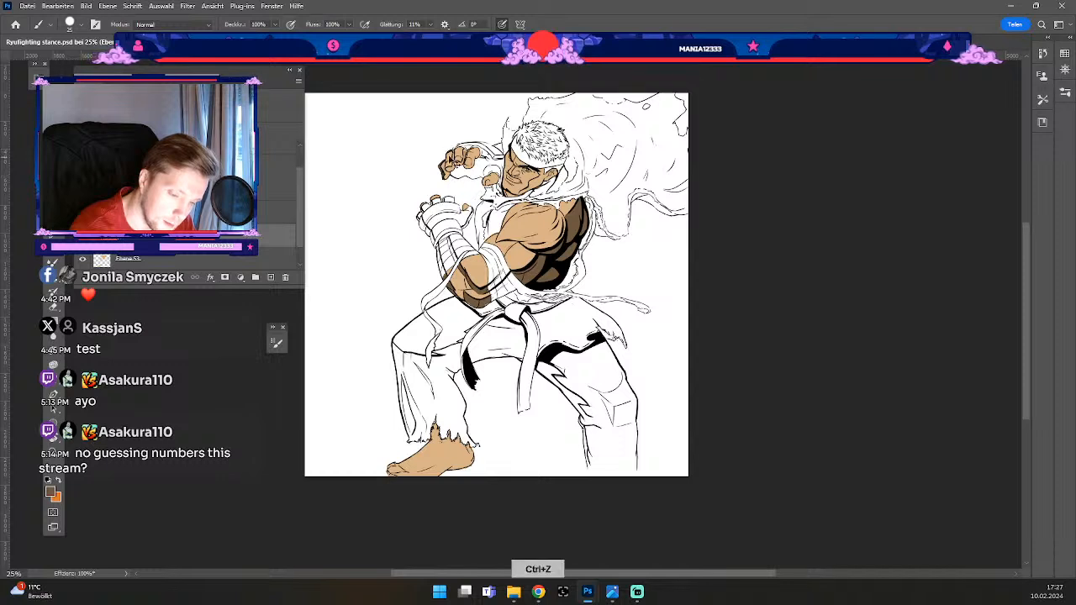
key(ctrl+z)
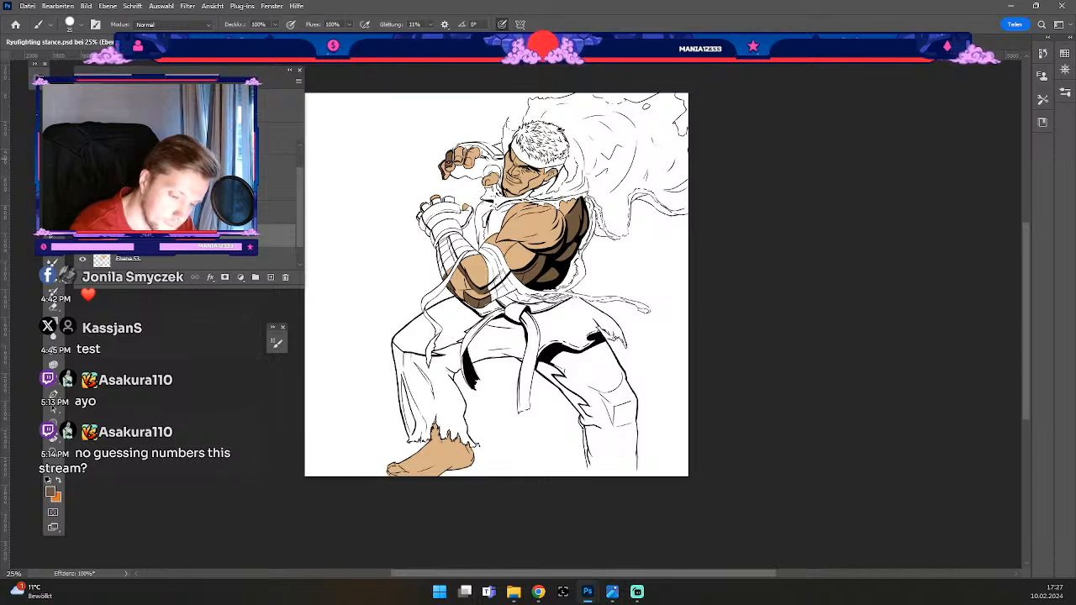
Step: Paint a dark brown shadow along the jaw and ear with a slightly larger brush
key(numbersign)
key(numbersign)
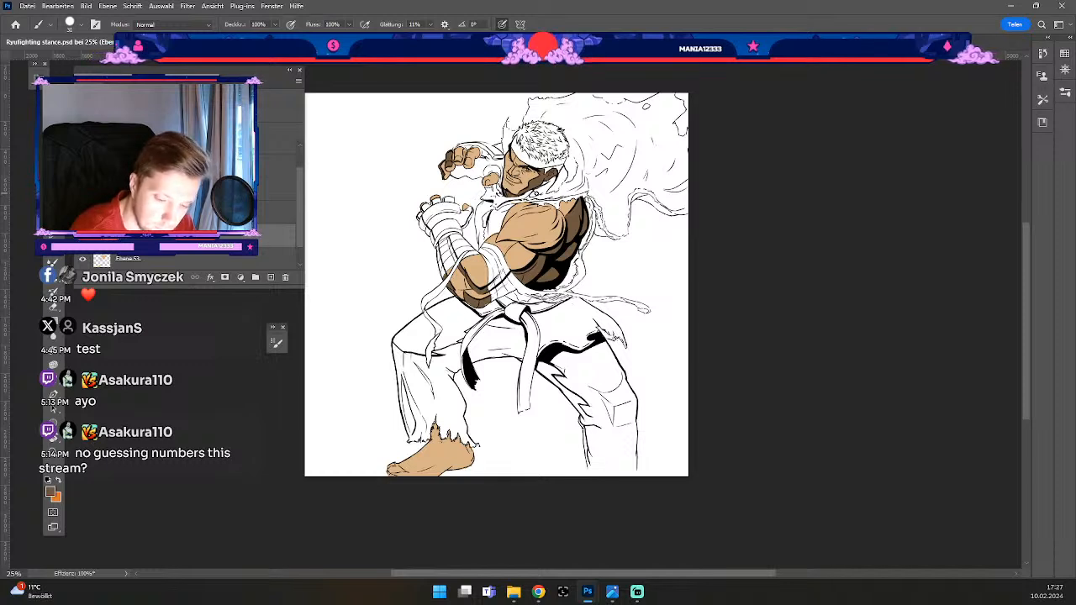
key(b)
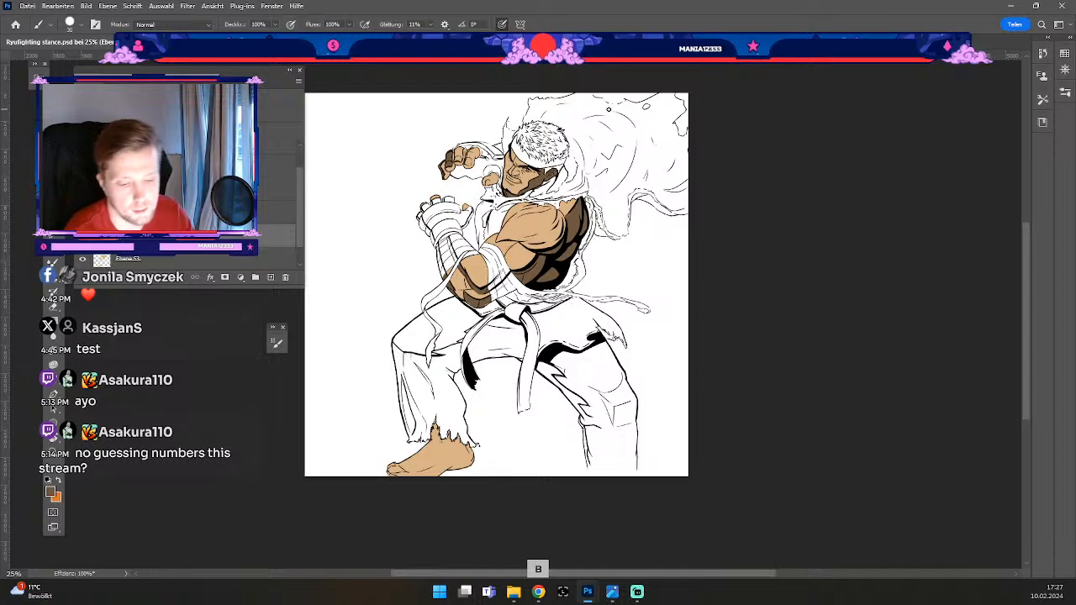
Step: Refine the dark brown shadows on the raised hand and face with varied small brush sizes, undoing the unsatisfactory stroke
key(odiaeresis)
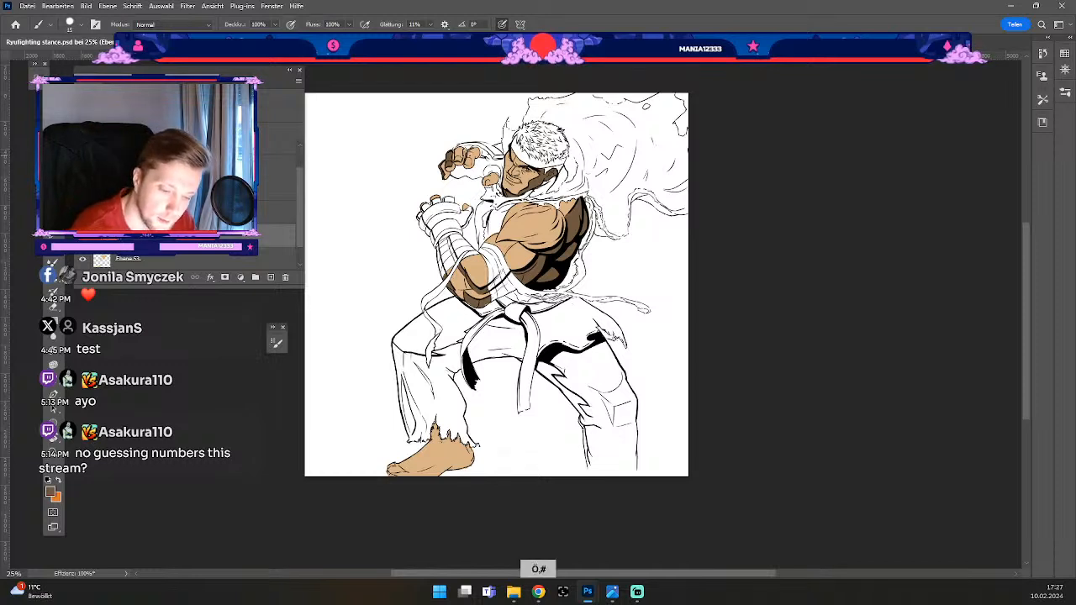
key(odiaeresis)
key(numbersign)
key(numbersign)
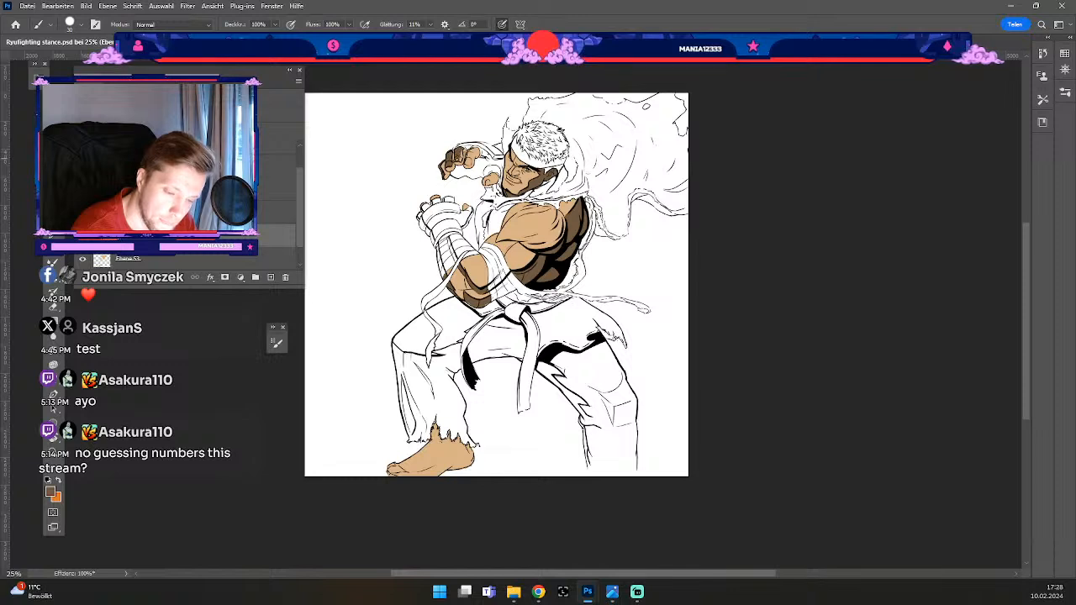
key(odiaeresis)
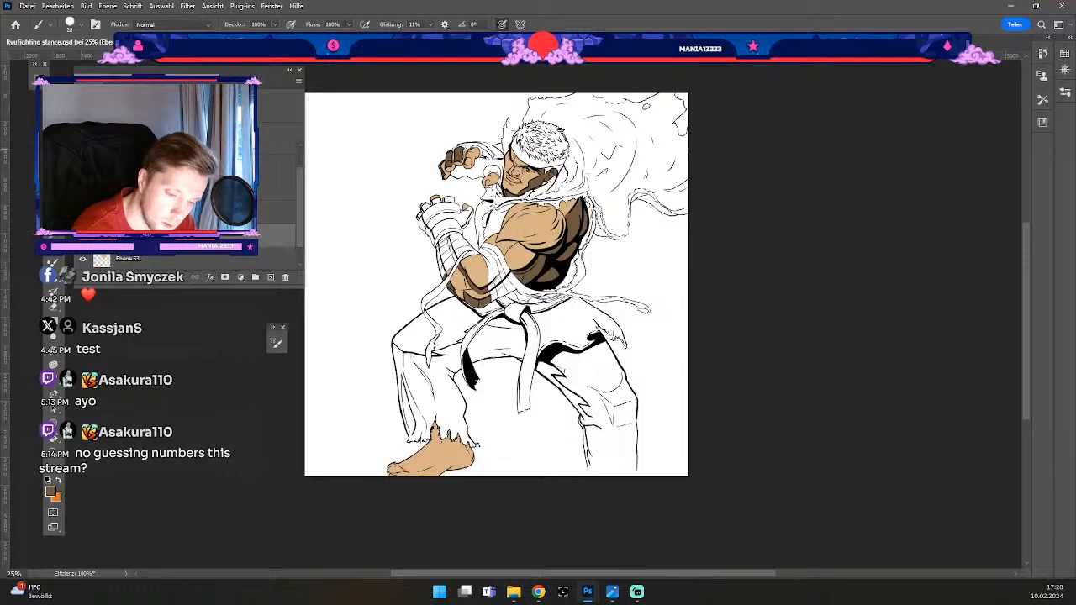
key(odiaeresis)
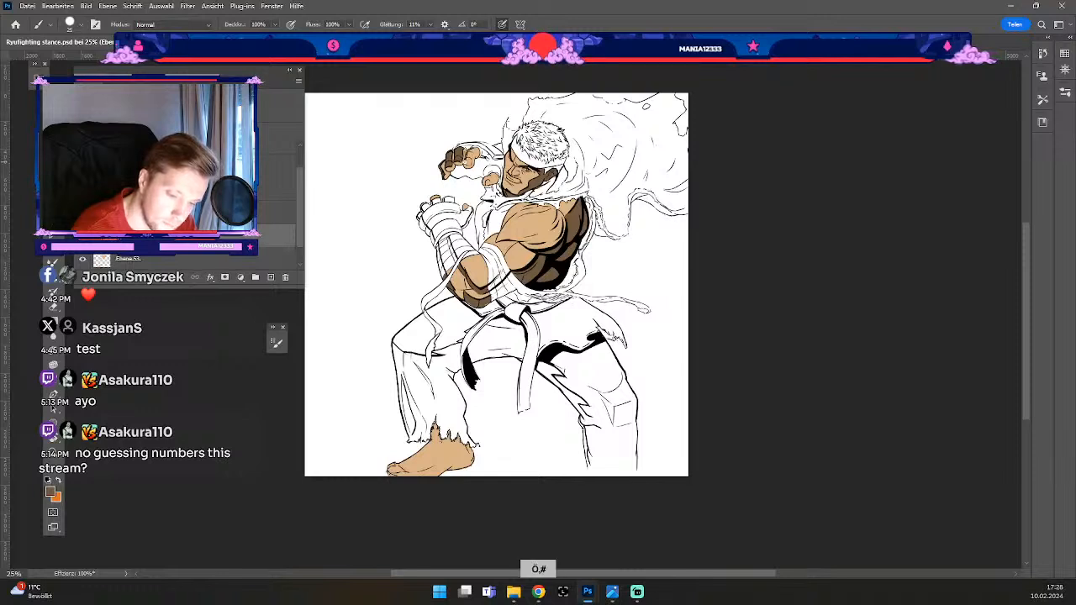
key(ctrl+z)
key(odiaeresis)
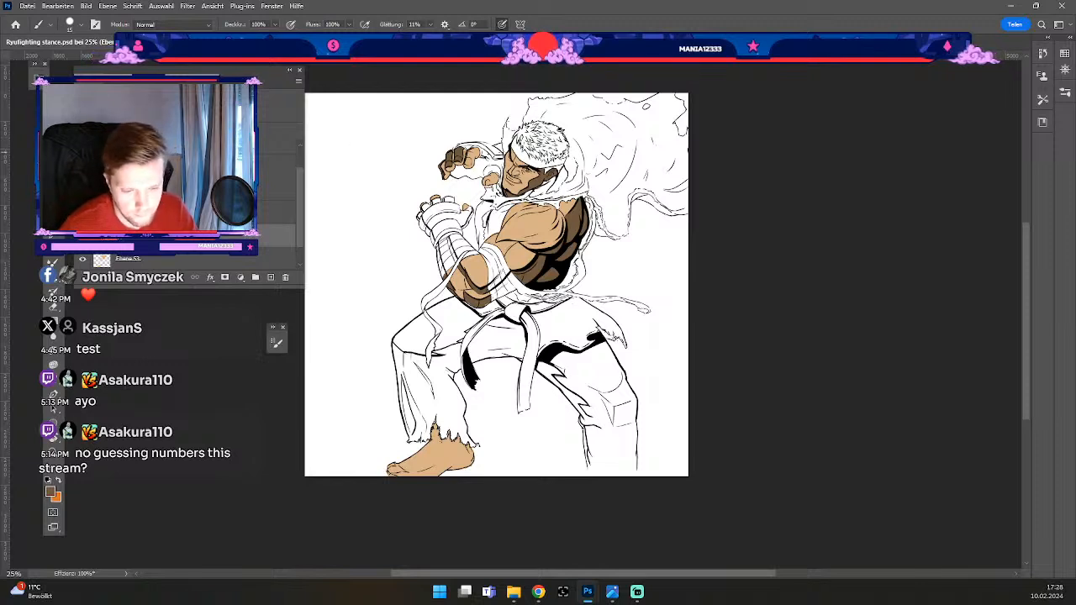
Step: Paint dark brown shadows around the nose and eye, resizing the small brush to fit the narrow areas
key(b)
key(odiaeresis)
key(numbersign)
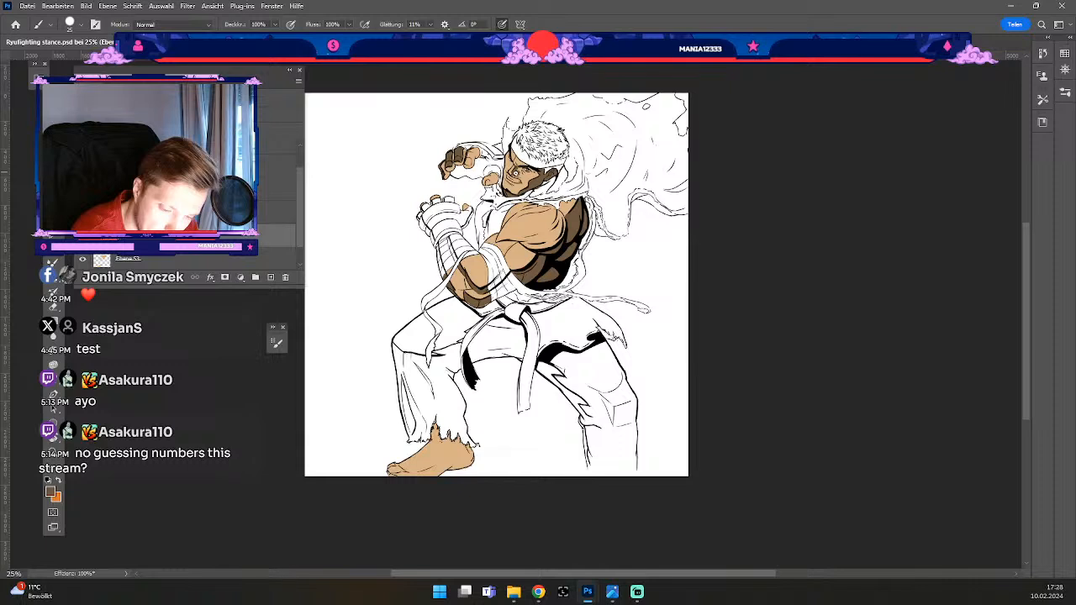
key(odiaeresis)
key(numbersign)
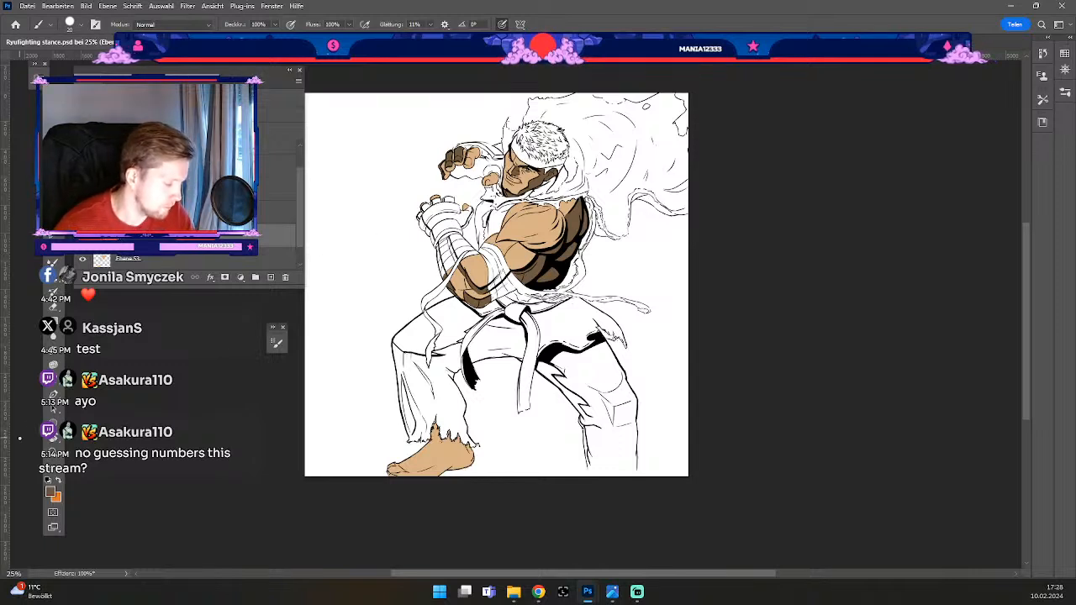
Step: Pick the tan skin colour d9b287 and paint the uncoloured neck behind the jaw and ear on the flat skin layer
click(51, 494)
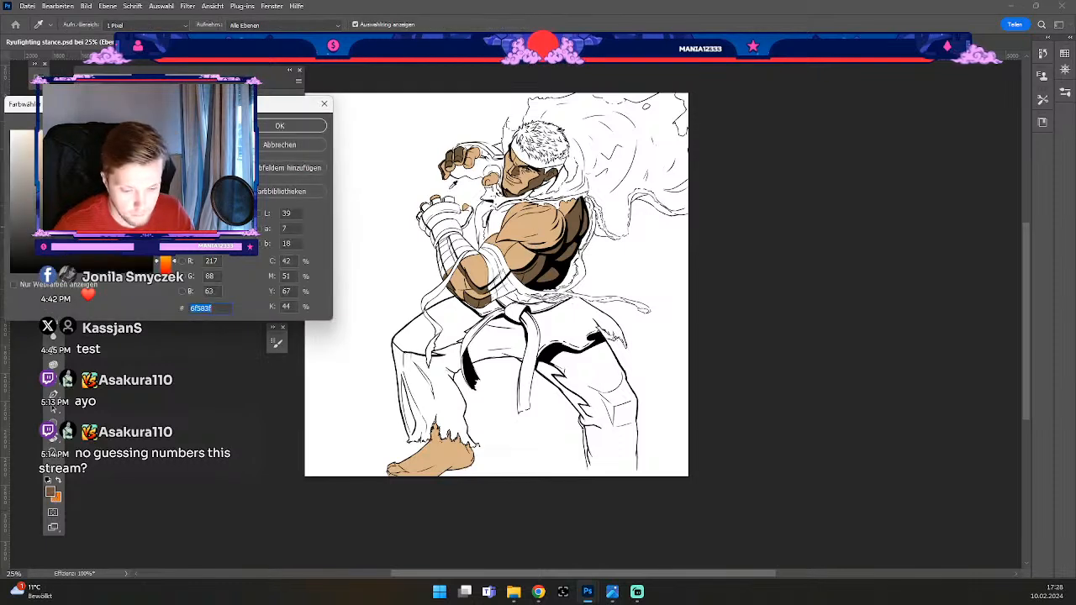
key(Return)
key(b)
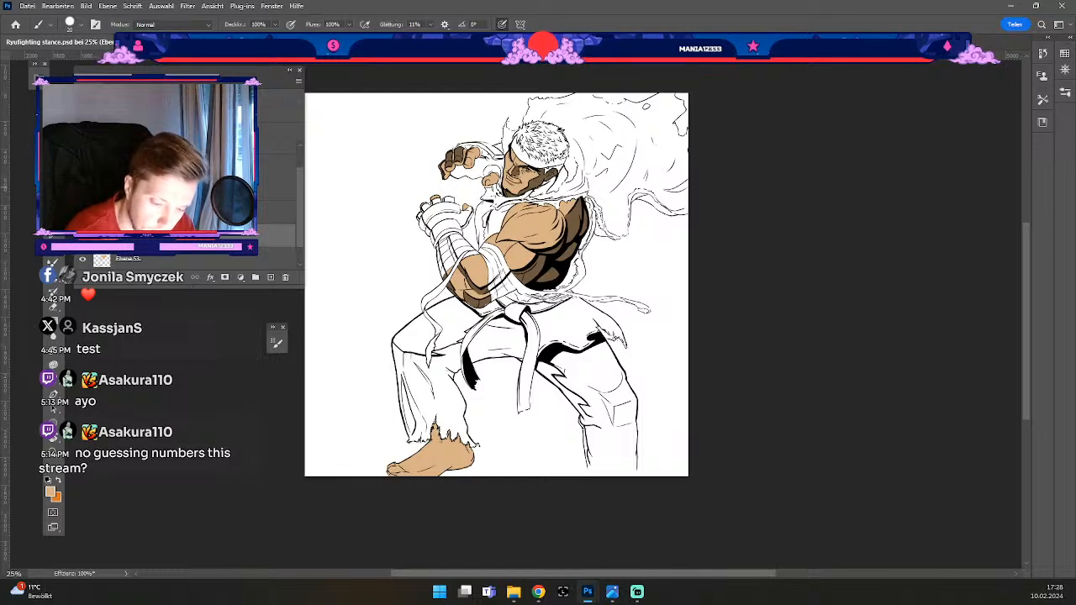
key(ctrl+plus)
key(ctrl+plus)
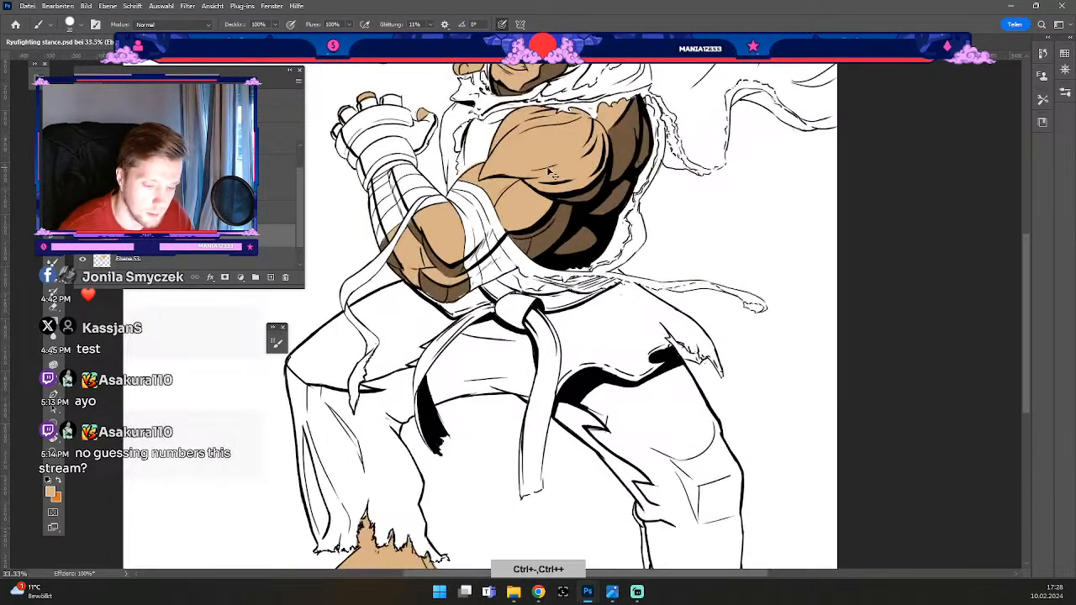
key(space)
drag(669, 169, 597, 284)
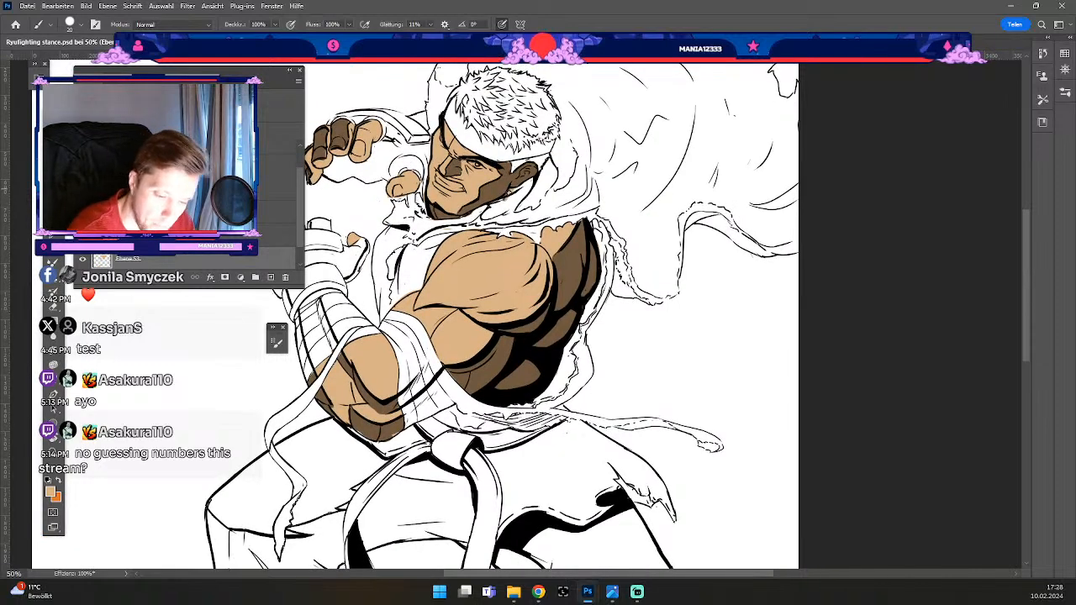
mouse_move(483, 216)
mouse_down()
mouse_move(507, 206)
mouse_move(487, 215)
mouse_up()
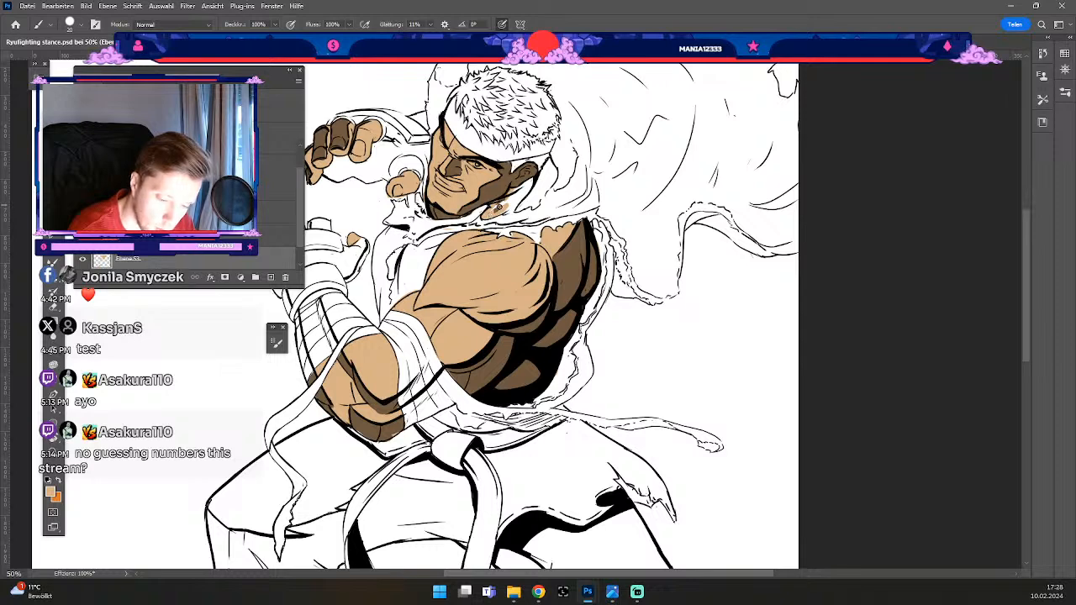
drag(528, 185, 515, 204)
mouse_move(547, 163)
mouse_down()
mouse_move(535, 188)
mouse_move(551, 161)
mouse_move(554, 174)
mouse_move(536, 195)
mouse_up()
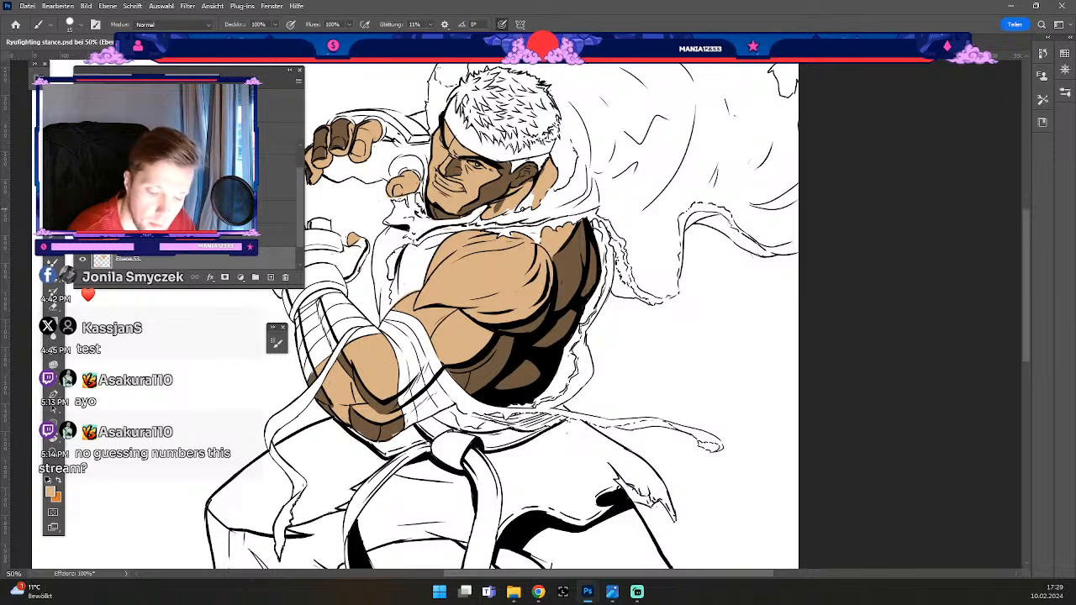
Step: Fill the remaining gaps in the tan neck along the collar, using smaller brush sizes
drag(529, 198, 521, 205)
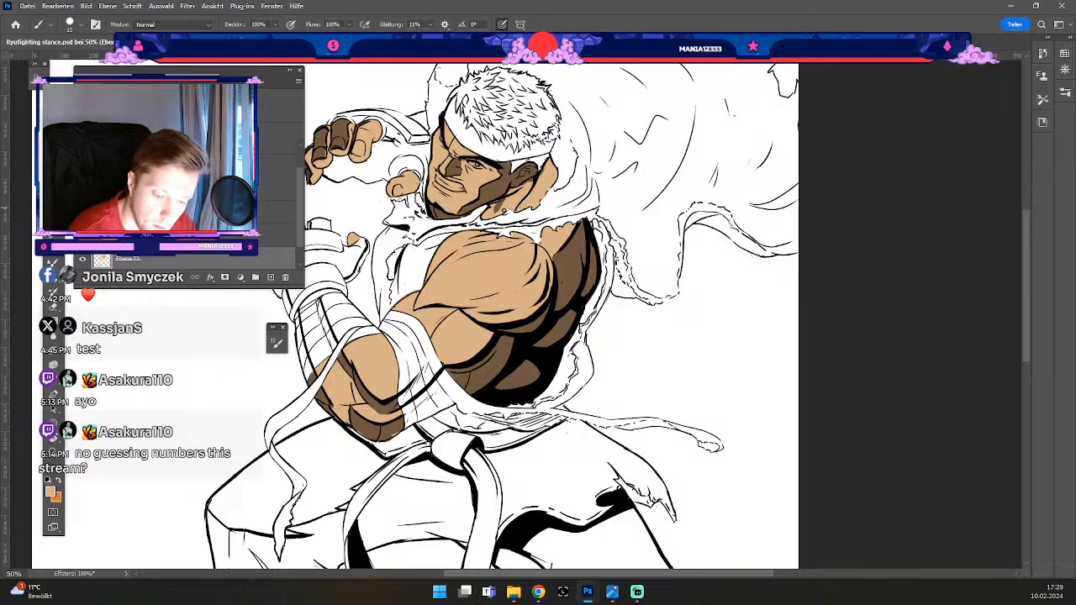
key(bracketleft)
key(bracketleft)
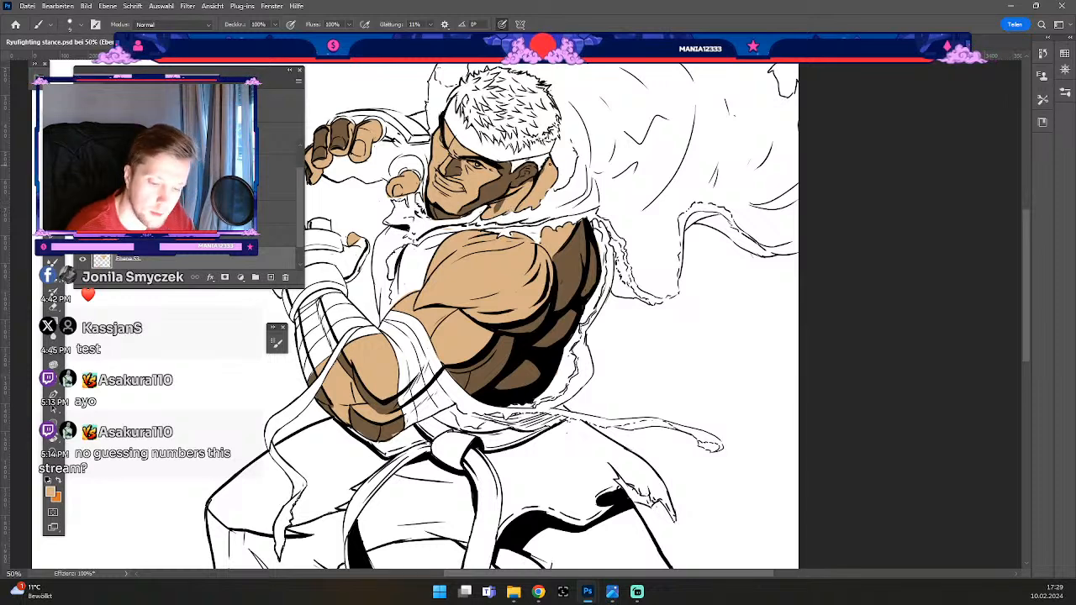
key(bracketright)
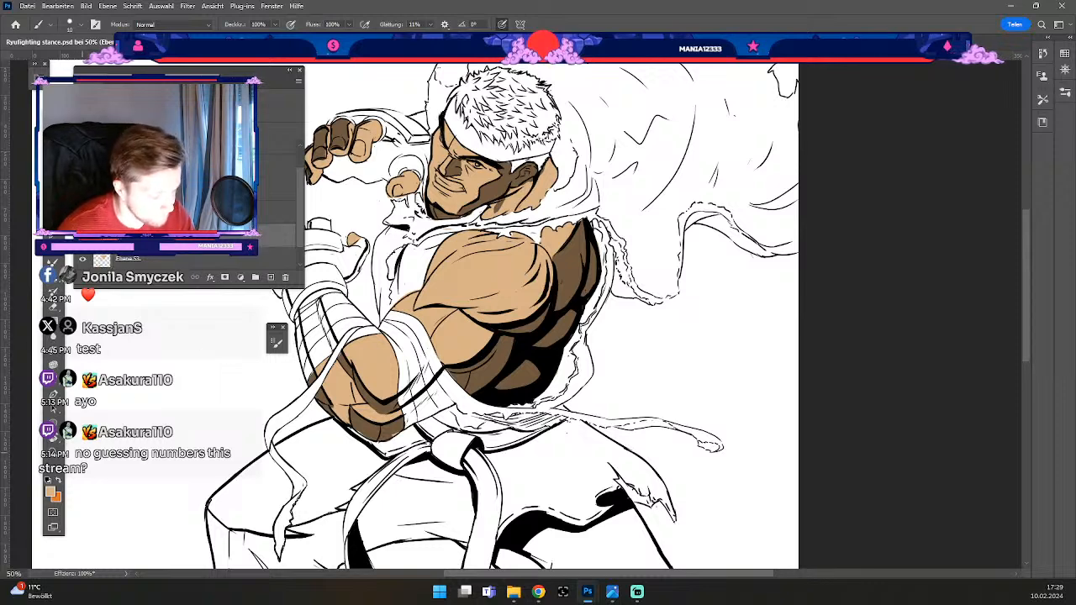
Step: Sample the dark brown shadow colour 6f583f and shade the neck behind the jaw and ear on the shadow layer
click(52, 494)
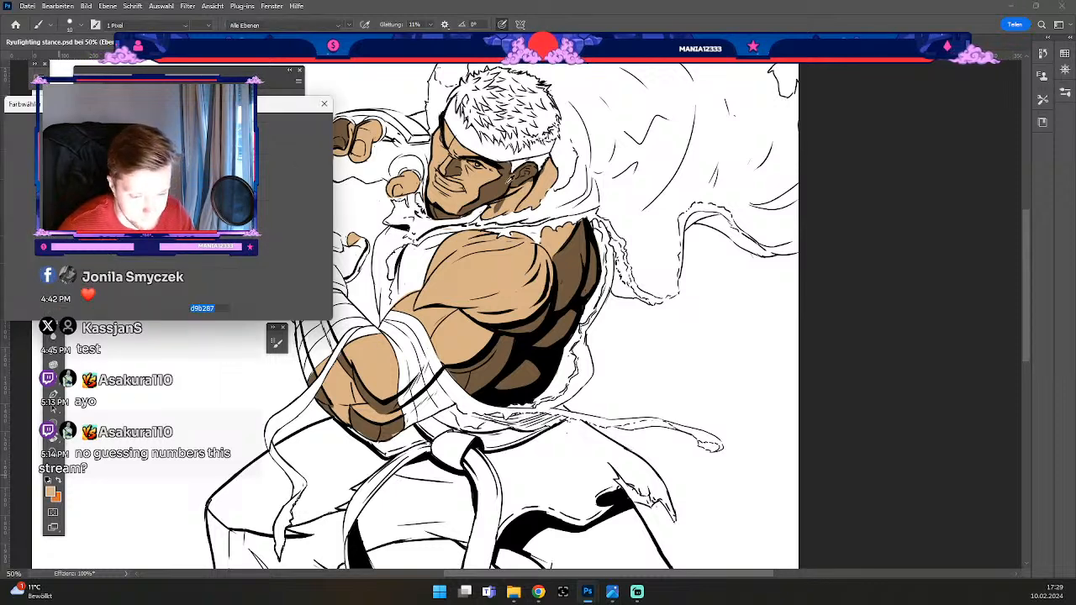
click(432, 150)
click(309, 128)
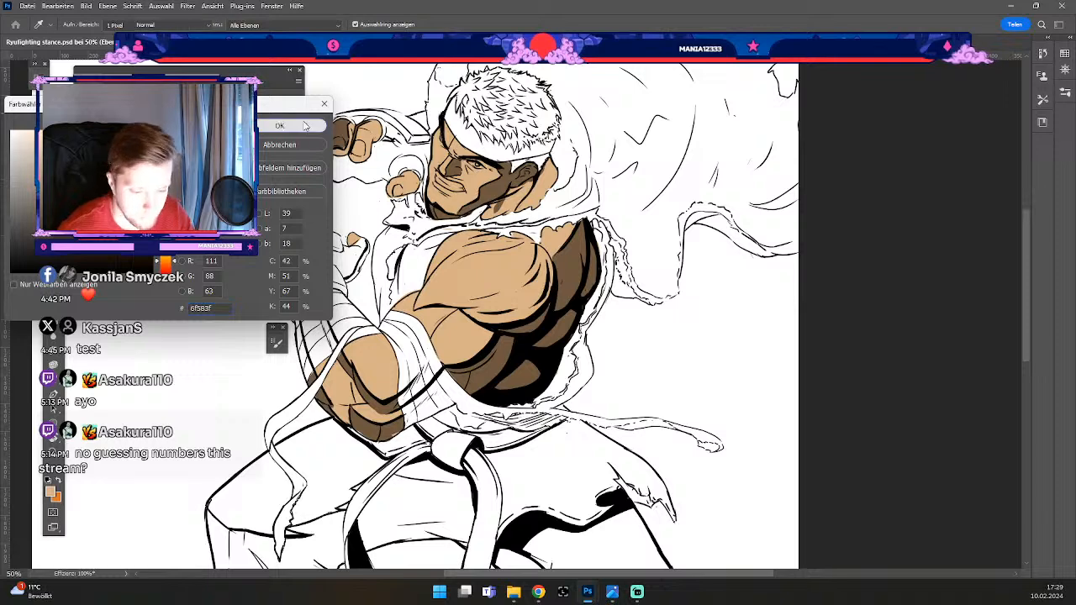
mouse_move(514, 192)
mouse_down()
mouse_move(499, 203)
mouse_move(558, 168)
mouse_move(535, 208)
mouse_move(487, 217)
mouse_move(501, 204)
mouse_up()
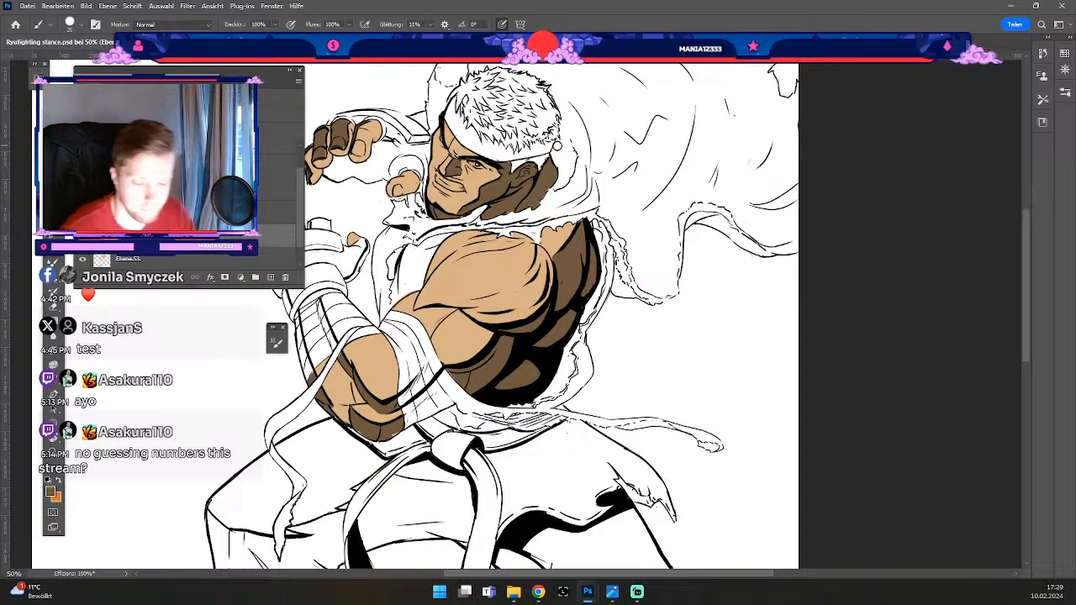
Step: Switch to the Eraser with a smaller tip to clean up edges on the flat skin layer
key(ctrl+minus)
key(ctrl+minus)
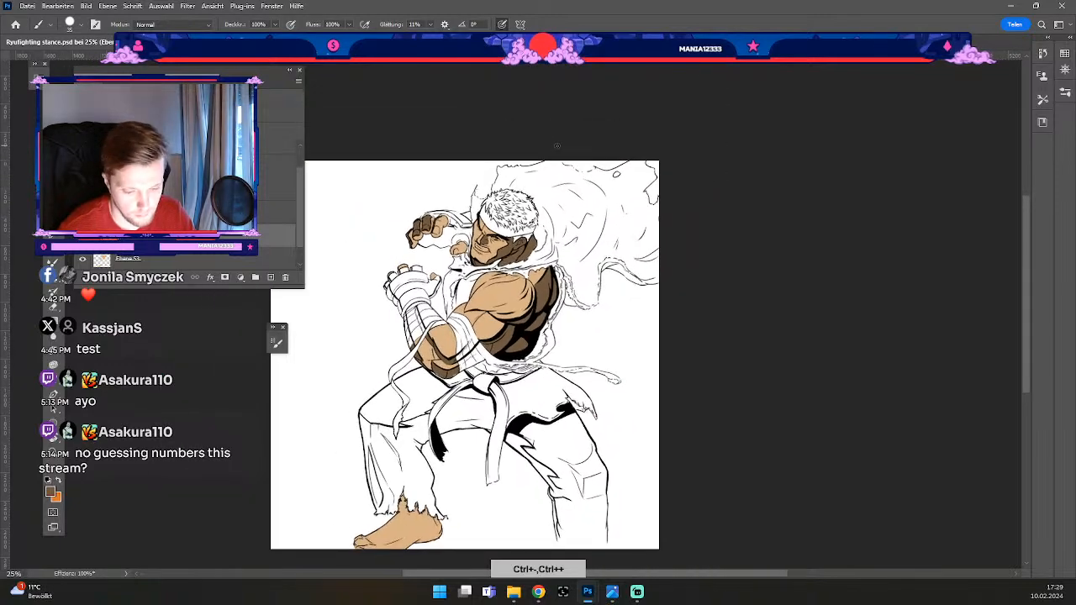
key(ctrl+plus)
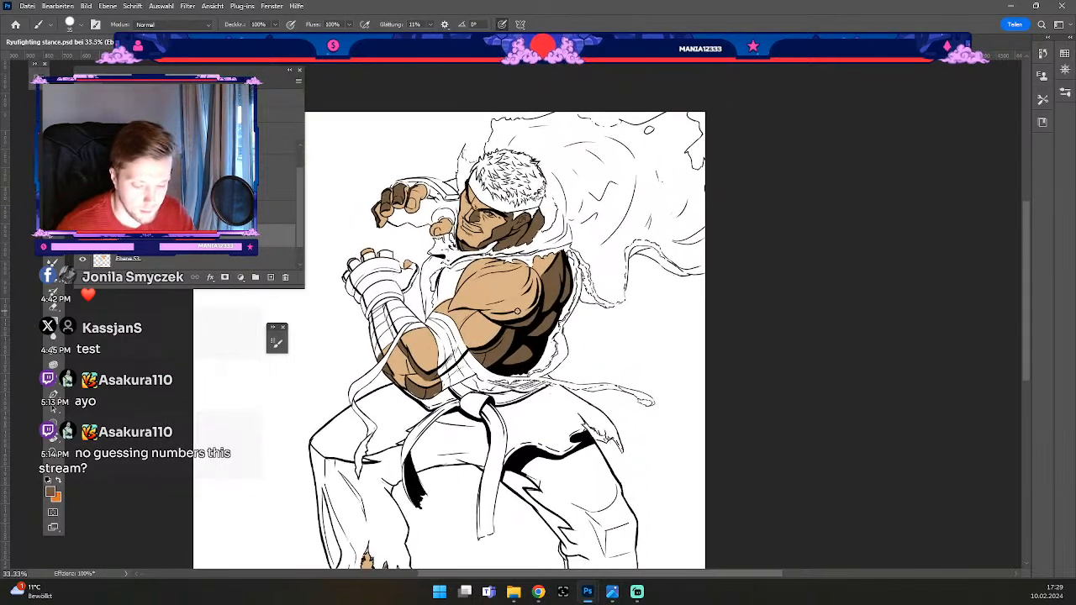
drag(517, 311, 546, 250)
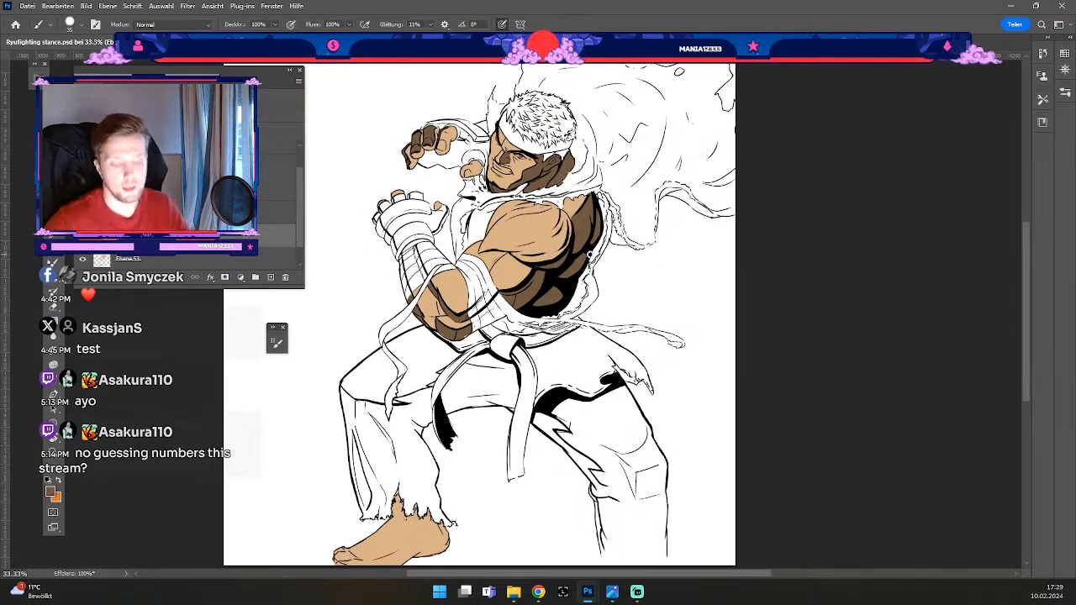
key(e)
key(odiaeresis)
key(odiaeresis)
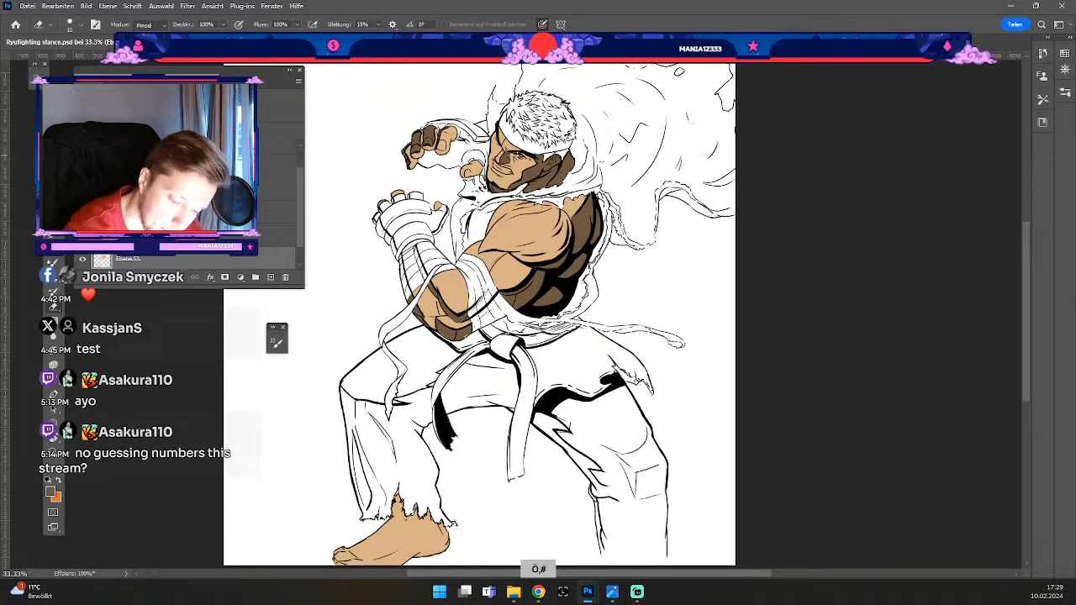